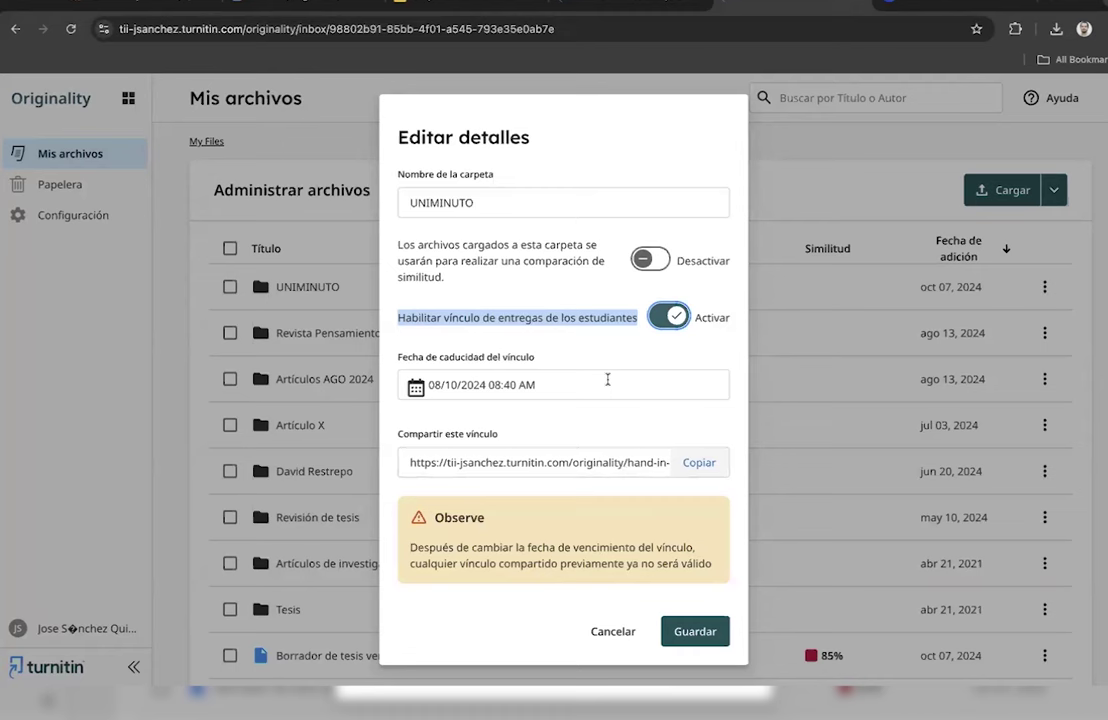
- Set the UNIMINUTO folder's student submission link to expire on 11/10/2024 at 08:40 AM
{"action": "left_click", "coordinate": [540, 385]}
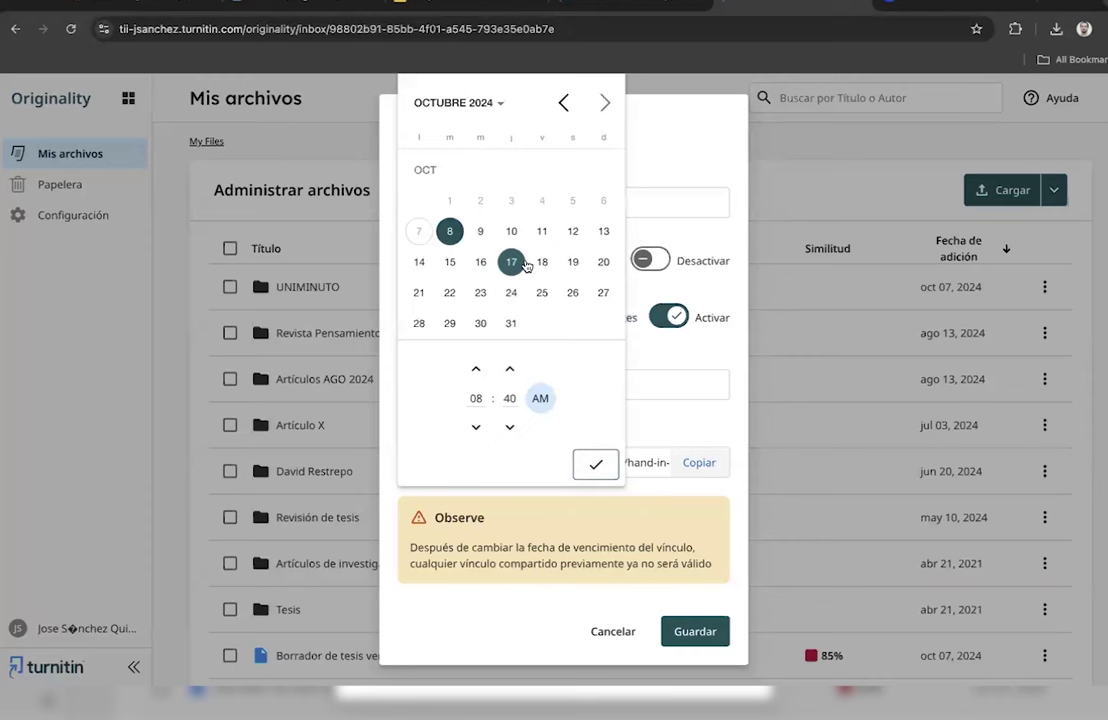
{"action": "left_click", "coordinate": [572, 262]}
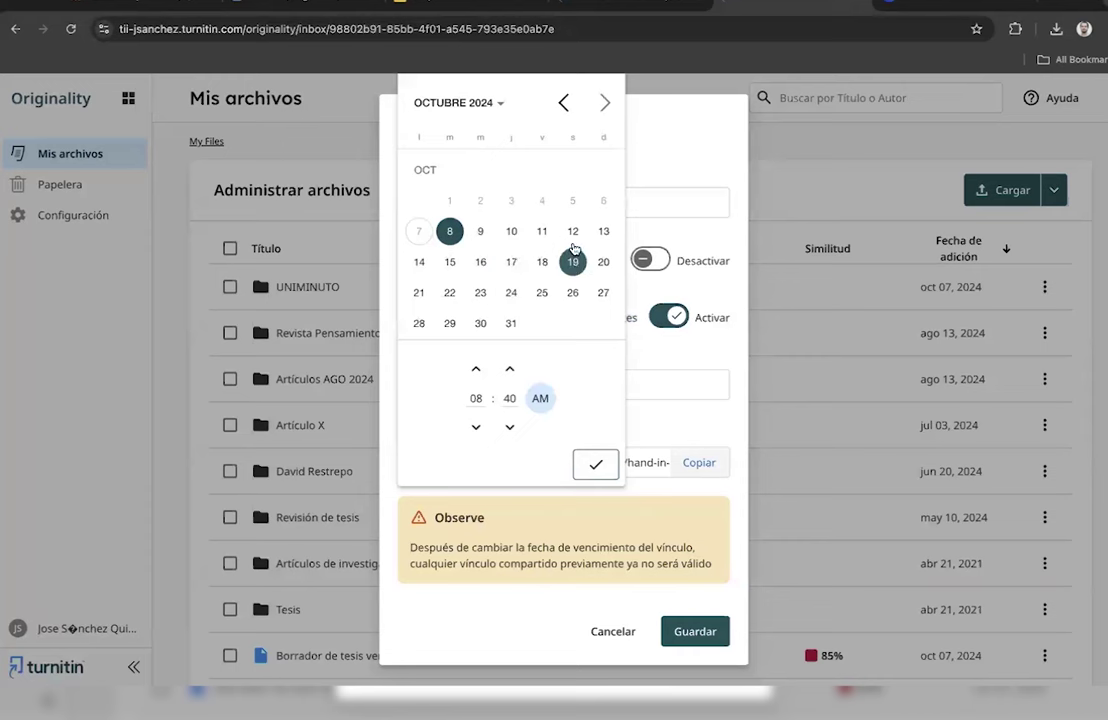
{"action": "left_click", "coordinate": [541, 231]}
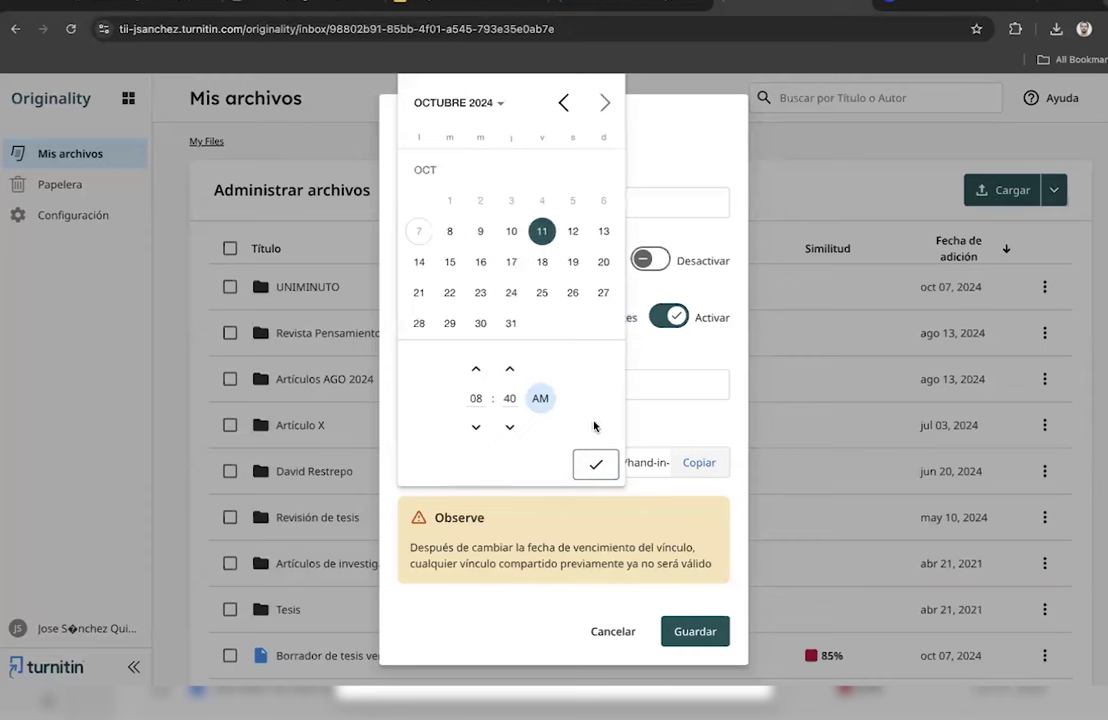
{"action": "left_click", "coordinate": [595, 463]}
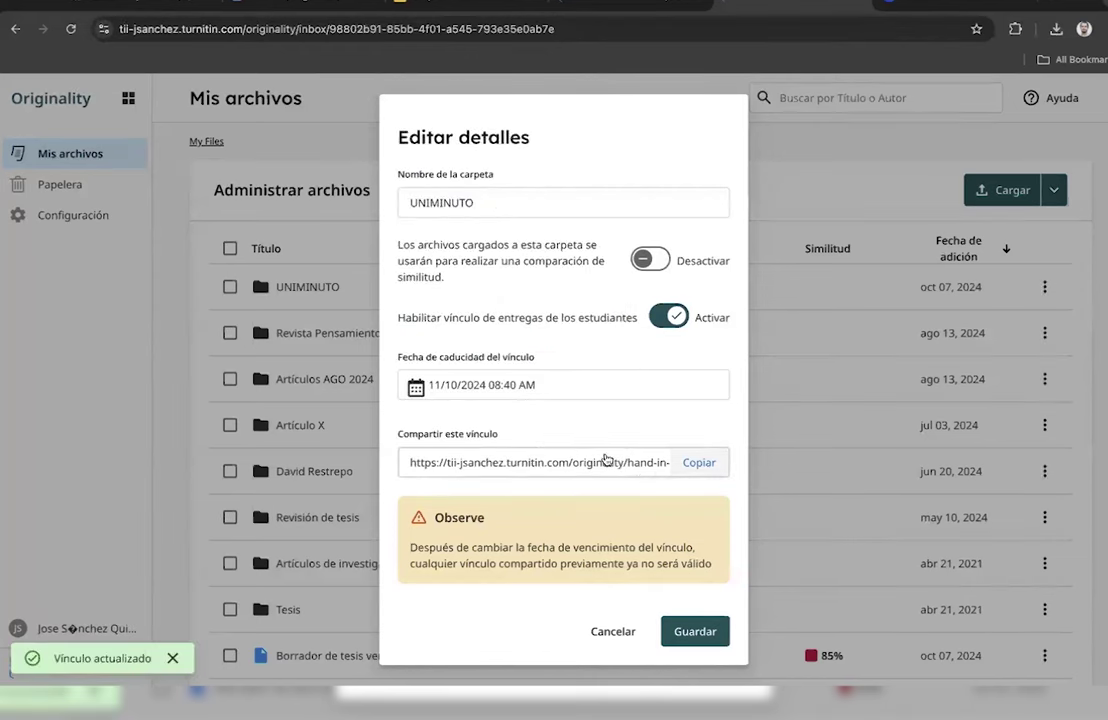
- Copy the UNIMINUTO folder's share link and save the folder details
{"action": "left_click", "coordinate": [688, 462]}
{"action": "left_click", "coordinate": [699, 631]}
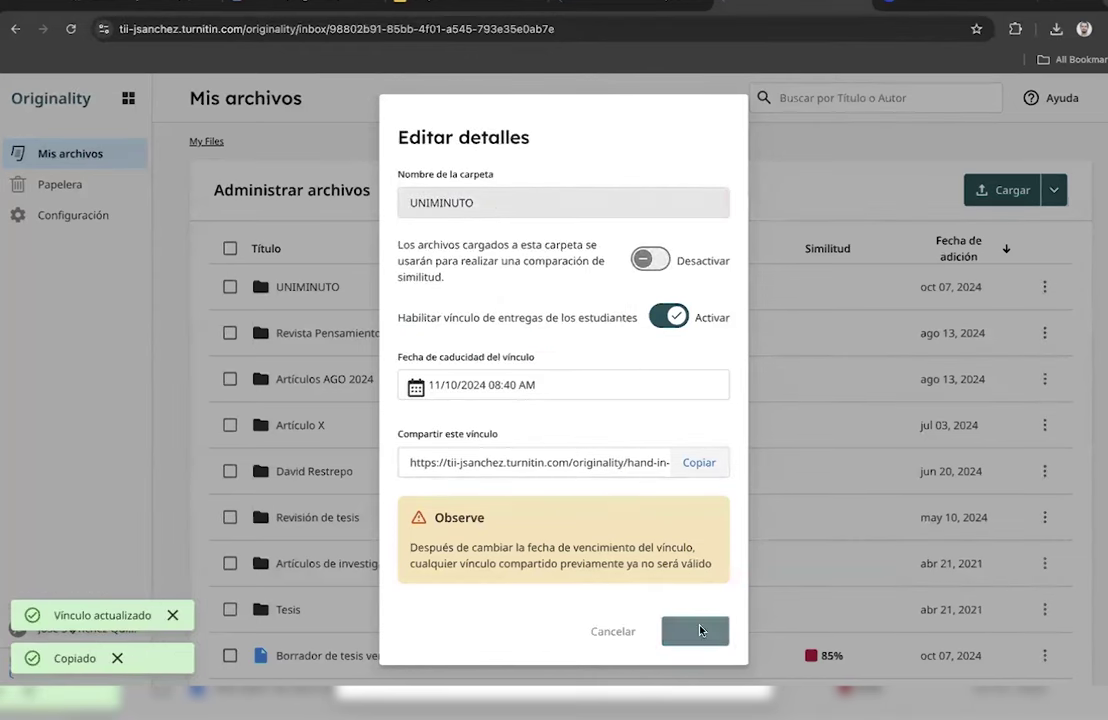
- Open the copied submission link in a new browser tab to view the student hand-in form
{"action": "left_click", "coordinate": [1048, 5]}
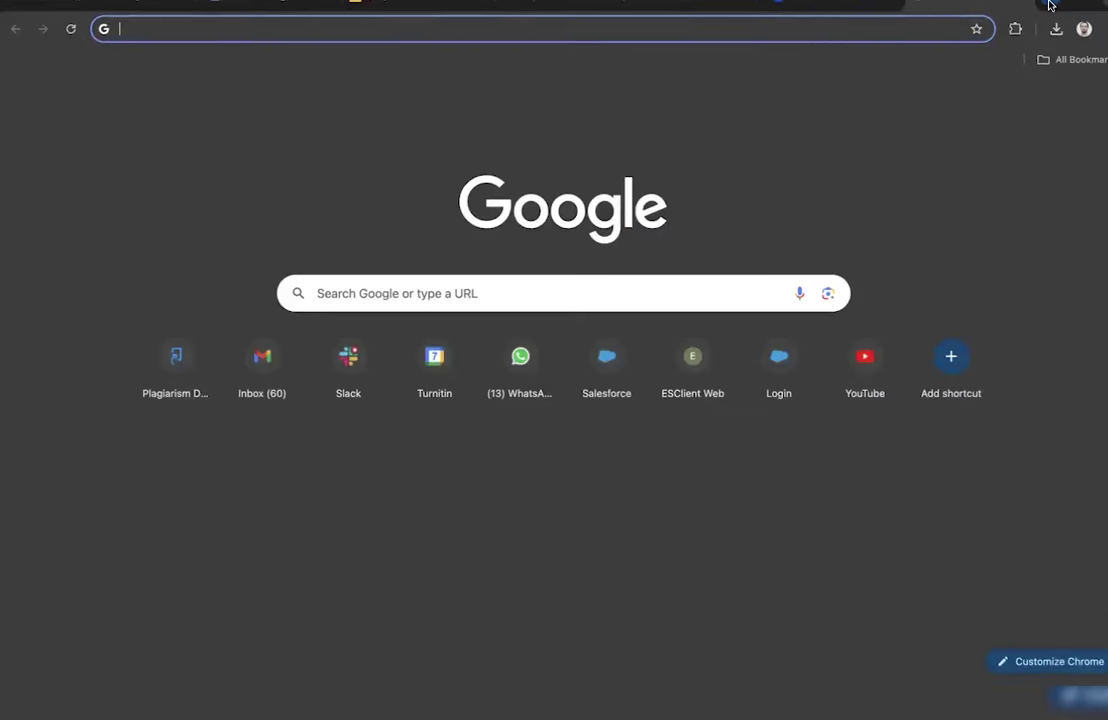
{"action": "key", "text": "ctrl+v"}
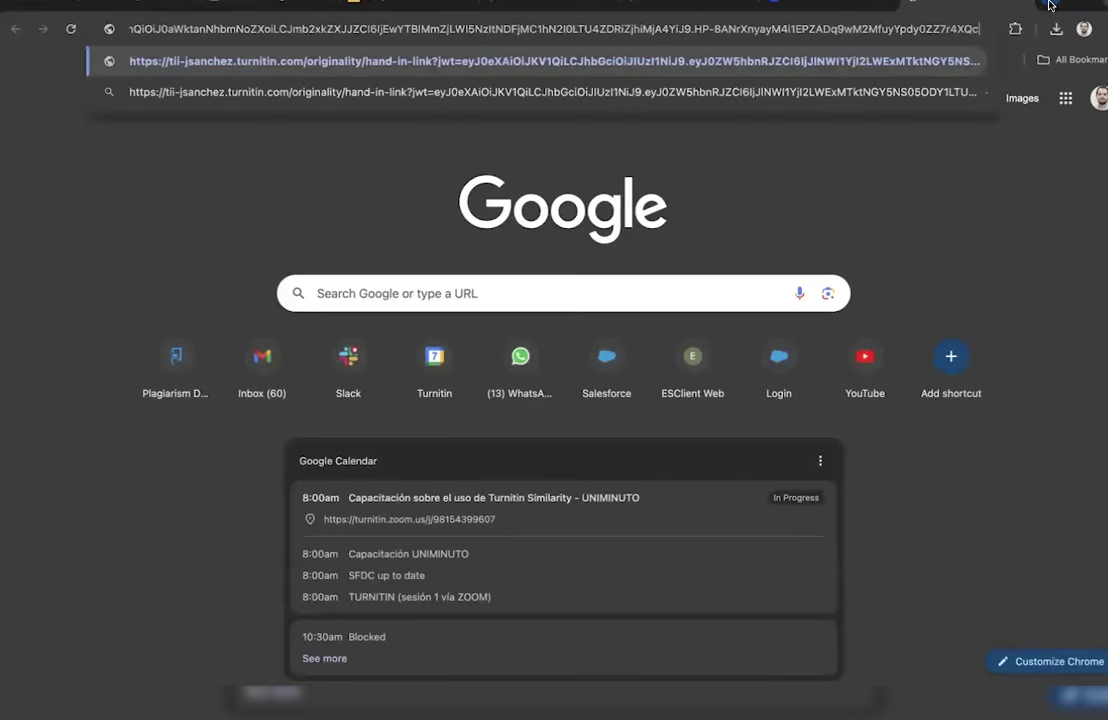
{"action": "key", "text": "Return"}
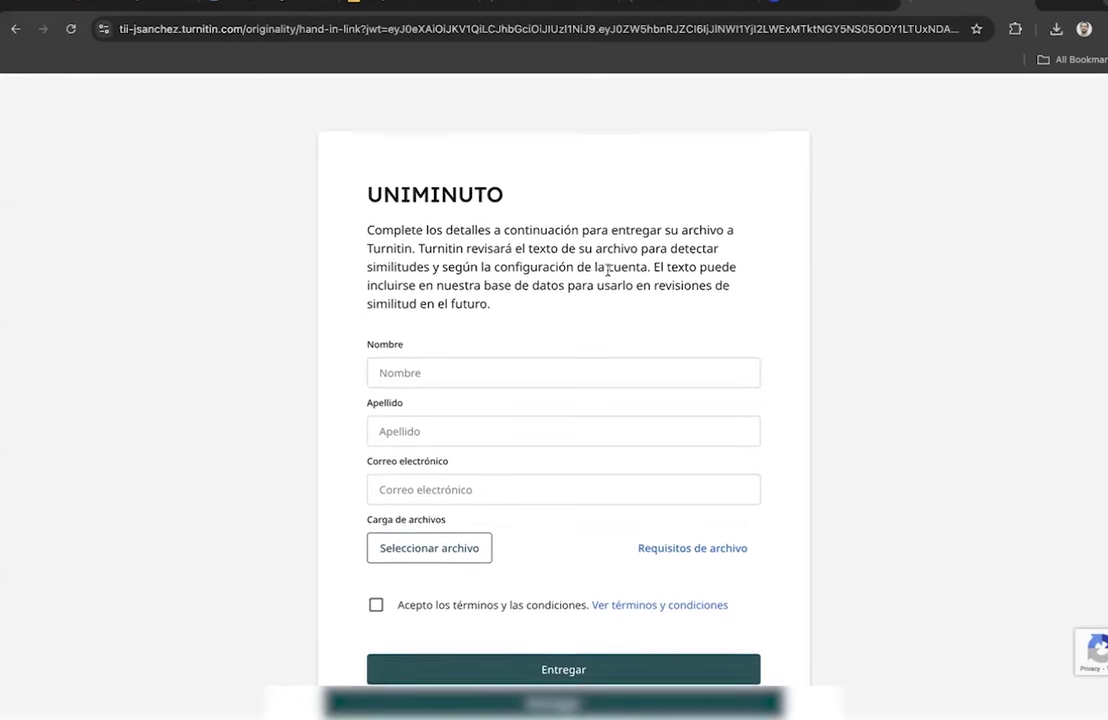
{"action": "scroll", "coordinate": [656, 387], "scroll_direction": "down", "scroll_amount": 1}
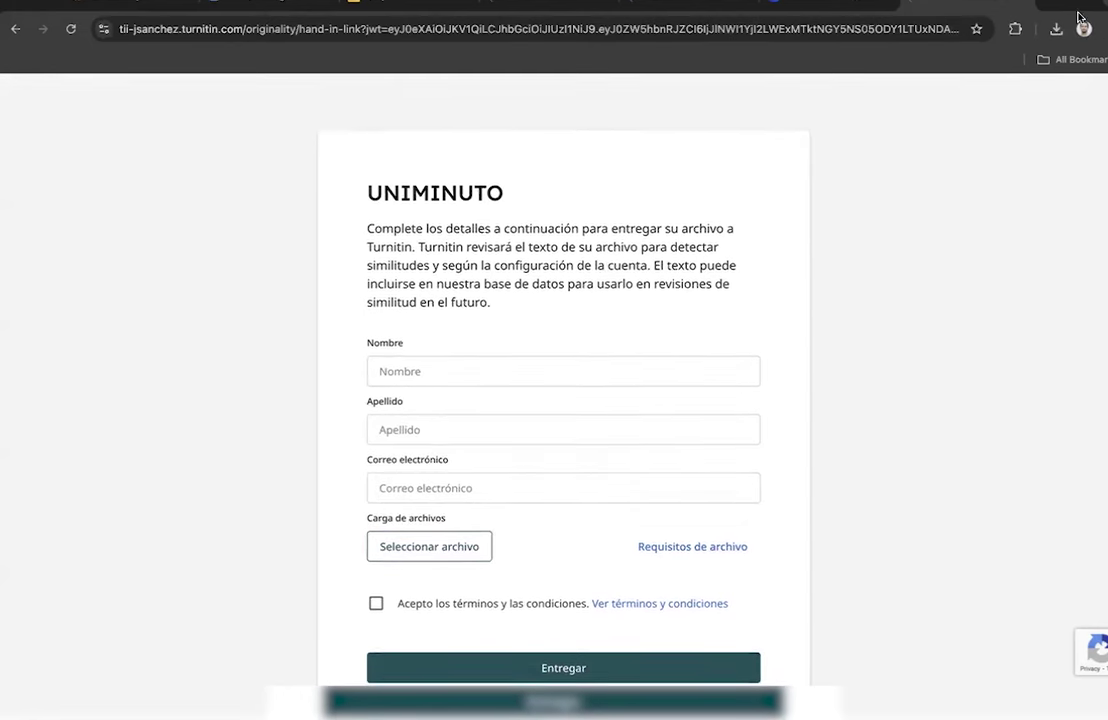
- Return to the file list and open the similarity report of the Plagio_APA_Flags.docx file added jul 03, 2024
{"action": "left_click", "coordinate": [590, 8]}
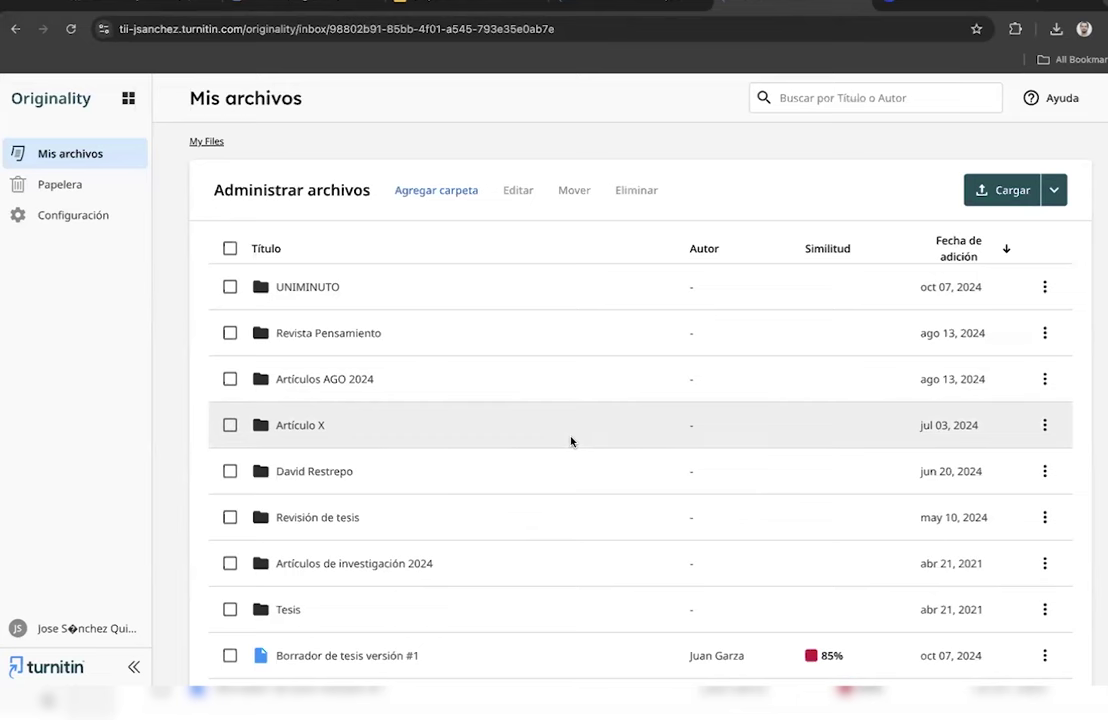
{"action": "scroll", "coordinate": [571, 441], "scroll_direction": "down", "scroll_amount": 5}
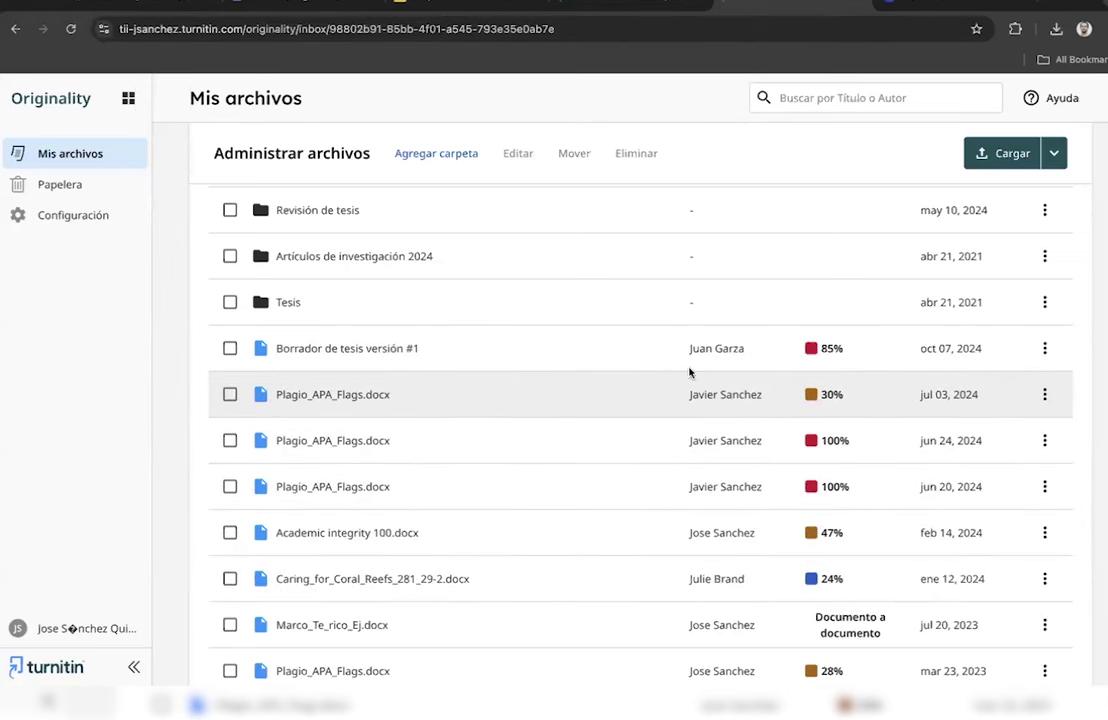
{"action": "left_click", "coordinate": [815, 397]}
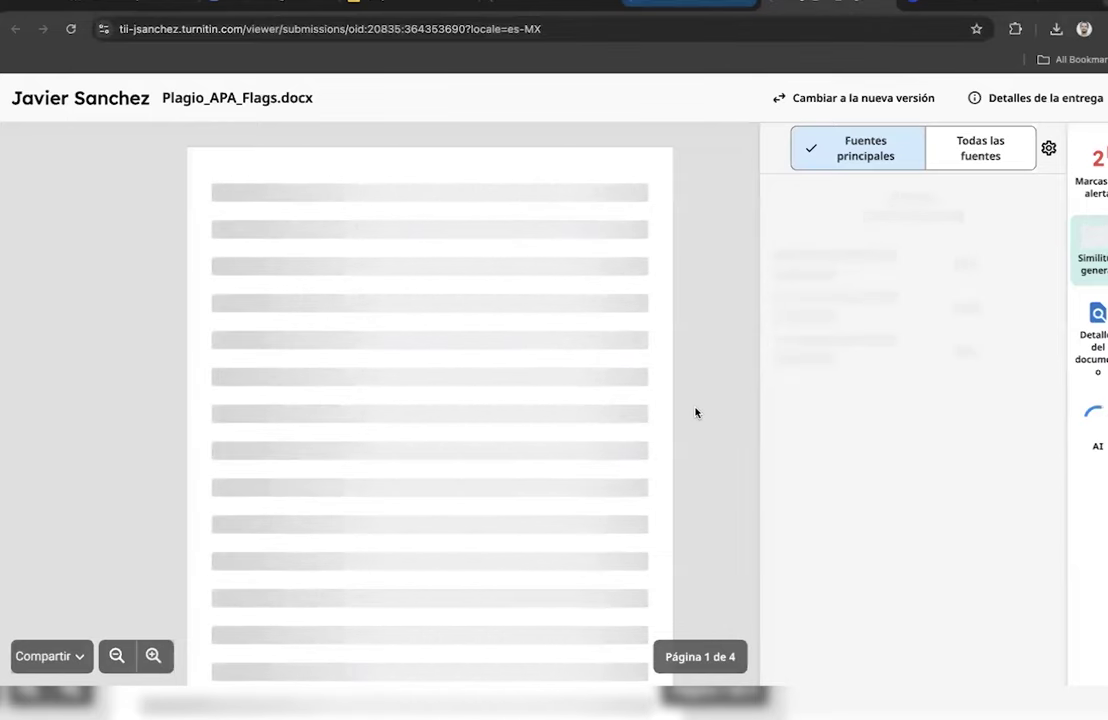
{"action": "key", "text": "ctrl+w"}
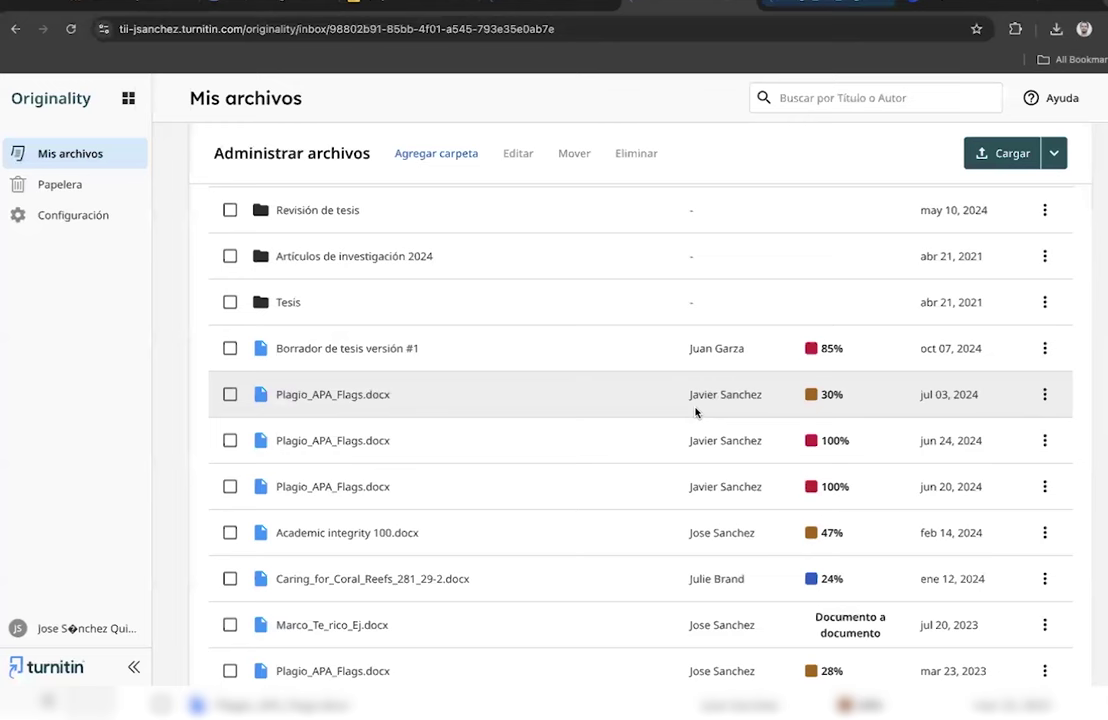
{"action": "left_click", "coordinate": [695, 412]}
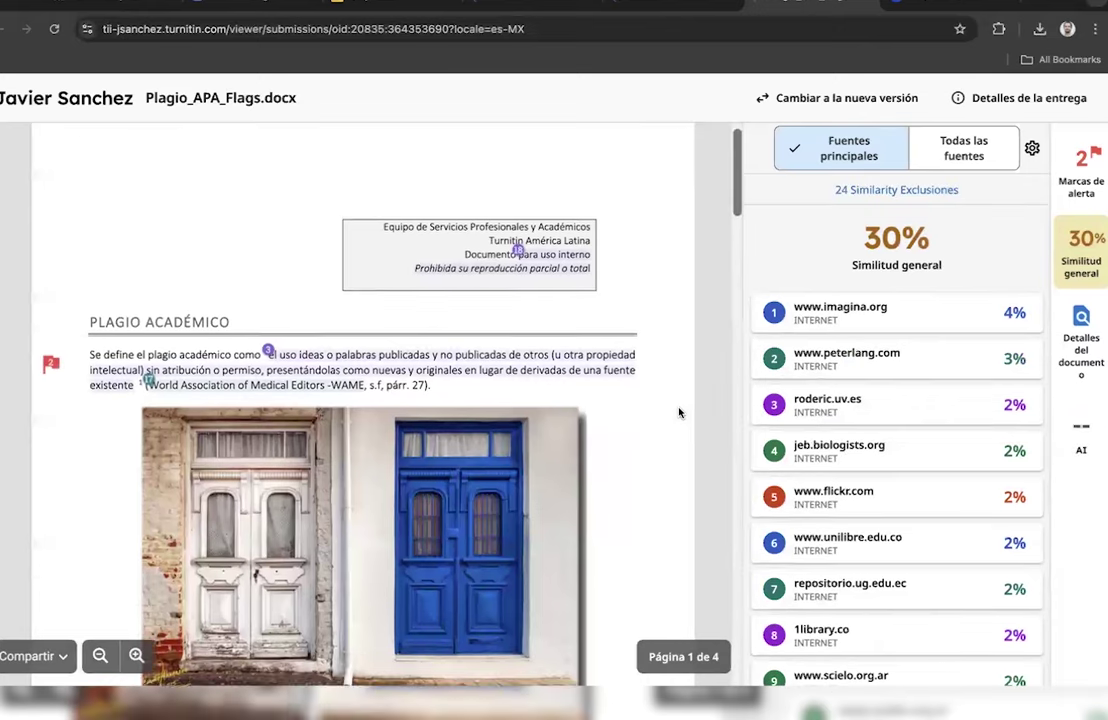
{"action": "scroll", "coordinate": [678, 412], "scroll_direction": "down", "scroll_amount": 1}
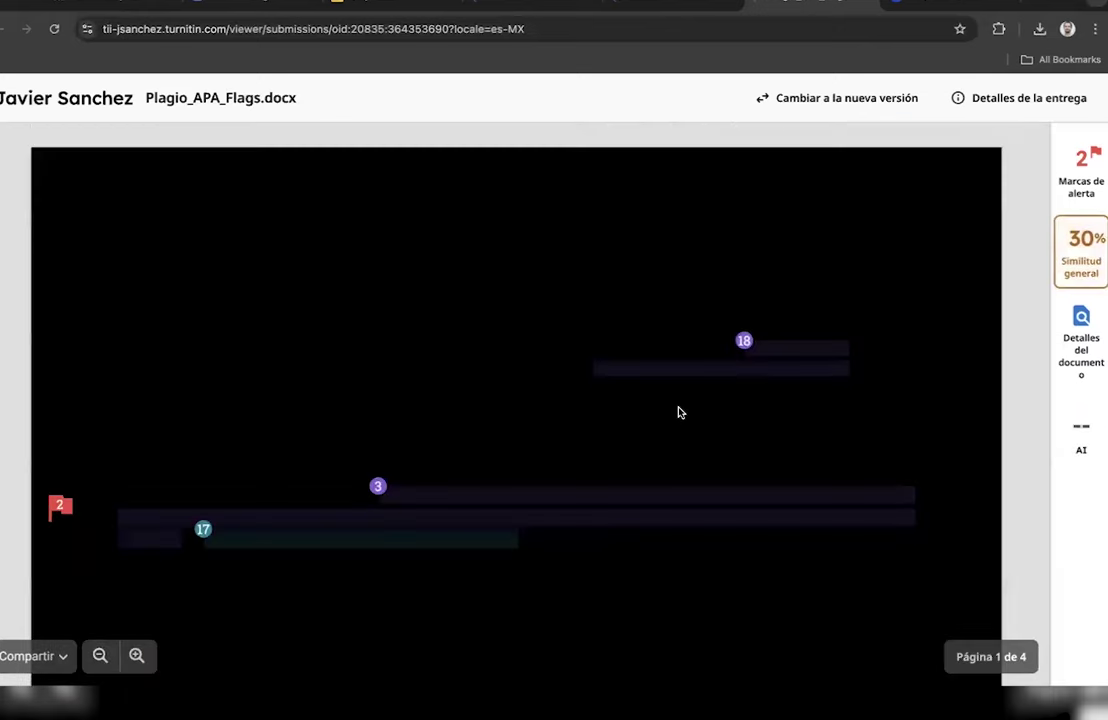
{"action": "key", "text": "ctrl+minus"}
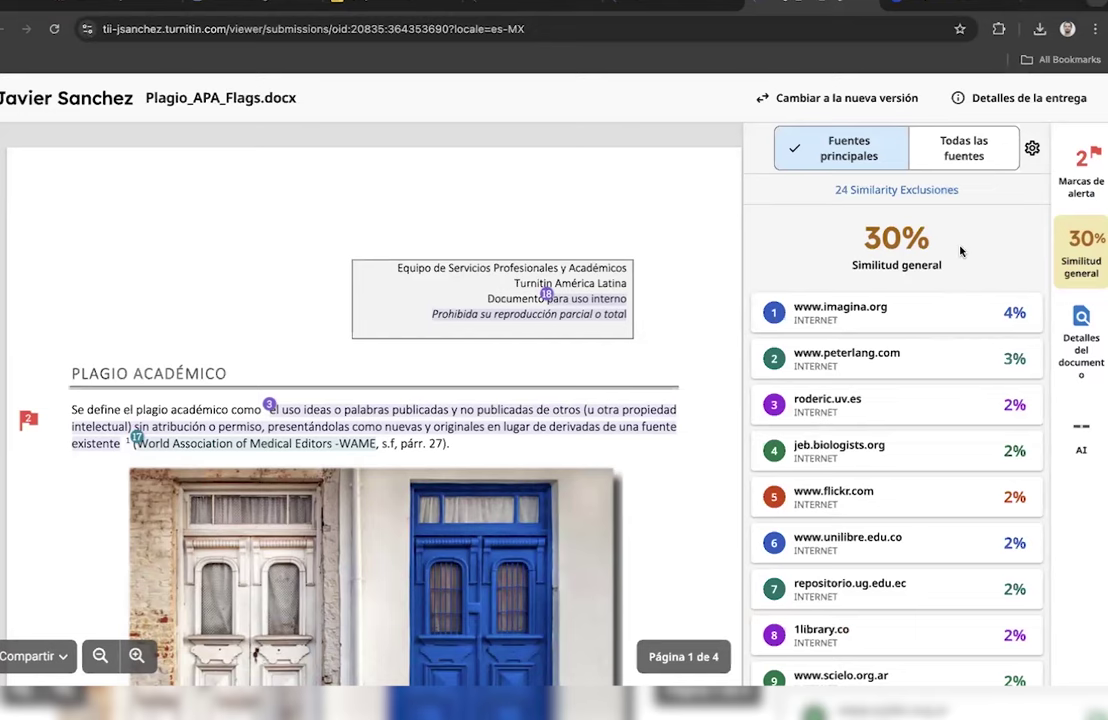
{"action": "left_click", "coordinate": [926, 311]}
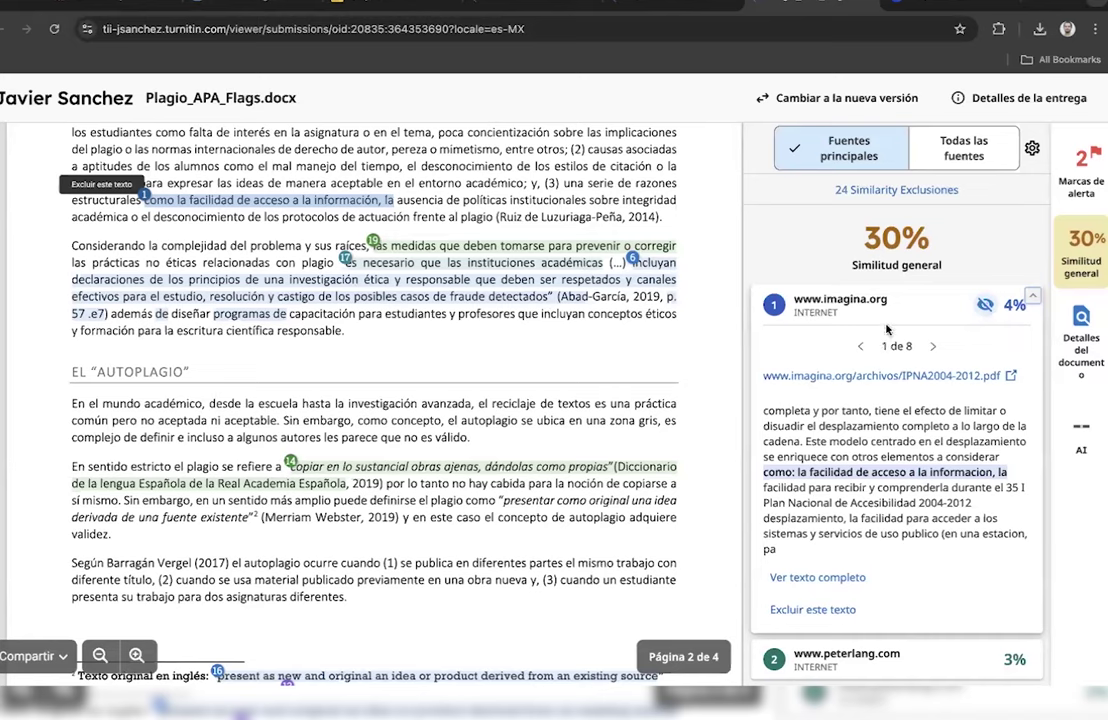
{"action": "left_click", "coordinate": [890, 263]}
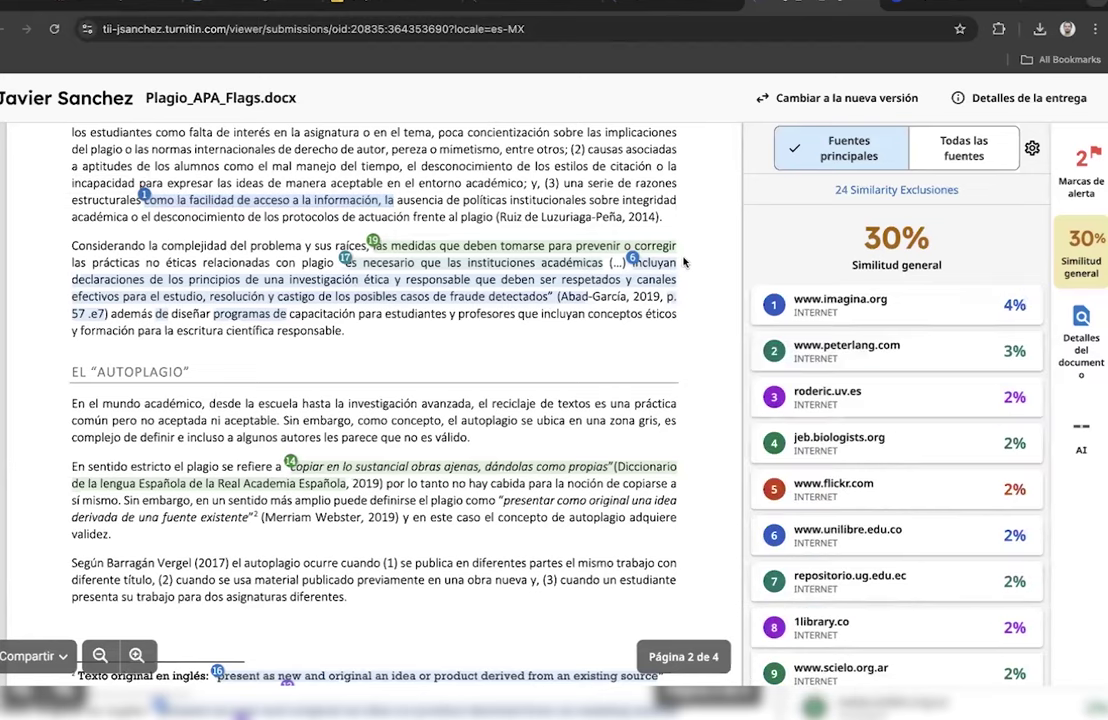
{"action": "scroll", "coordinate": [724, 256], "scroll_direction": "up", "scroll_amount": 3}
{"action": "scroll", "coordinate": [724, 256], "scroll_direction": "up", "scroll_amount": 5}
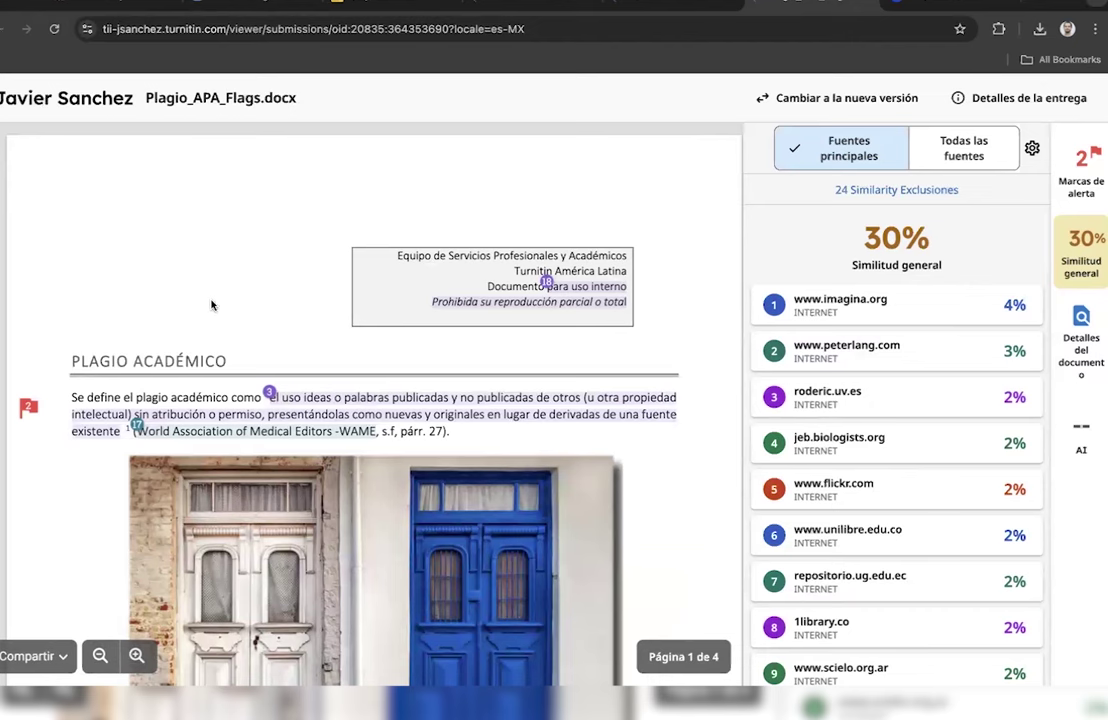
{"action": "scroll", "coordinate": [240, 310], "scroll_direction": "down", "scroll_amount": 1}
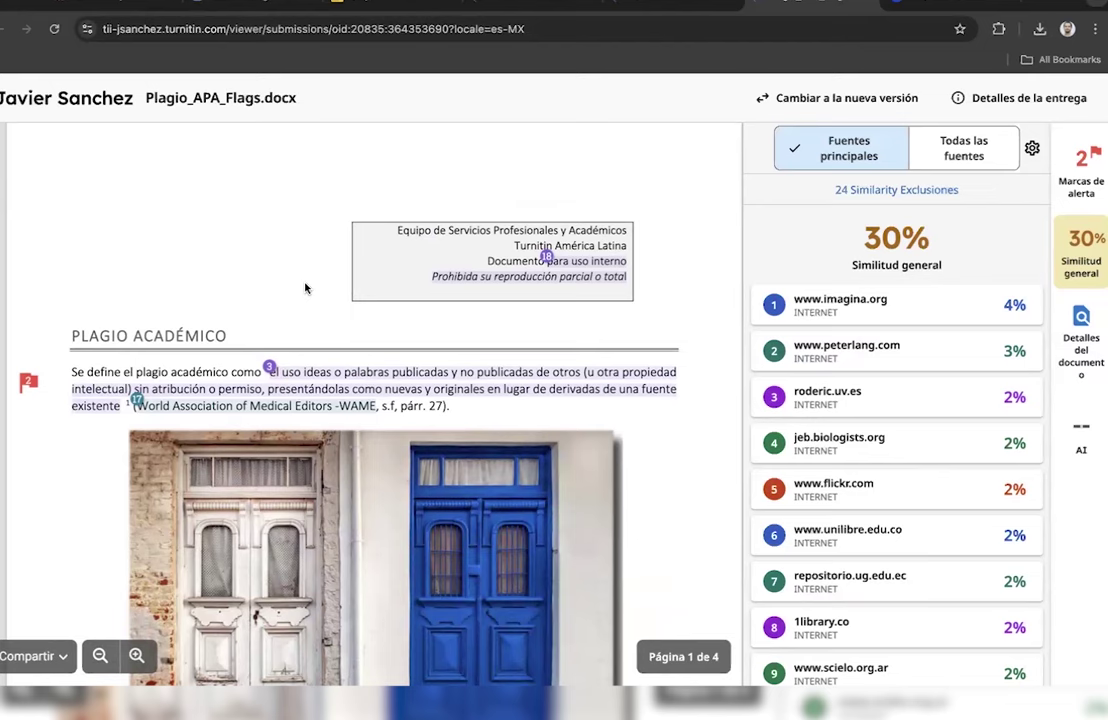
- Examine match 3 in the first paragraph under PLAGIO ACADÉMICO against the excerpt from the roderic.uv.es source
{"action": "left_click", "coordinate": [270, 370]}
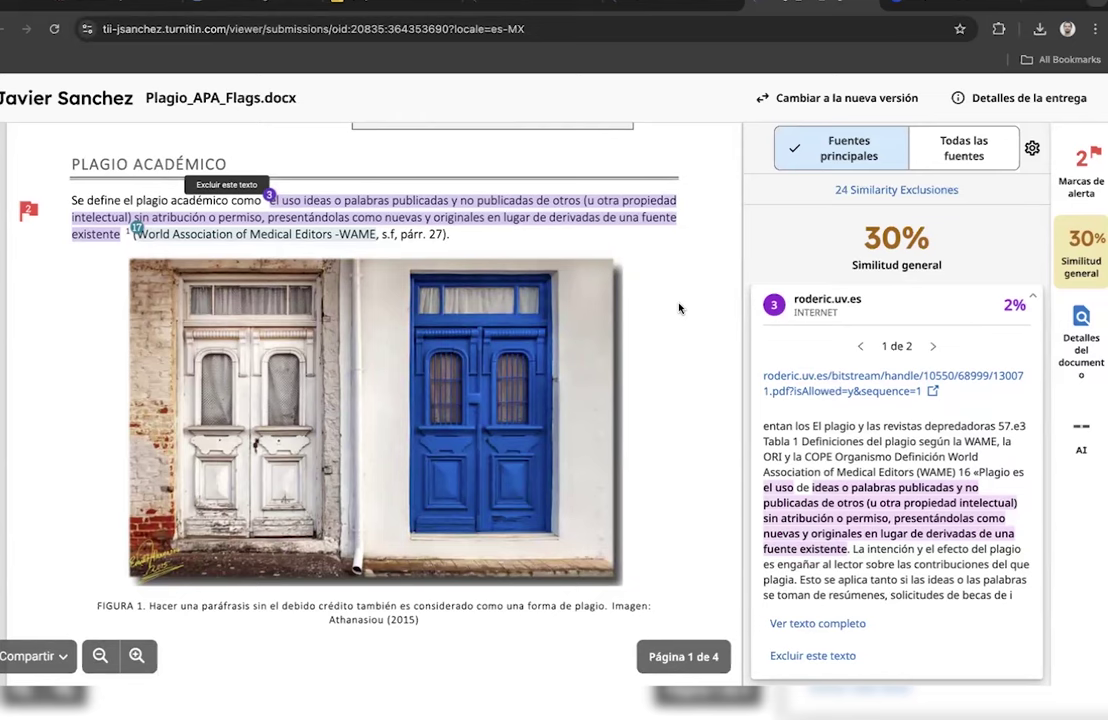
{"action": "scroll", "coordinate": [679, 308], "scroll_direction": "up", "scroll_amount": 1}
{"action": "scroll", "coordinate": [373, 162], "scroll_direction": "down", "scroll_amount": 2}
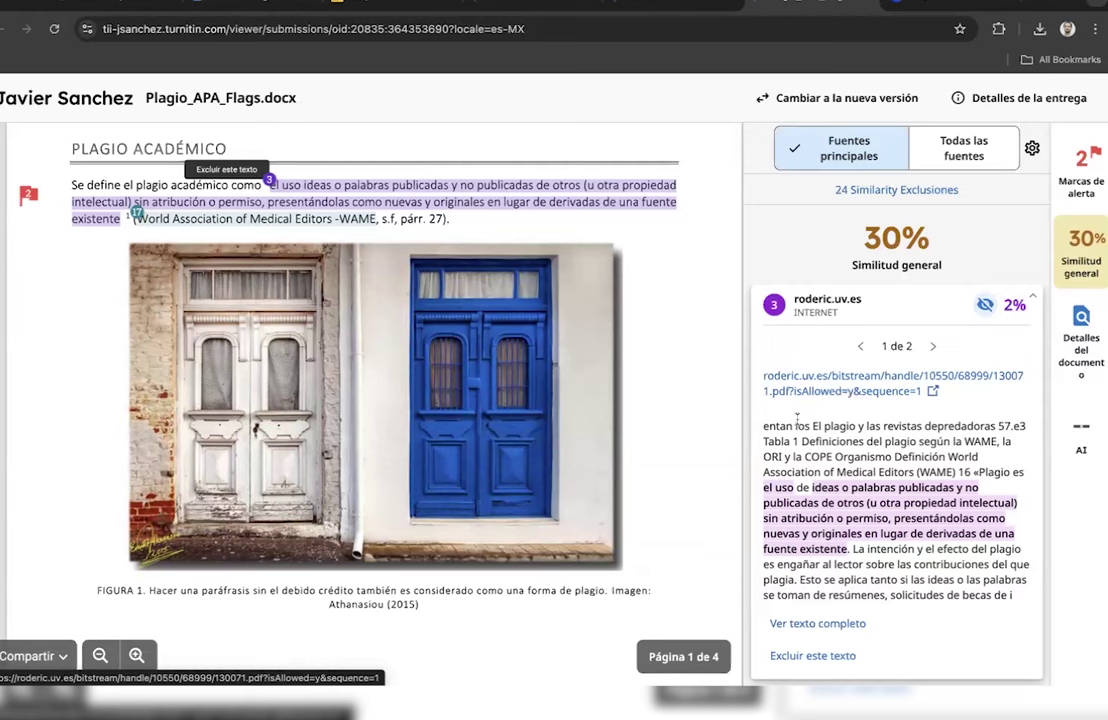
{"action": "left_click_drag", "start_coordinate": [841, 466], "coordinate": [1017, 607]}
{"action": "left_click", "coordinate": [1018, 607]}
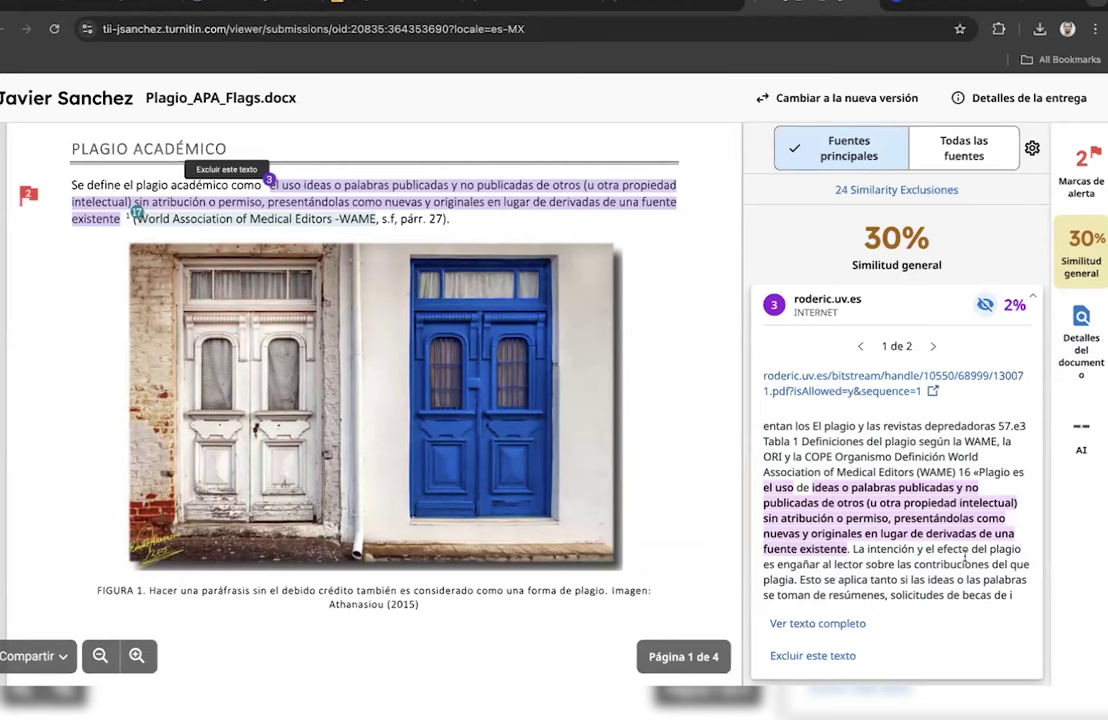
{"action": "left_click_drag", "start_coordinate": [763, 431], "coordinate": [1018, 598]}
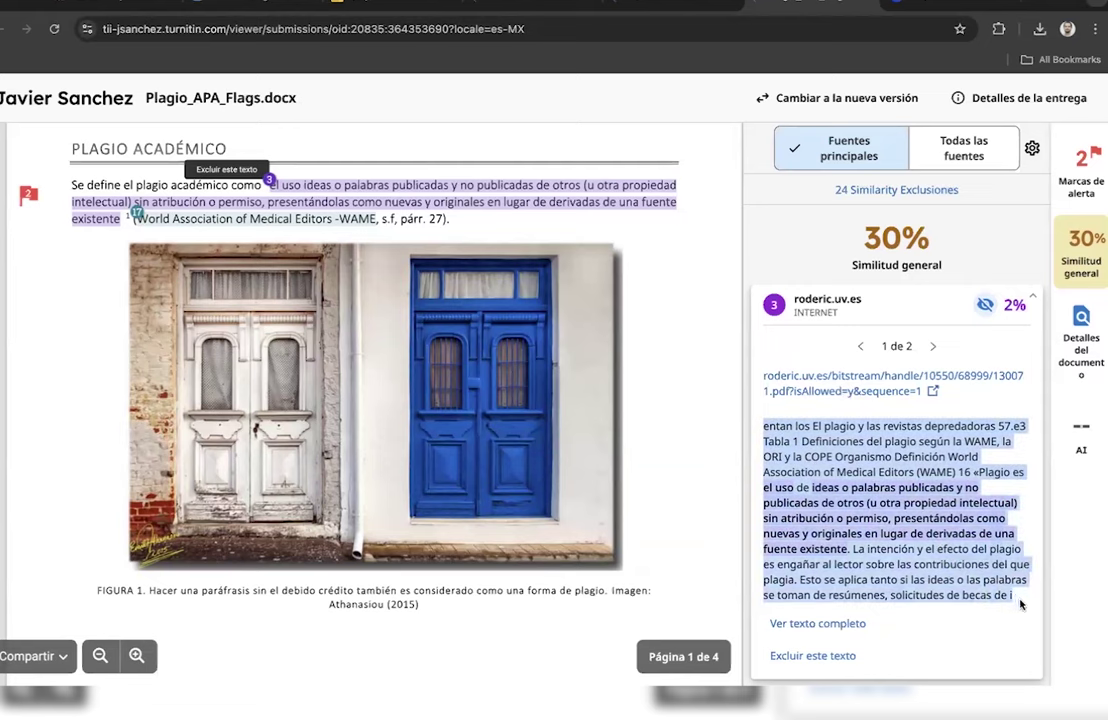
{"action": "left_click", "coordinate": [814, 563]}
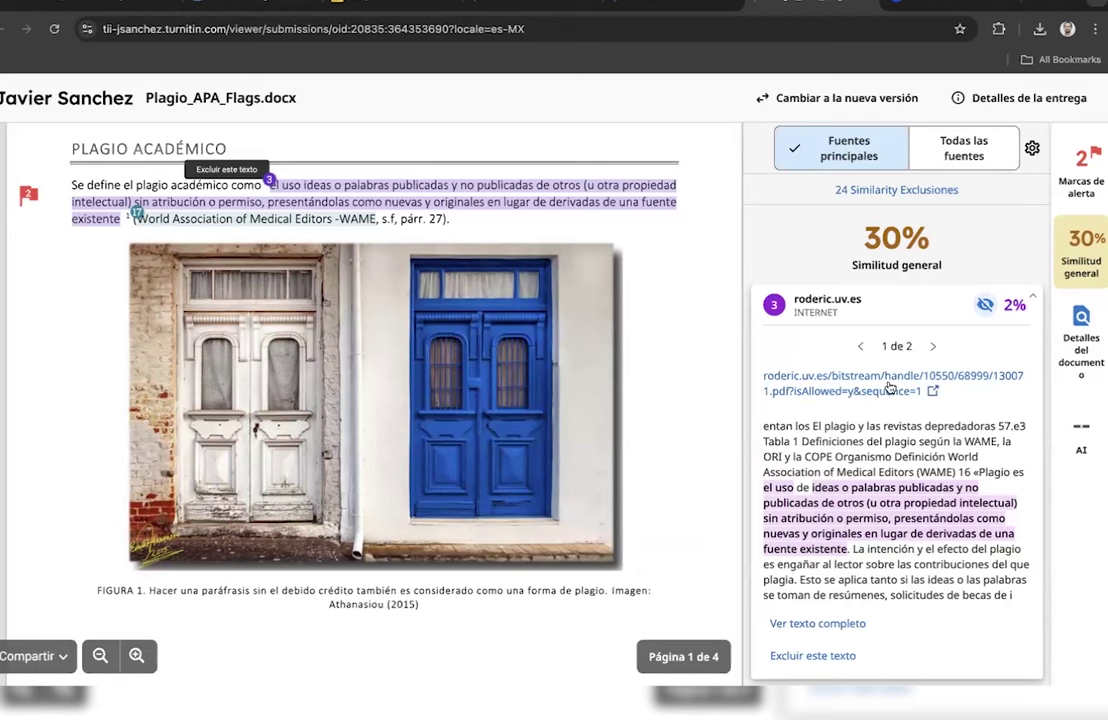
- View the full source text of the roderic.uv.es match and return to the main sources
{"action": "left_click", "coordinate": [818, 624]}
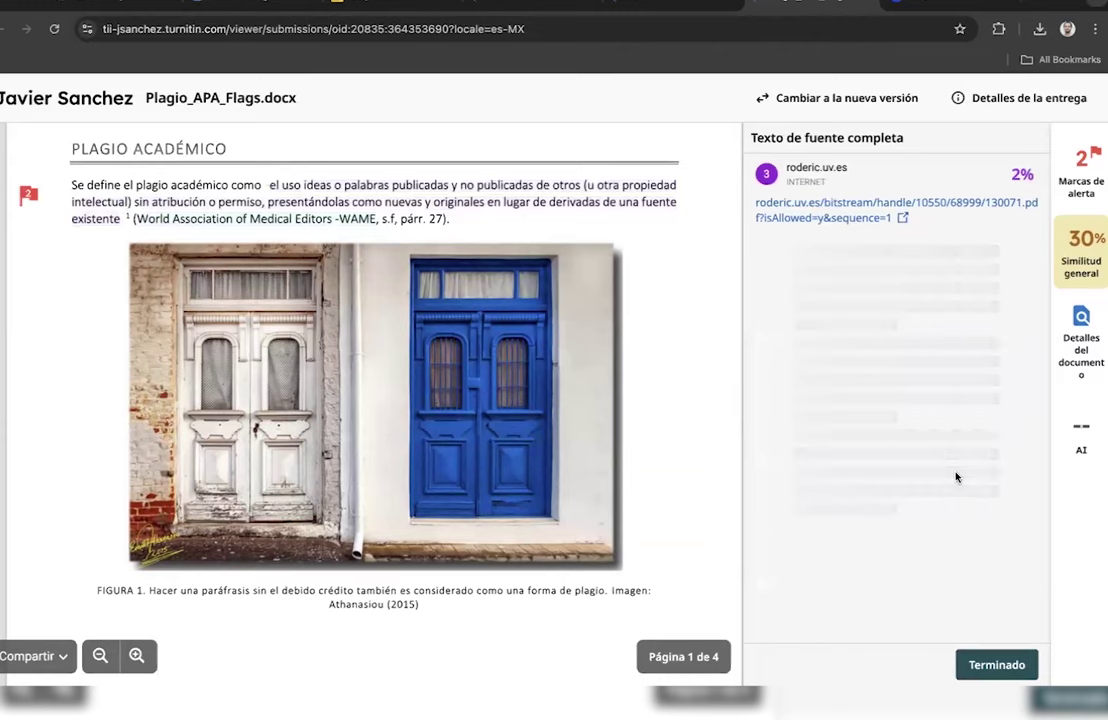
{"action": "scroll", "coordinate": [956, 470], "scroll_direction": "down", "scroll_amount": 5}
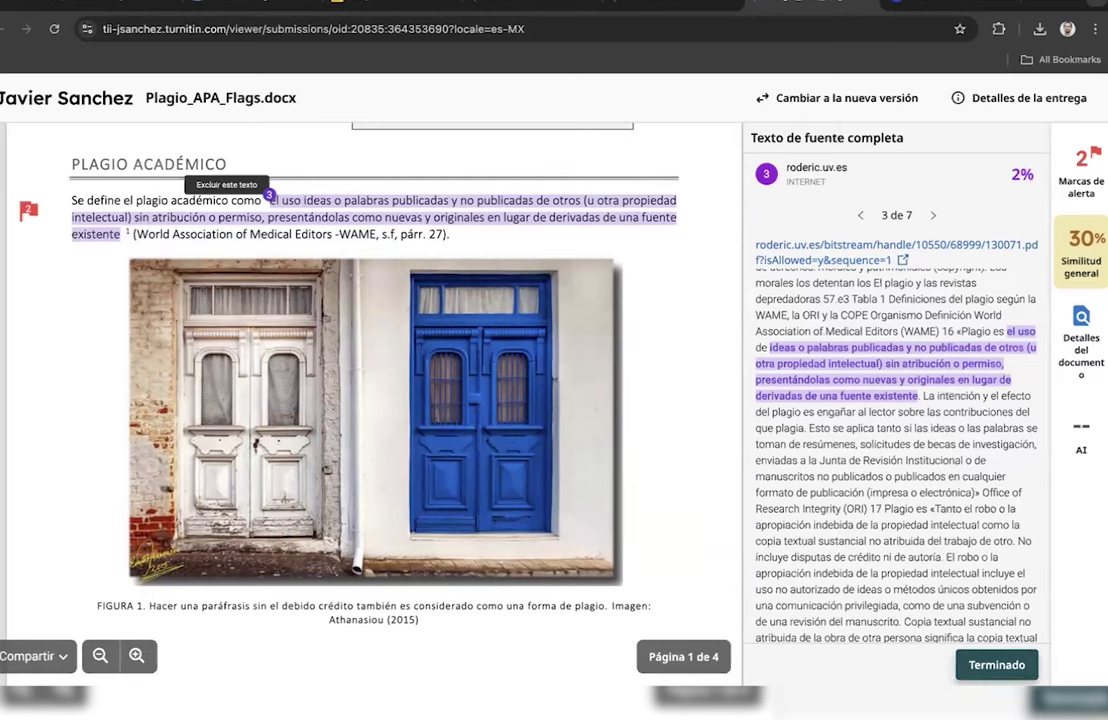
{"action": "left_click", "coordinate": [997, 665]}
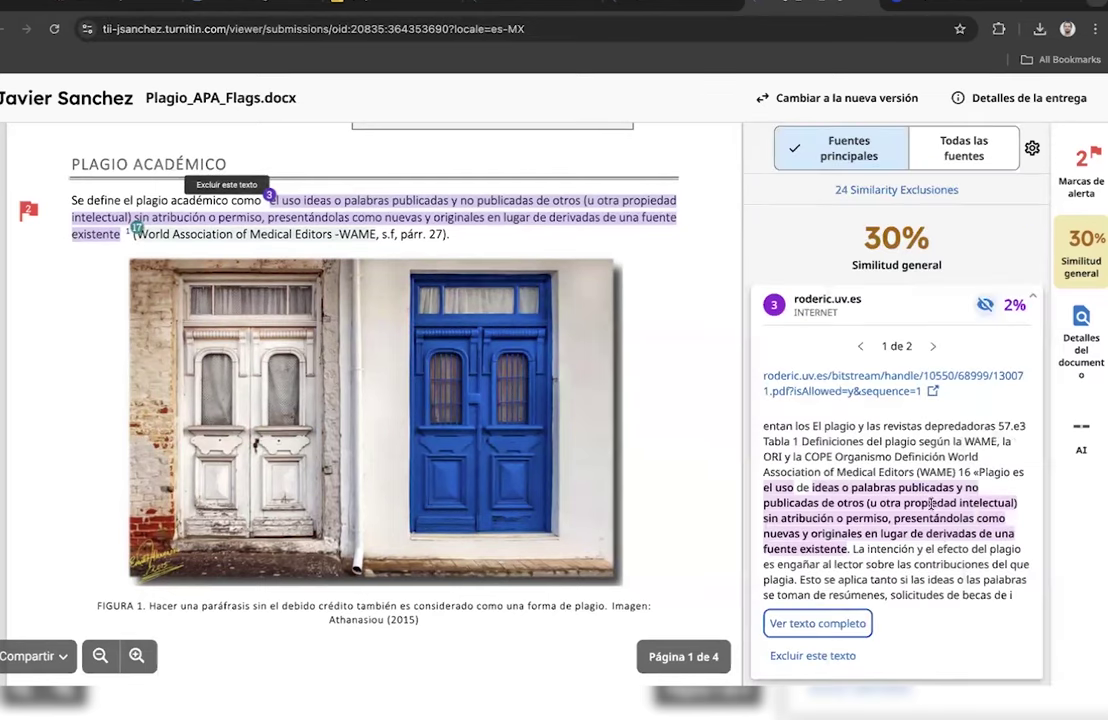
- Exclude the roderic.uv.es source from the similarity report and check the match on the first paragraph again
{"action": "scroll", "coordinate": [903, 494], "scroll_direction": "down", "scroll_amount": 1}
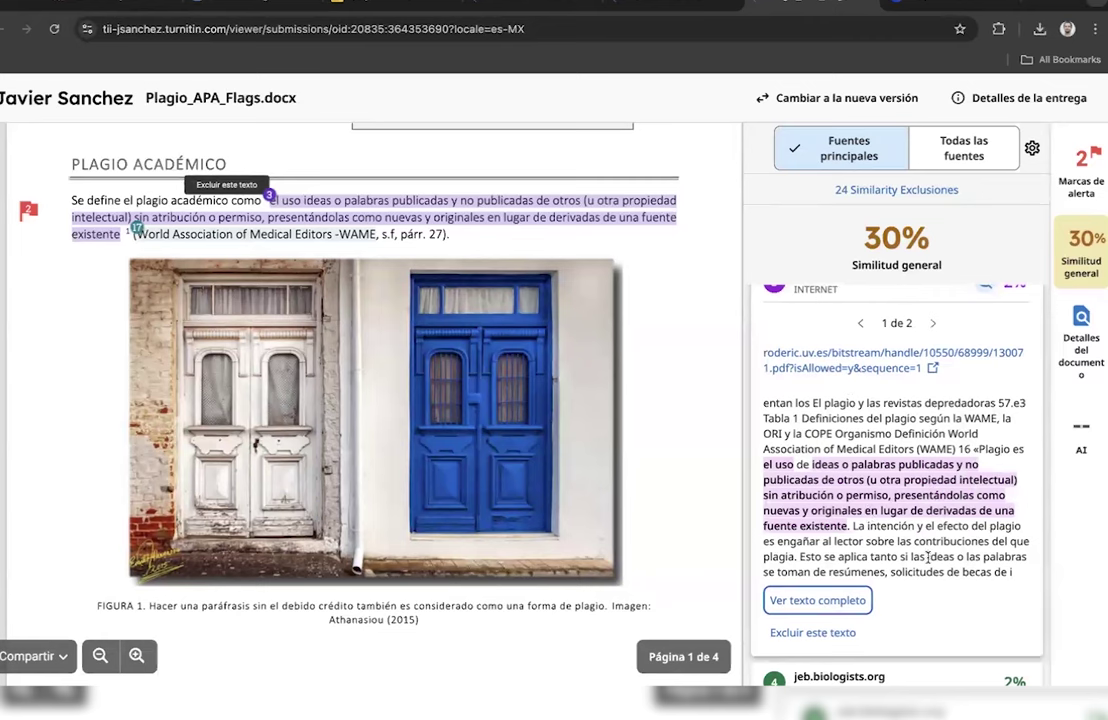
{"action": "left_click", "coordinate": [942, 553]}
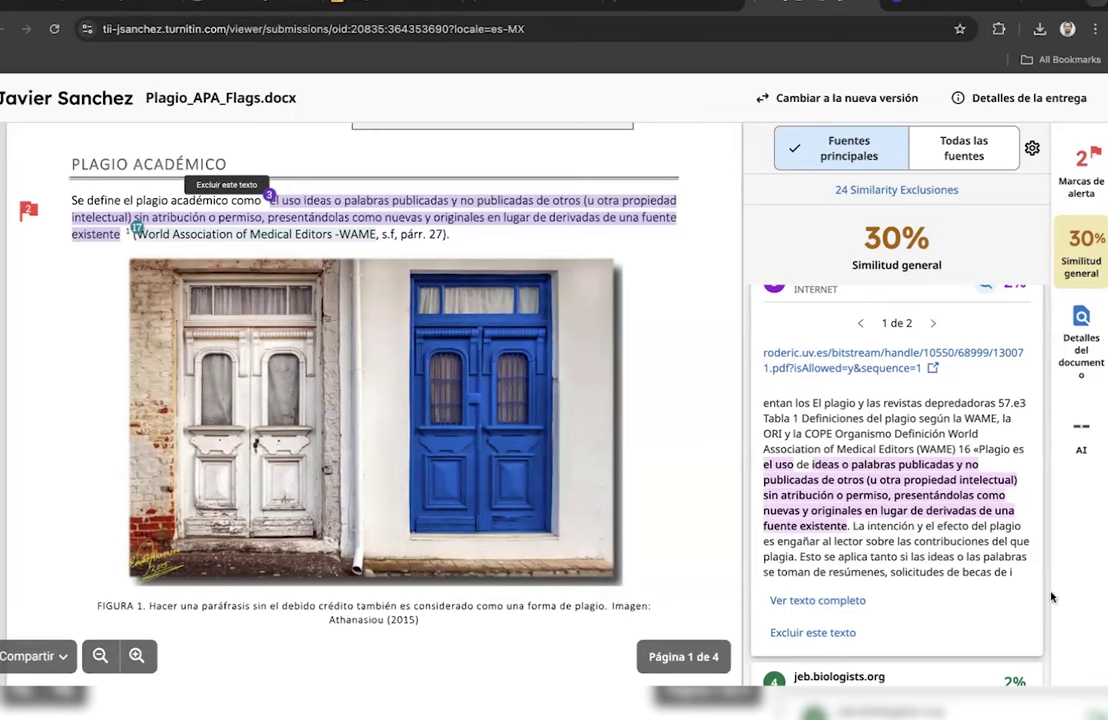
{"action": "scroll", "coordinate": [1043, 555], "scroll_direction": "up", "scroll_amount": 2}
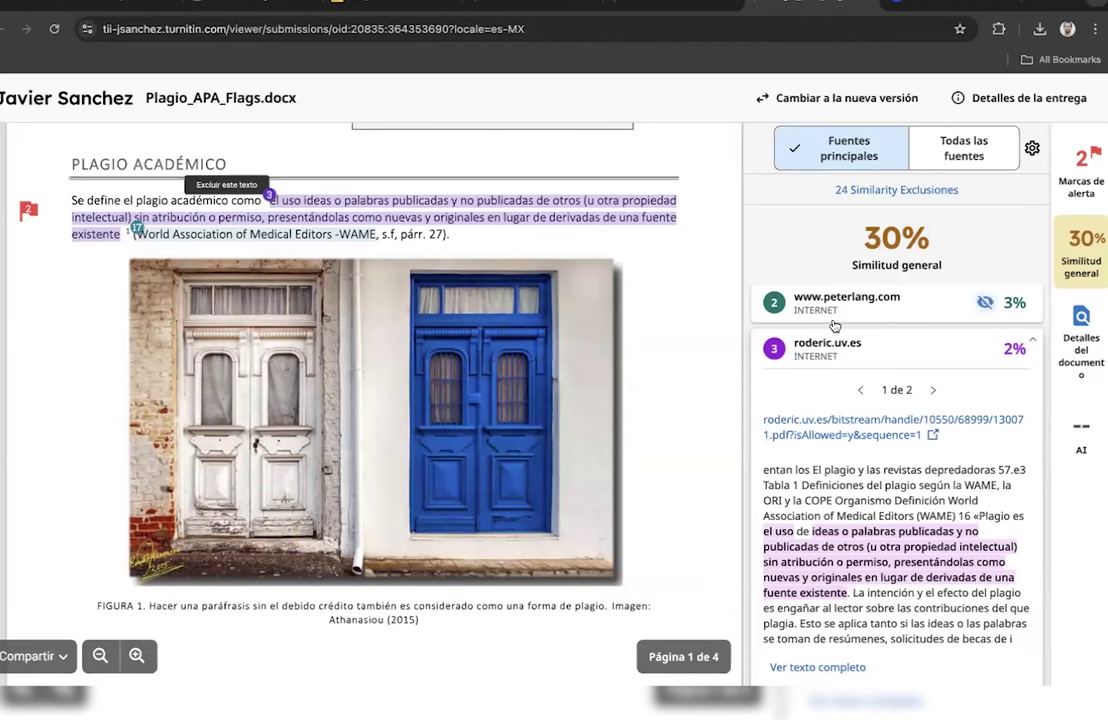
{"action": "mouse_move", "coordinate": [983, 363]}
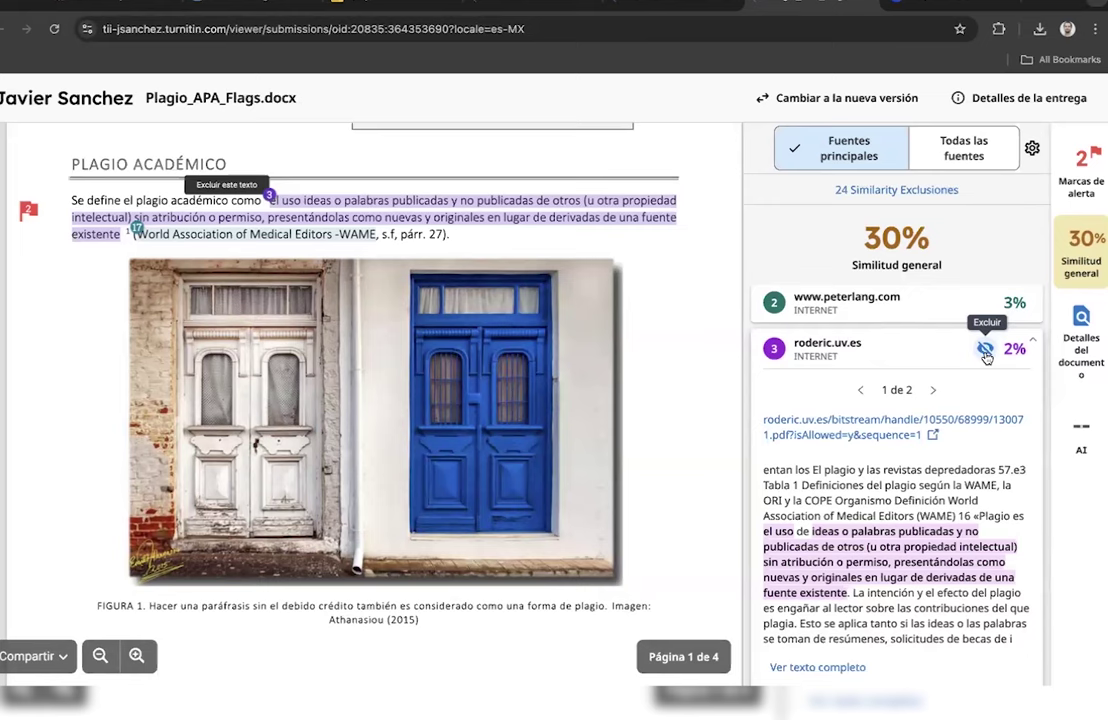
{"action": "left_click_drag", "start_coordinate": [786, 203], "coordinate": [960, 274]}
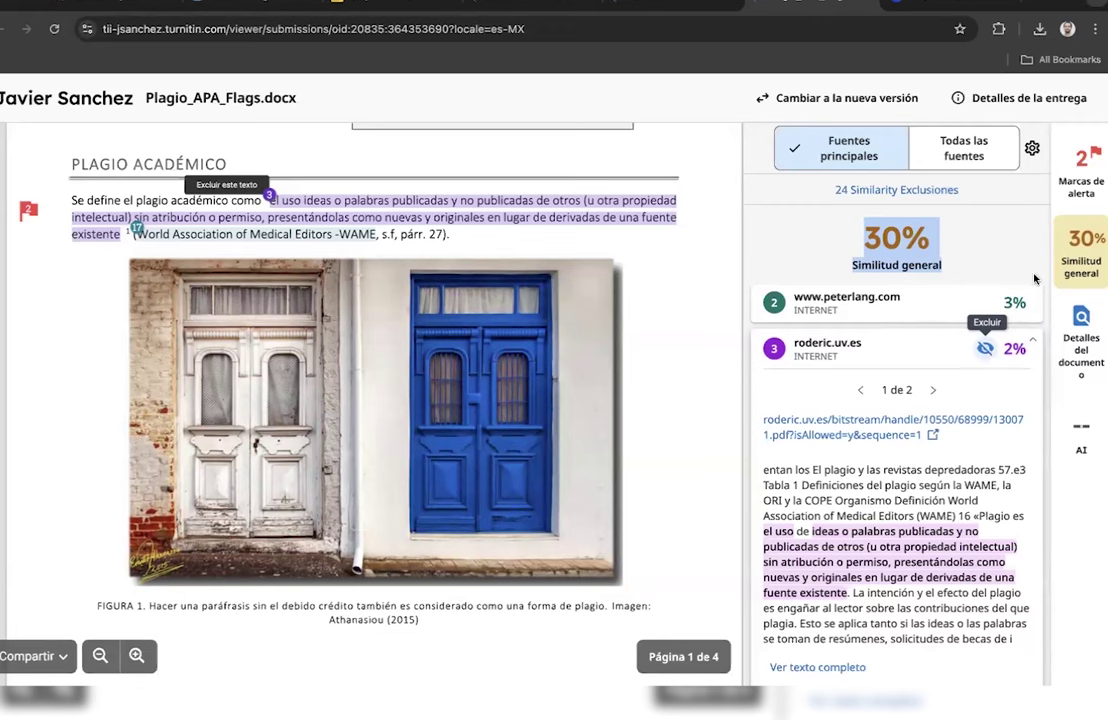
{"action": "left_click", "coordinate": [990, 354]}
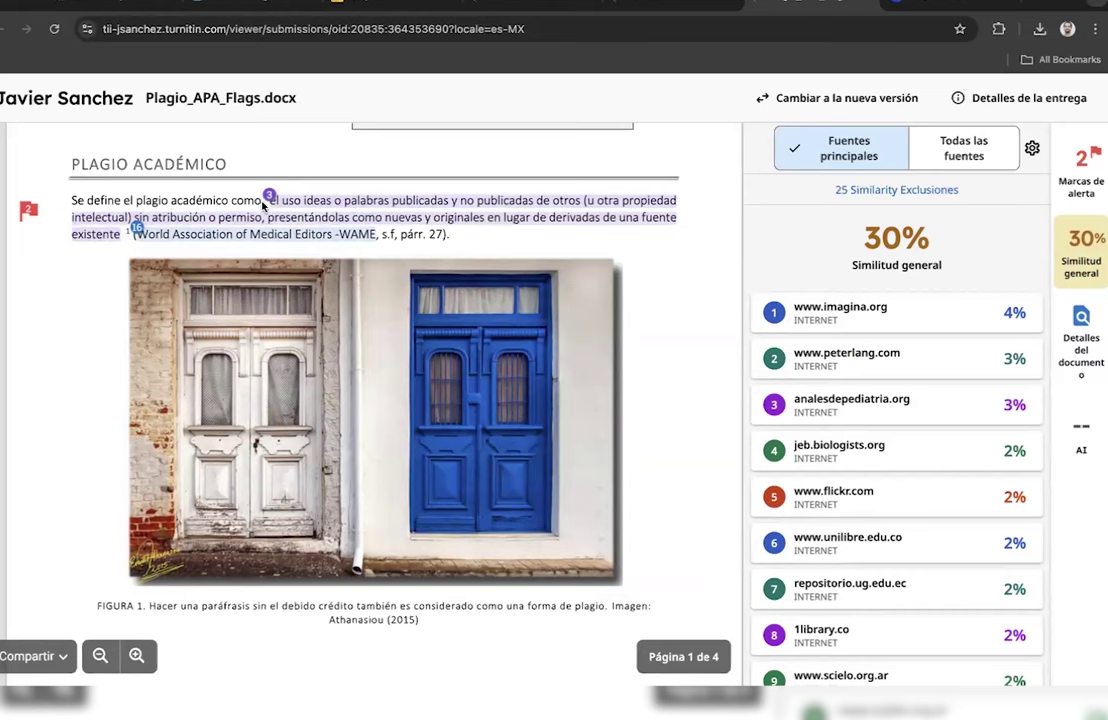
{"action": "left_click", "coordinate": [106, 208]}
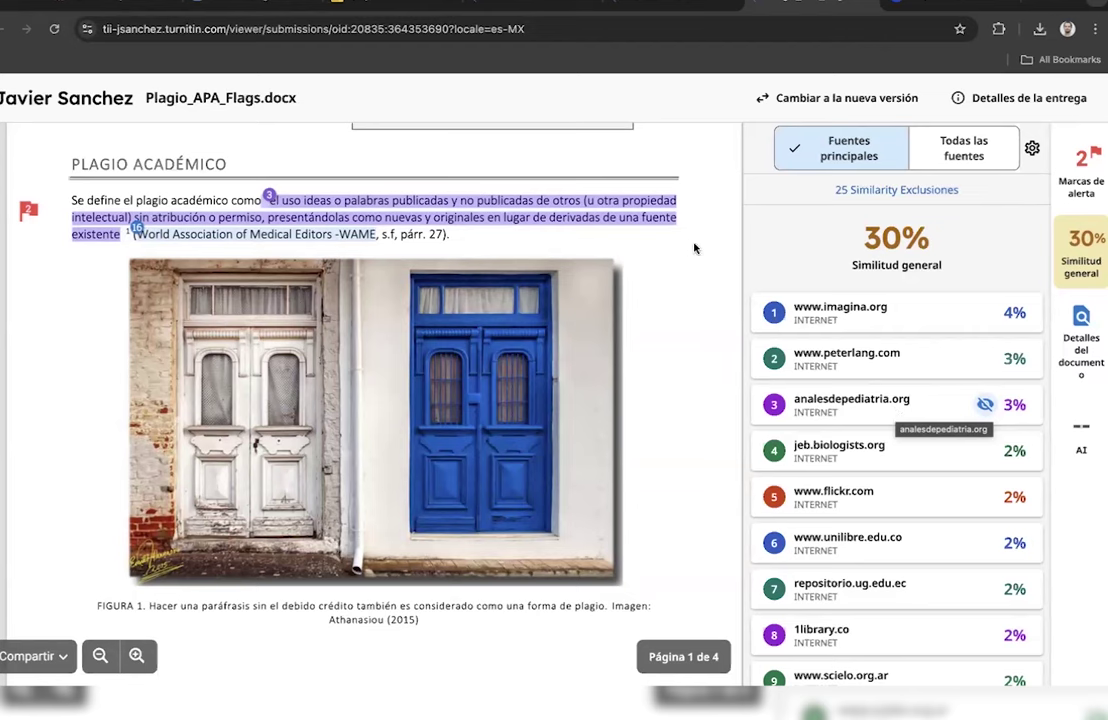
- Exclude the text of match 3 in the first paragraph under PLAGIO ACADÉMICO without a reason and check the passage
{"action": "scroll", "coordinate": [690, 245], "scroll_direction": "up", "scroll_amount": 1}
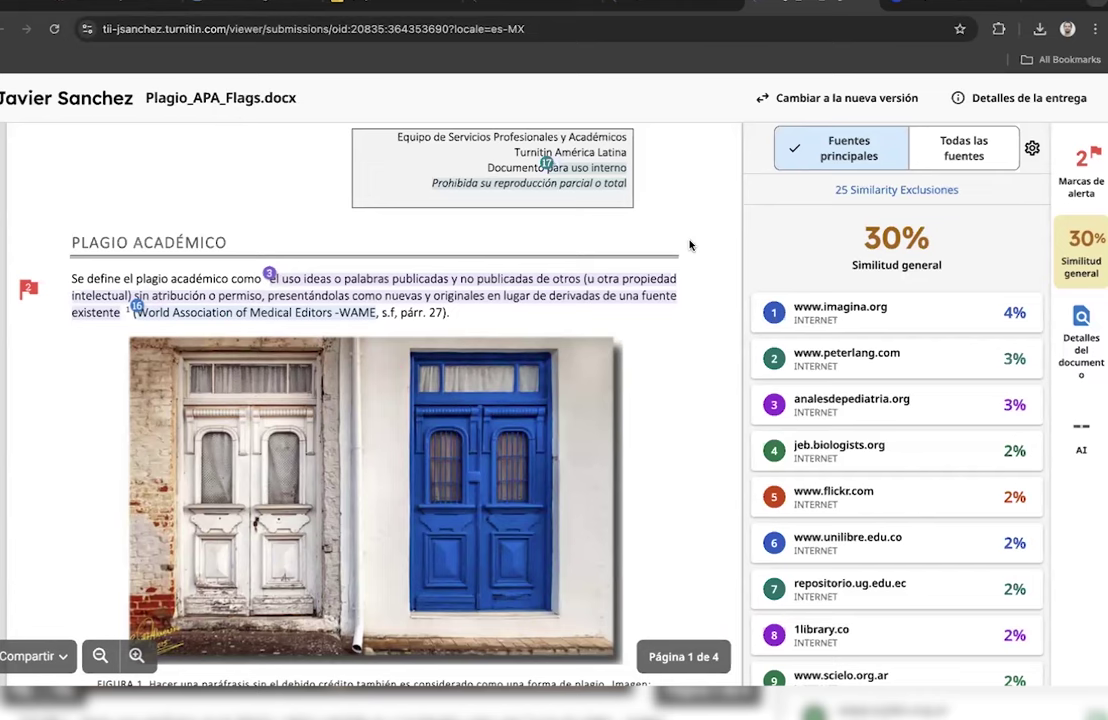
{"action": "scroll", "coordinate": [689, 245], "scroll_direction": "up", "scroll_amount": 1}
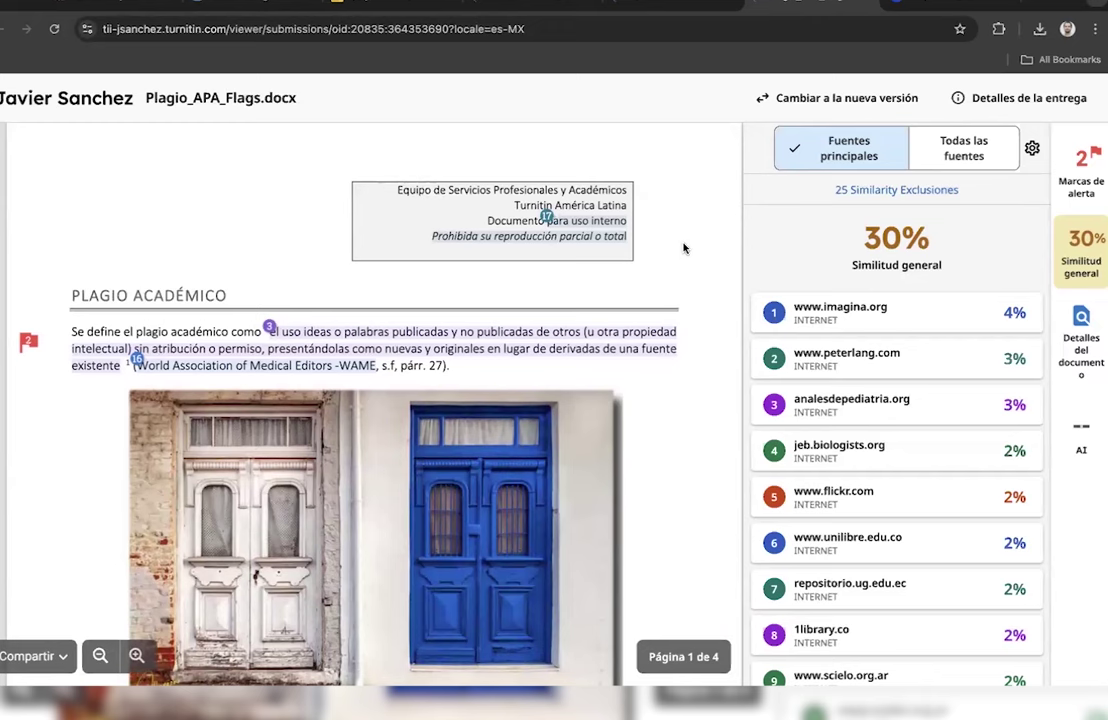
{"action": "left_click", "coordinate": [270, 338]}
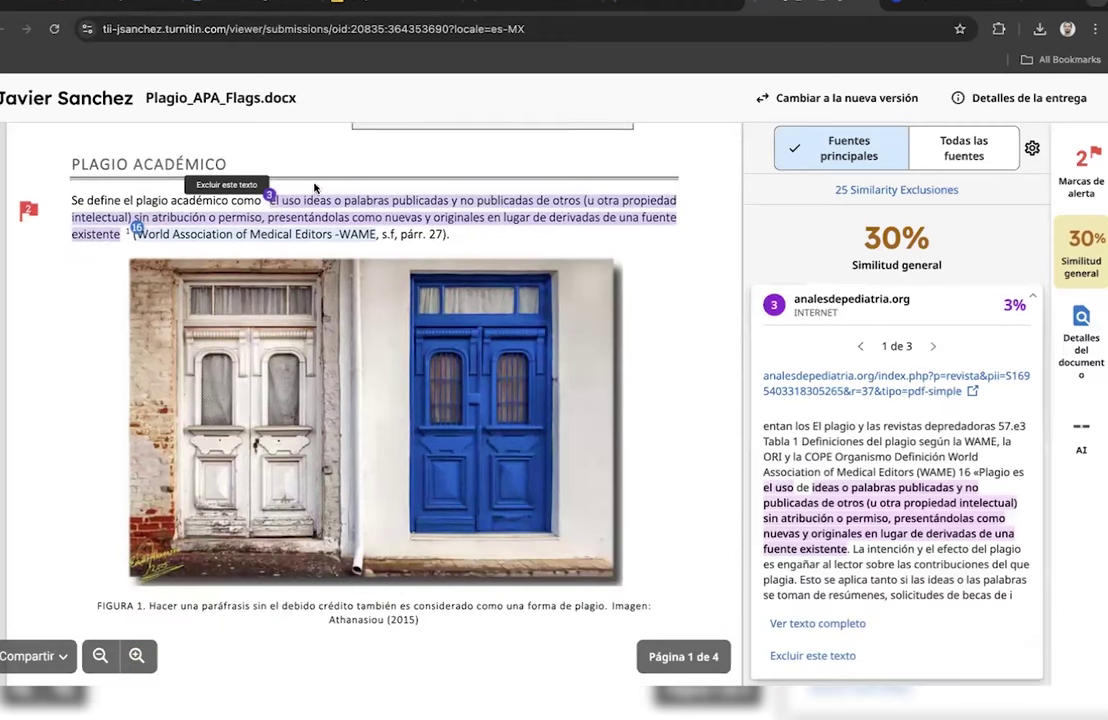
{"action": "left_click", "coordinate": [212, 187]}
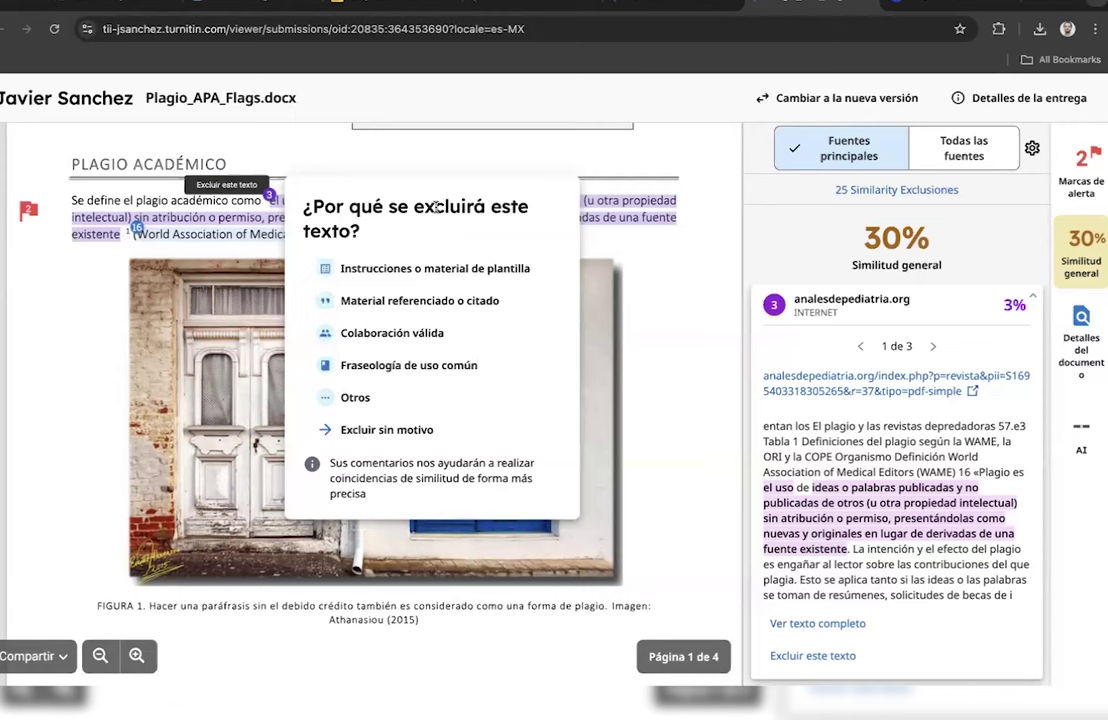
{"action": "left_click", "coordinate": [405, 431]}
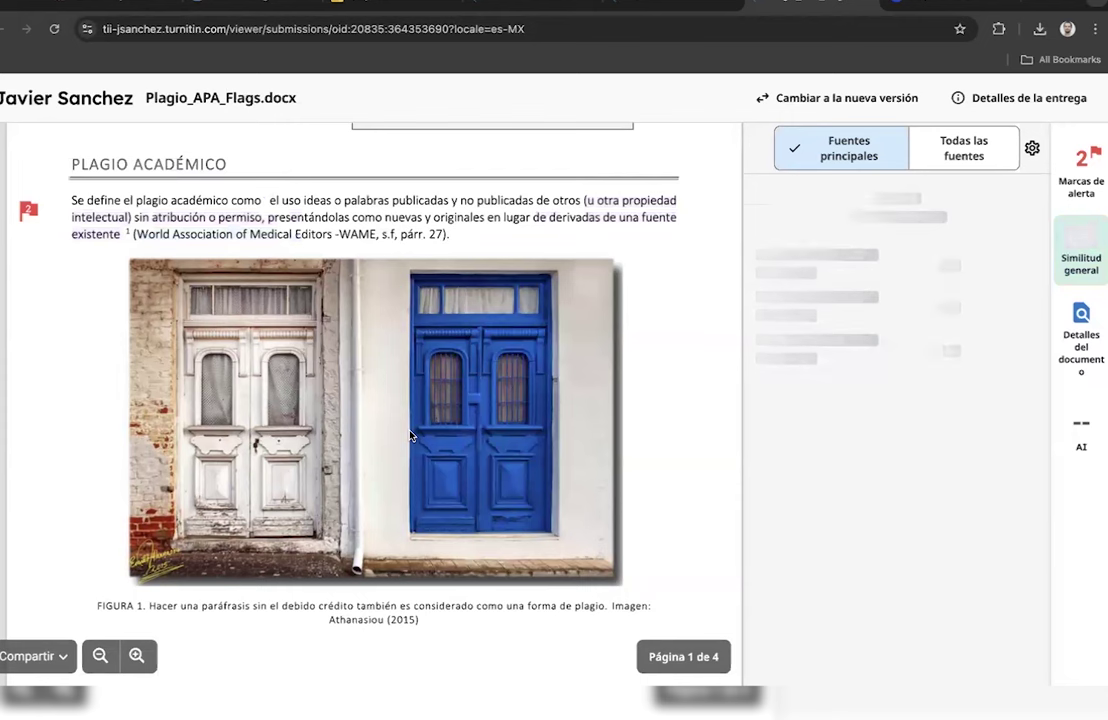
{"action": "left_click_drag", "start_coordinate": [270, 203], "coordinate": [118, 234]}
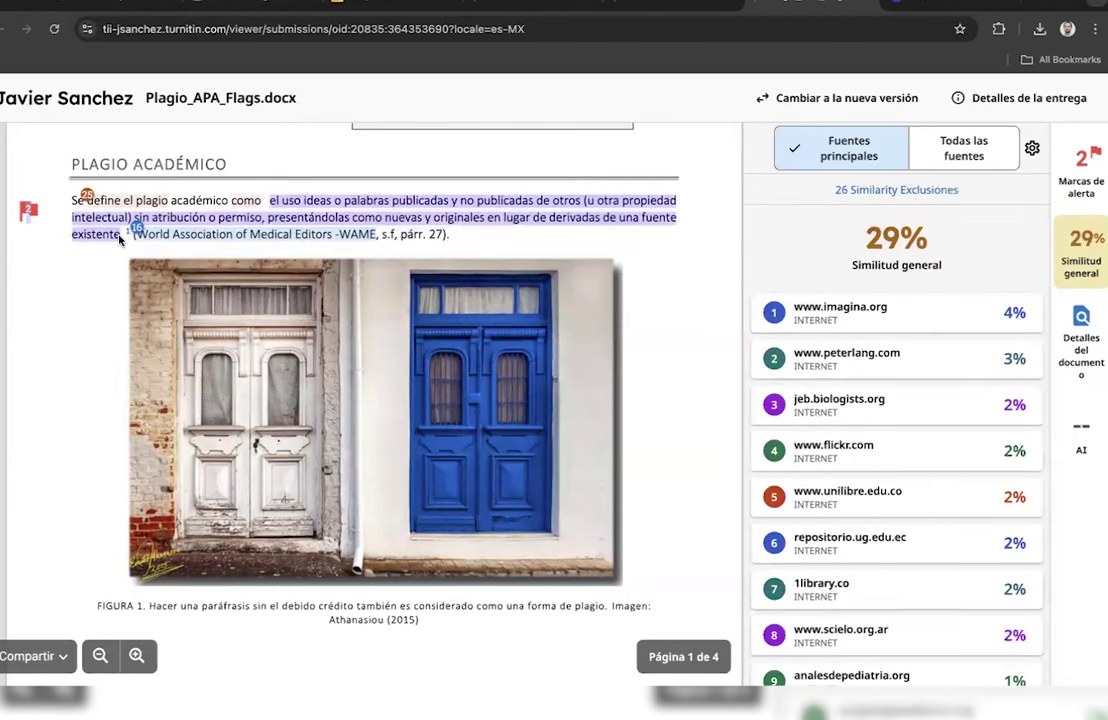
{"action": "left_click", "coordinate": [665, 360]}
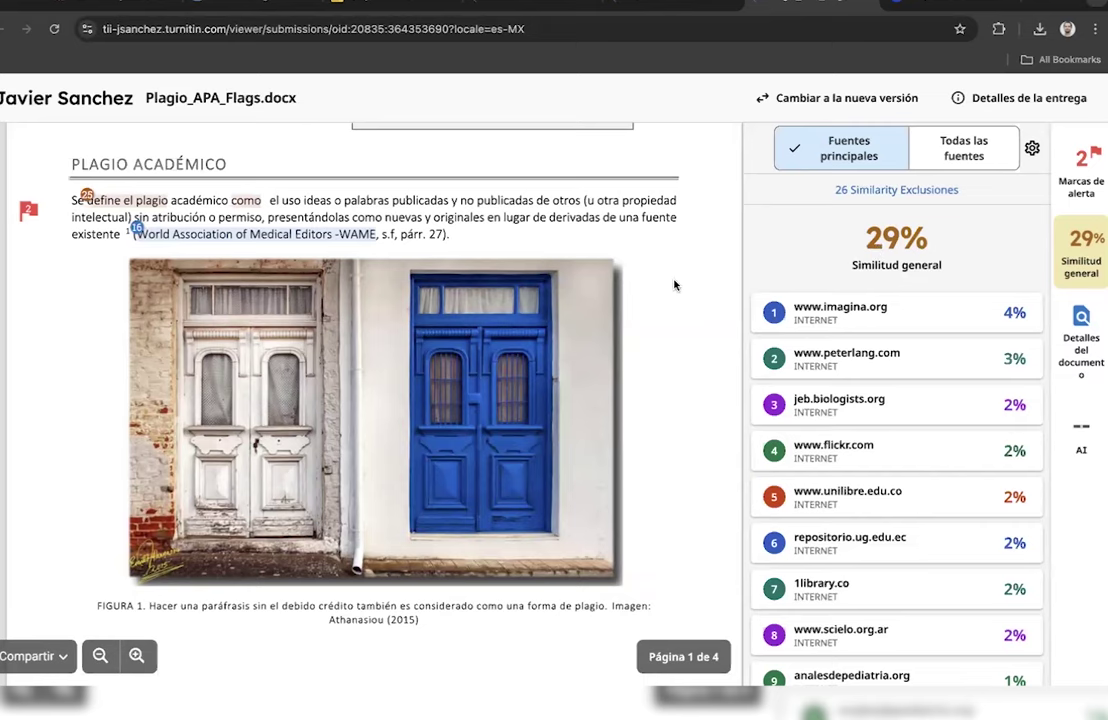
{"action": "scroll", "coordinate": [579, 261], "scroll_direction": "down", "scroll_amount": 2}
{"action": "scroll", "coordinate": [579, 261], "scroll_direction": "down", "scroll_amount": 5}
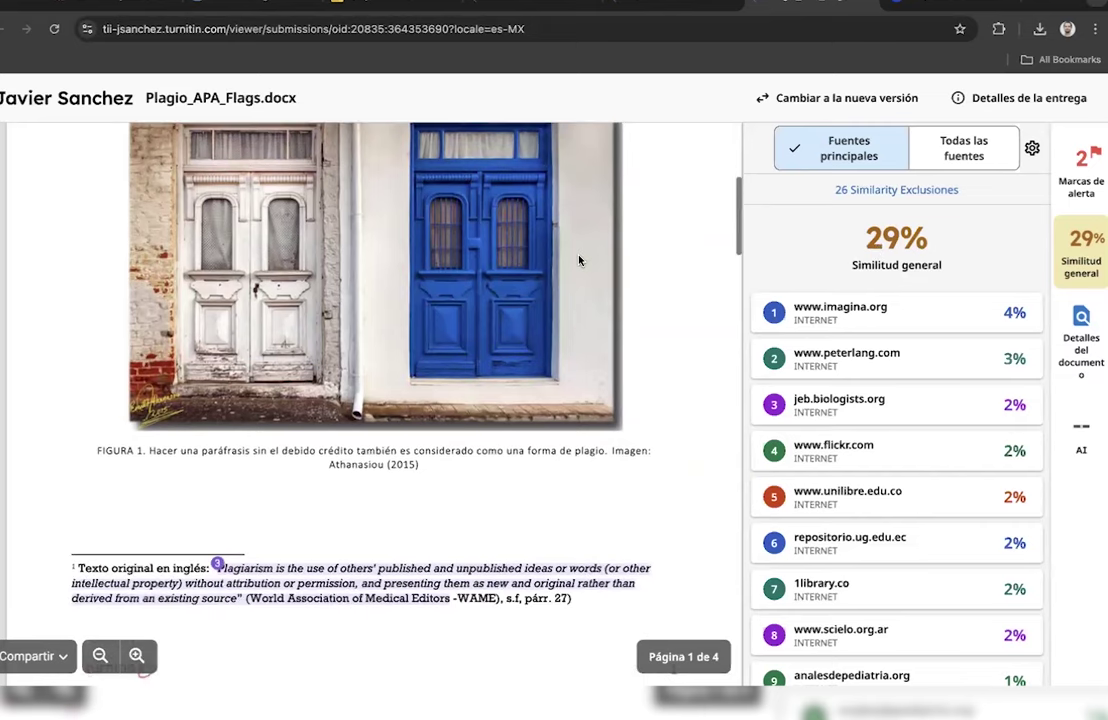
{"action": "scroll", "coordinate": [579, 261], "scroll_direction": "down", "scroll_amount": 12}
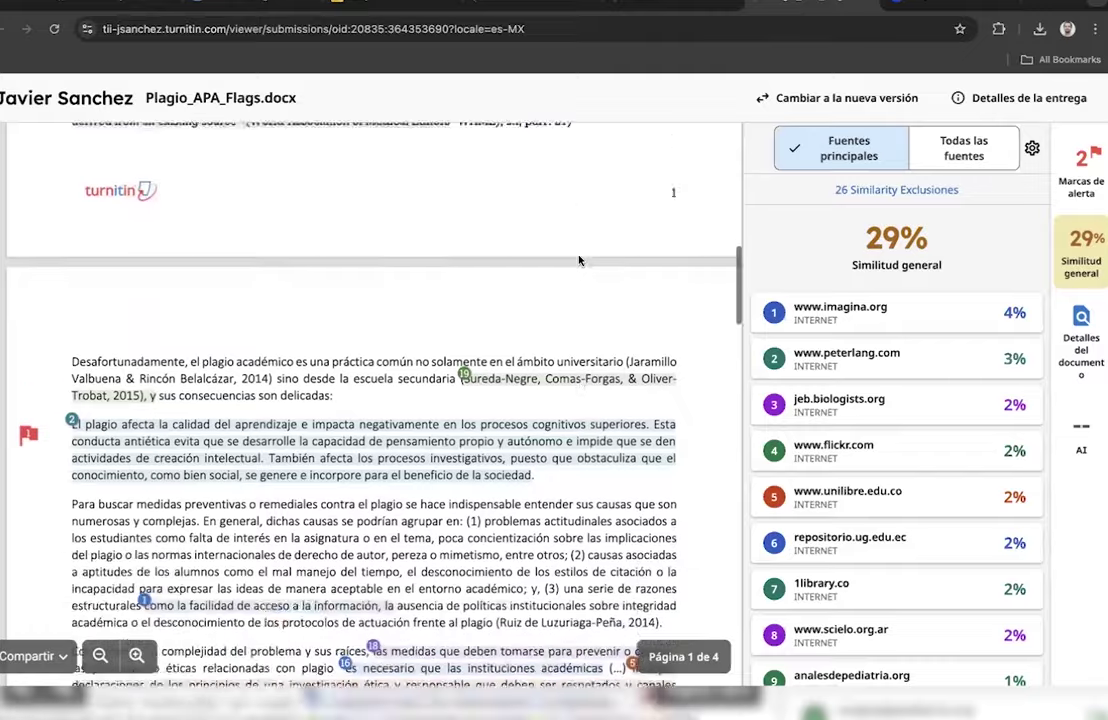
{"action": "scroll", "coordinate": [579, 260], "scroll_direction": "down", "scroll_amount": 1}
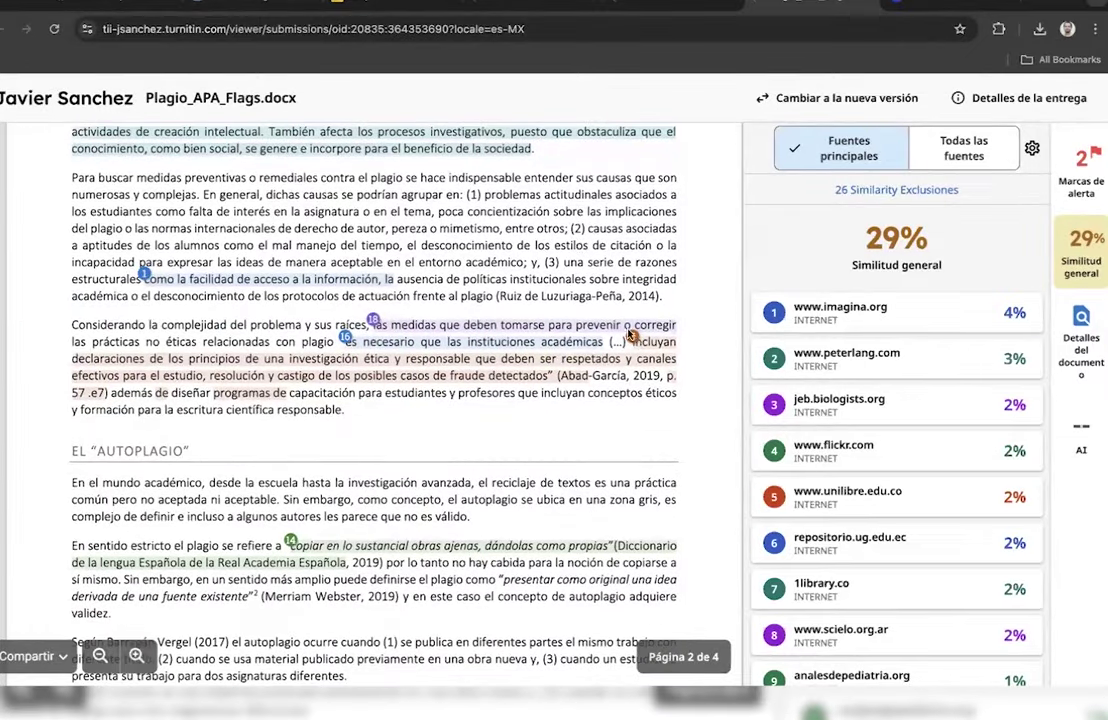
{"action": "left_click", "coordinate": [634, 341]}
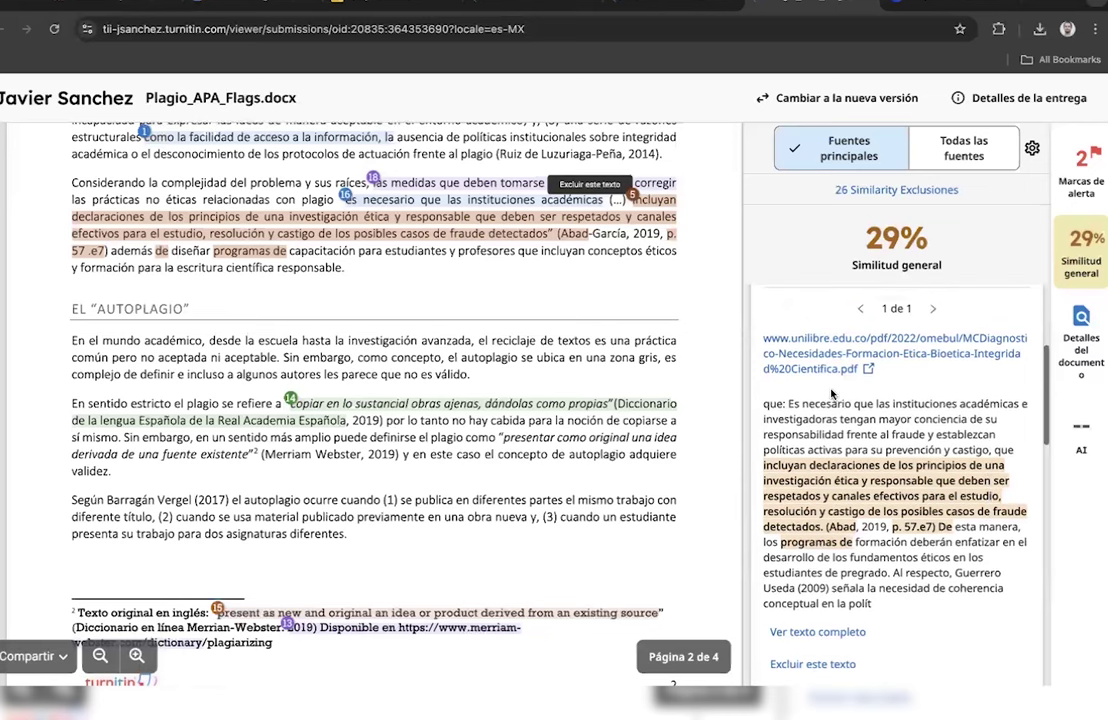
{"action": "scroll", "coordinate": [918, 452], "scroll_direction": "down", "scroll_amount": 1}
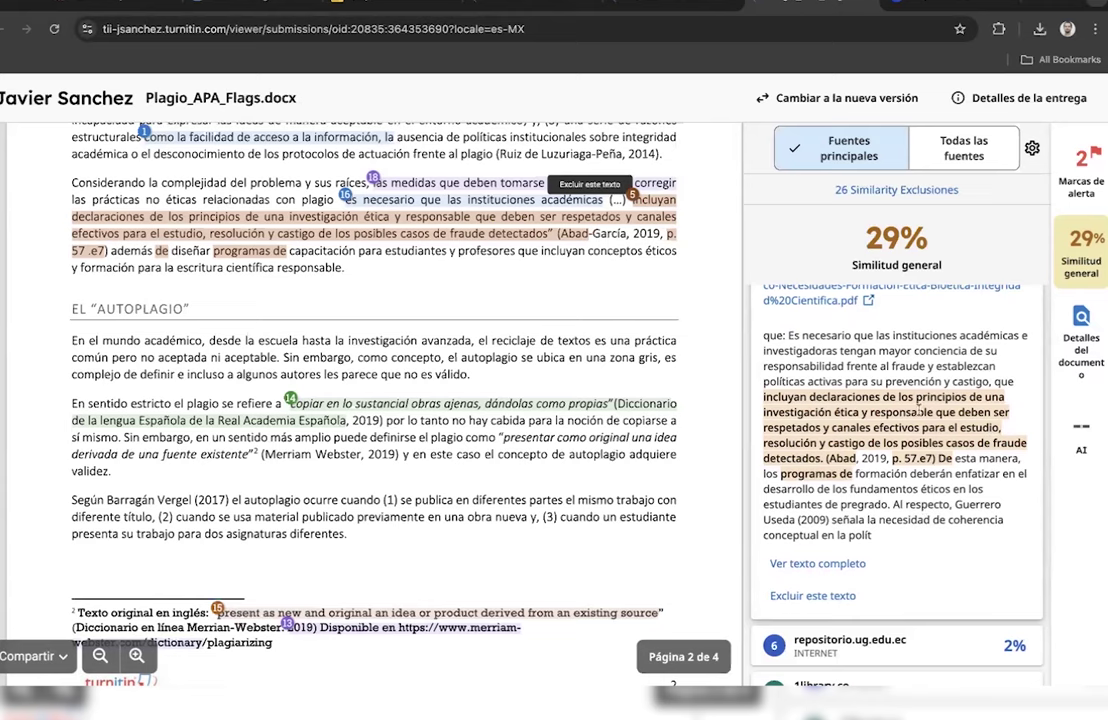
{"action": "scroll", "coordinate": [907, 383], "scroll_direction": "up", "scroll_amount": 2}
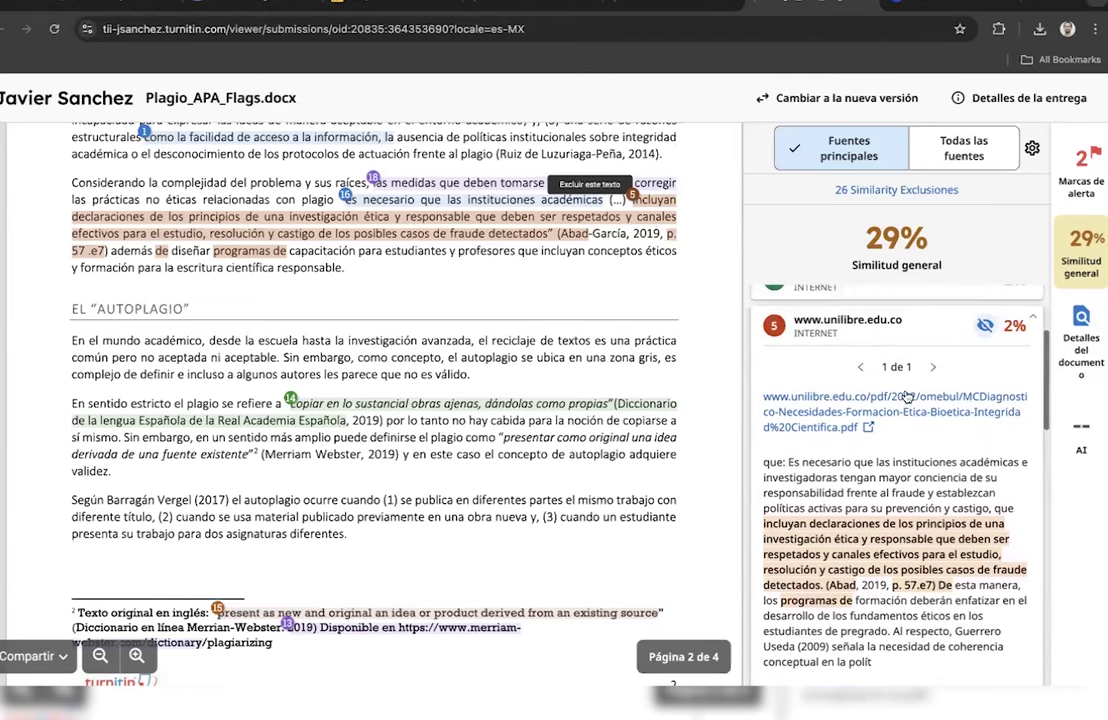
{"action": "left_click", "coordinate": [896, 278]}
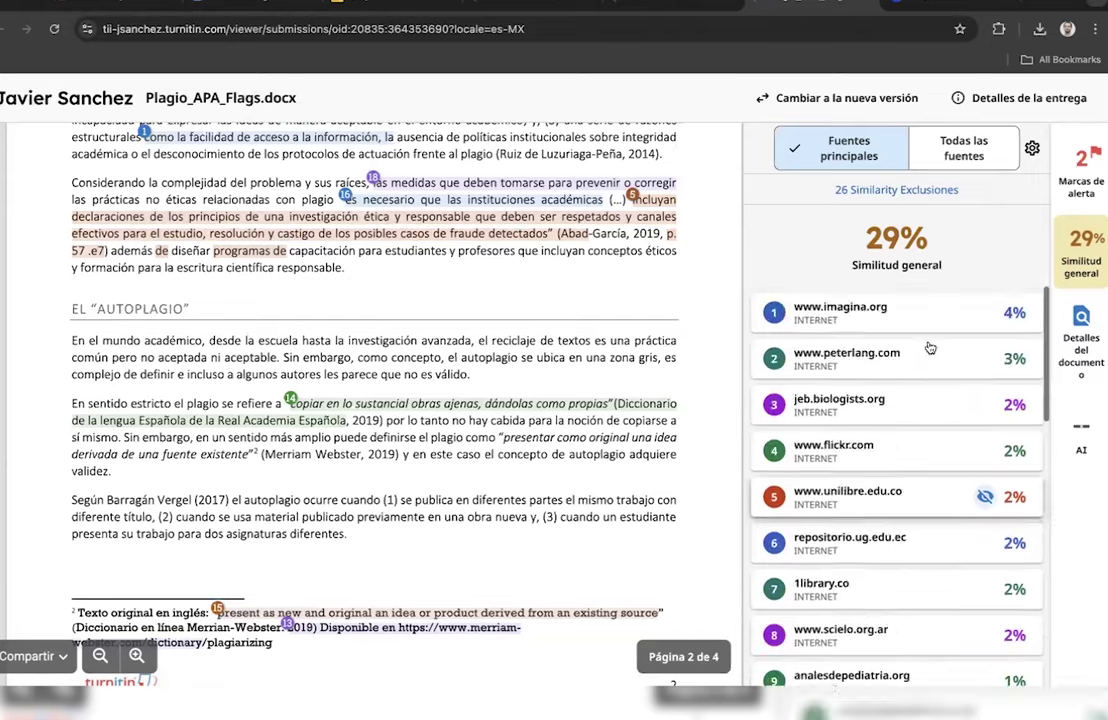
{"action": "scroll", "coordinate": [697, 256], "scroll_direction": "up", "scroll_amount": 10}
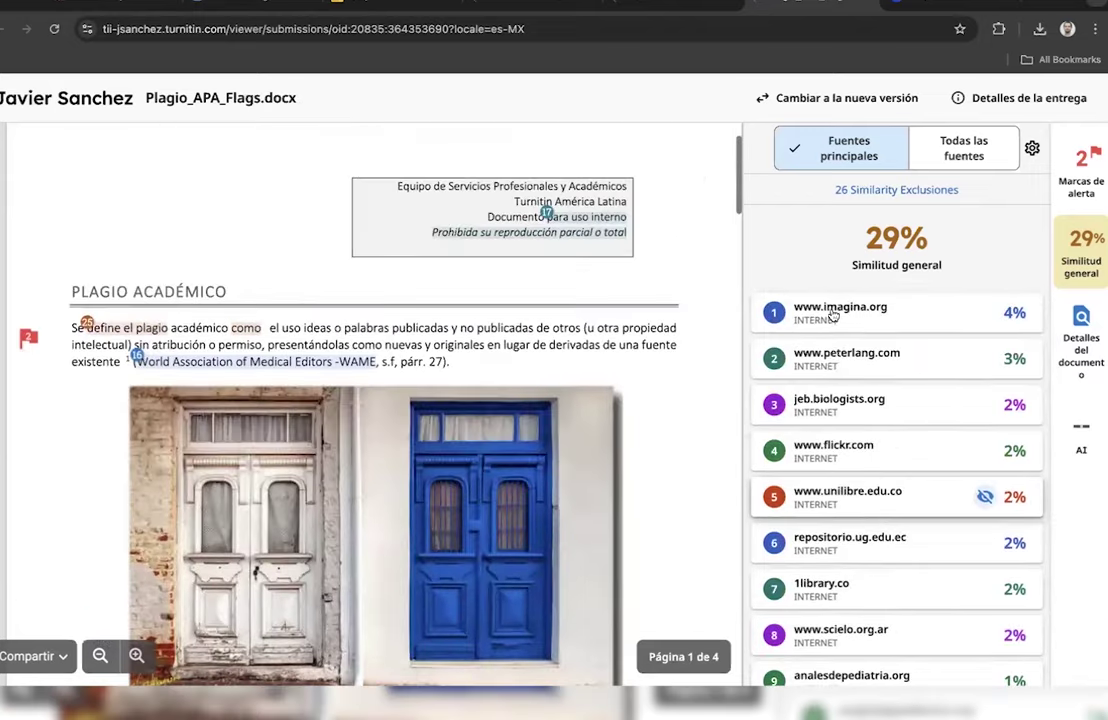
{"action": "left_click", "coordinate": [832, 316]}
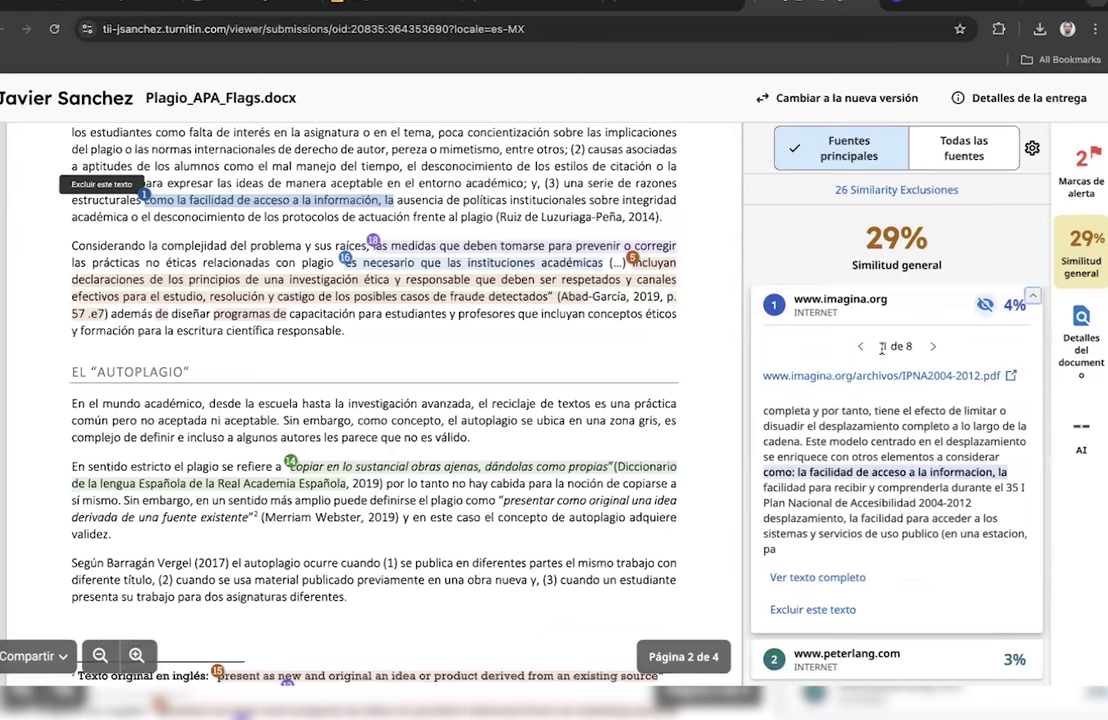
{"action": "left_click_drag", "start_coordinate": [881, 346], "coordinate": [908, 347]}
{"action": "left_click", "coordinate": [908, 346]}
{"action": "left_click", "coordinate": [901, 389]}
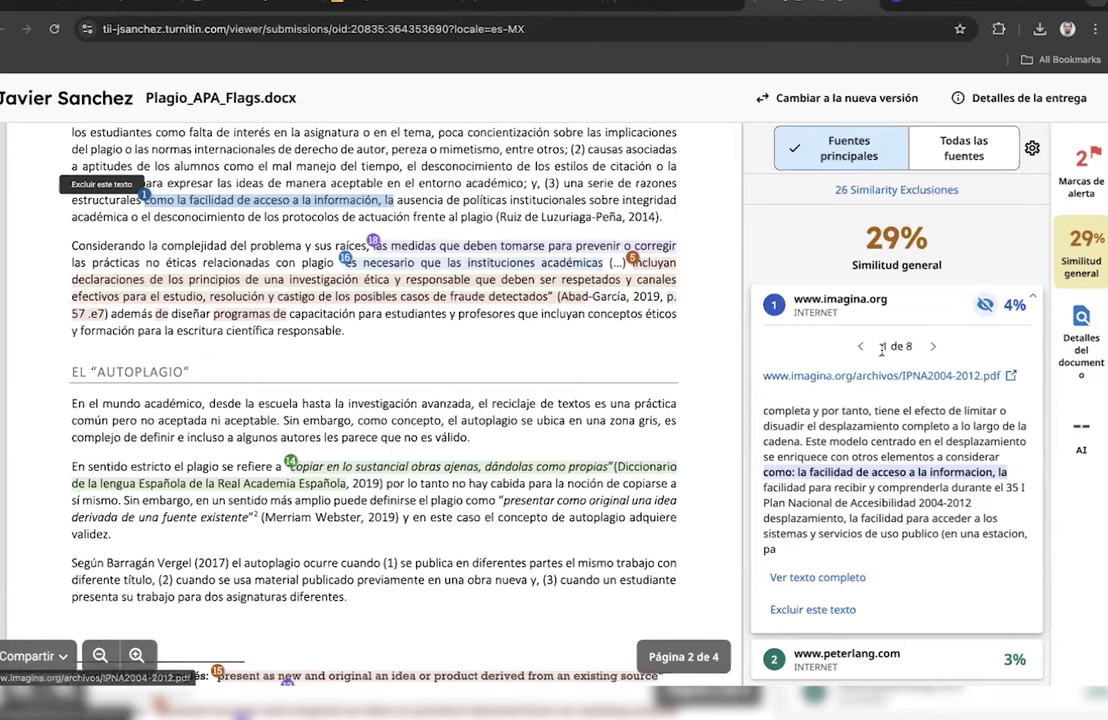
{"action": "left_click_drag", "start_coordinate": [882, 346], "coordinate": [908, 349]}
{"action": "left_click", "coordinate": [910, 350]}
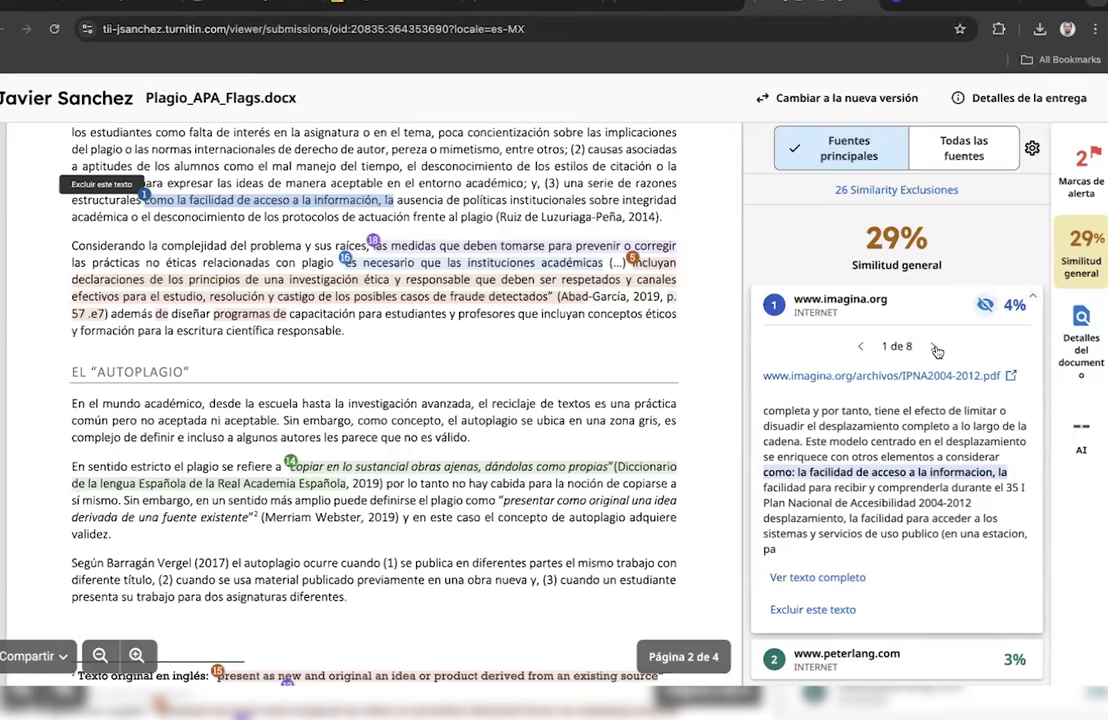
{"action": "left_click", "coordinate": [935, 347]}
{"action": "left_click", "coordinate": [935, 347]}
{"action": "left_click", "coordinate": [935, 347]}
{"action": "left_click", "coordinate": [935, 347]}
{"action": "left_click", "coordinate": [935, 347]}
{"action": "left_click", "coordinate": [935, 347]}
{"action": "left_click", "coordinate": [935, 347]}
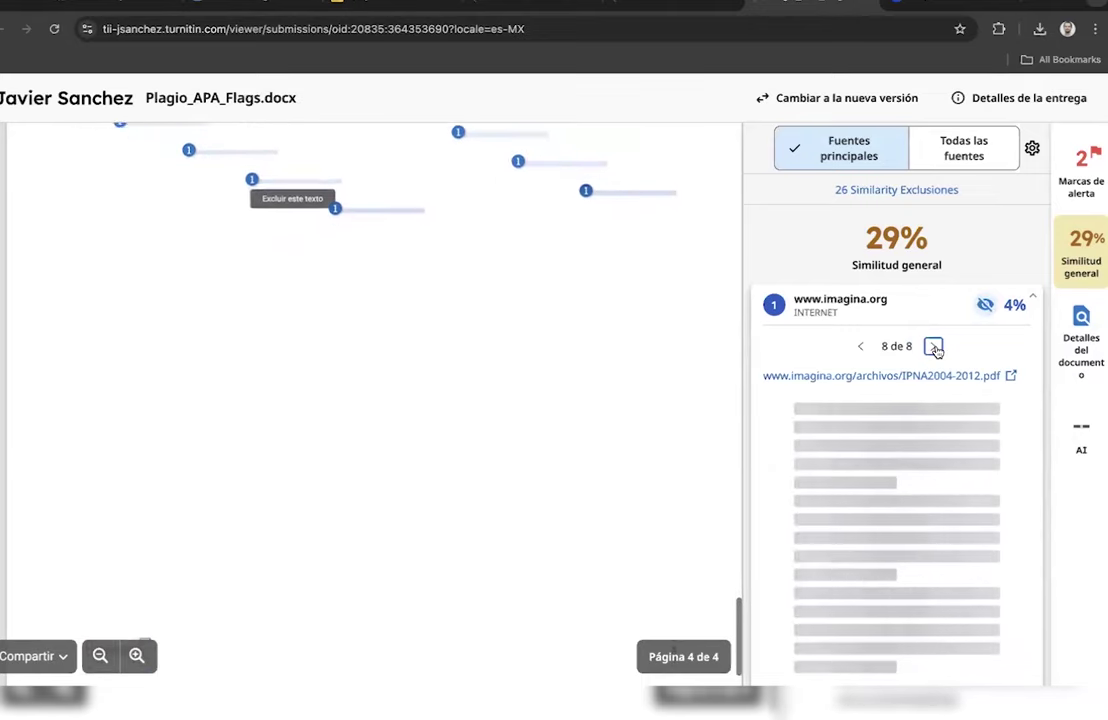
{"action": "left_click", "coordinate": [935, 347]}
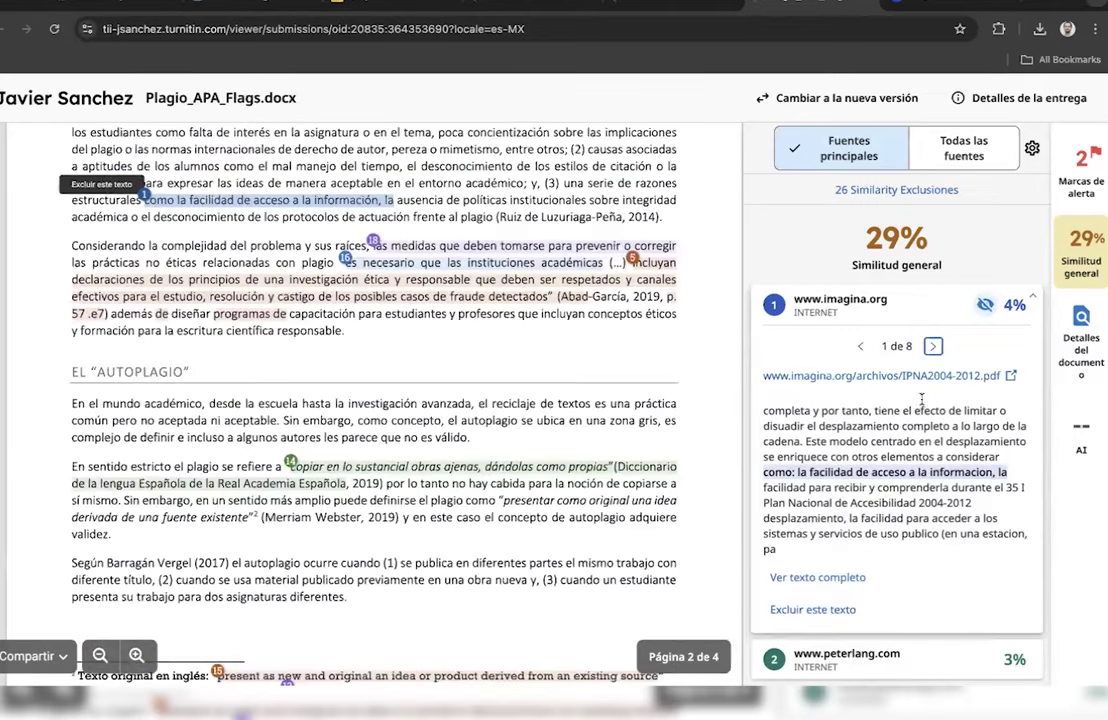
{"action": "left_click", "coordinate": [1031, 305]}
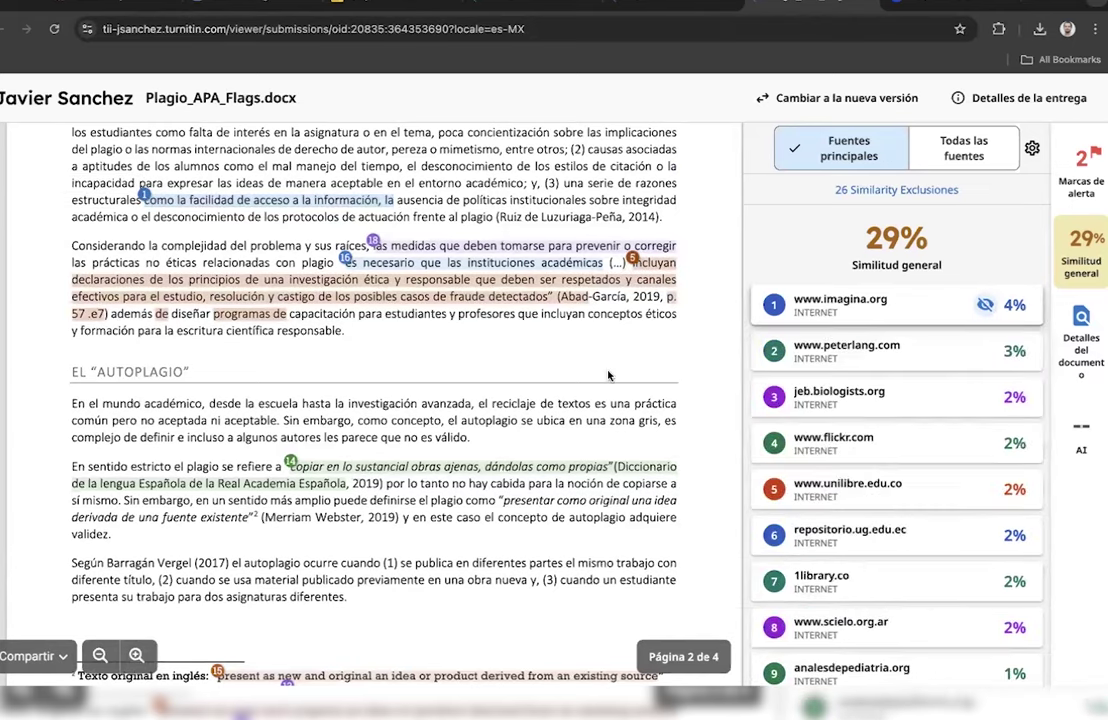
- Review the highlighted matches on pages 1 and 2 and return to the start of the document
{"action": "scroll", "coordinate": [608, 375], "scroll_direction": "up", "scroll_amount": 10}
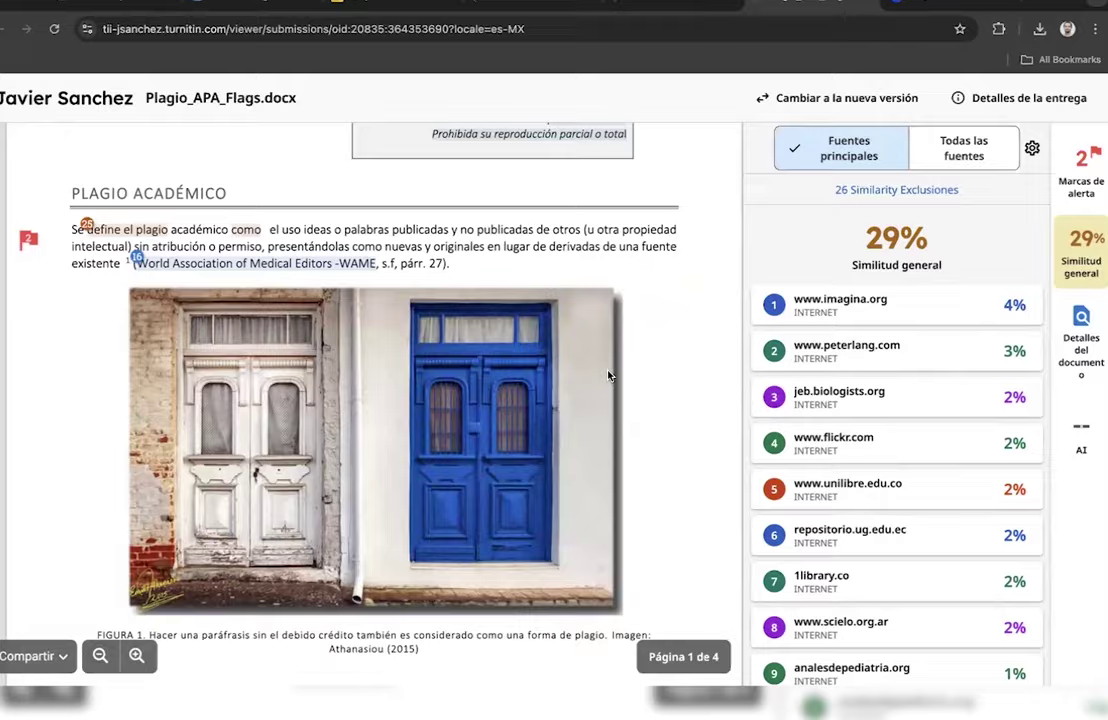
{"action": "scroll", "coordinate": [608, 375], "scroll_direction": "down", "scroll_amount": 10}
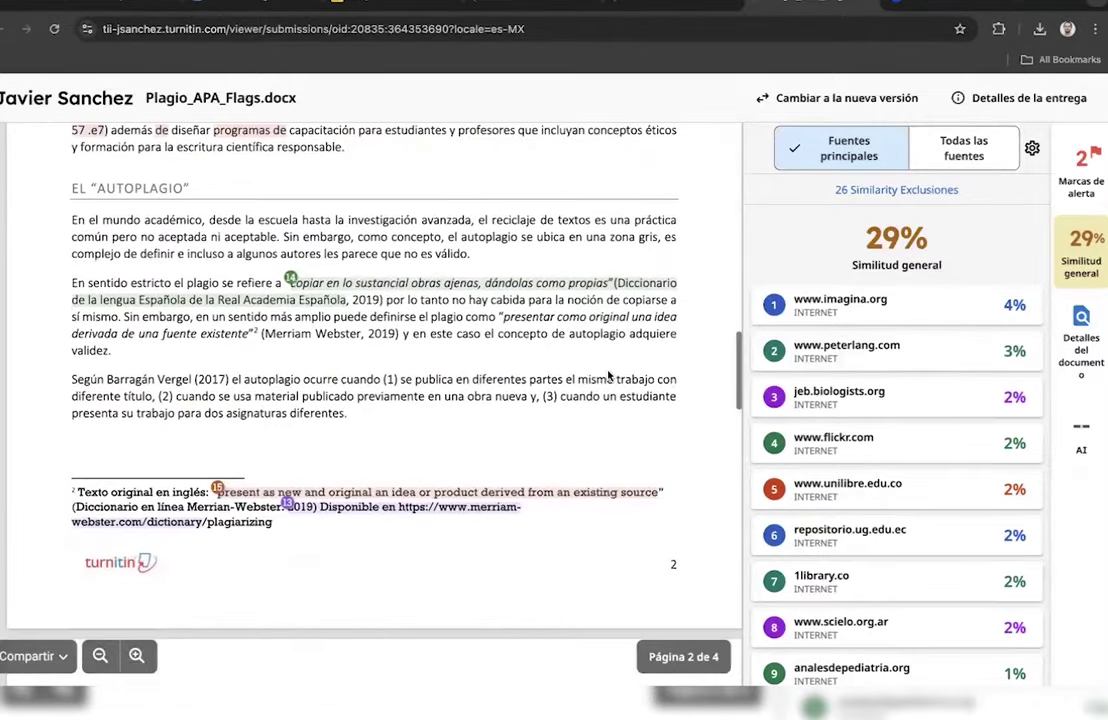
{"action": "scroll", "coordinate": [608, 375], "scroll_direction": "up", "scroll_amount": 4}
{"action": "scroll", "coordinate": [608, 375], "scroll_direction": "up", "scroll_amount": 10}
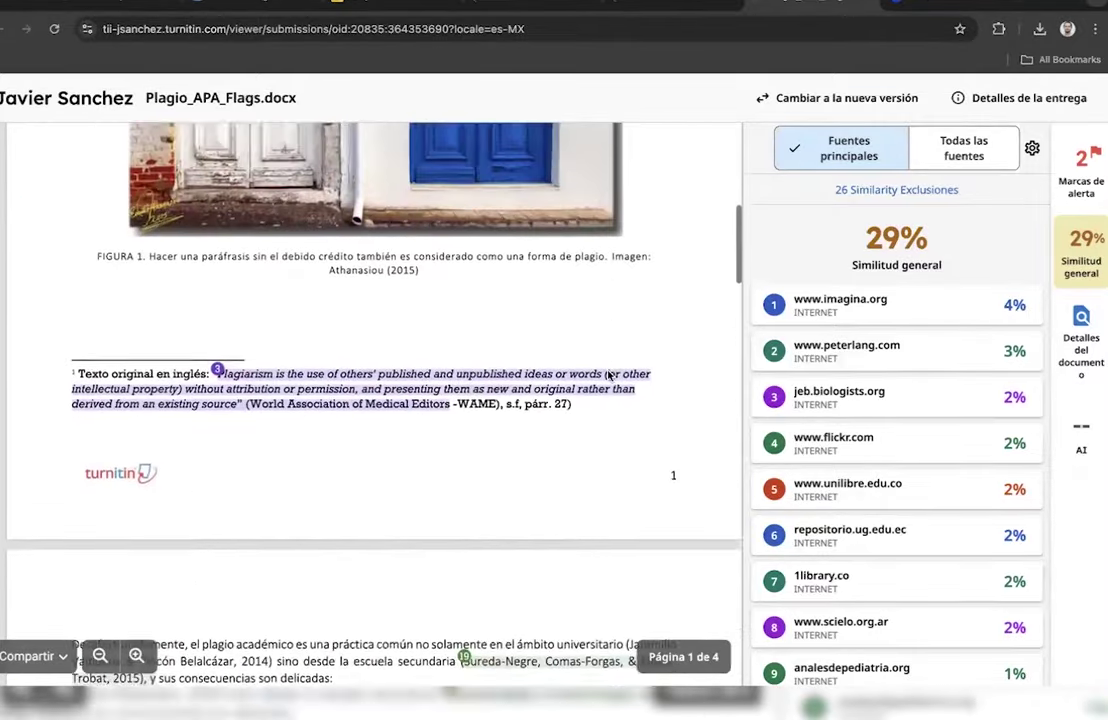
{"action": "scroll", "coordinate": [667, 371], "scroll_direction": "up", "scroll_amount": 2}
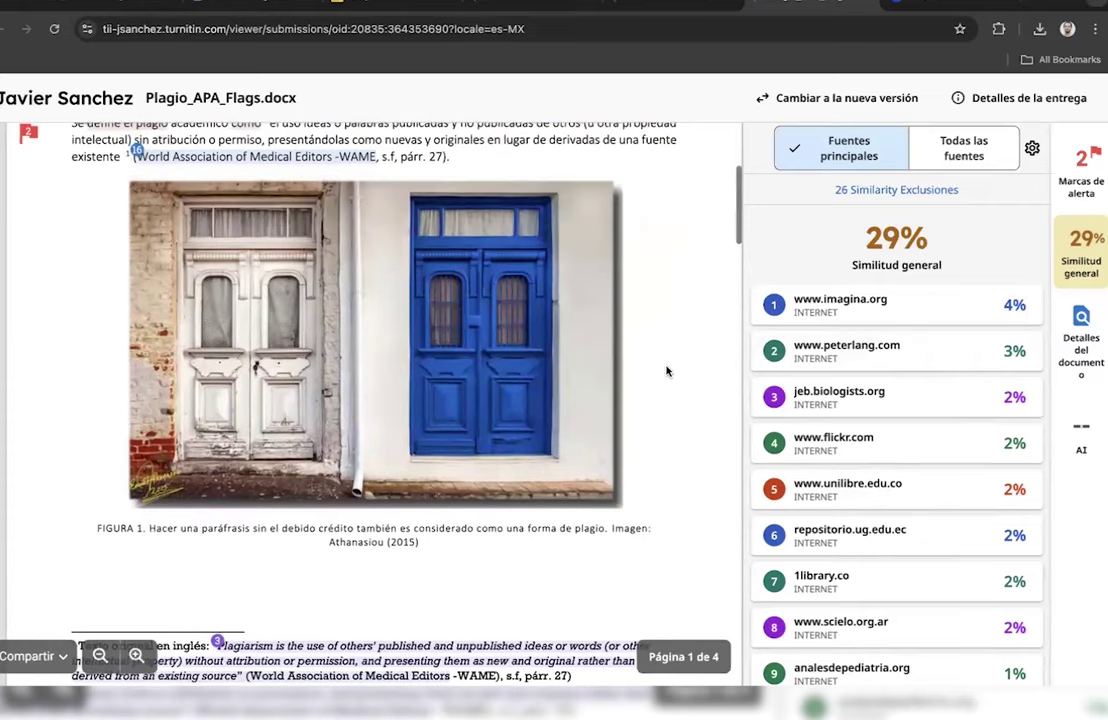
{"action": "scroll", "coordinate": [717, 279], "scroll_direction": "up", "scroll_amount": 1}
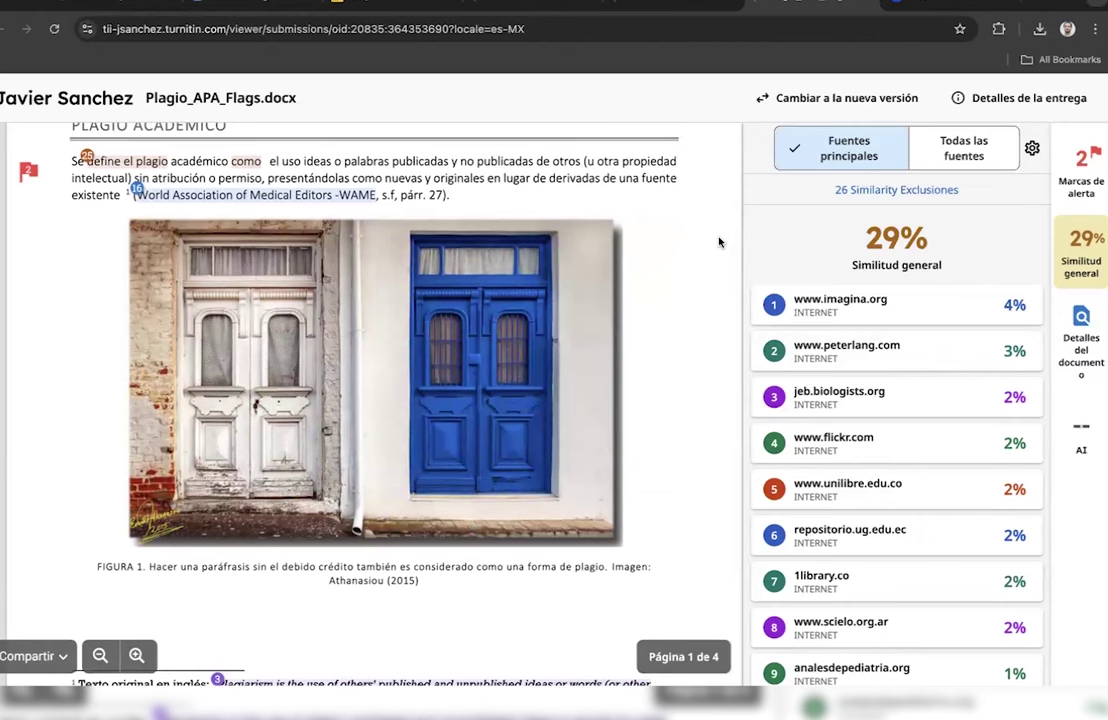
{"action": "scroll", "coordinate": [732, 348], "scroll_direction": "down", "scroll_amount": 5}
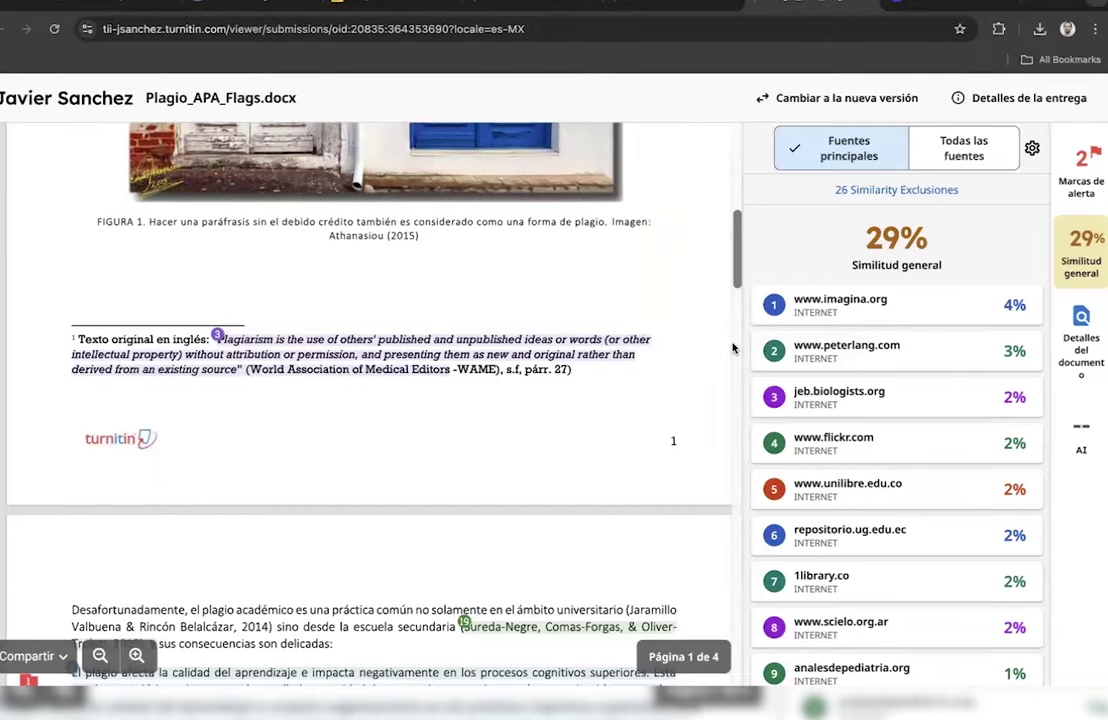
{"action": "scroll", "coordinate": [733, 347], "scroll_direction": "up", "scroll_amount": 8}
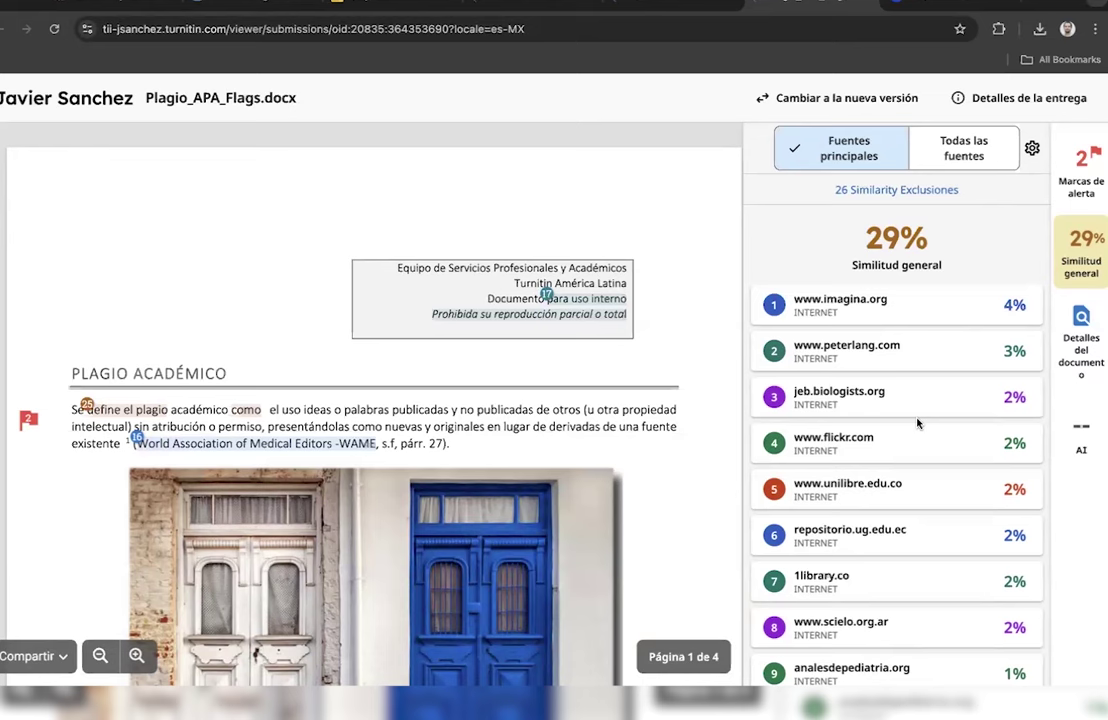
{"action": "scroll", "coordinate": [691, 371], "scroll_direction": "down", "scroll_amount": 1}
{"action": "scroll", "coordinate": [691, 371], "scroll_direction": "up", "scroll_amount": 1}
- Open the similarity report's settings and examine the matched quotations, footnotes and bibliography on pages 1 to 3
{"action": "left_click", "coordinate": [1033, 148]}
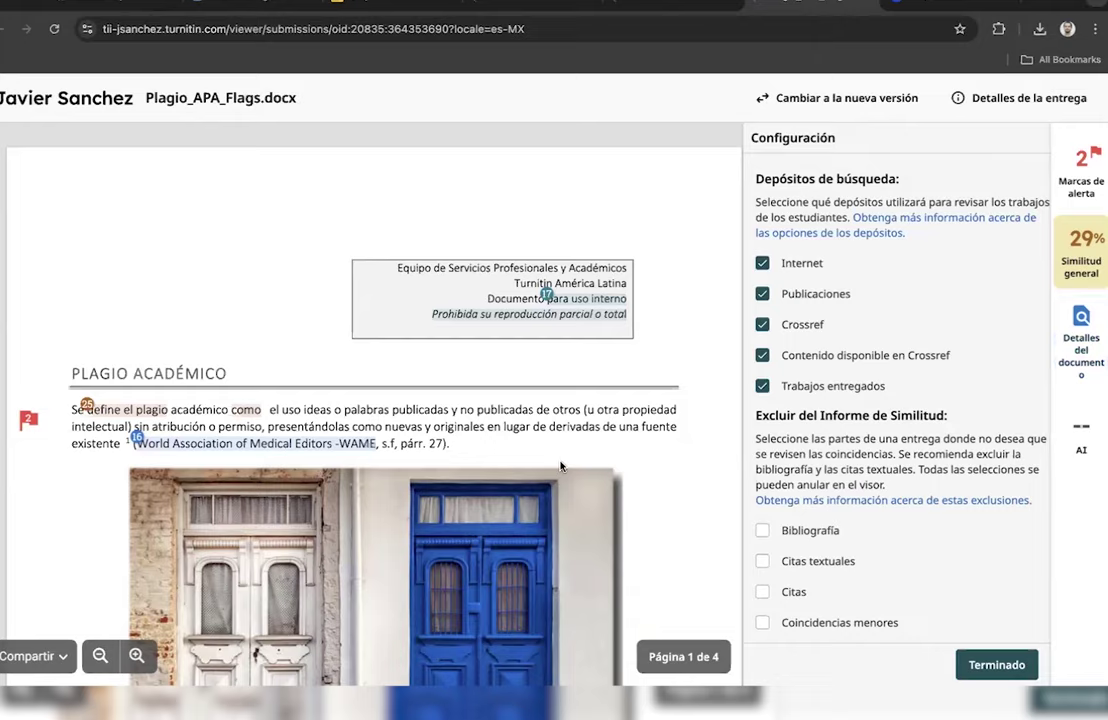
{"action": "scroll", "coordinate": [561, 465], "scroll_direction": "down", "scroll_amount": 3}
{"action": "scroll", "coordinate": [561, 465], "scroll_direction": "down", "scroll_amount": 6}
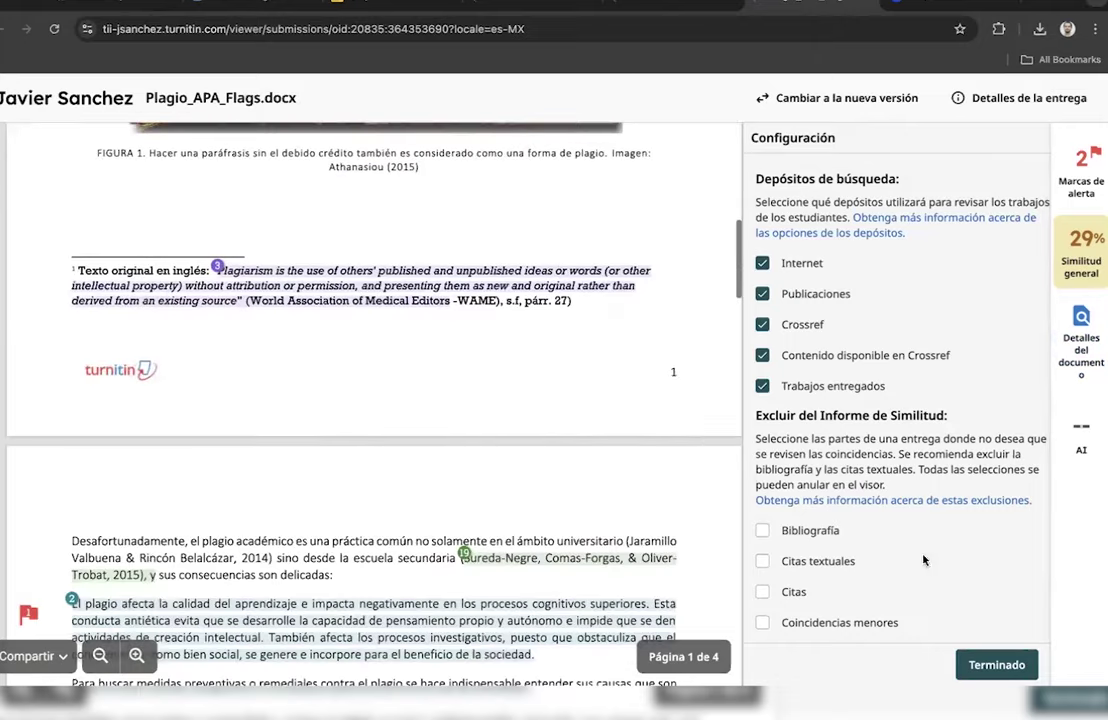
{"action": "scroll", "coordinate": [661, 451], "scroll_direction": "down", "scroll_amount": 8}
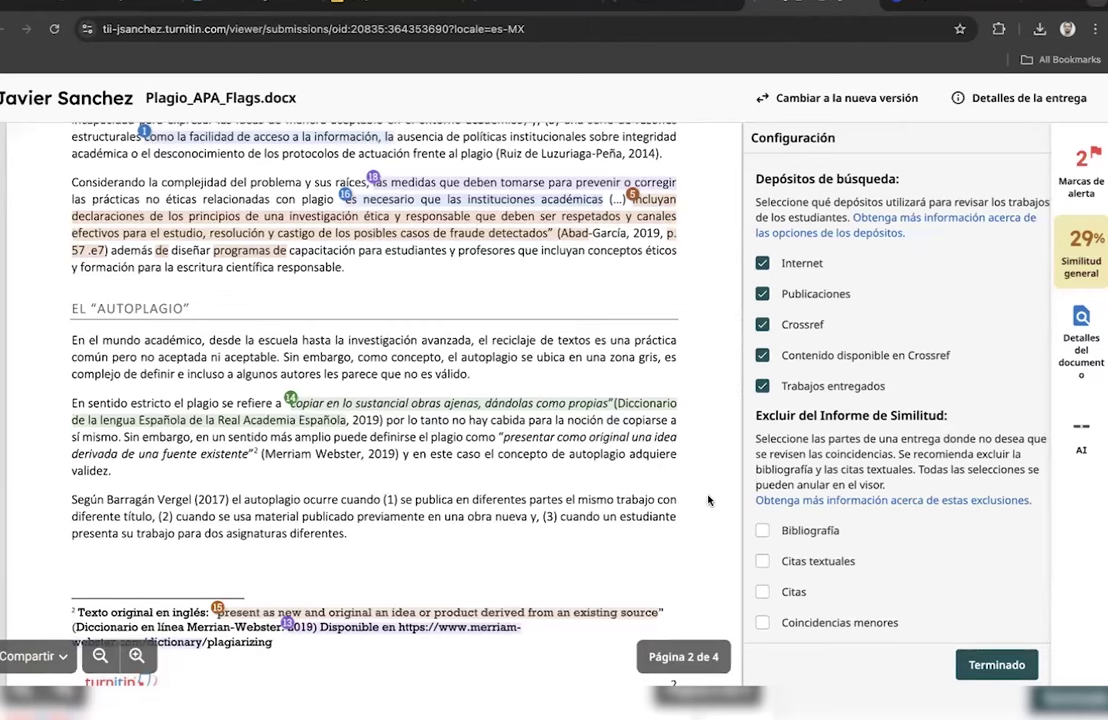
{"action": "scroll", "coordinate": [650, 457], "scroll_direction": "down", "scroll_amount": 2}
{"action": "scroll", "coordinate": [718, 500], "scroll_direction": "down", "scroll_amount": 10}
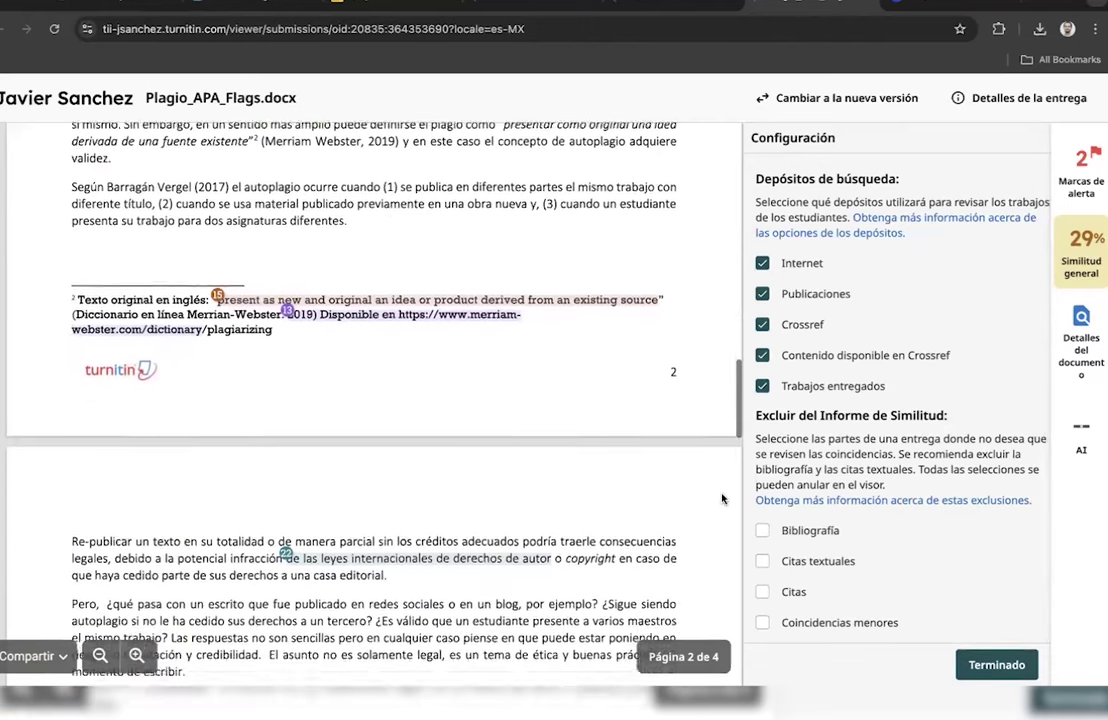
{"action": "scroll", "coordinate": [722, 498], "scroll_direction": "down", "scroll_amount": 4}
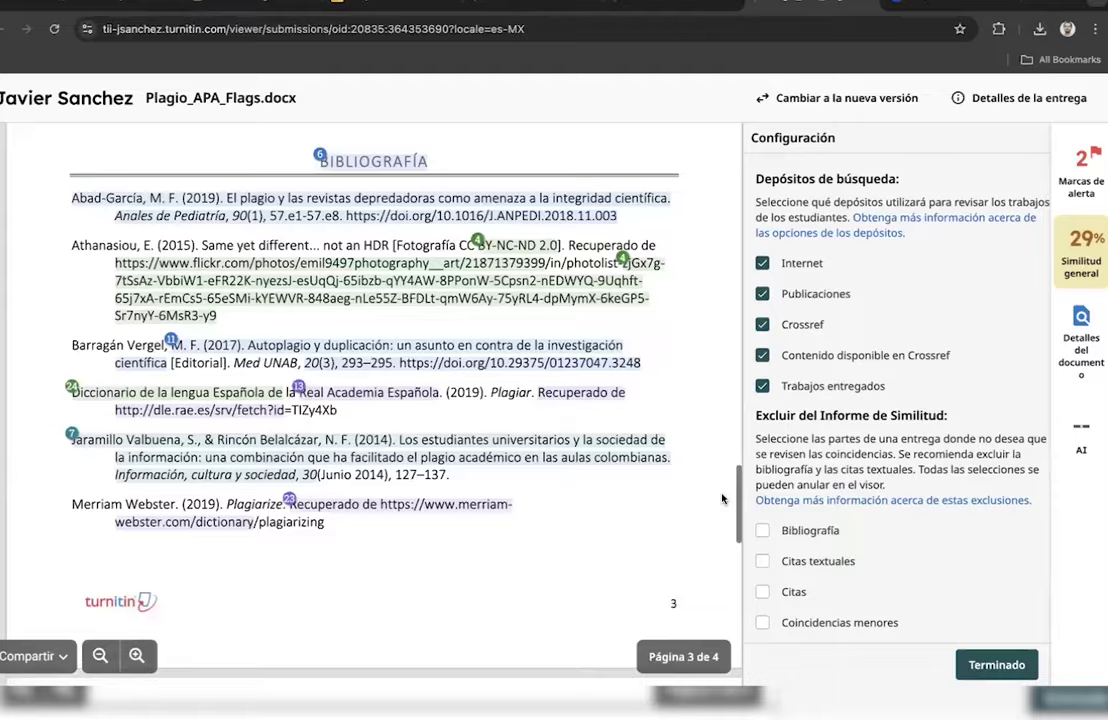
{"action": "scroll", "coordinate": [722, 498], "scroll_direction": "up", "scroll_amount": 9}
{"action": "scroll", "coordinate": [722, 498], "scroll_direction": "up", "scroll_amount": 4}
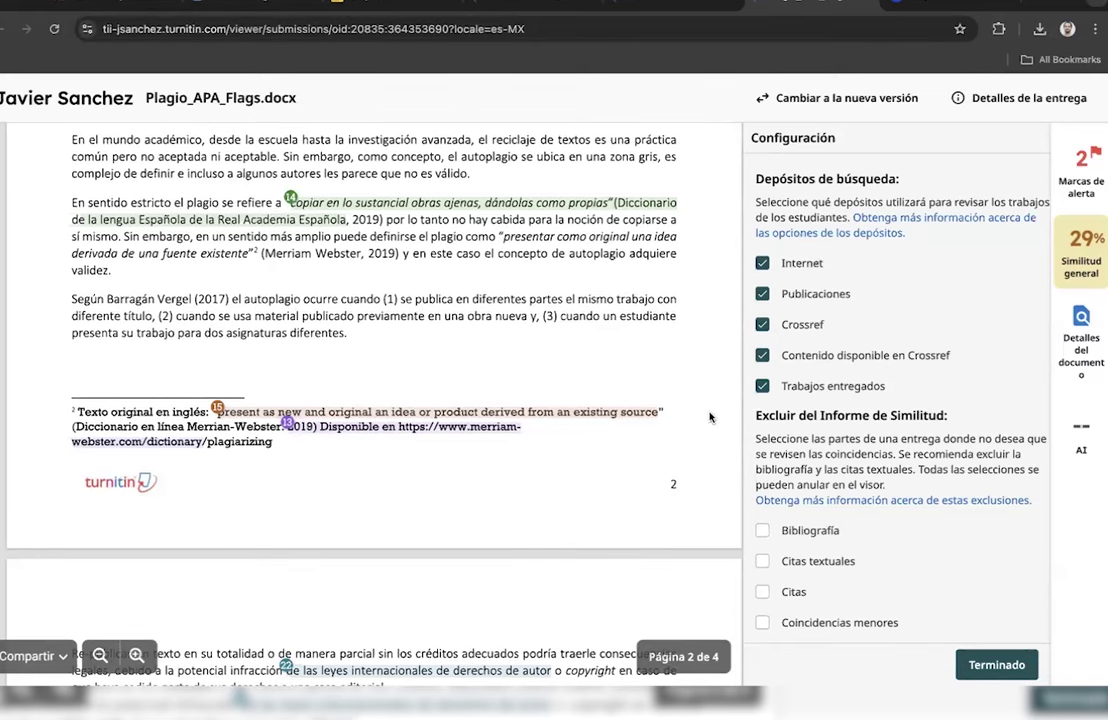
{"action": "scroll", "coordinate": [652, 394], "scroll_direction": "up", "scroll_amount": 1}
{"action": "scroll", "coordinate": [652, 394], "scroll_direction": "up", "scroll_amount": 2}
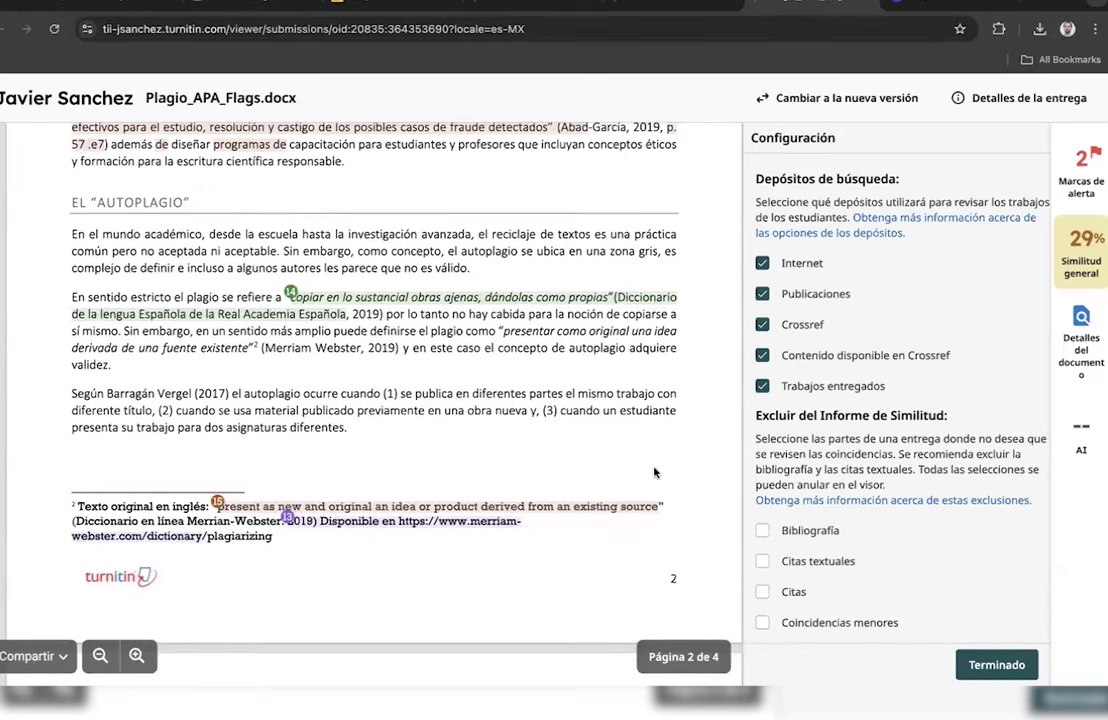
- Zoom the document out one level and exclude Citas textuales and Citas from the similarity report
{"action": "scroll", "coordinate": [655, 472], "scroll_direction": "down", "scroll_amount": 10}
{"action": "scroll", "coordinate": [655, 472], "scroll_direction": "down", "scroll_amount": 1}
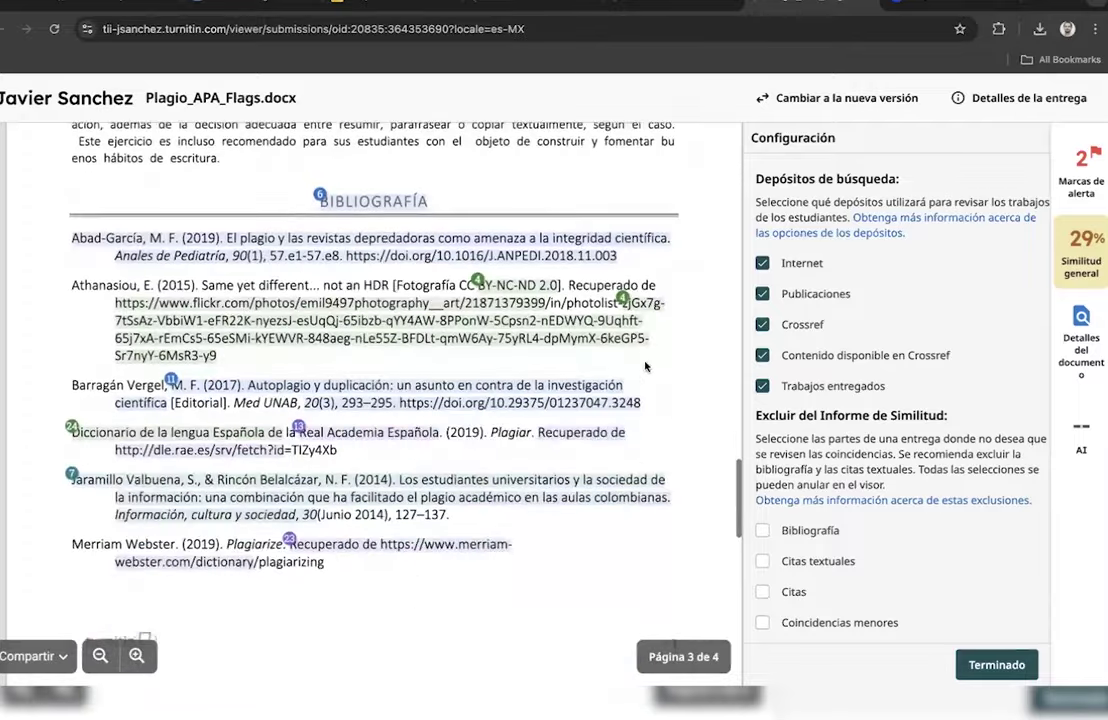
{"action": "scroll", "coordinate": [632, 371], "scroll_direction": "up", "scroll_amount": 5}
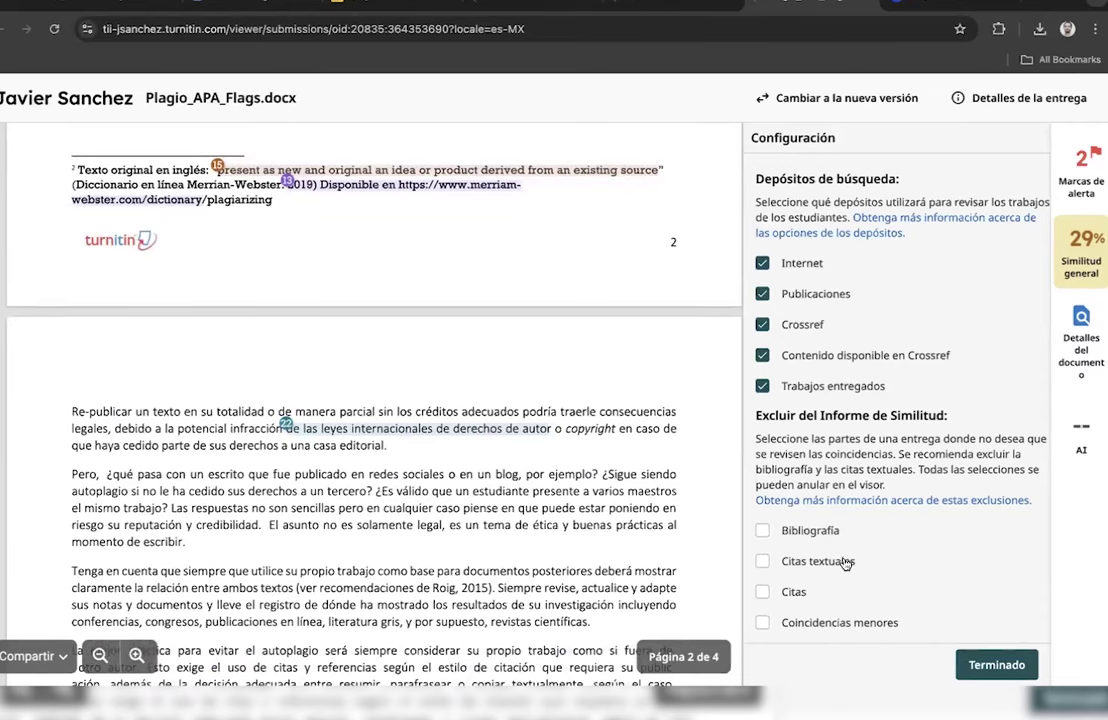
{"action": "scroll", "coordinate": [563, 373], "scroll_direction": "up", "scroll_amount": 5}
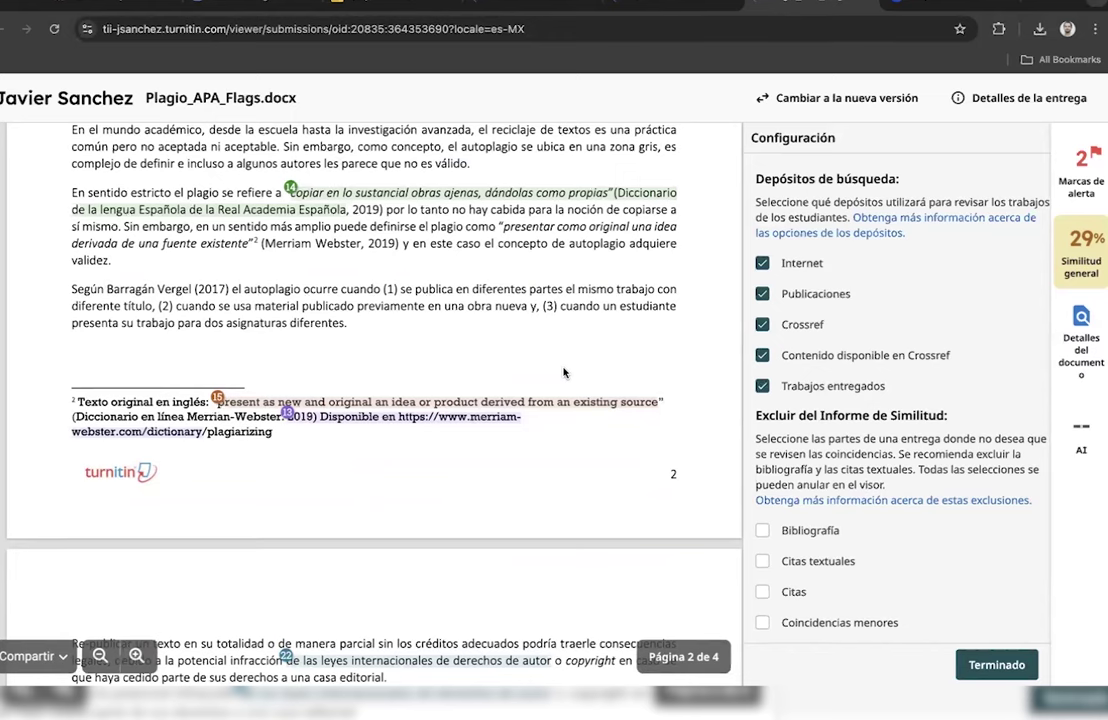
{"action": "scroll", "coordinate": [563, 373], "scroll_direction": "up", "scroll_amount": 10}
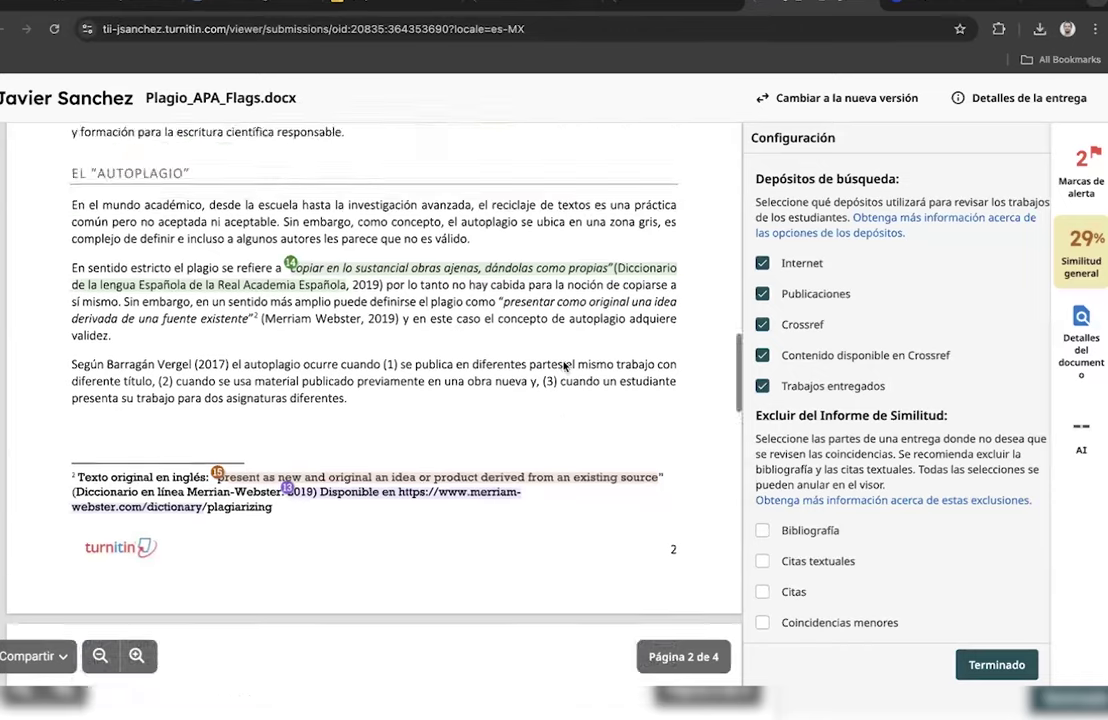
{"action": "left_click", "coordinate": [100, 655]}
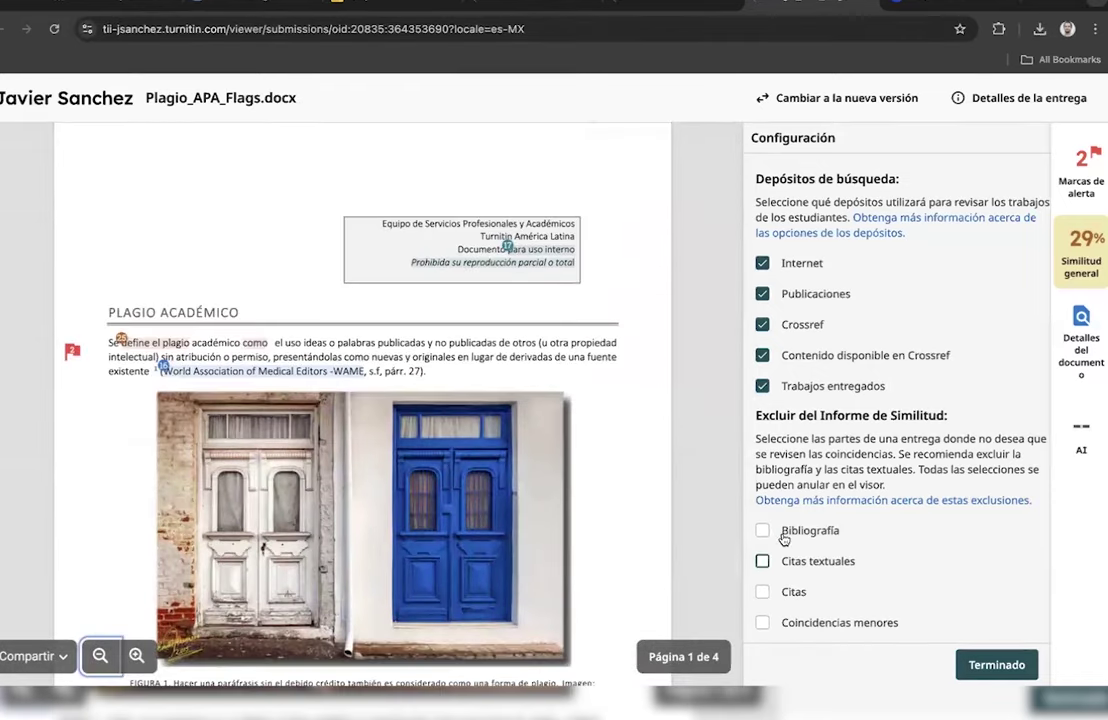
{"action": "scroll", "coordinate": [694, 456], "scroll_direction": "down", "scroll_amount": 5}
{"action": "scroll", "coordinate": [694, 456], "scroll_direction": "down", "scroll_amount": 10}
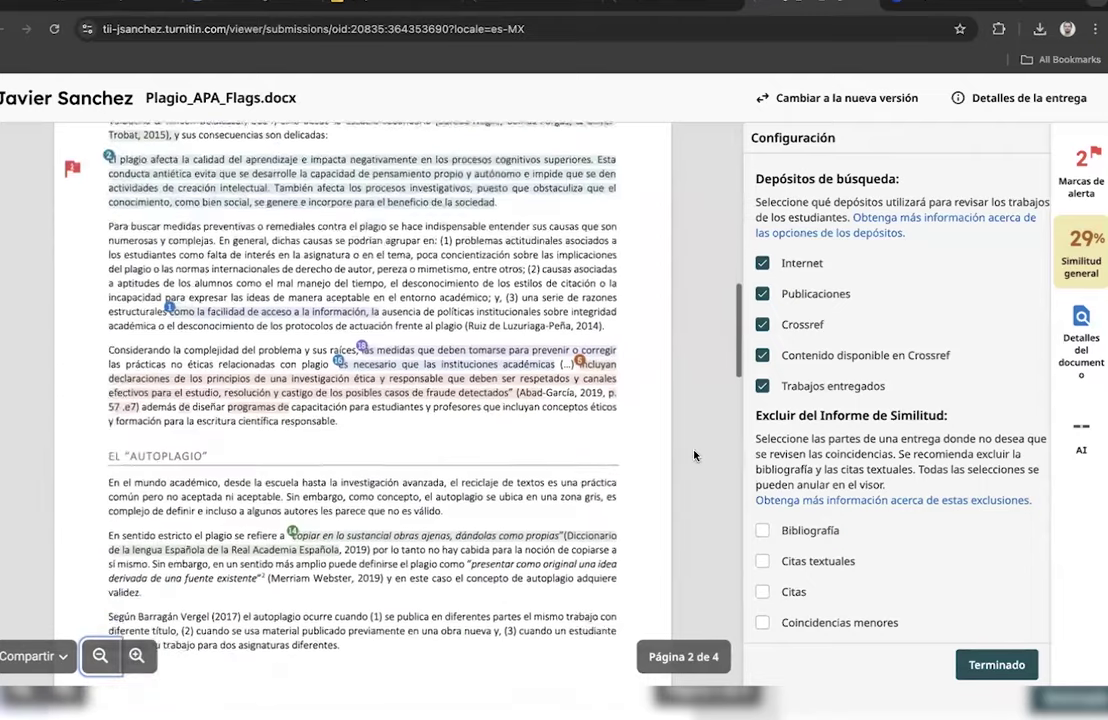
{"action": "left_click", "coordinate": [762, 561]}
{"action": "left_click", "coordinate": [762, 592]}
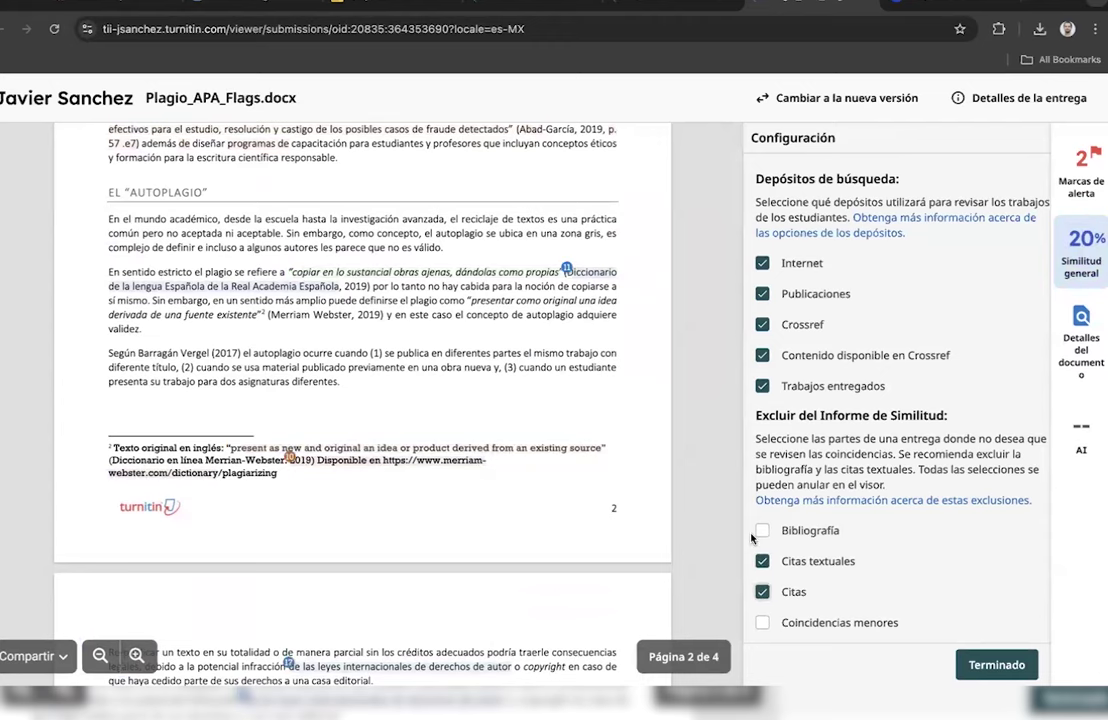
- Check the highlighted bibliography entries on pages 3 and 4 and exclude Bibliografía from the similarity report
{"action": "scroll", "coordinate": [591, 419], "scroll_direction": "down", "scroll_amount": 8}
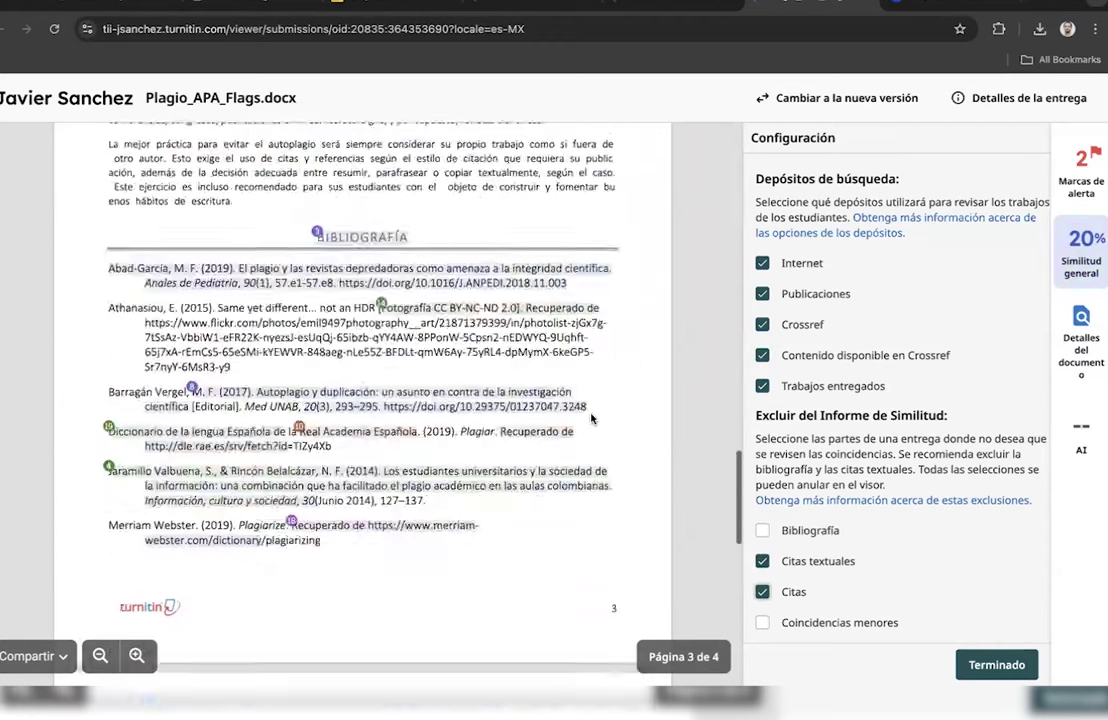
{"action": "scroll", "coordinate": [591, 419], "scroll_direction": "down", "scroll_amount": 8}
{"action": "scroll", "coordinate": [565, 448], "scroll_direction": "up", "scroll_amount": 4}
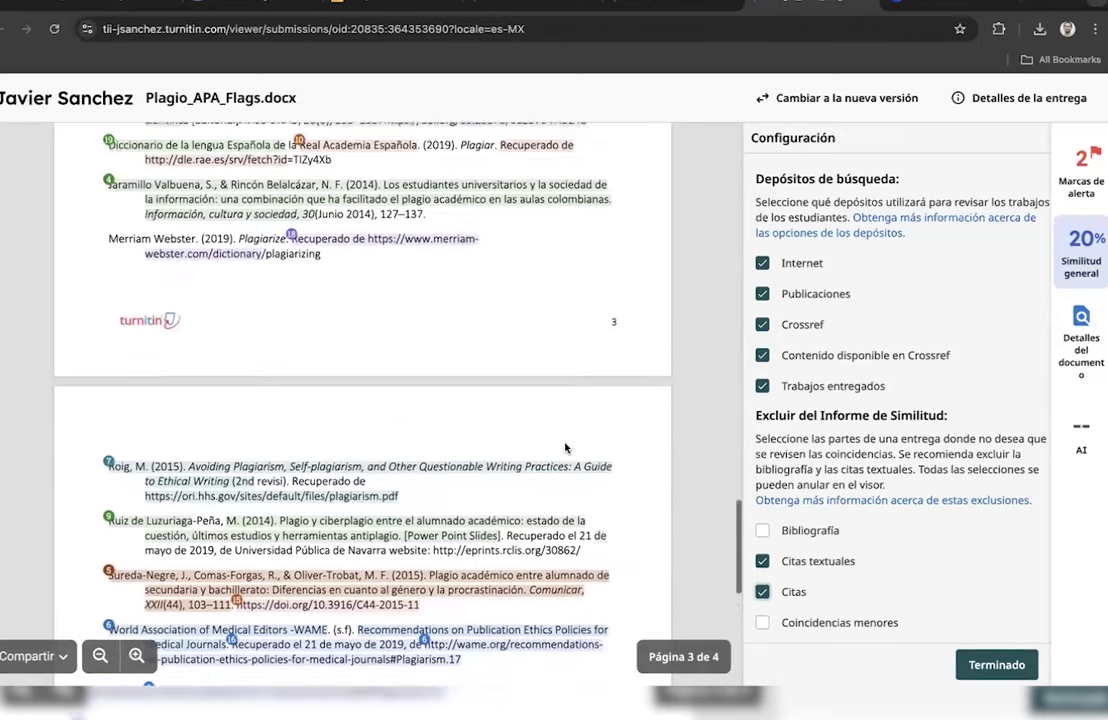
{"action": "scroll", "coordinate": [565, 448], "scroll_direction": "up", "scroll_amount": 4}
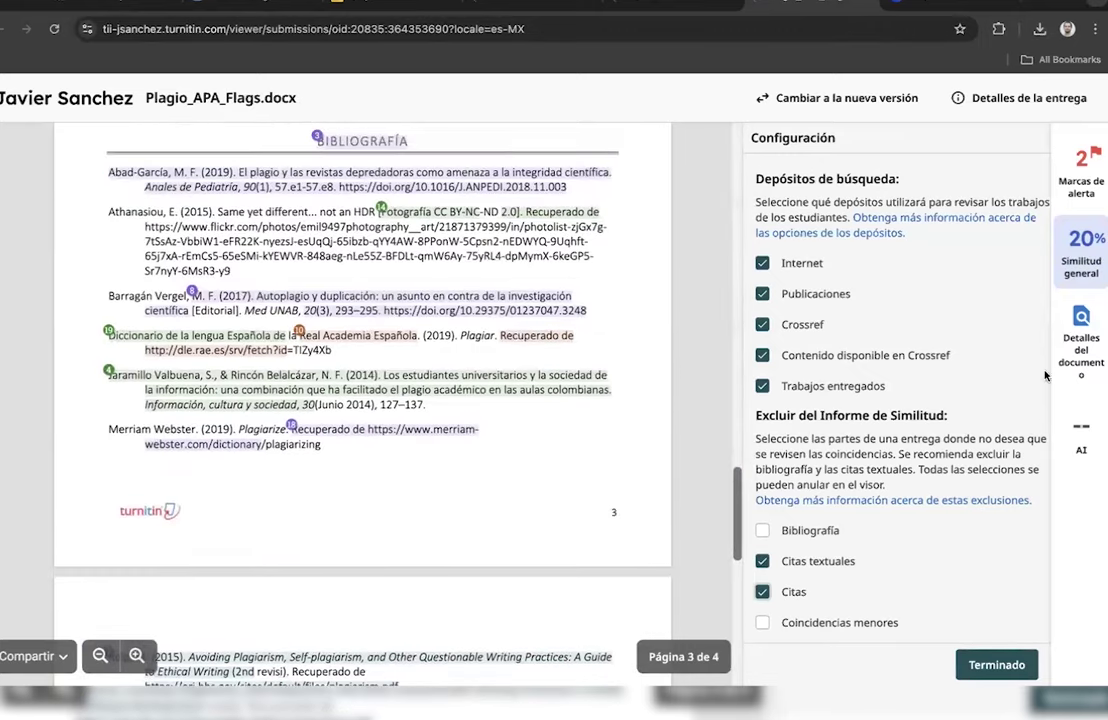
{"action": "left_click", "coordinate": [762, 531]}
{"action": "scroll", "coordinate": [683, 399], "scroll_direction": "up", "scroll_amount": 2}
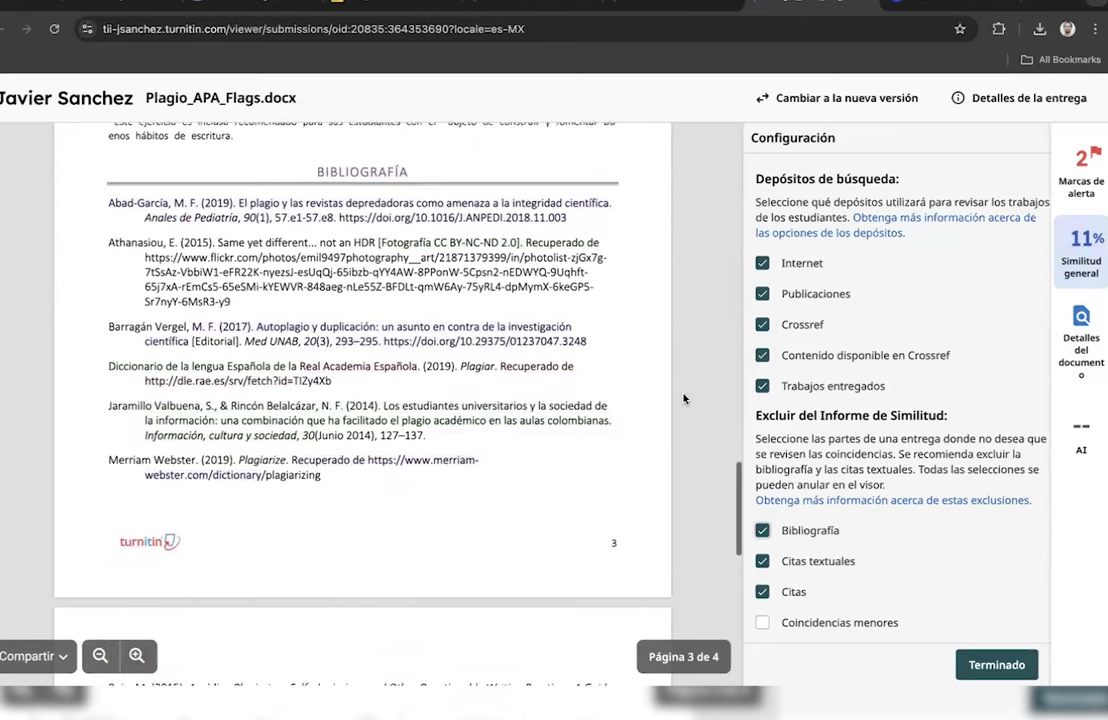
- Examine which matches remain highlighted on pages 1 to 3 with bibliography, quotations and citations excluded
{"action": "scroll", "coordinate": [683, 399], "scroll_direction": "down", "scroll_amount": 1}
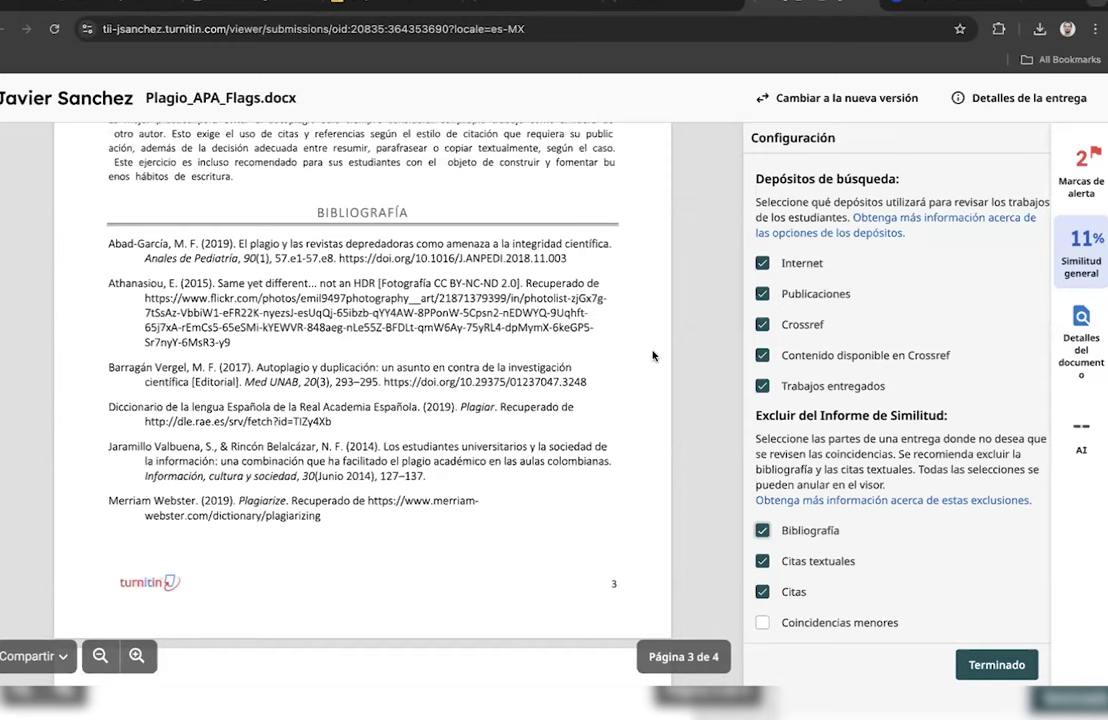
{"action": "scroll", "coordinate": [655, 358], "scroll_direction": "up", "scroll_amount": 8}
{"action": "scroll", "coordinate": [652, 355], "scroll_direction": "up", "scroll_amount": 3}
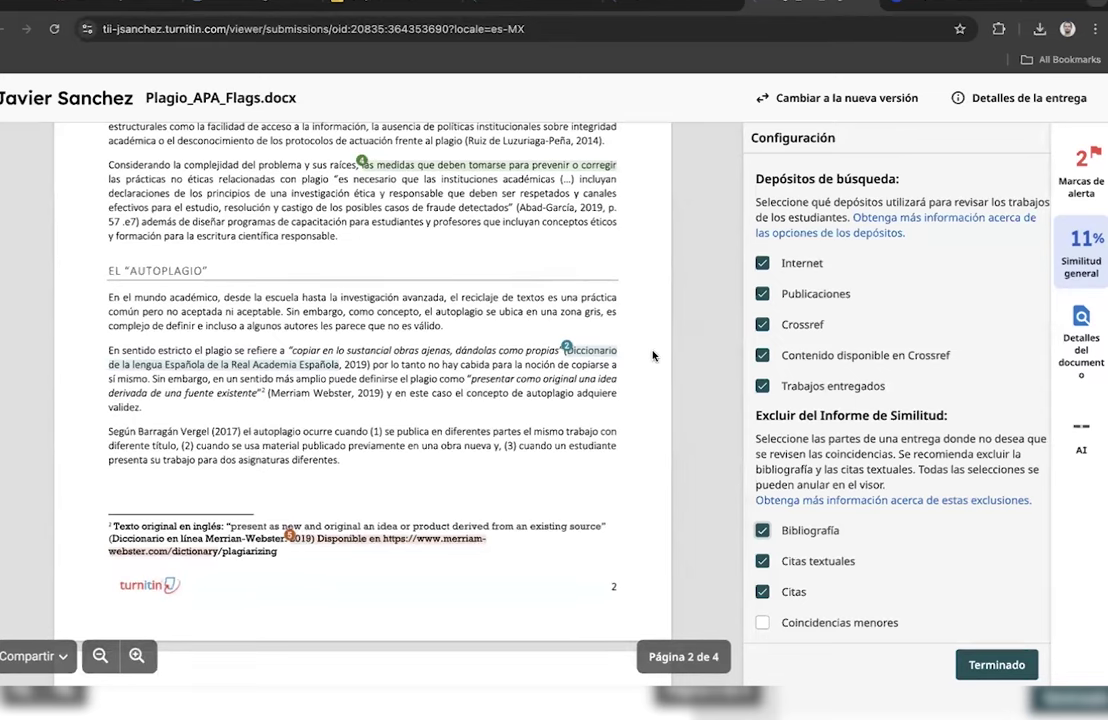
{"action": "scroll", "coordinate": [680, 334], "scroll_direction": "up", "scroll_amount": 10}
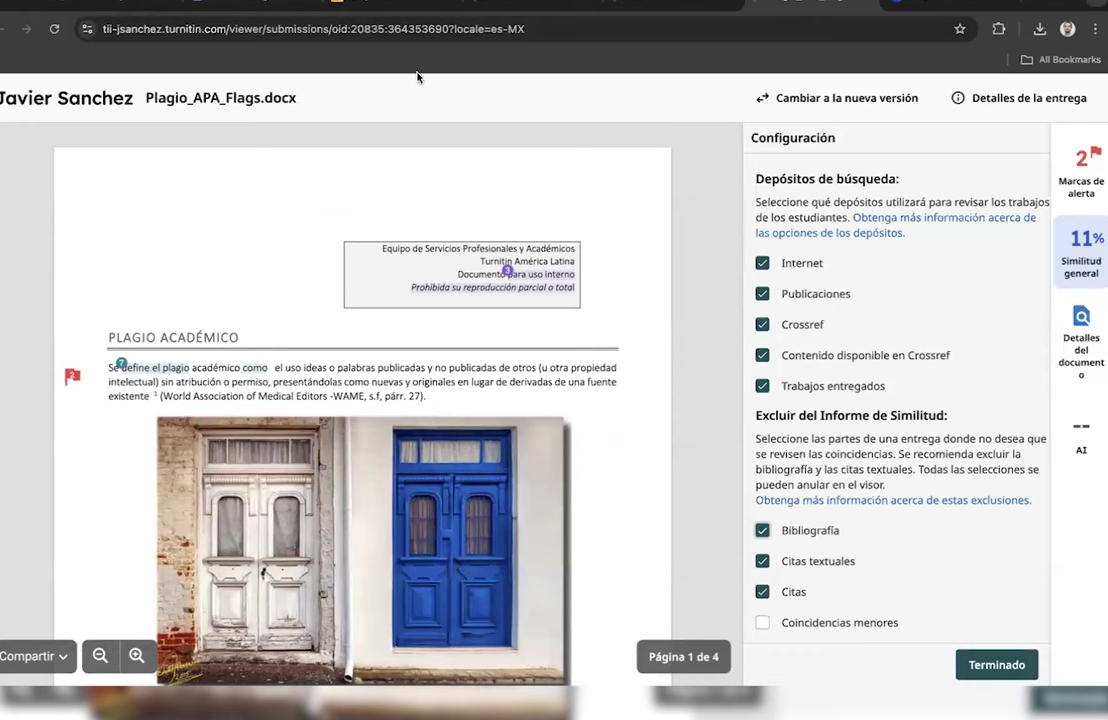
{"action": "scroll", "coordinate": [717, 451], "scroll_direction": "down", "scroll_amount": 4}
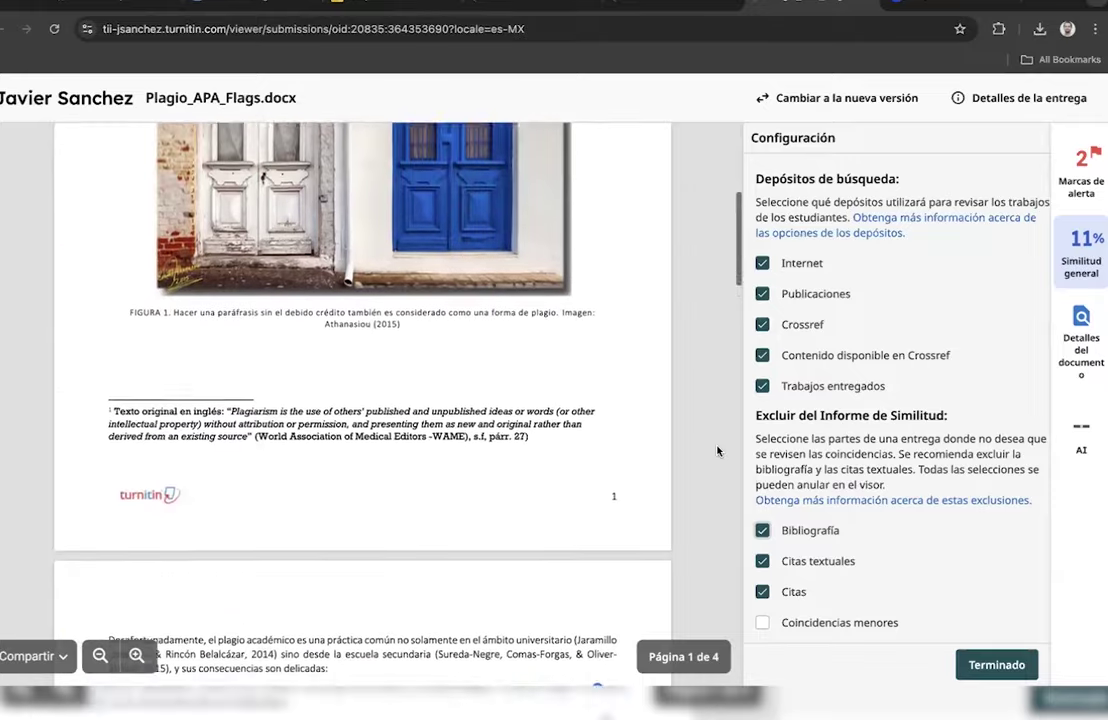
{"action": "scroll", "coordinate": [717, 451], "scroll_direction": "down", "scroll_amount": 5}
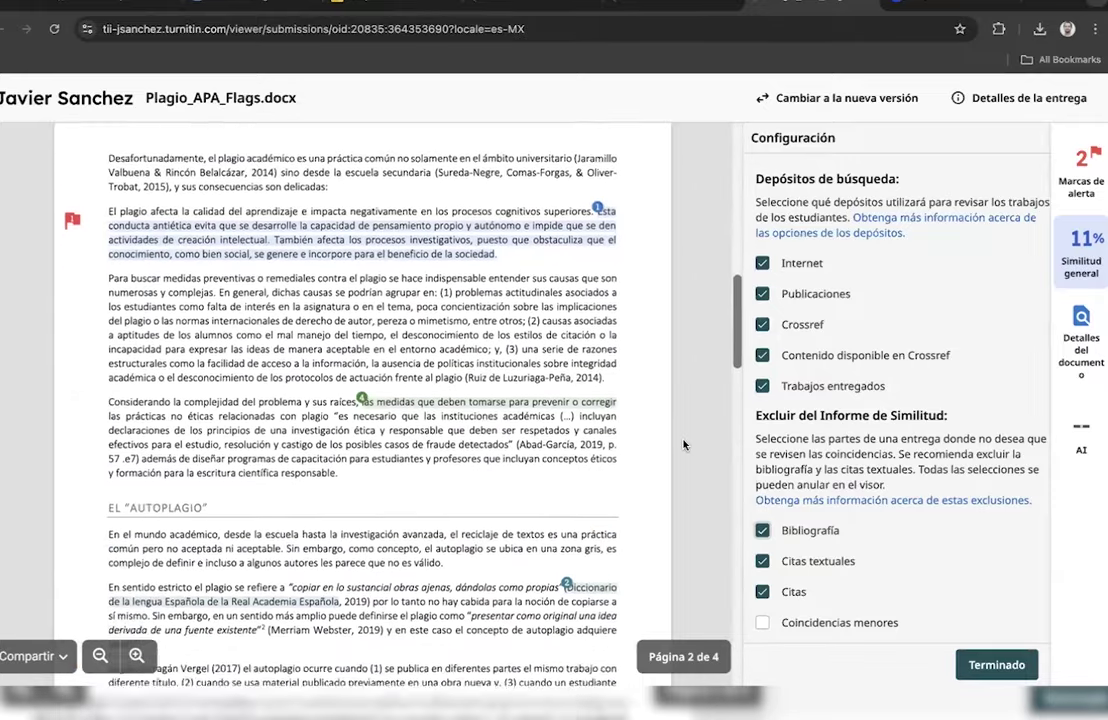
{"action": "scroll", "coordinate": [683, 444], "scroll_direction": "down", "scroll_amount": 2}
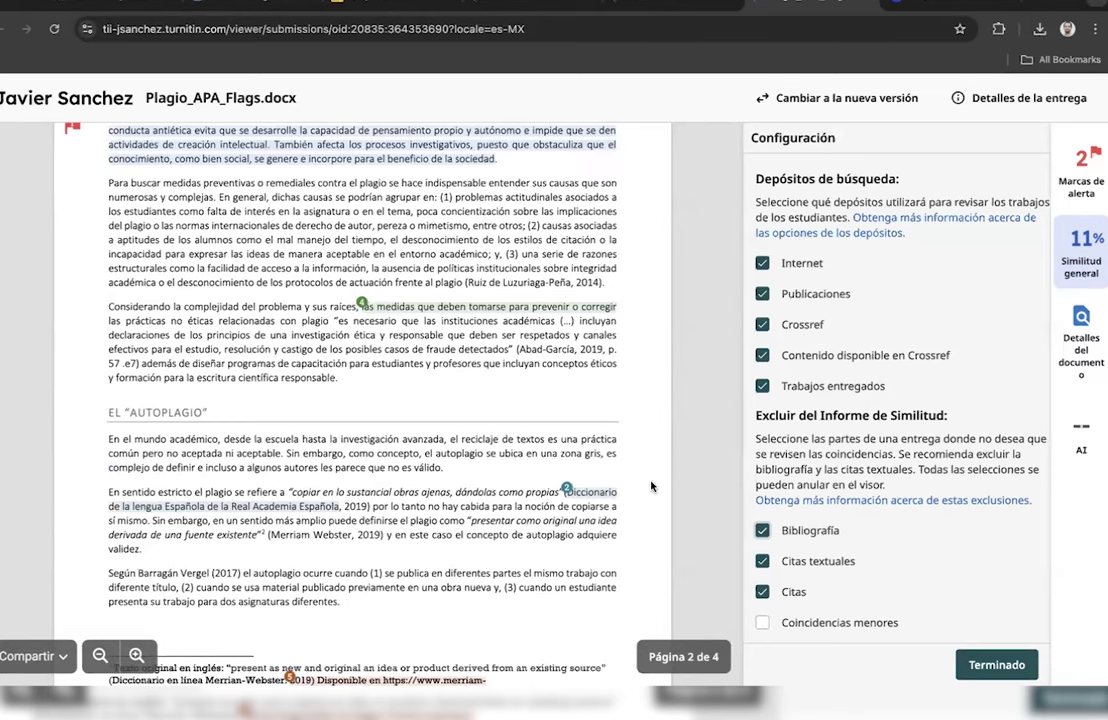
{"action": "scroll", "coordinate": [651, 486], "scroll_direction": "down", "scroll_amount": 1}
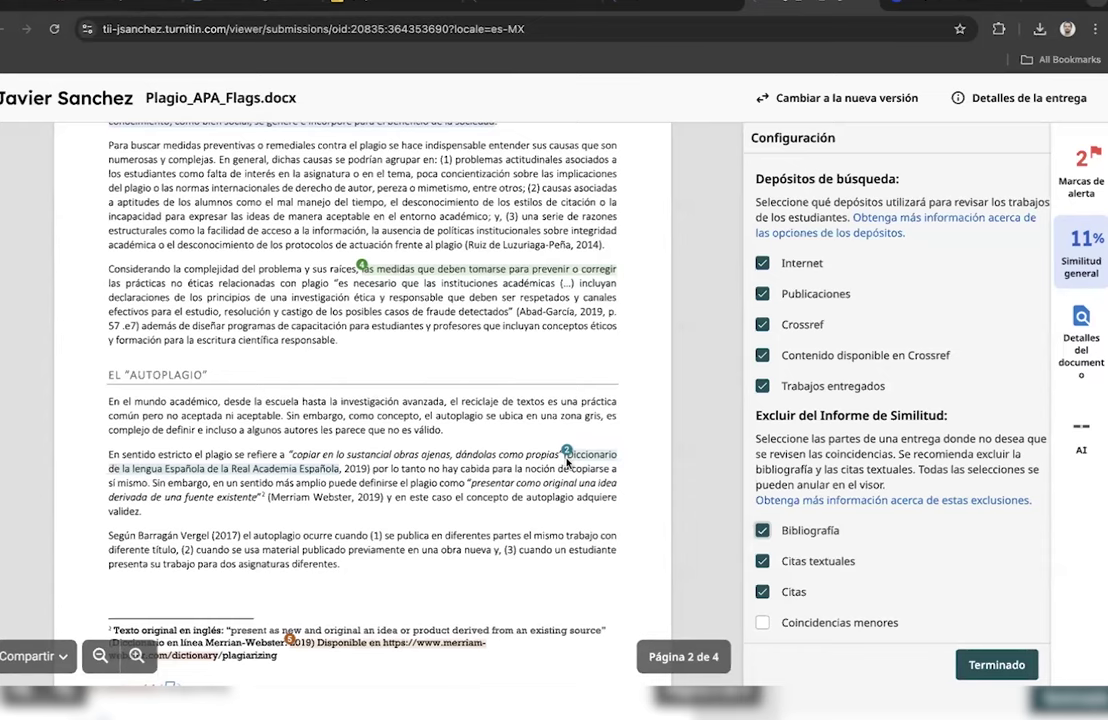
- Zoom in on page 2, open the es.unionpedia.org source from its match 2 marker, and collapse the source
{"action": "left_click", "coordinate": [136, 655]}
{"action": "scroll", "coordinate": [390, 528], "scroll_direction": "down", "scroll_amount": 1}
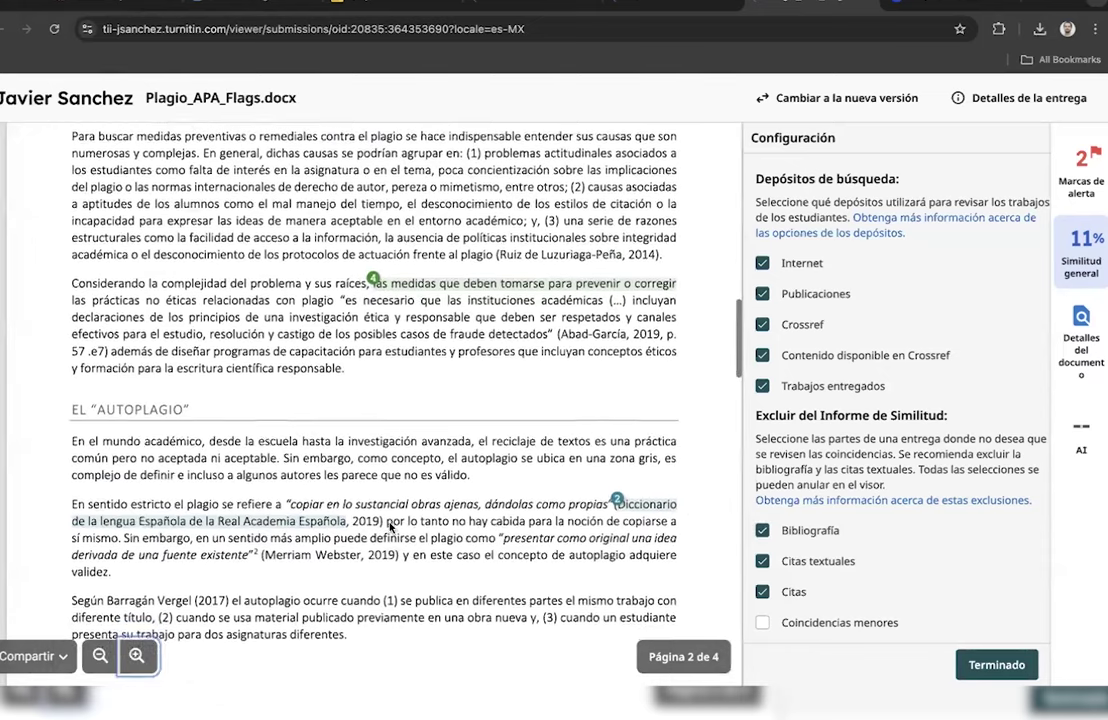
{"action": "scroll", "coordinate": [390, 528], "scroll_direction": "down", "scroll_amount": 1}
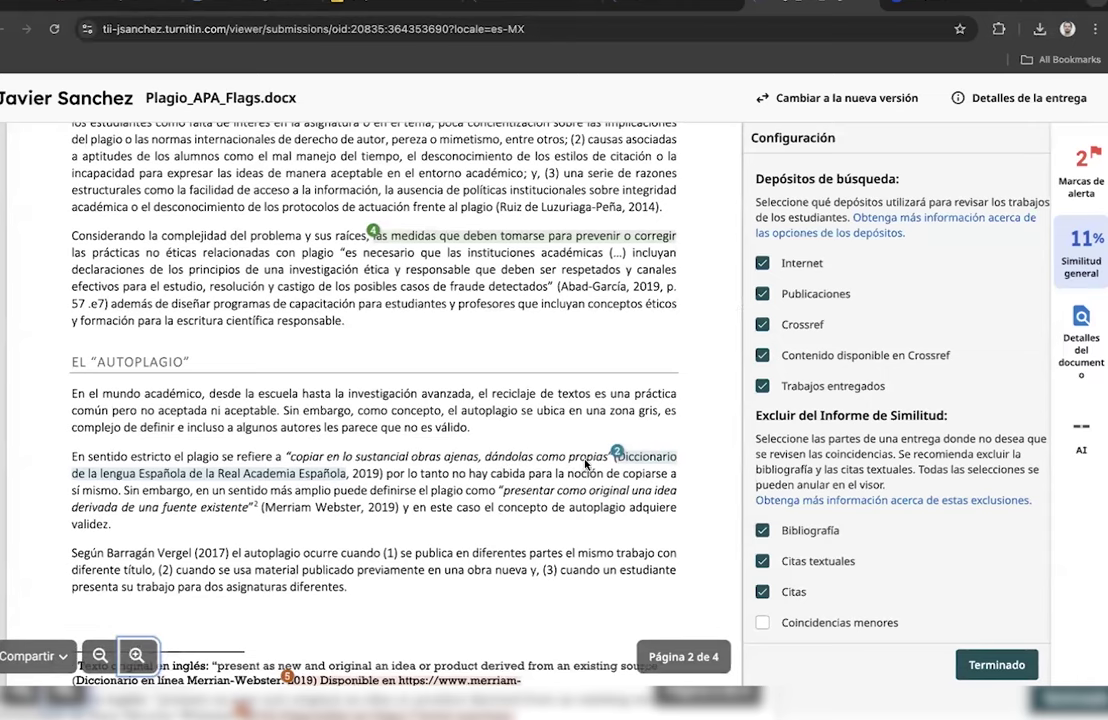
{"action": "scroll", "coordinate": [615, 500], "scroll_direction": "down", "scroll_amount": 1}
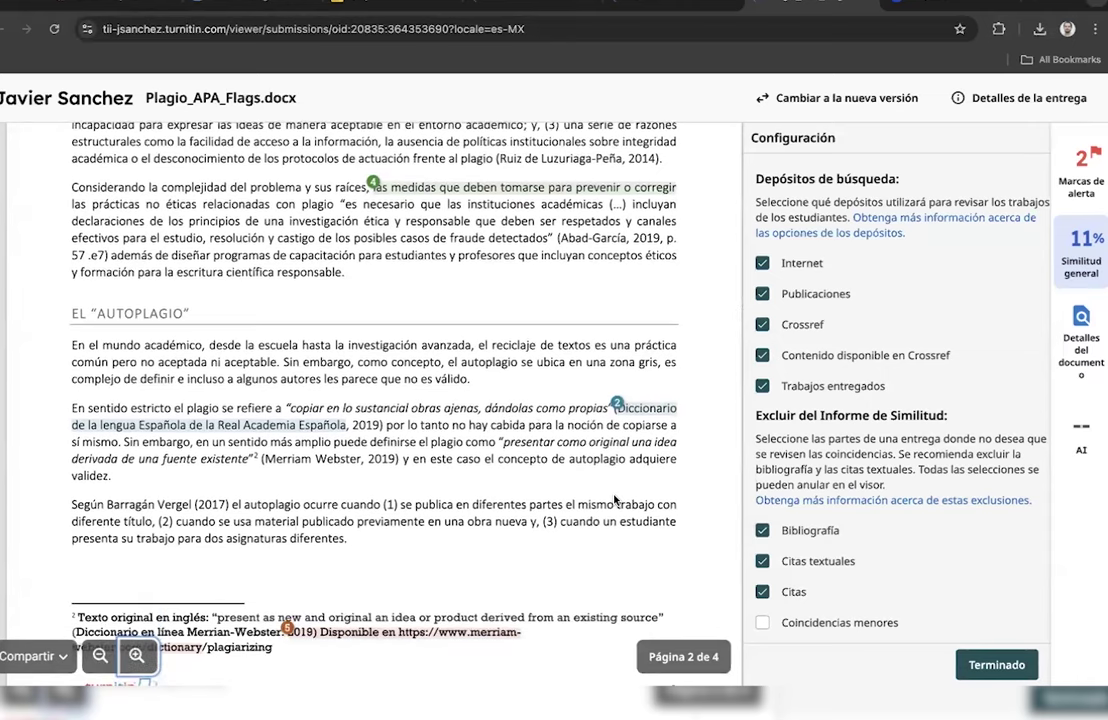
{"action": "left_click", "coordinate": [617, 402]}
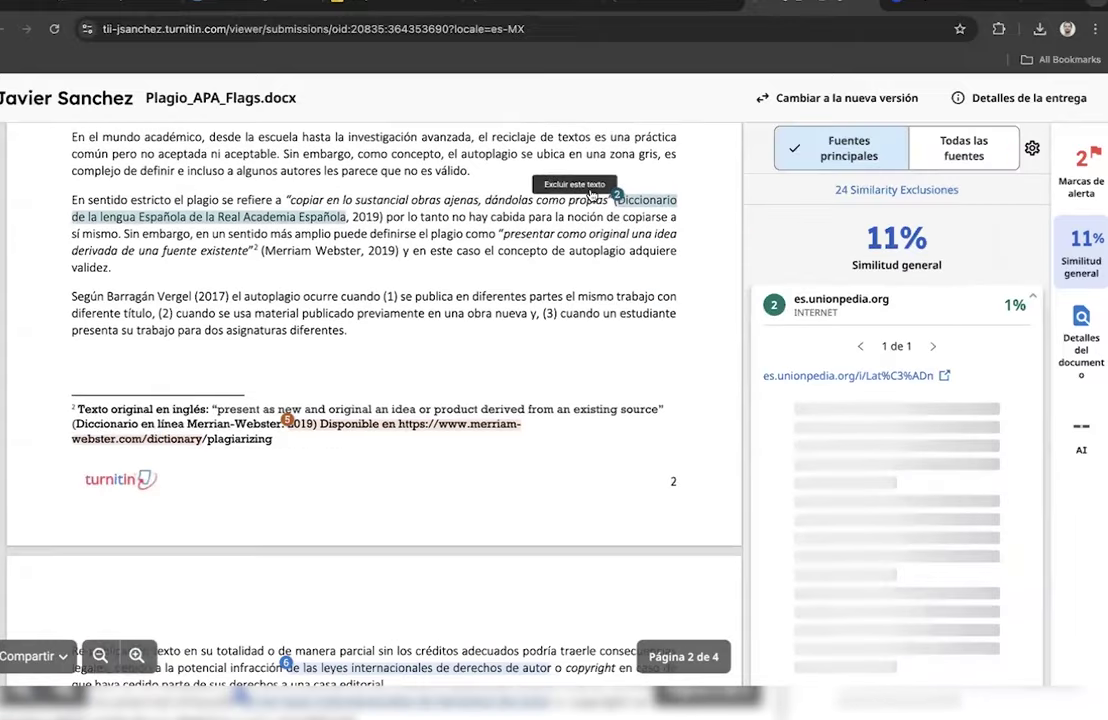
{"action": "left_click", "coordinate": [1025, 303]}
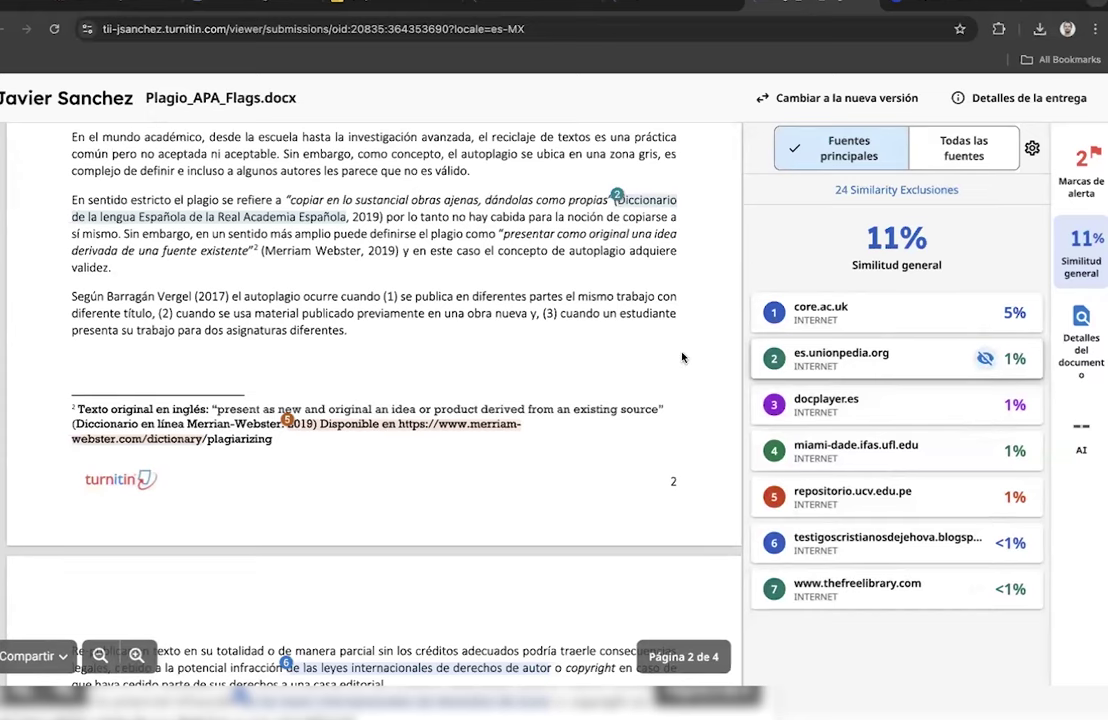
{"action": "scroll", "coordinate": [683, 357], "scroll_direction": "up", "scroll_amount": 2}
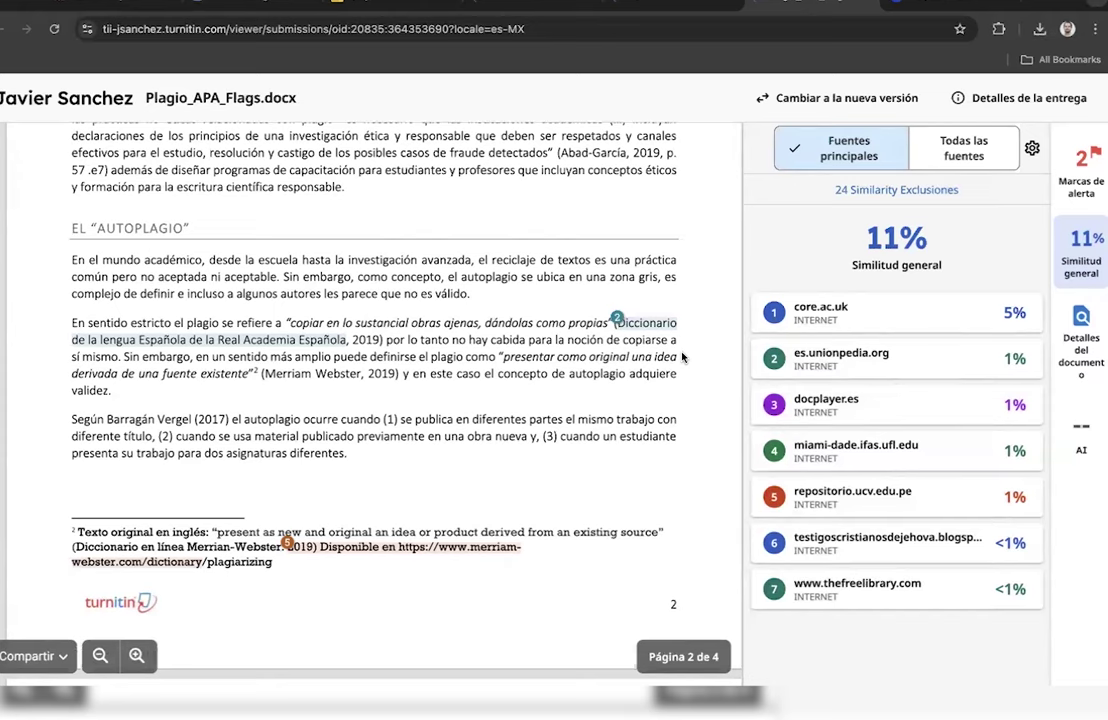
{"action": "scroll", "coordinate": [553, 382], "scroll_direction": "up", "scroll_amount": 1}
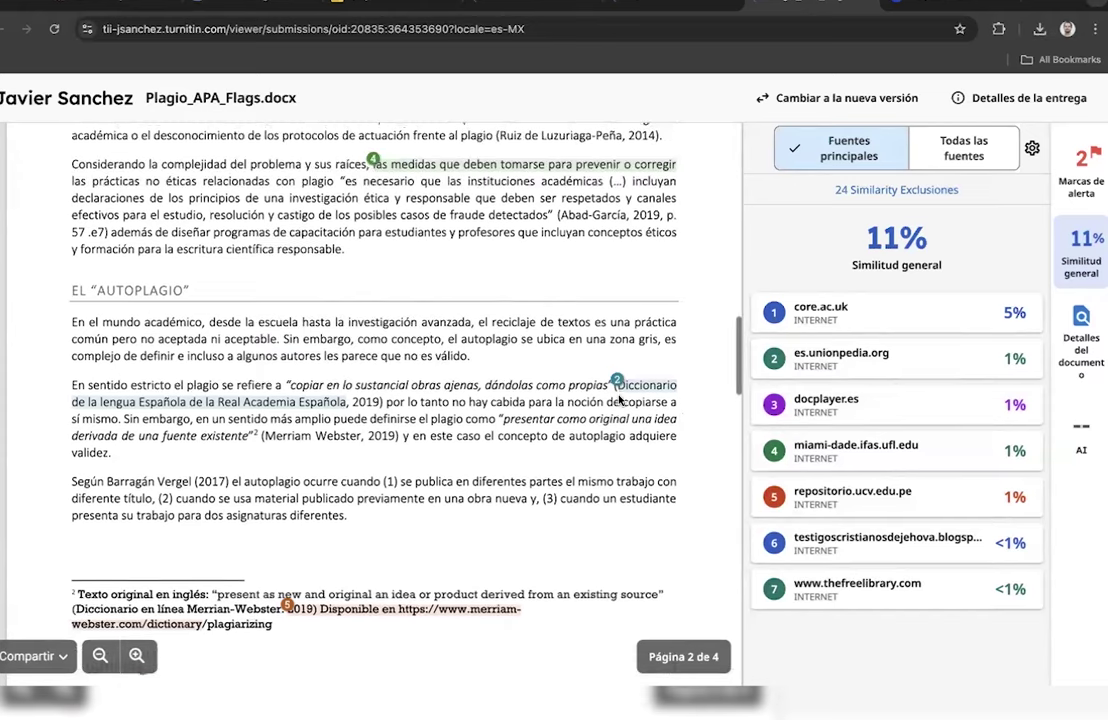
- Reopen the report's settings and exclude Coincidencias menores with a threshold of fewer than 25 words
{"action": "left_click", "coordinate": [1032, 149]}
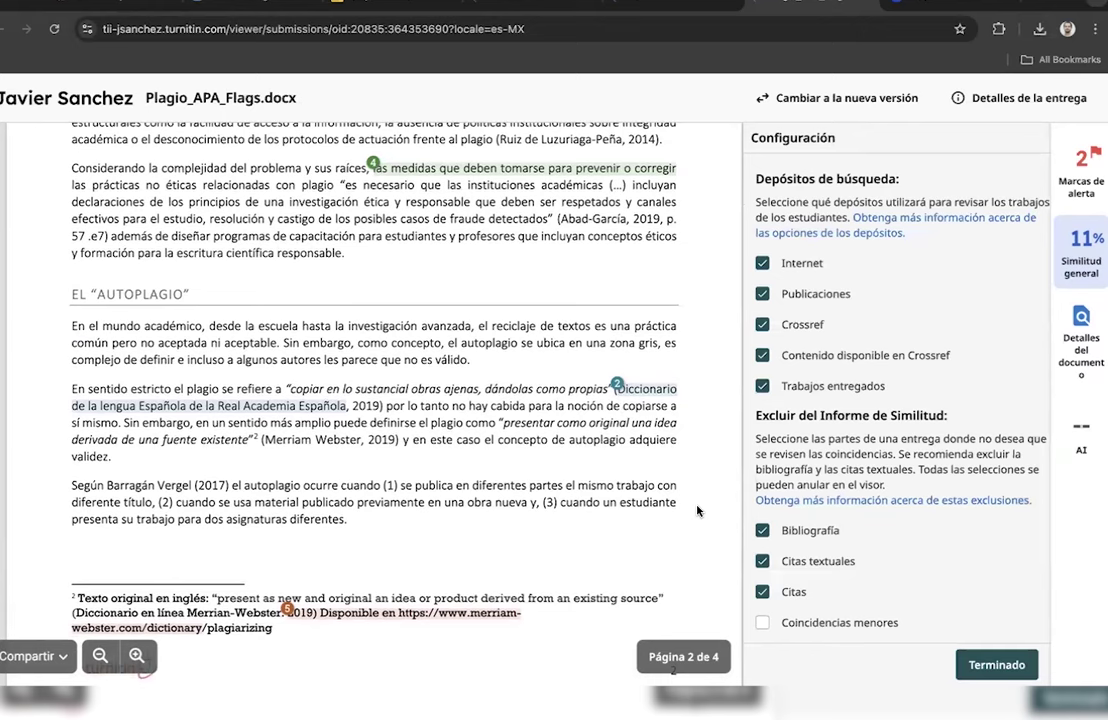
{"action": "left_click", "coordinate": [762, 622]}
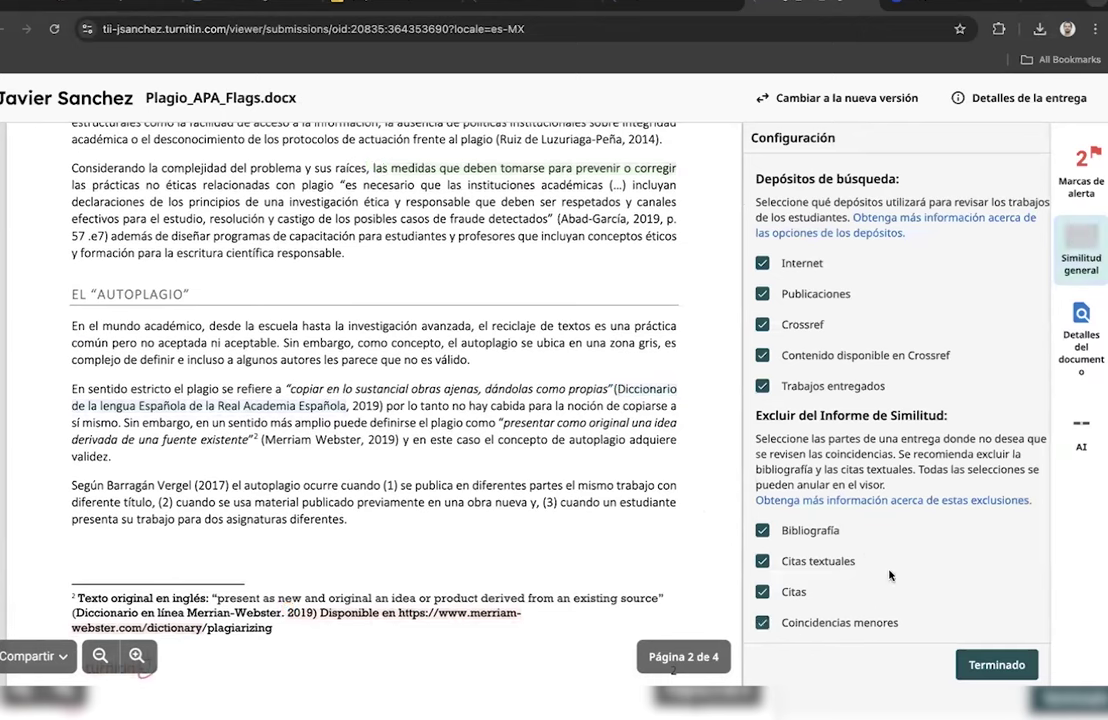
{"action": "scroll", "coordinate": [891, 574], "scroll_direction": "down", "scroll_amount": 1}
{"action": "left_click", "coordinate": [853, 627]}
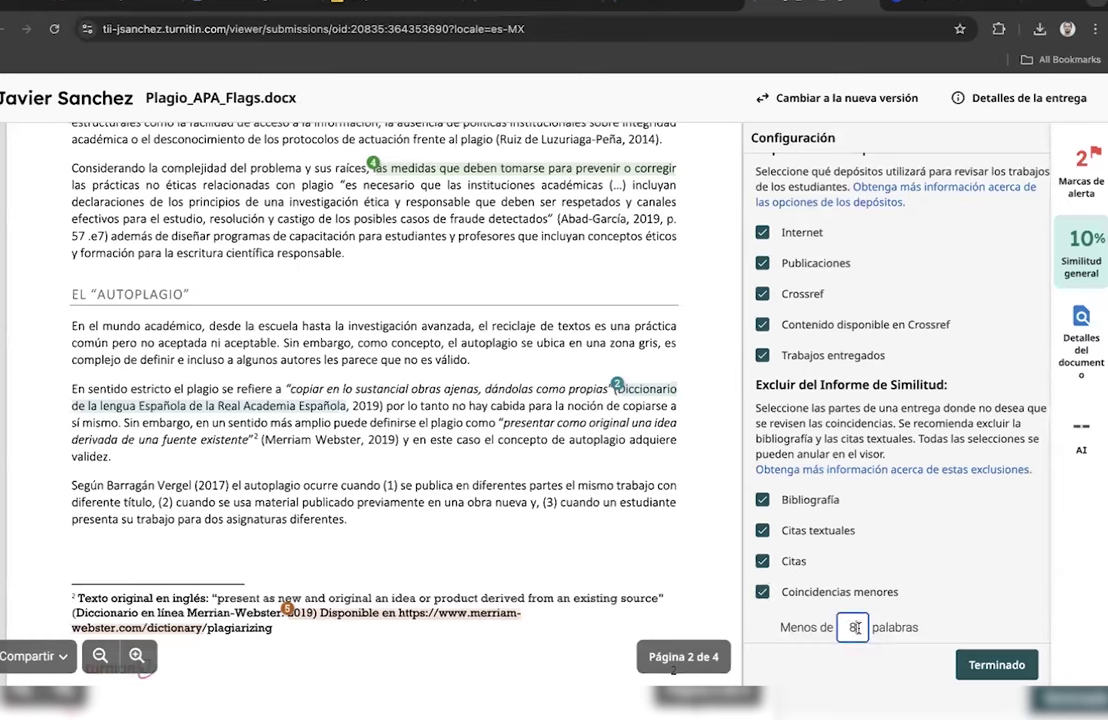
{"action": "key", "text": "BackSpace"}
{"action": "type", "text": "25"}
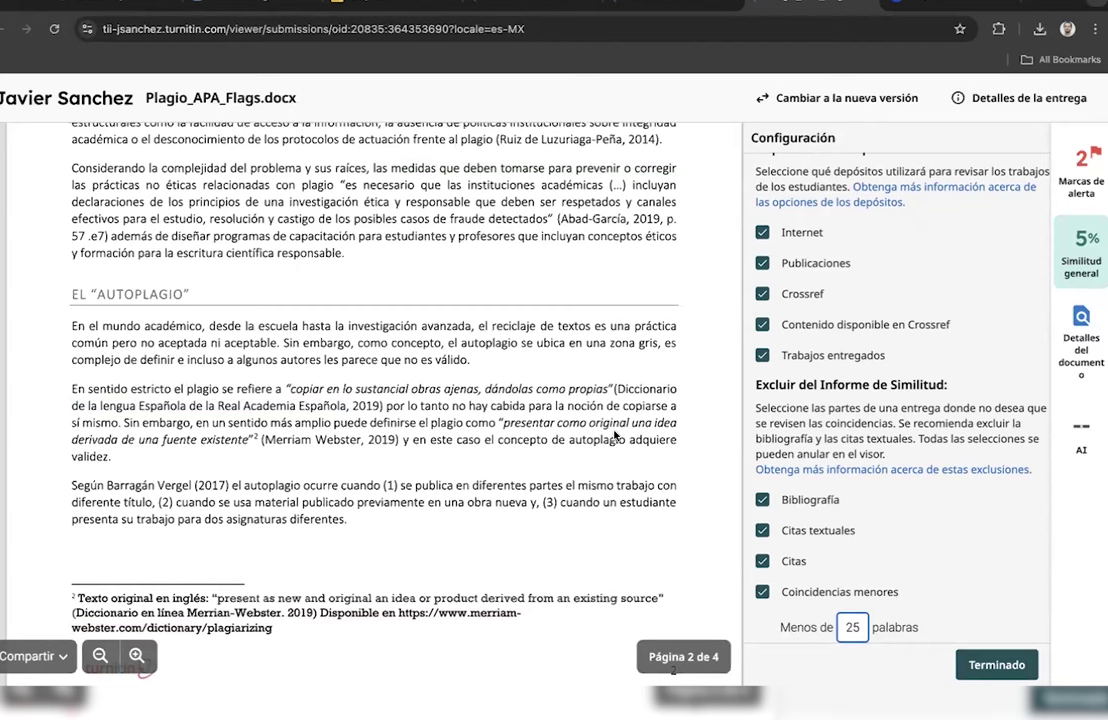
- Check the remaining highlights on pages 1 and 2 and finish the exclusion settings to return to the source list
{"action": "scroll", "coordinate": [616, 420], "scroll_direction": "up", "scroll_amount": 10}
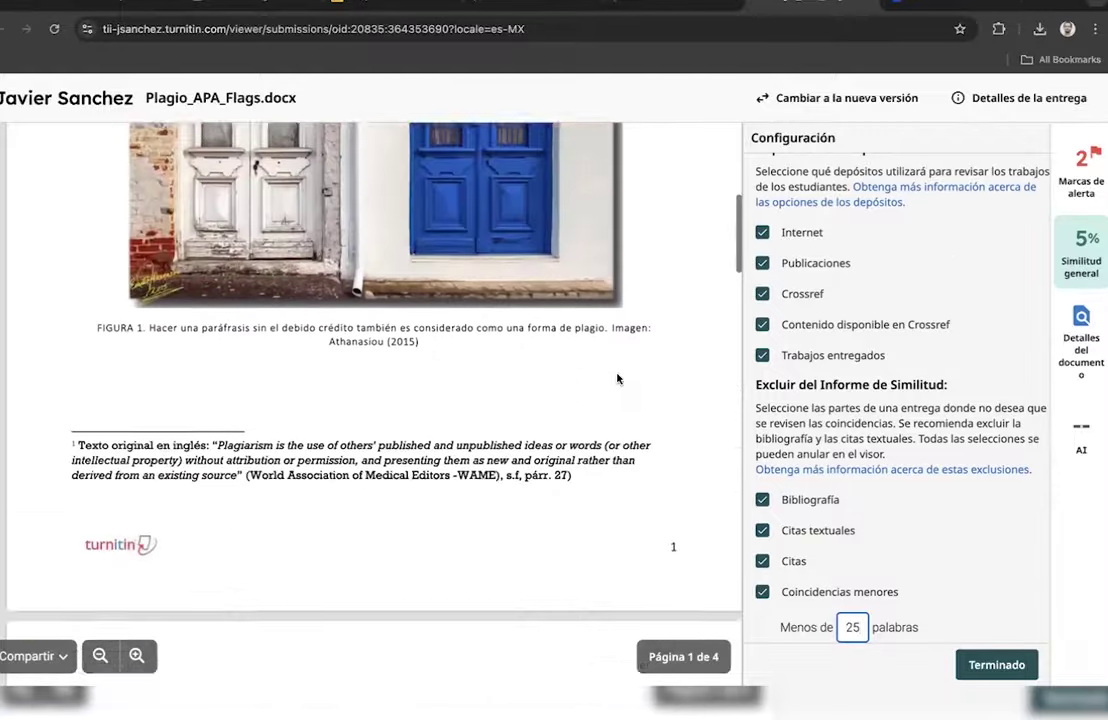
{"action": "scroll", "coordinate": [617, 378], "scroll_direction": "down", "scroll_amount": 6}
{"action": "scroll", "coordinate": [698, 331], "scroll_direction": "up", "scroll_amount": 3}
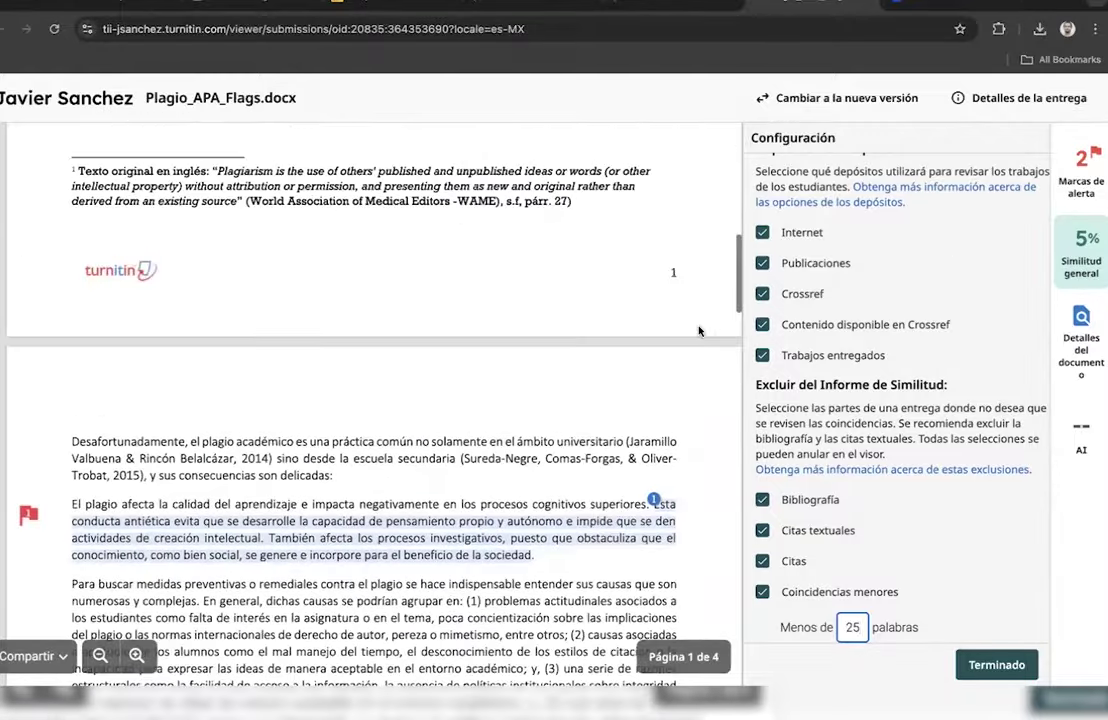
{"action": "scroll", "coordinate": [698, 331], "scroll_direction": "up", "scroll_amount": 2}
{"action": "scroll", "coordinate": [698, 331], "scroll_direction": "down", "scroll_amount": 7}
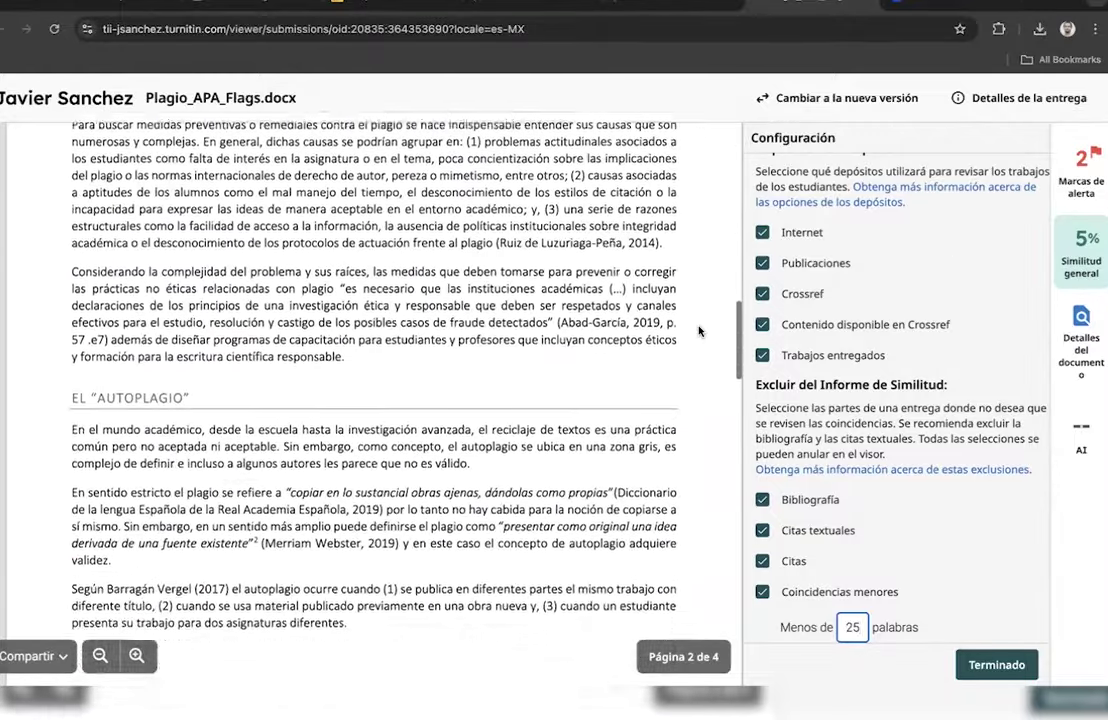
{"action": "left_click", "coordinate": [996, 665]}
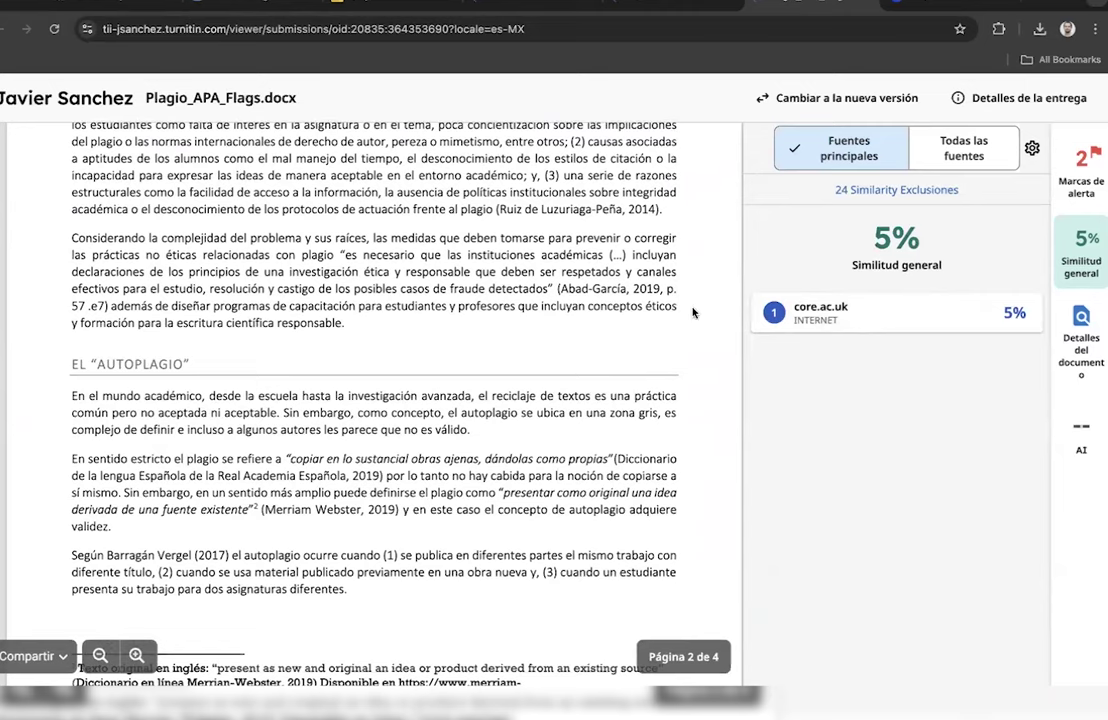
- Look over the page 2 text again and reopen the similarity report's settings
{"action": "scroll", "coordinate": [463, 215], "scroll_direction": "up", "scroll_amount": 3}
{"action": "scroll", "coordinate": [536, 254], "scroll_direction": "down", "scroll_amount": 6}
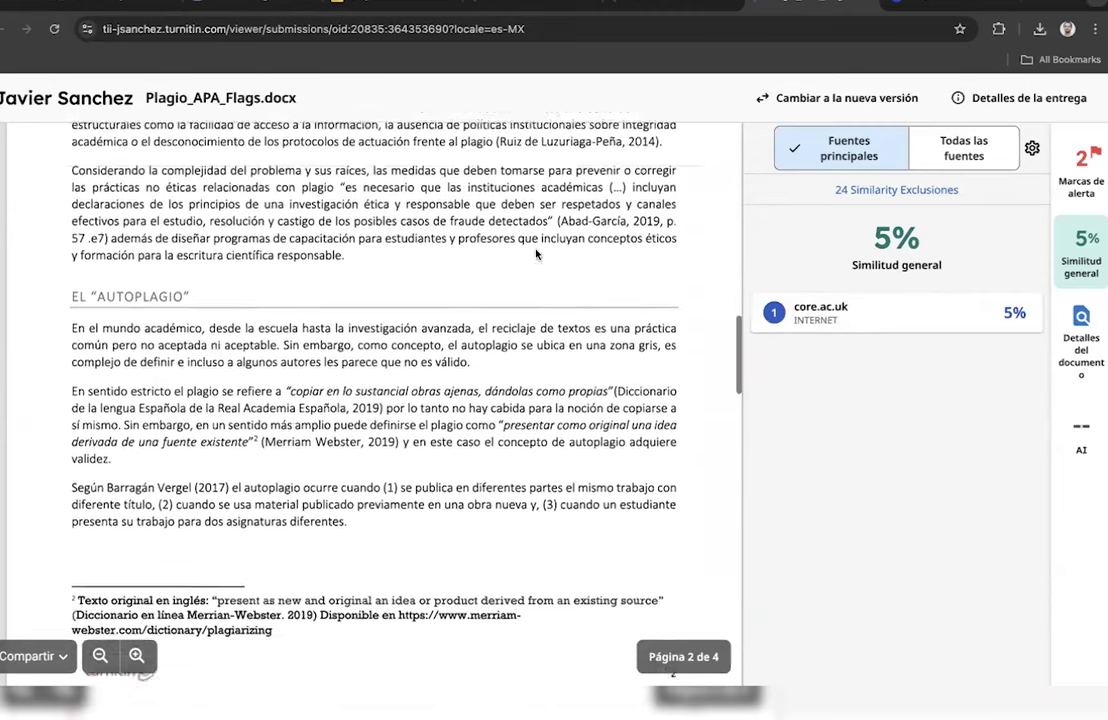
{"action": "left_click", "coordinate": [1033, 148]}
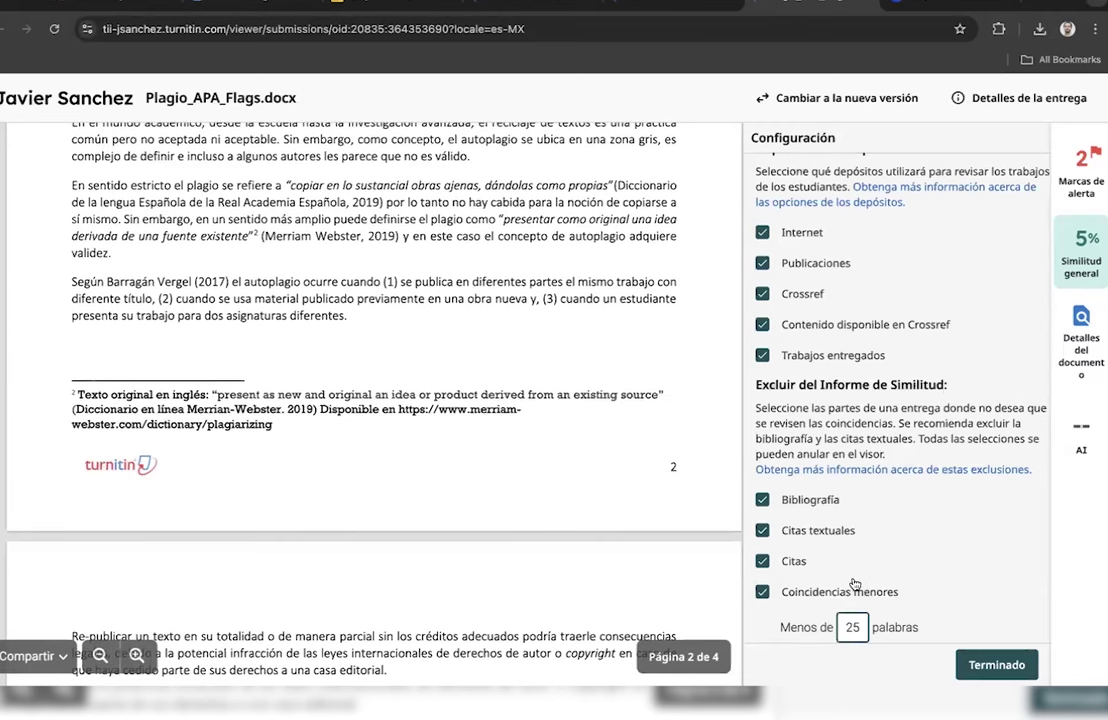
- Compare the page 2 text with the exclusion options for Citas textuales, Citas and Coincidencias menores
{"action": "left_click", "coordinate": [858, 630]}
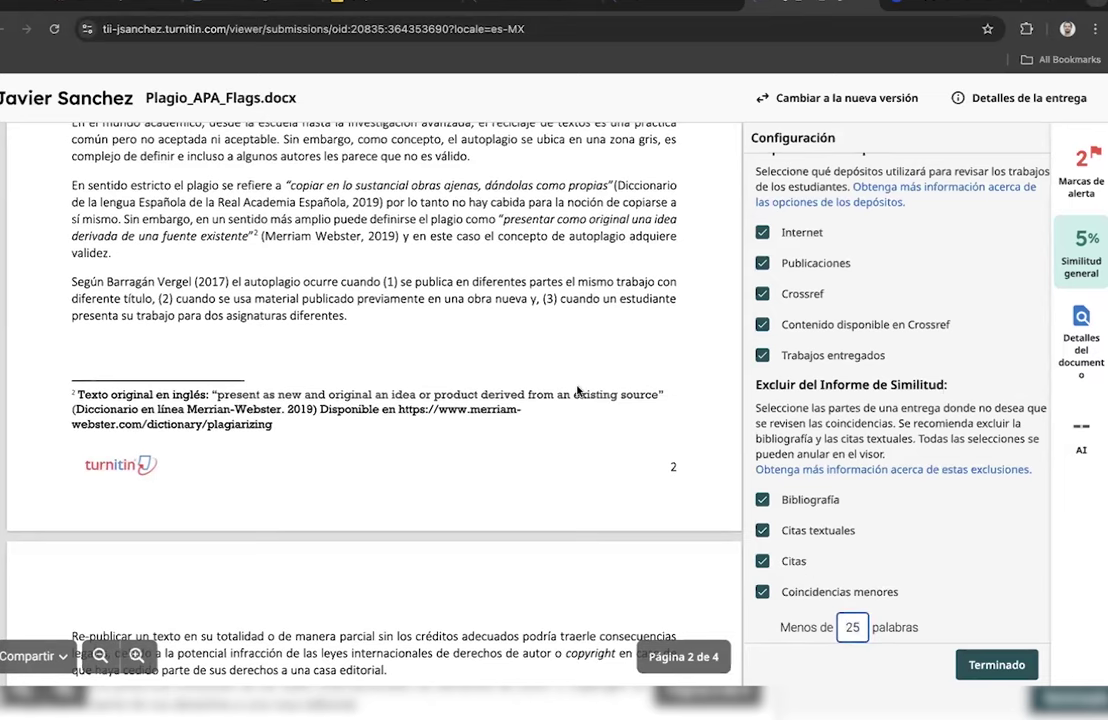
{"action": "scroll", "coordinate": [549, 275], "scroll_direction": "up", "scroll_amount": 10}
{"action": "scroll", "coordinate": [577, 391], "scroll_direction": "down", "scroll_amount": 10}
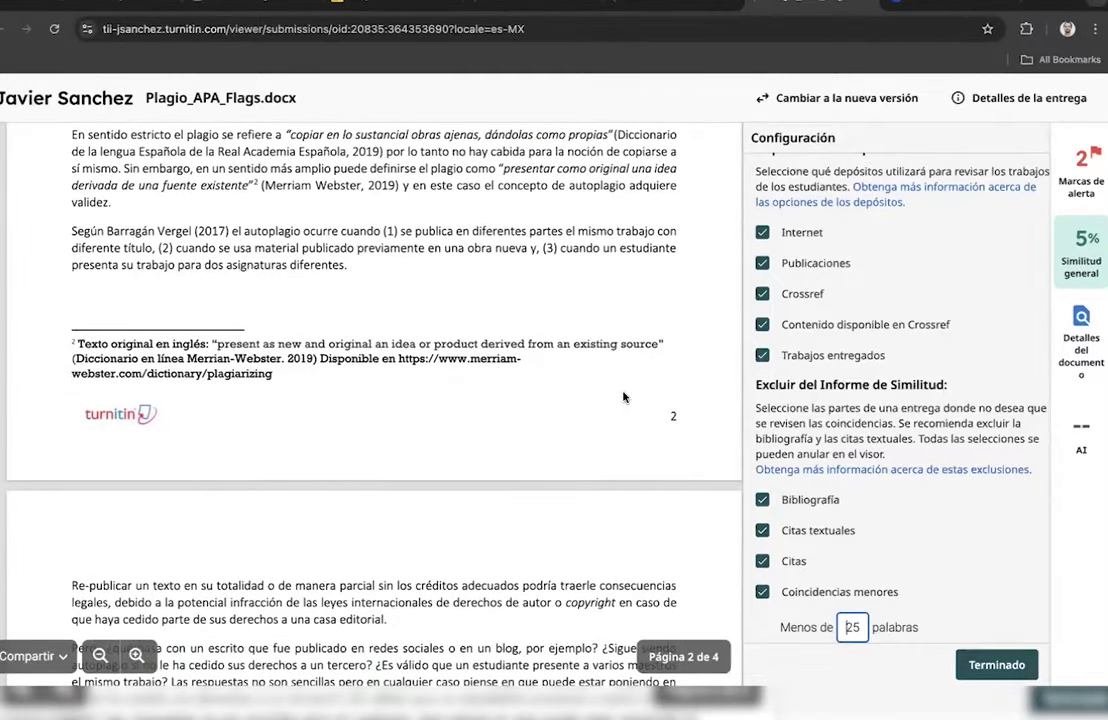
{"action": "scroll", "coordinate": [623, 397], "scroll_direction": "up", "scroll_amount": 5}
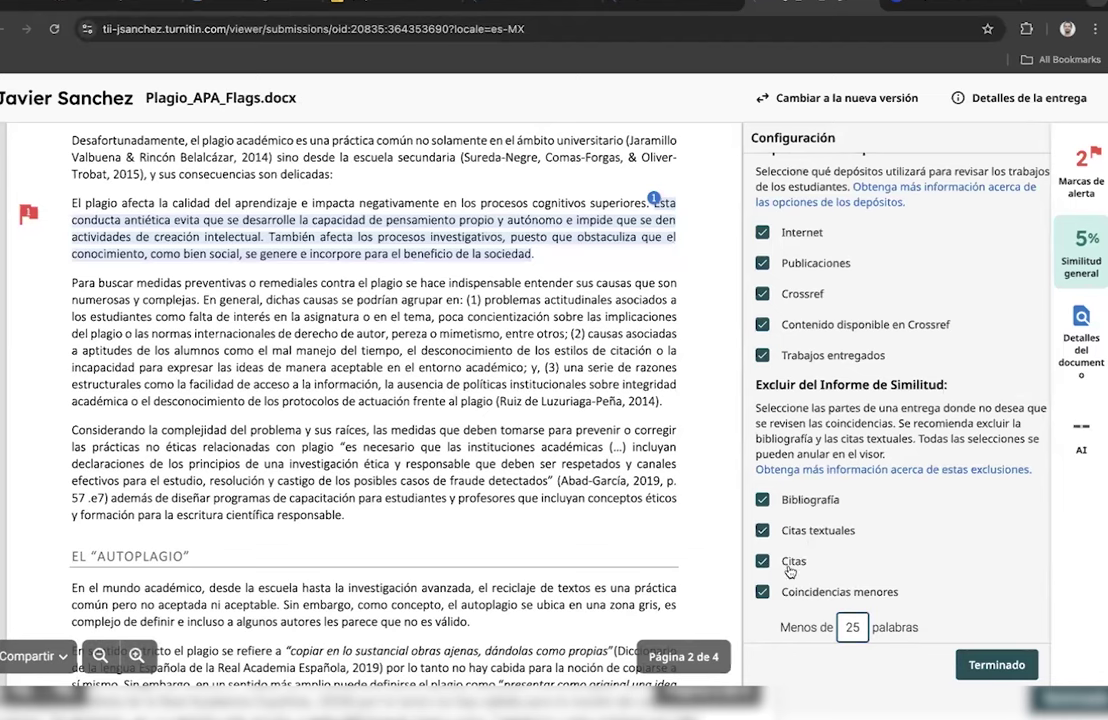
{"action": "triple_click", "coordinate": [855, 540]}
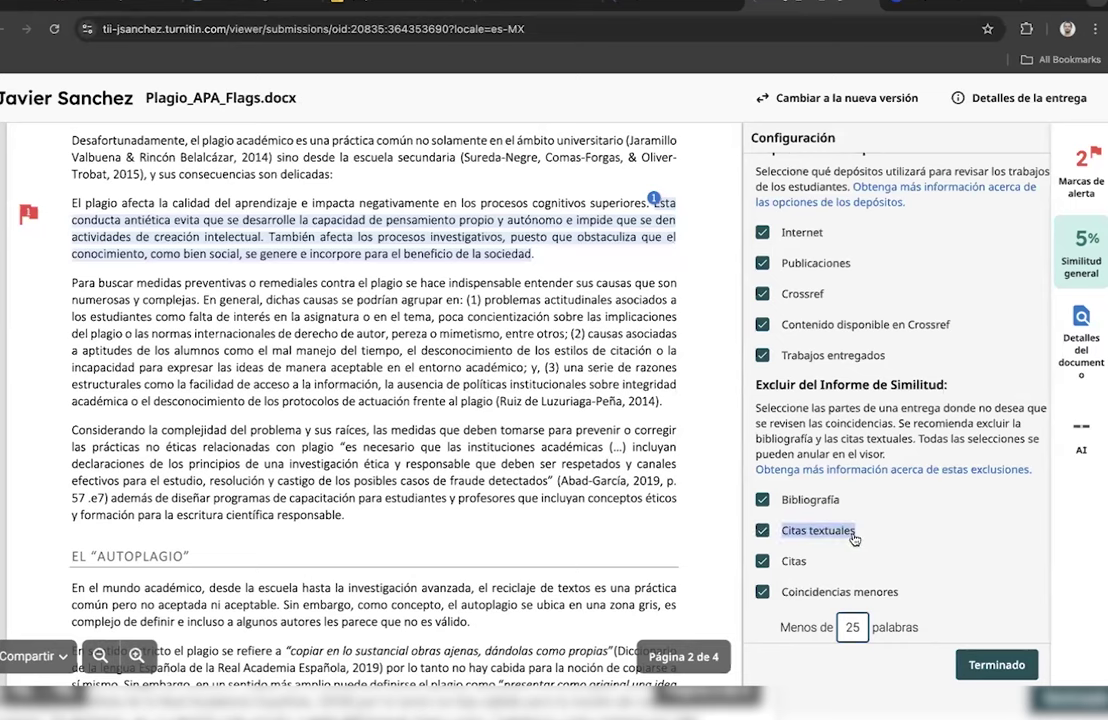
{"action": "double_click", "coordinate": [793, 562]}
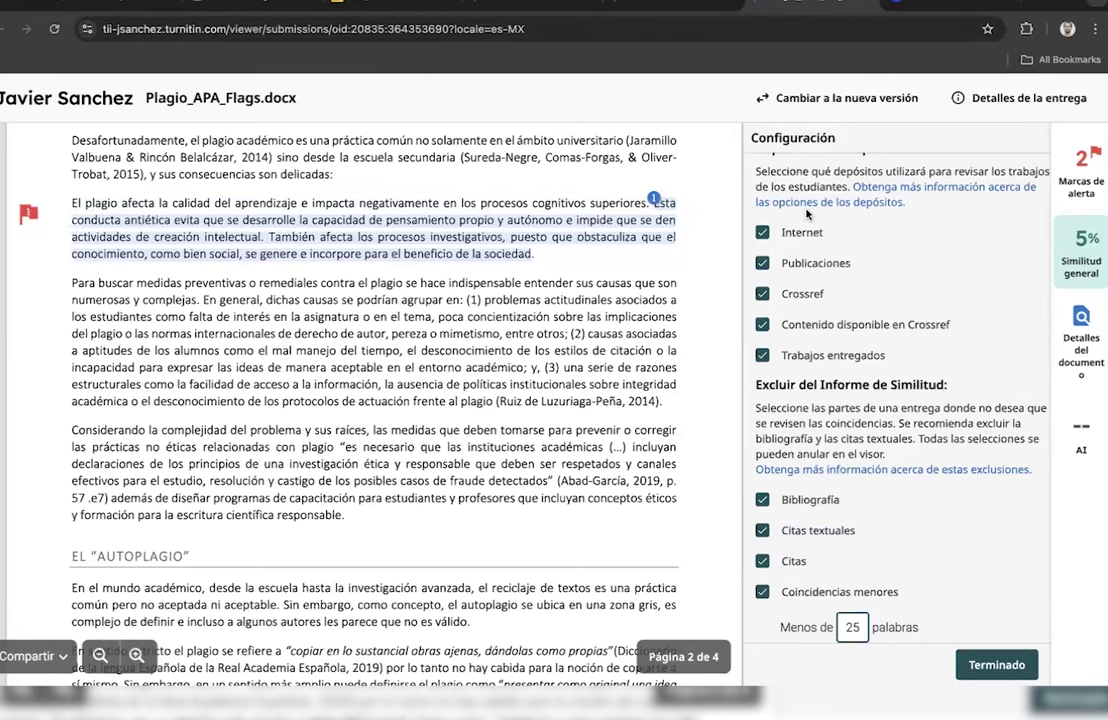
{"action": "scroll", "coordinate": [660, 393], "scroll_direction": "up", "scroll_amount": 2}
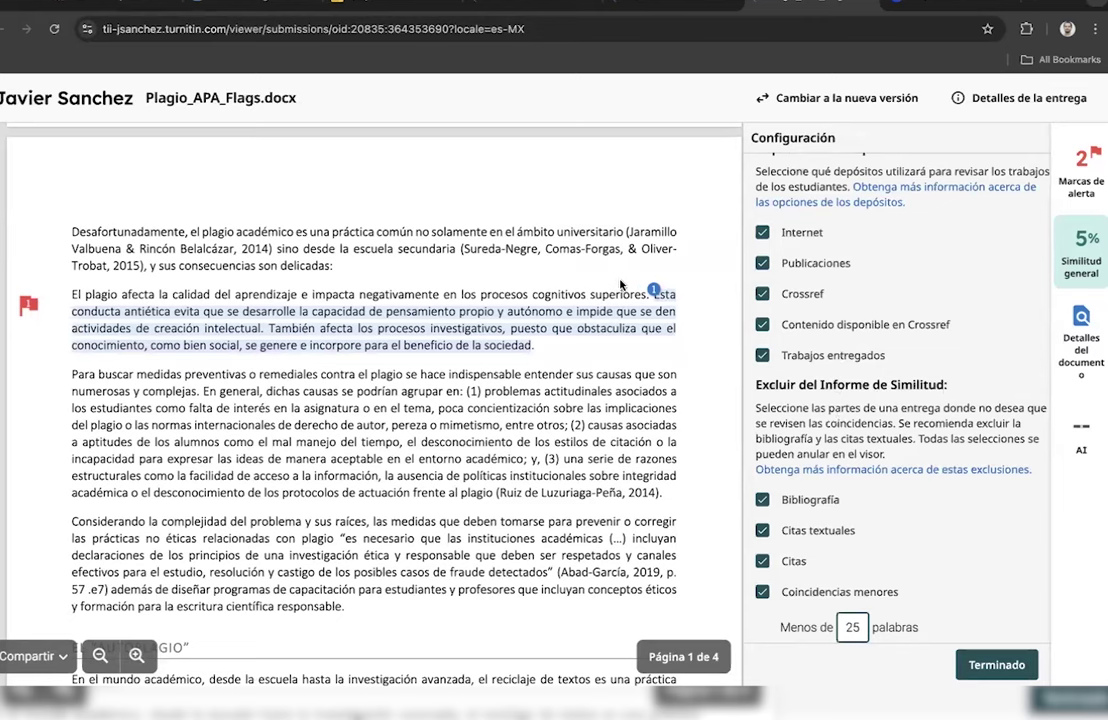
- Highlight the page 2 paragraph on how plagiarism affects learning quality, and finish the settings to return to the source list
{"action": "left_click_drag", "start_coordinate": [72, 294], "coordinate": [547, 356]}
{"action": "left_click", "coordinate": [547, 356]}
{"action": "left_click", "coordinate": [980, 664]}
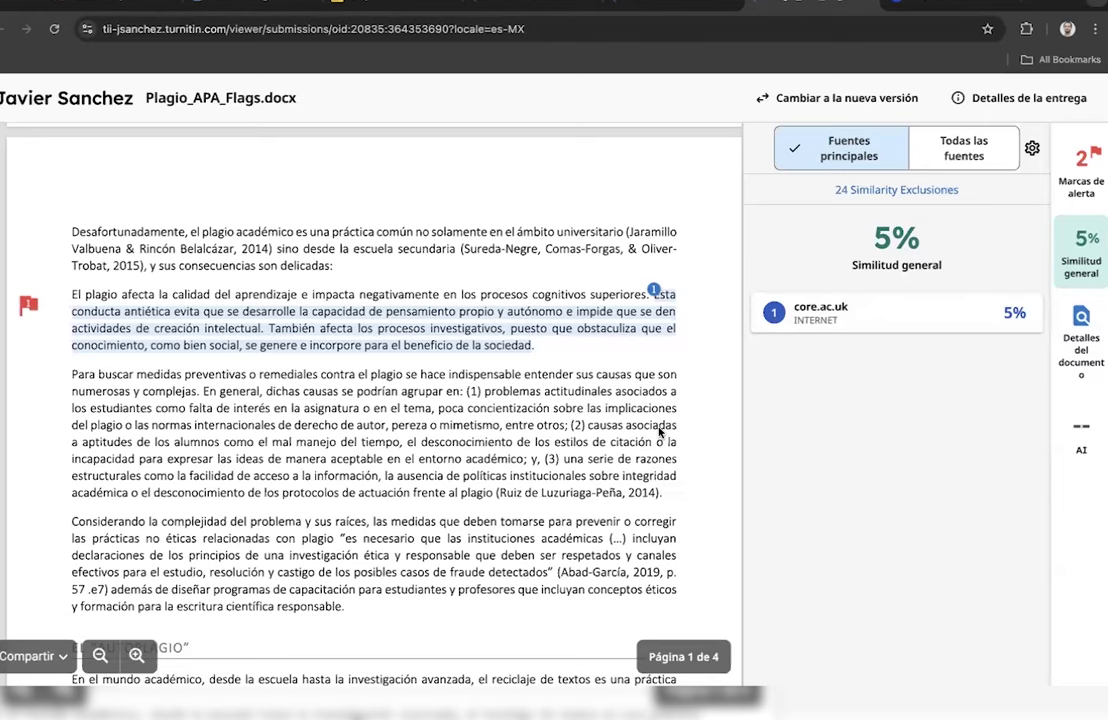
- Inspect the core.ac.uk passage on page 2 and open the alert flags to review Caracteres reemplazados
{"action": "left_click", "coordinate": [645, 298]}
{"action": "left_click", "coordinate": [668, 299]}
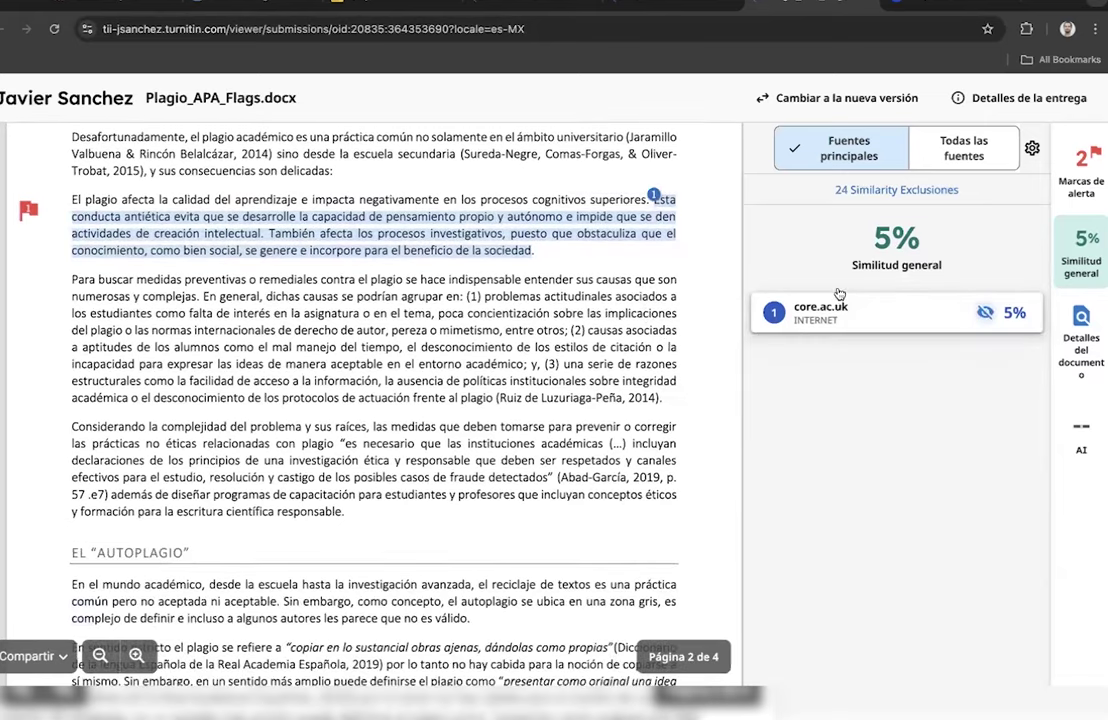
{"action": "scroll", "coordinate": [660, 295], "scroll_direction": "up", "scroll_amount": 2}
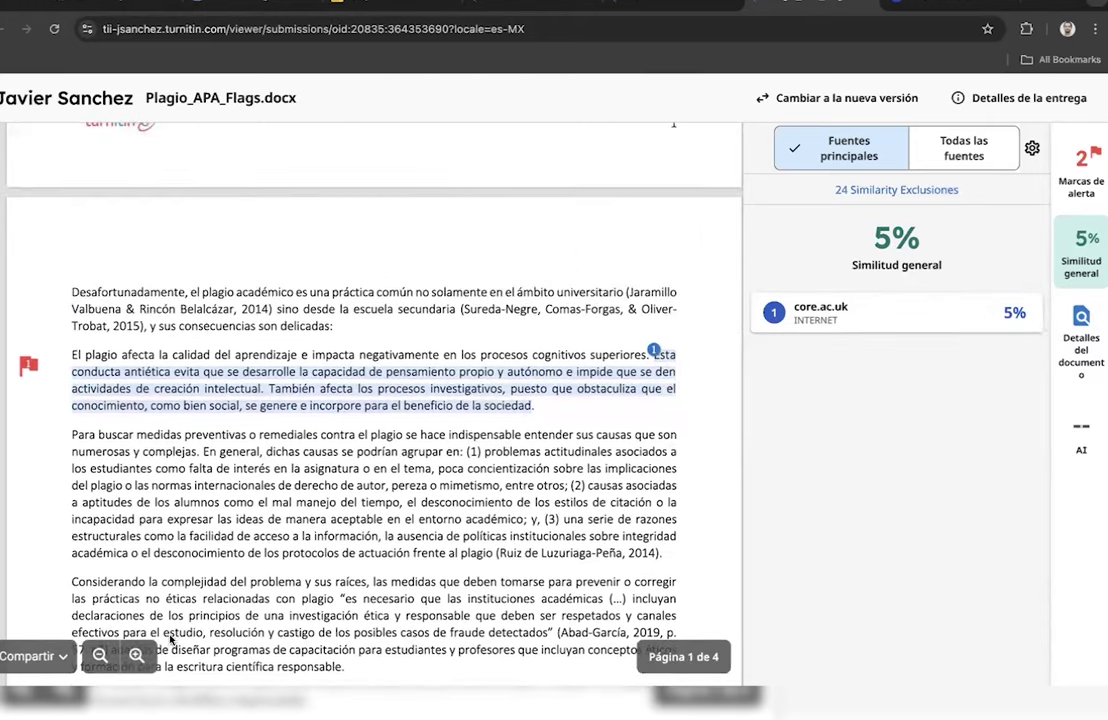
{"action": "left_click", "coordinate": [136, 655]}
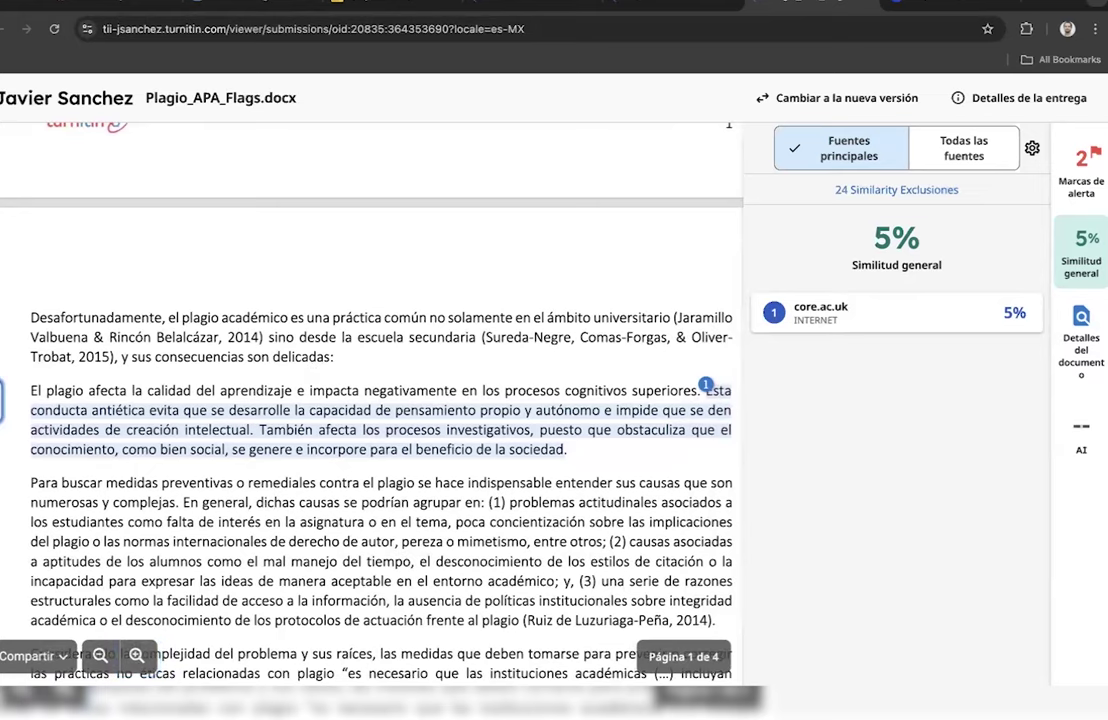
{"action": "left_click", "coordinate": [1081, 170]}
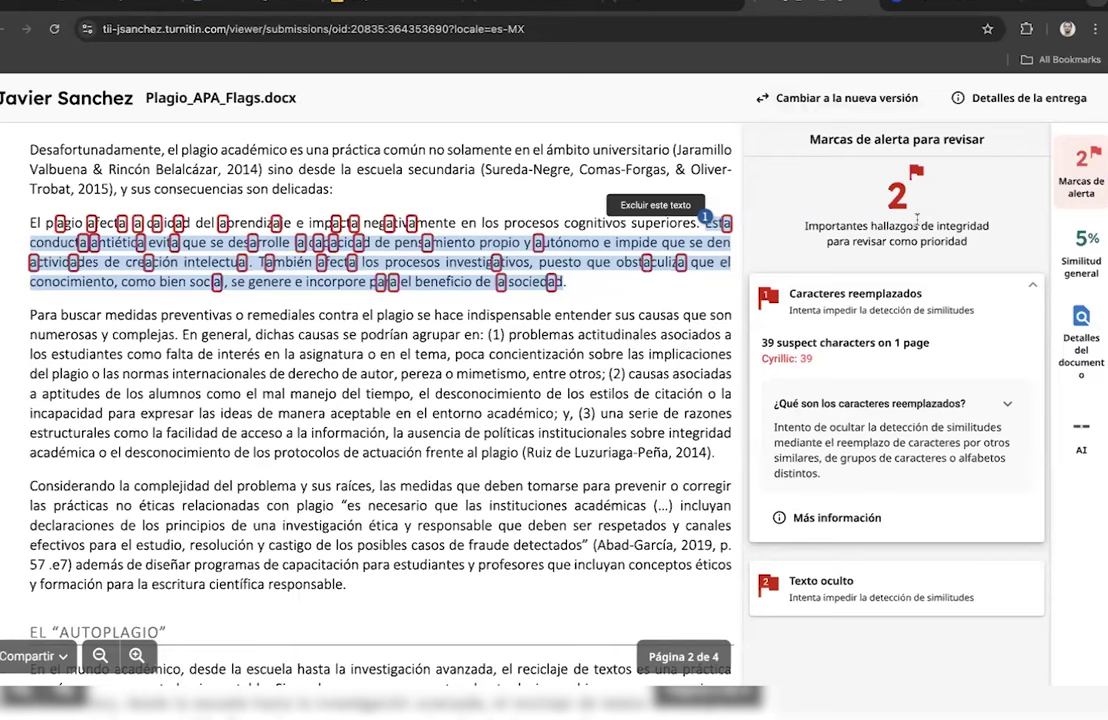
{"action": "left_click_drag", "start_coordinate": [882, 190], "coordinate": [916, 219]}
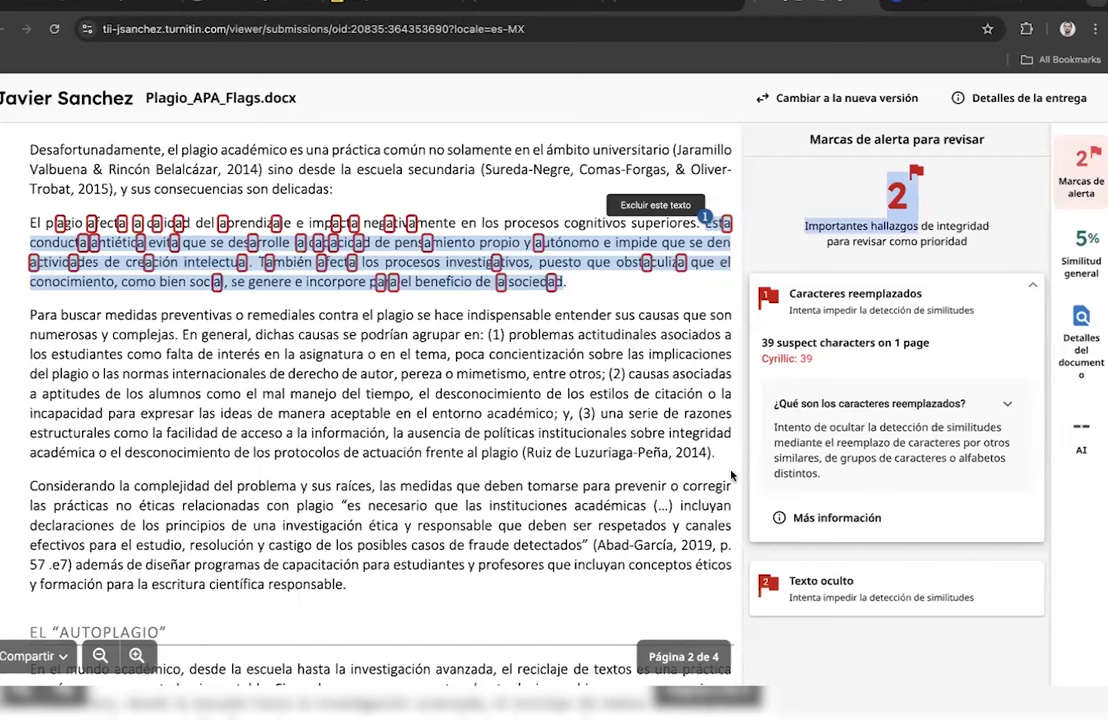
- Open the Texto oculto alert and locate its flagged paragraph above the Bibliografía heading on page 3
{"action": "left_click", "coordinate": [816, 578]}
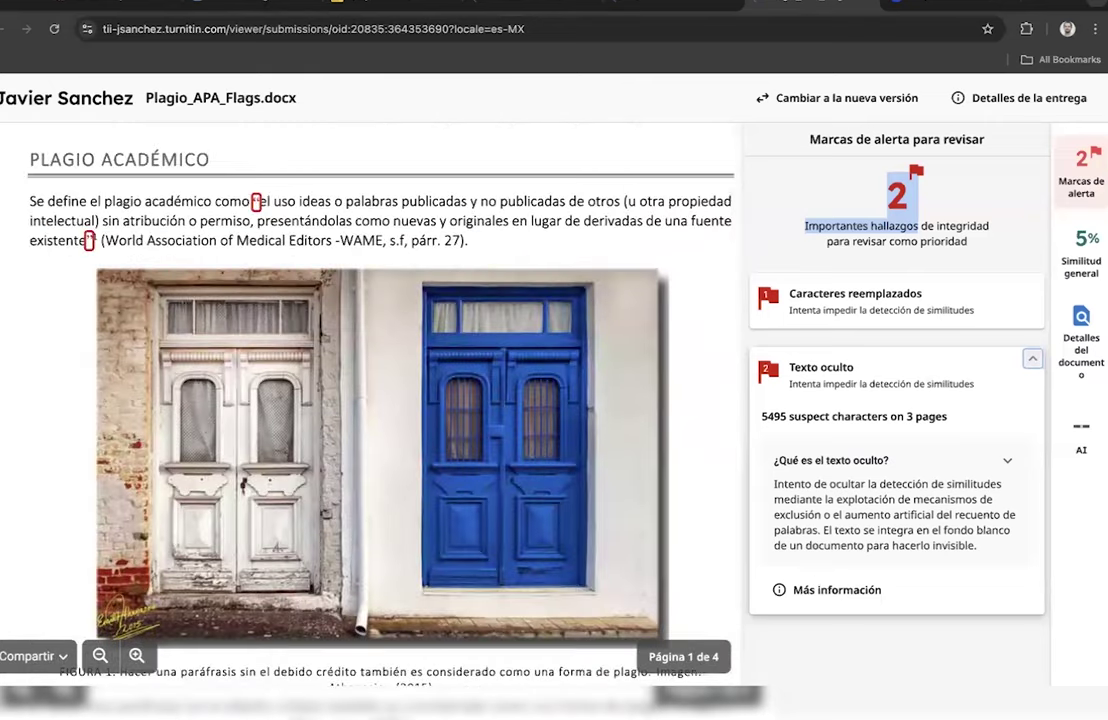
{"action": "left_click", "coordinate": [103, 655]}
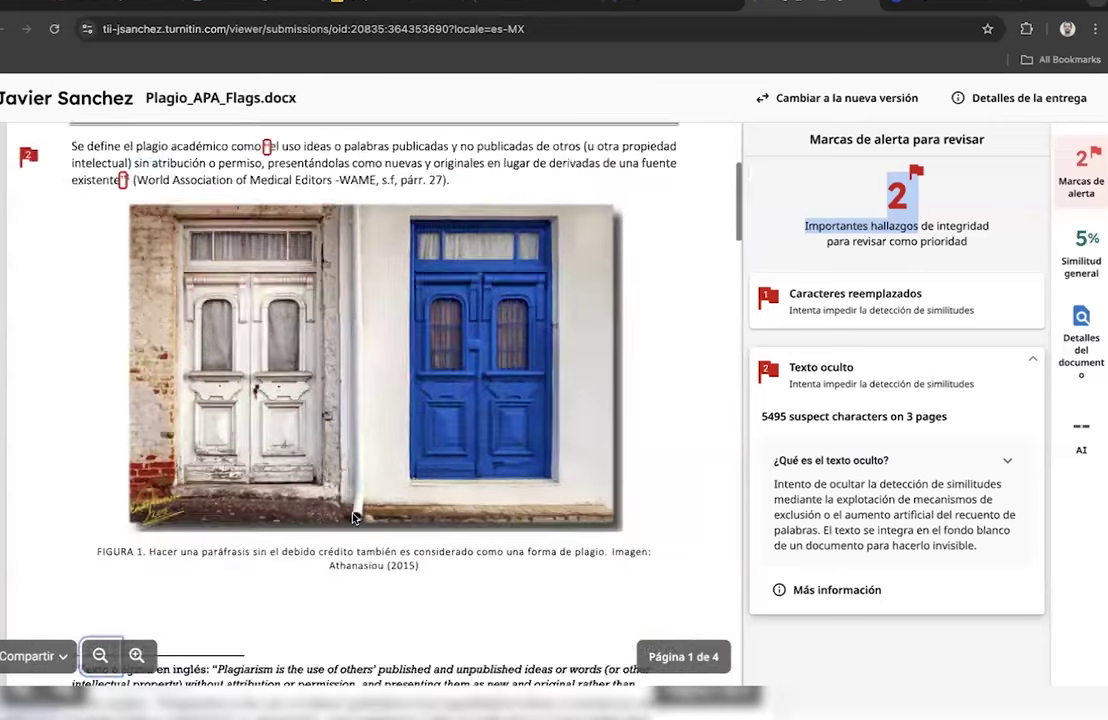
{"action": "scroll", "coordinate": [305, 443], "scroll_direction": "down", "scroll_amount": 15}
{"action": "scroll", "coordinate": [352, 518], "scroll_direction": "up", "scroll_amount": 1}
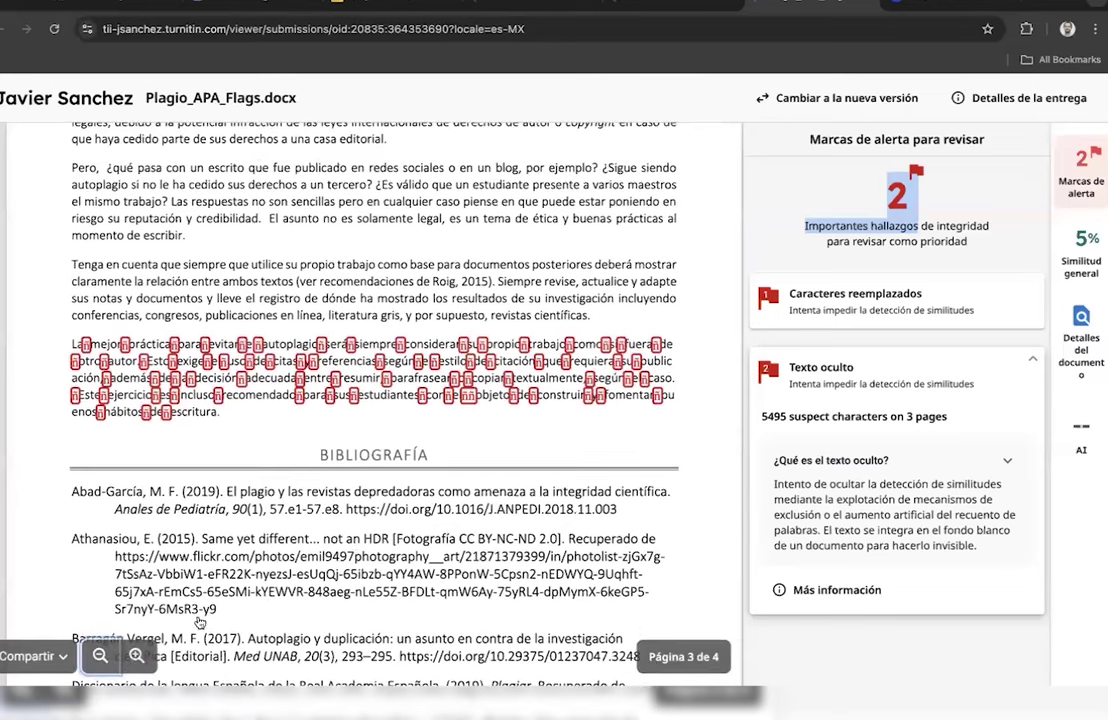
{"action": "left_click", "coordinate": [136, 655]}
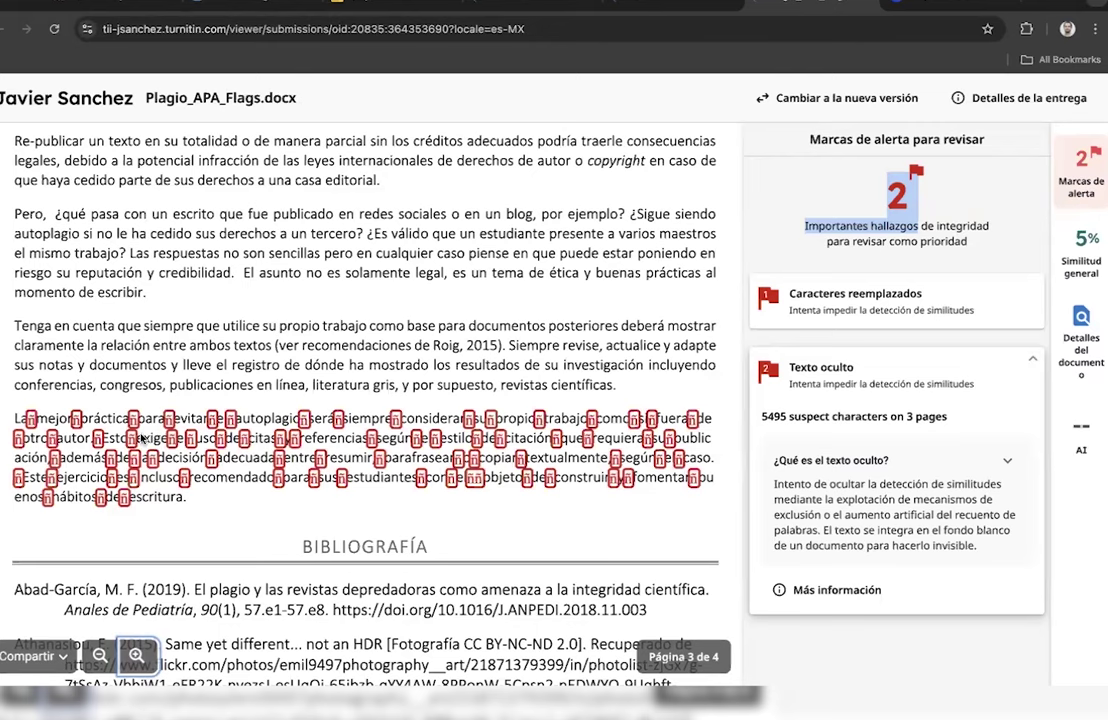
- Highlight the page 3 paragraph containing the hidden characters to examine how they replace the spaces, and clear the selection
{"action": "left_click_drag", "start_coordinate": [8, 421], "coordinate": [199, 484]}
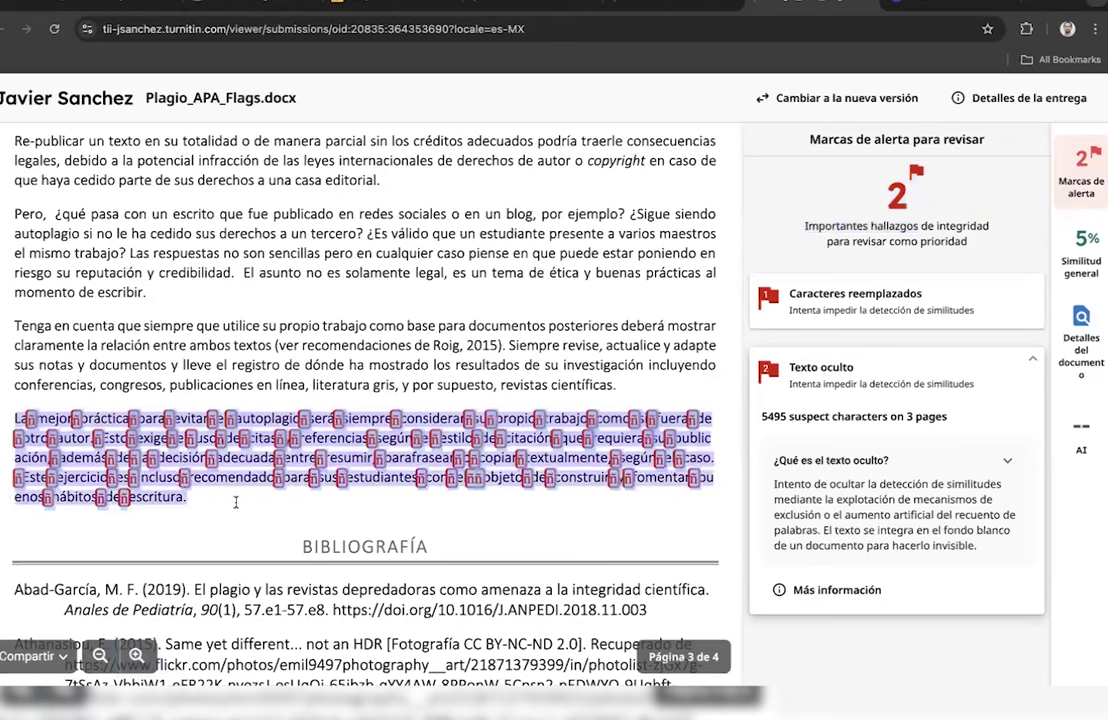
{"action": "left_click", "coordinate": [237, 510]}
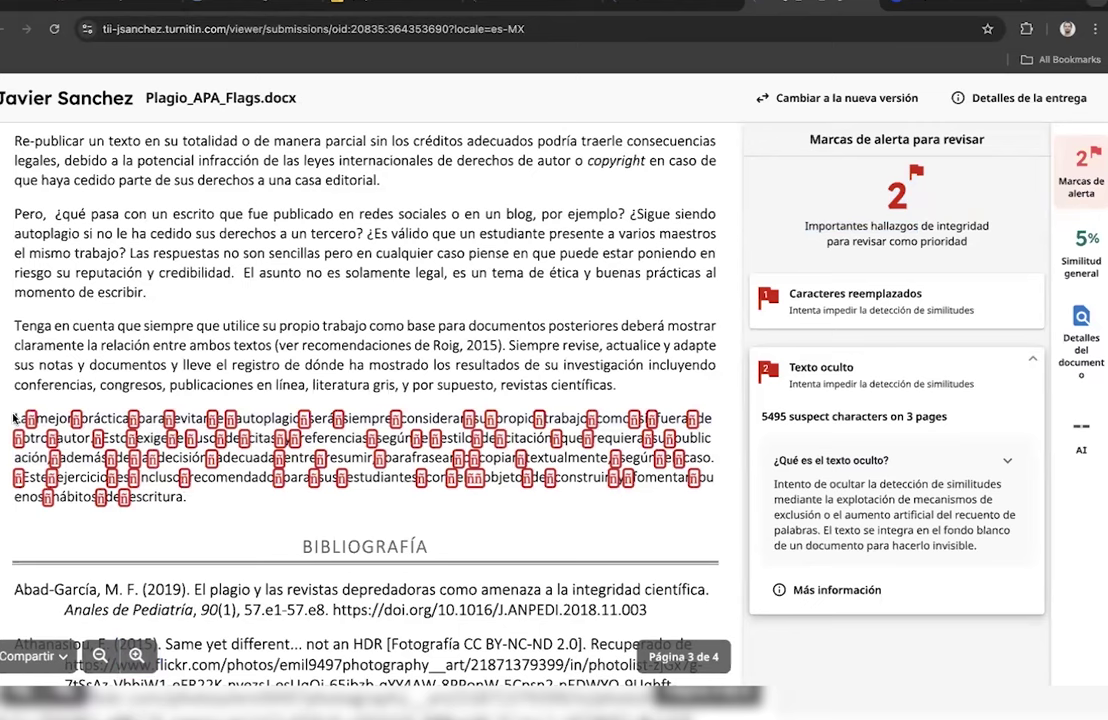
{"action": "left_click_drag", "start_coordinate": [13, 419], "coordinate": [189, 494]}
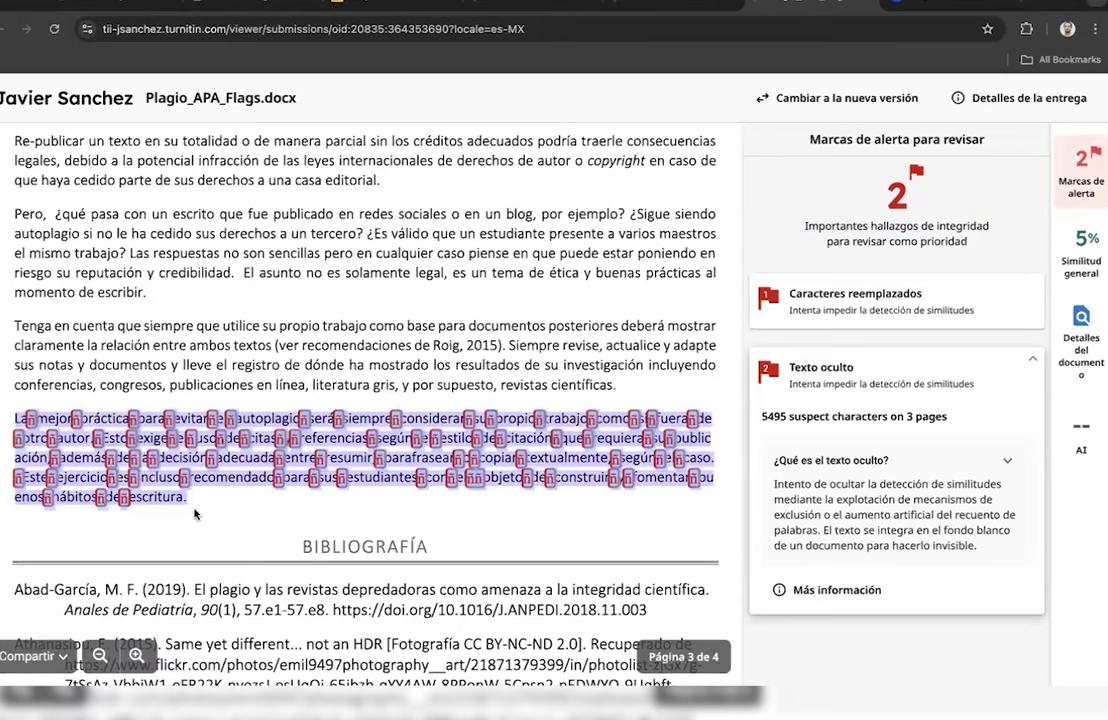
{"action": "left_click", "coordinate": [195, 514]}
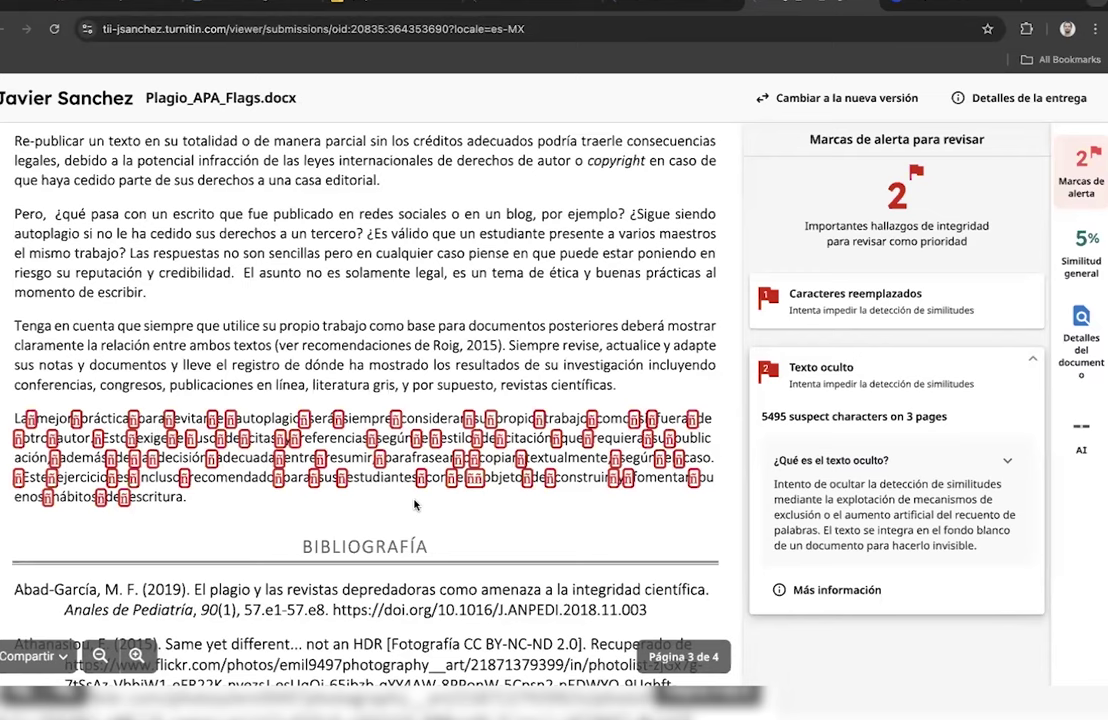
- Examine the hidden text block below the references on page 4 by selecting it with the references, and clear the selection
{"action": "scroll", "coordinate": [415, 505], "scroll_direction": "down", "scroll_amount": 10}
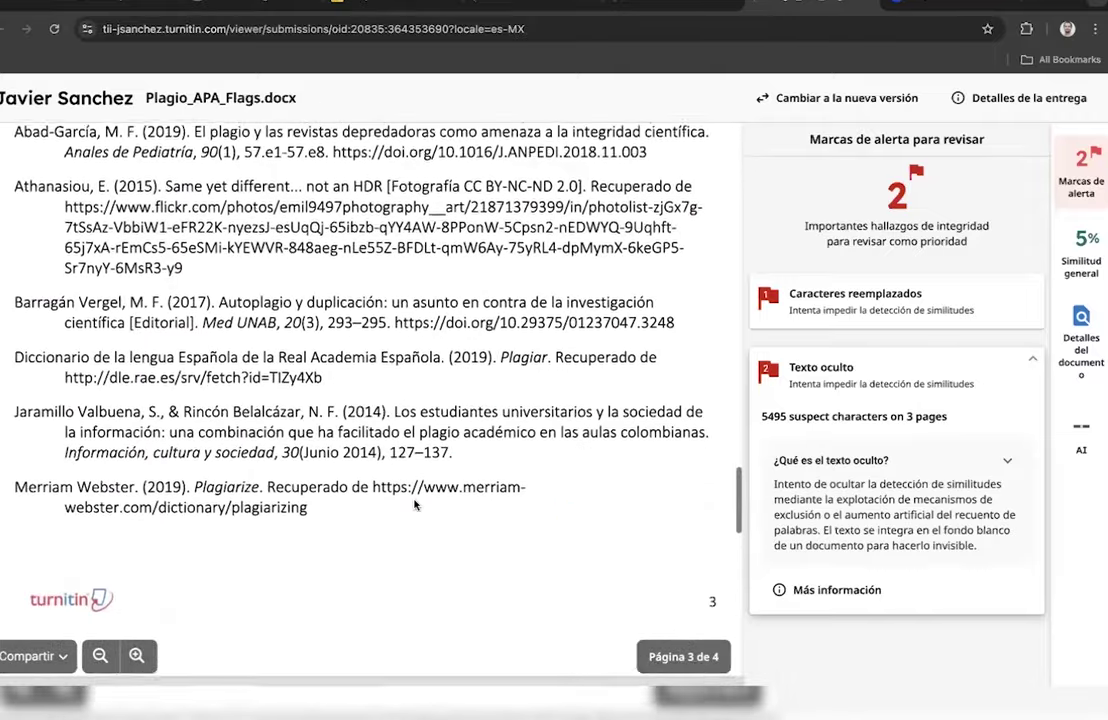
{"action": "scroll", "coordinate": [415, 505], "scroll_direction": "down", "scroll_amount": 2}
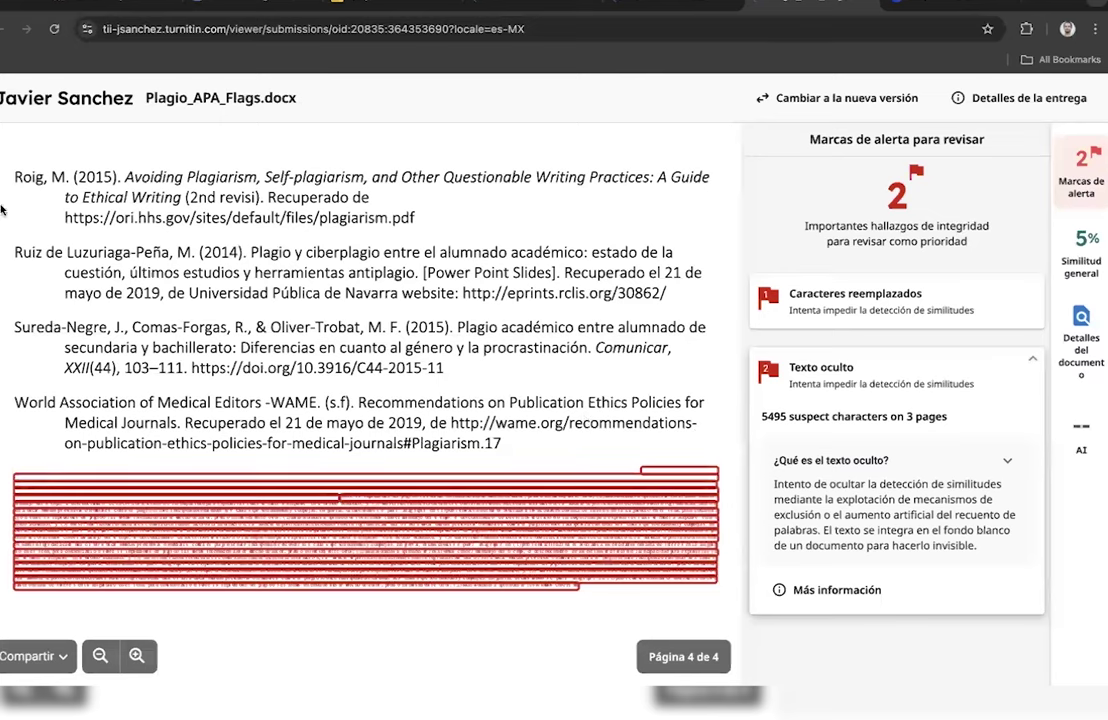
{"action": "left_click_drag", "start_coordinate": [17, 176], "coordinate": [500, 441]}
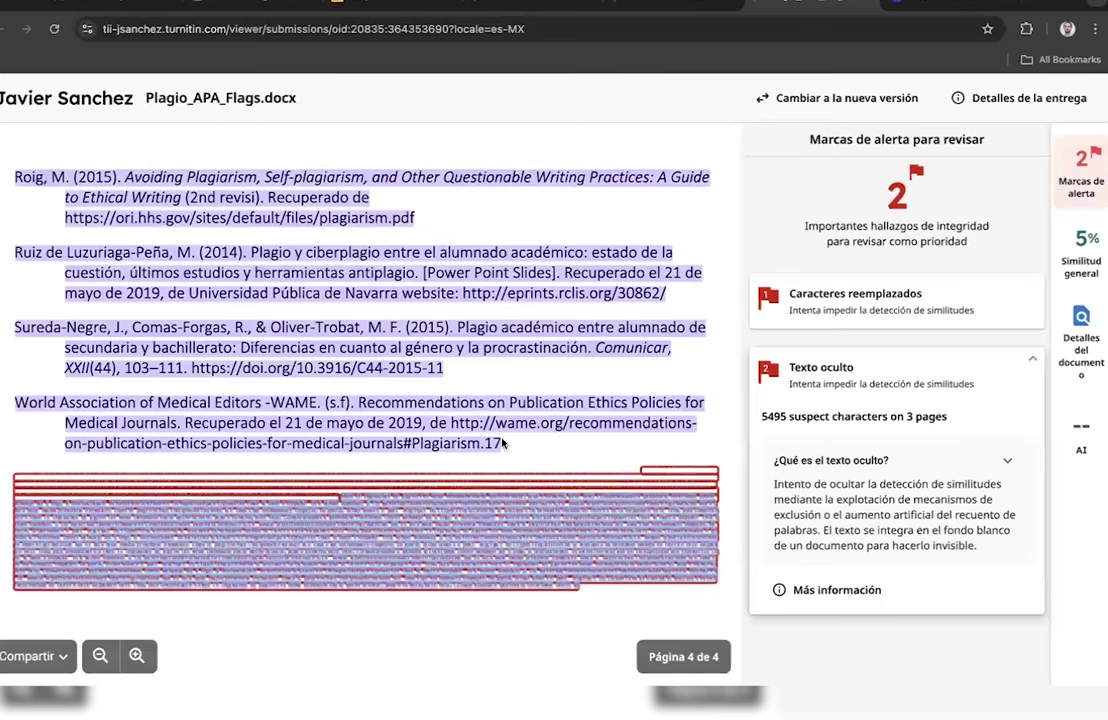
{"action": "left_click", "coordinate": [507, 442]}
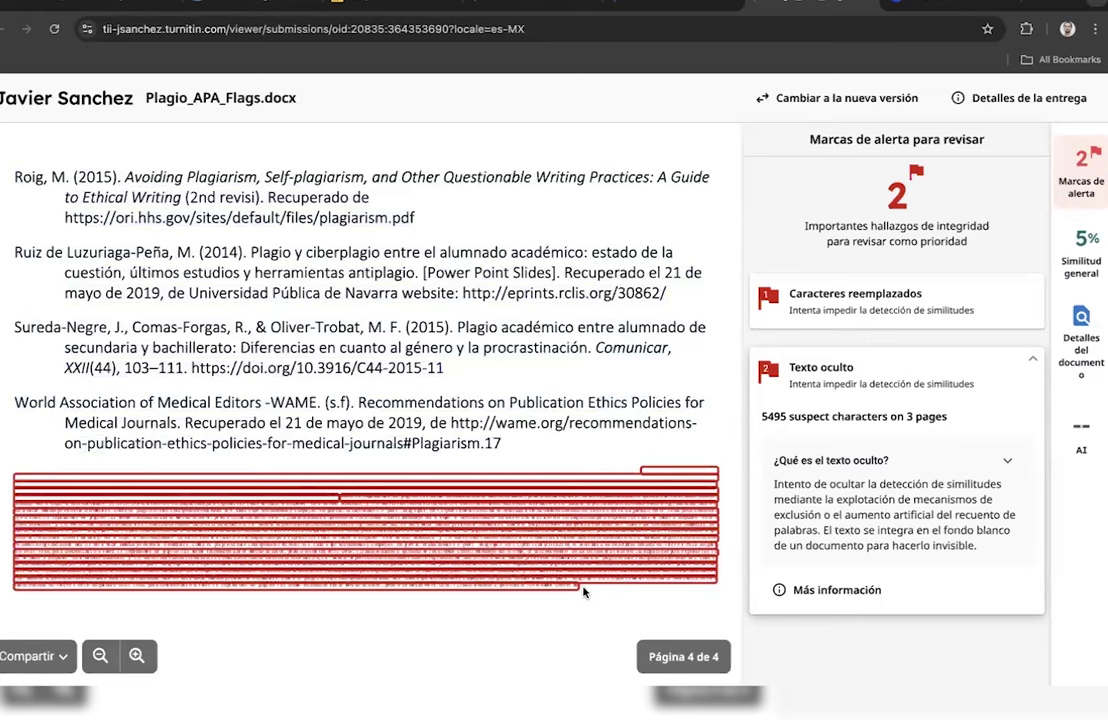
{"action": "left_click_drag", "start_coordinate": [535, 572], "coordinate": [12, 177]}
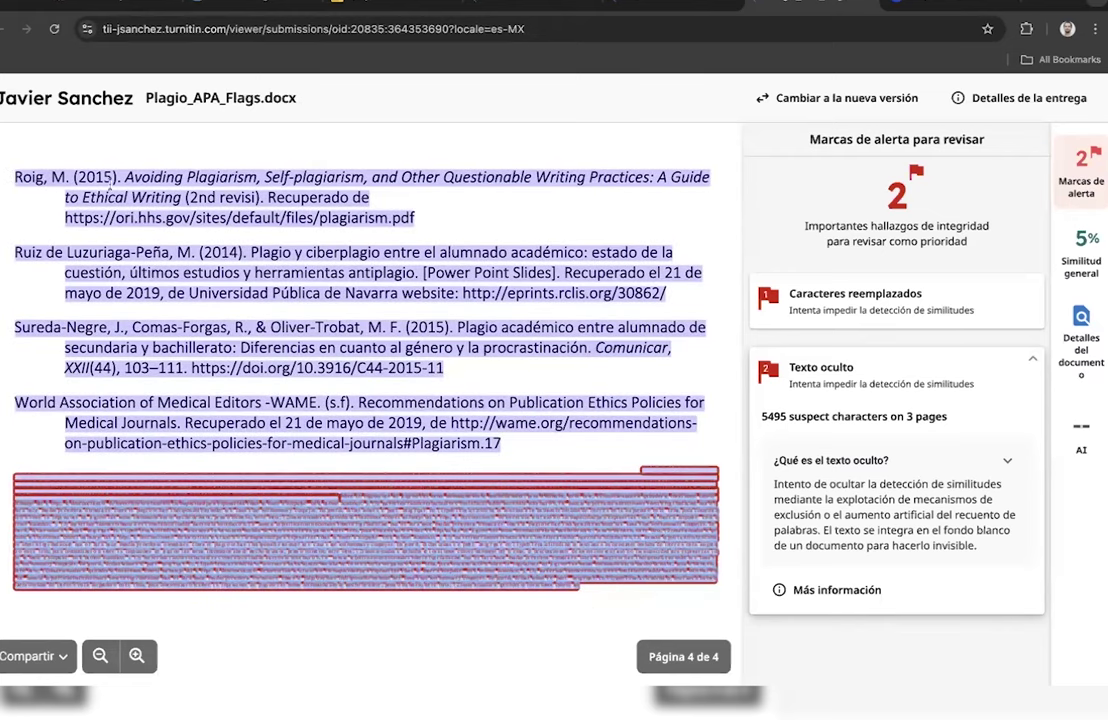
{"action": "left_click", "coordinate": [197, 225]}
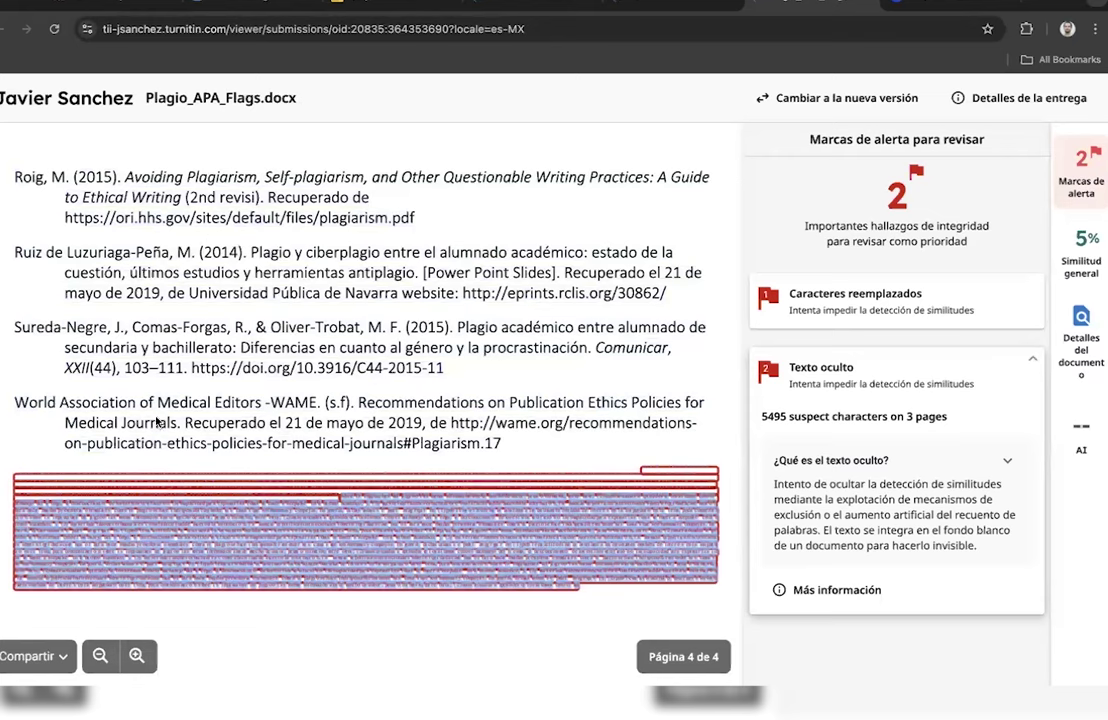
{"action": "left_click", "coordinate": [13, 178]}
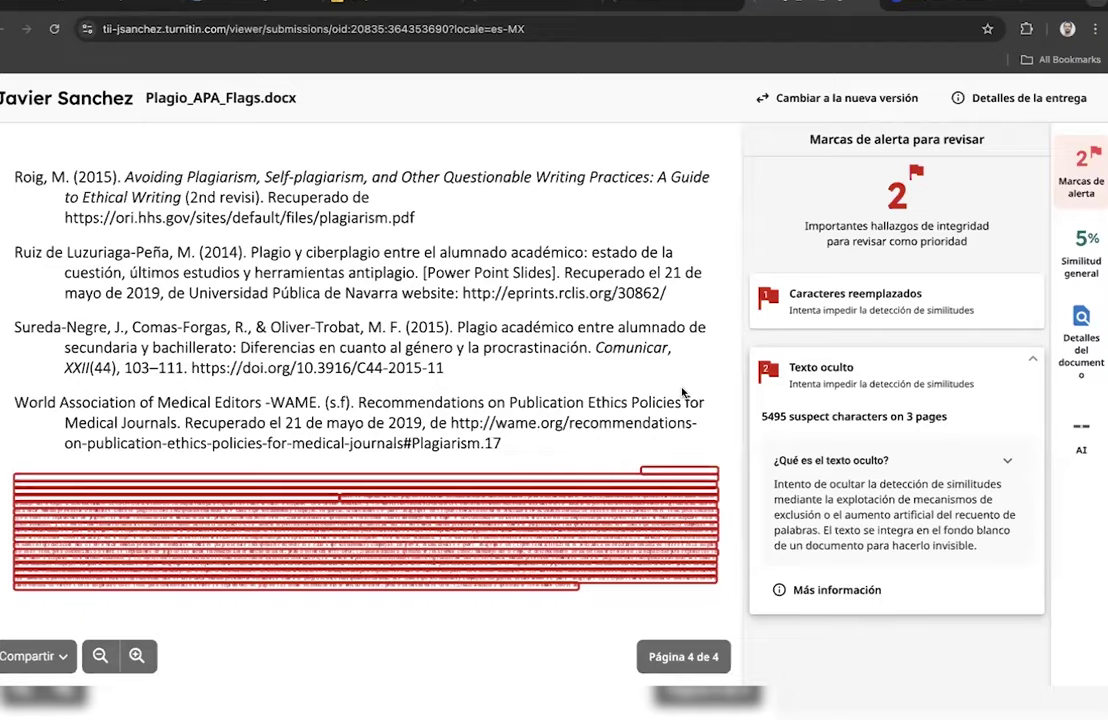
- Return to page 1, switch to Mis archivos, and open the similarity report of Academic integrity 100.docx
{"action": "scroll", "coordinate": [683, 392], "scroll_direction": "up", "scroll_amount": 10}
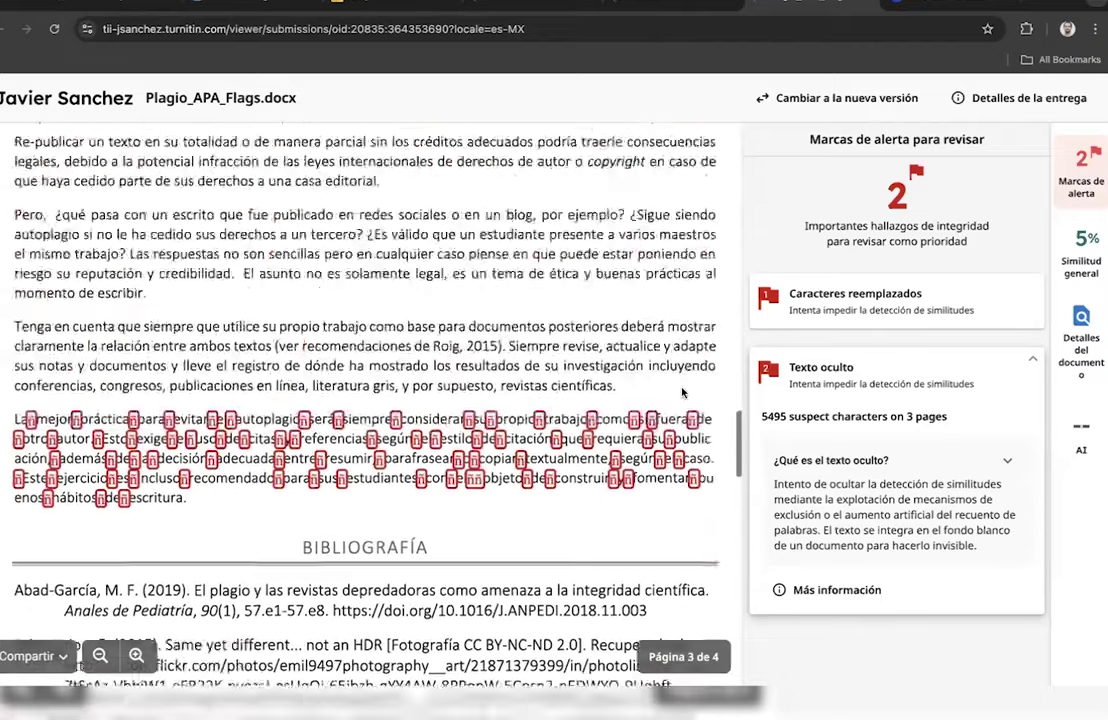
{"action": "scroll", "coordinate": [683, 392], "scroll_direction": "up", "scroll_amount": 15}
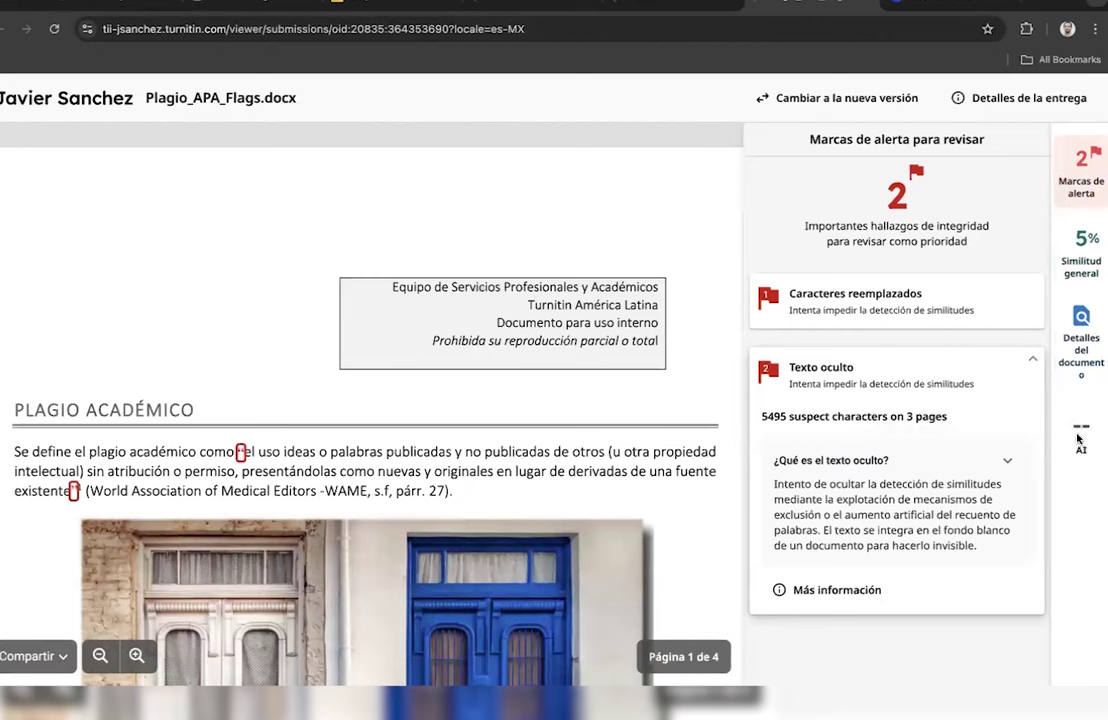
{"action": "mouse_move", "coordinate": [1081, 448]}
{"action": "left_click", "coordinate": [620, 4]}
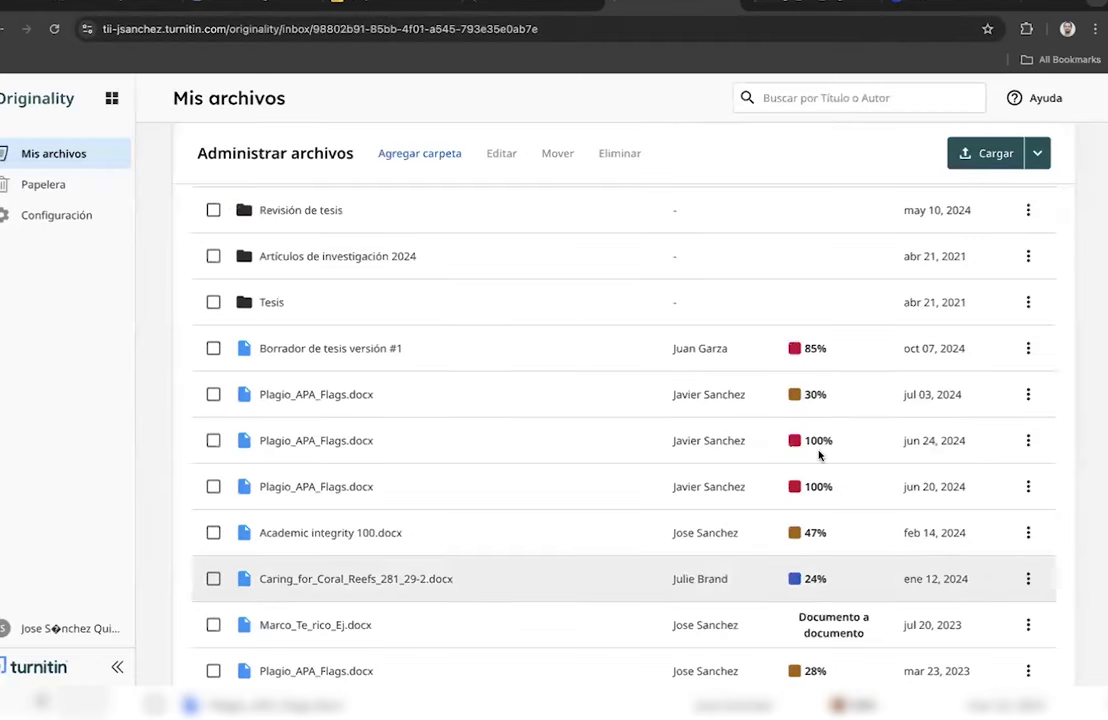
{"action": "scroll", "coordinate": [818, 455], "scroll_direction": "down", "scroll_amount": 1}
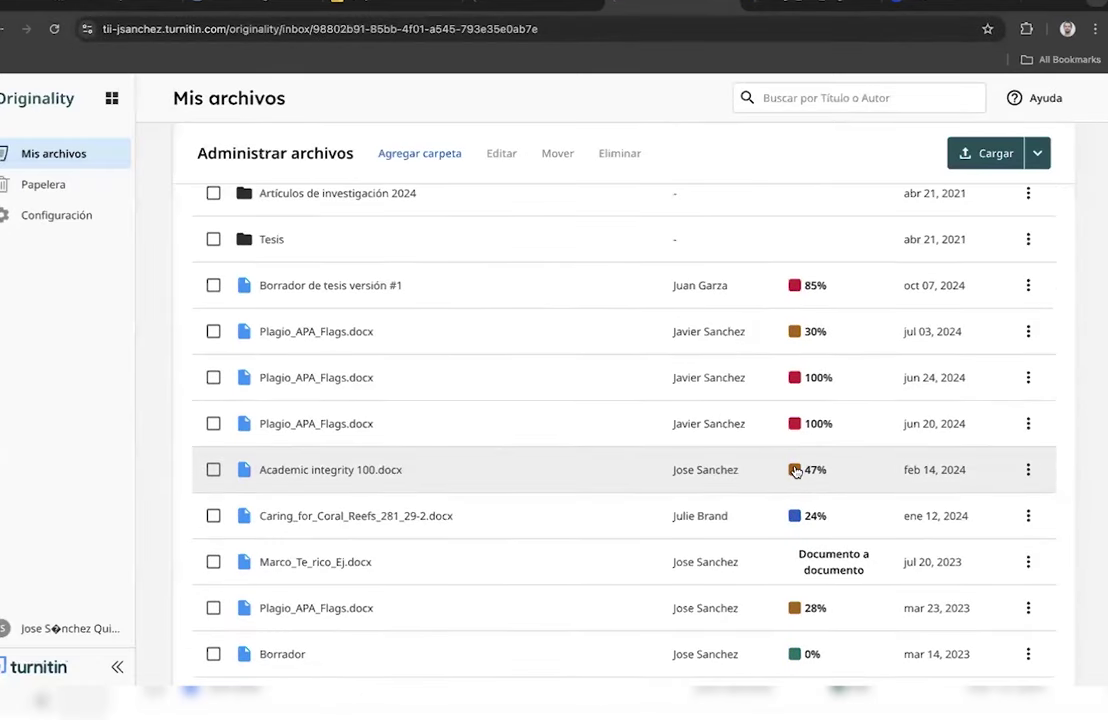
{"action": "left_click", "coordinate": [795, 470]}
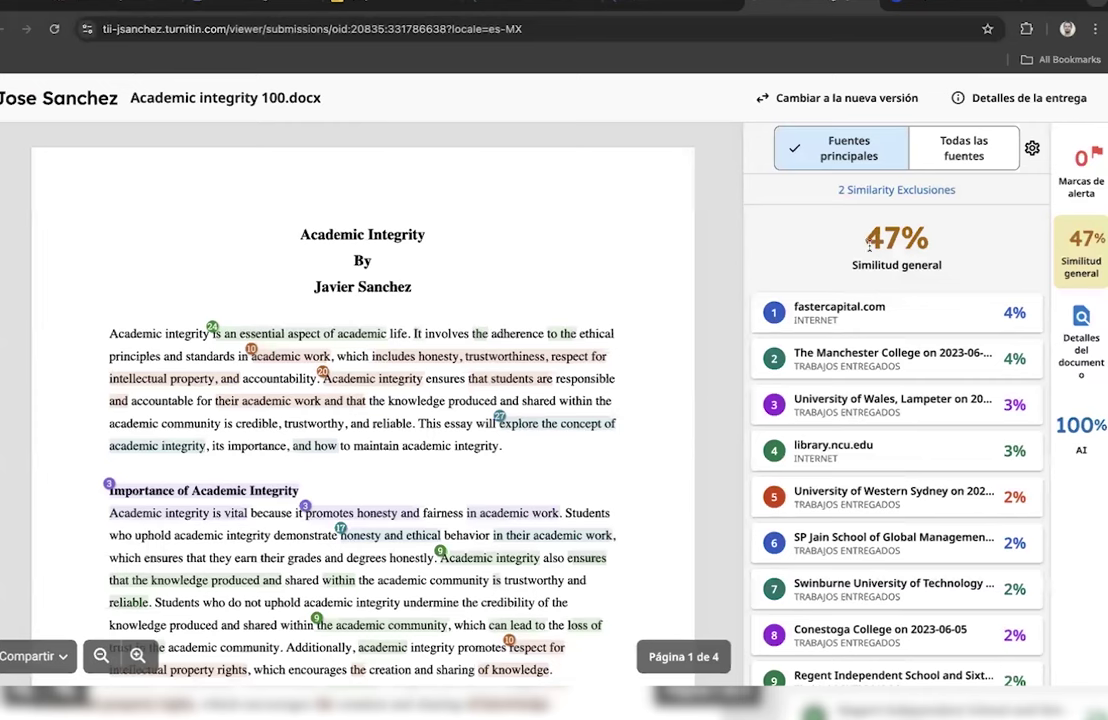
- Examine the report's overall similarity score and display the caution note on its AI indicator
{"action": "left_click_drag", "start_coordinate": [865, 238], "coordinate": [944, 264]}
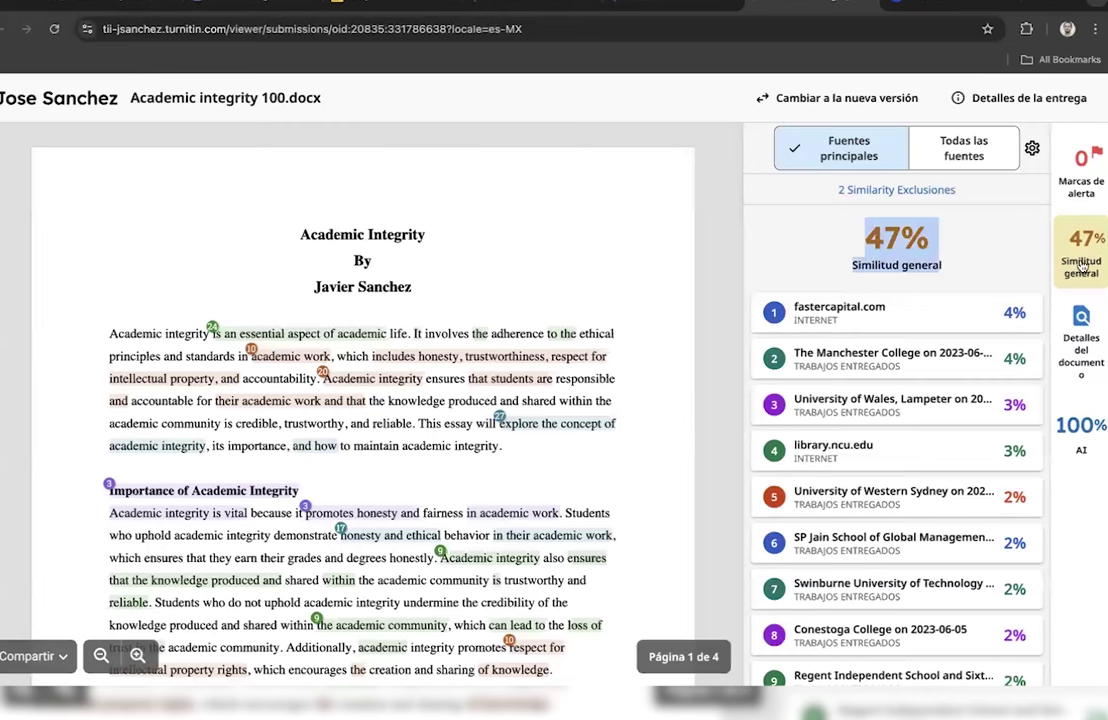
{"action": "left_click", "coordinate": [980, 259]}
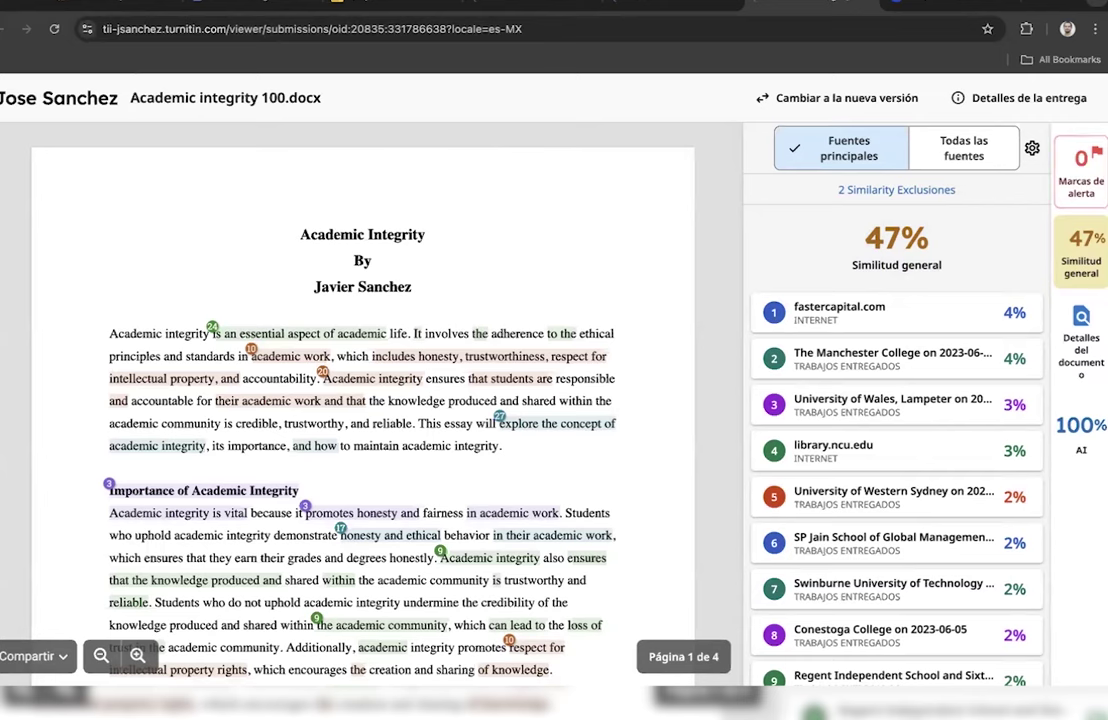
{"action": "mouse_move", "coordinate": [1080, 432]}
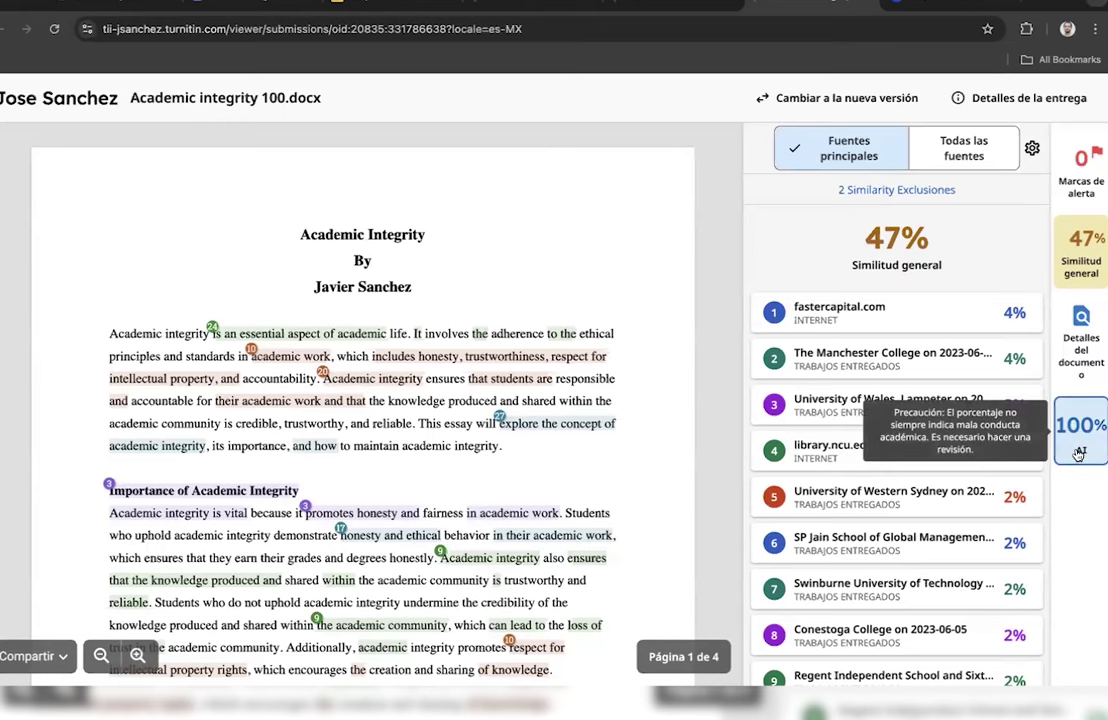
- Open the submission's AI writing report and compare it with the similarity report
{"action": "left_click", "coordinate": [1078, 453]}
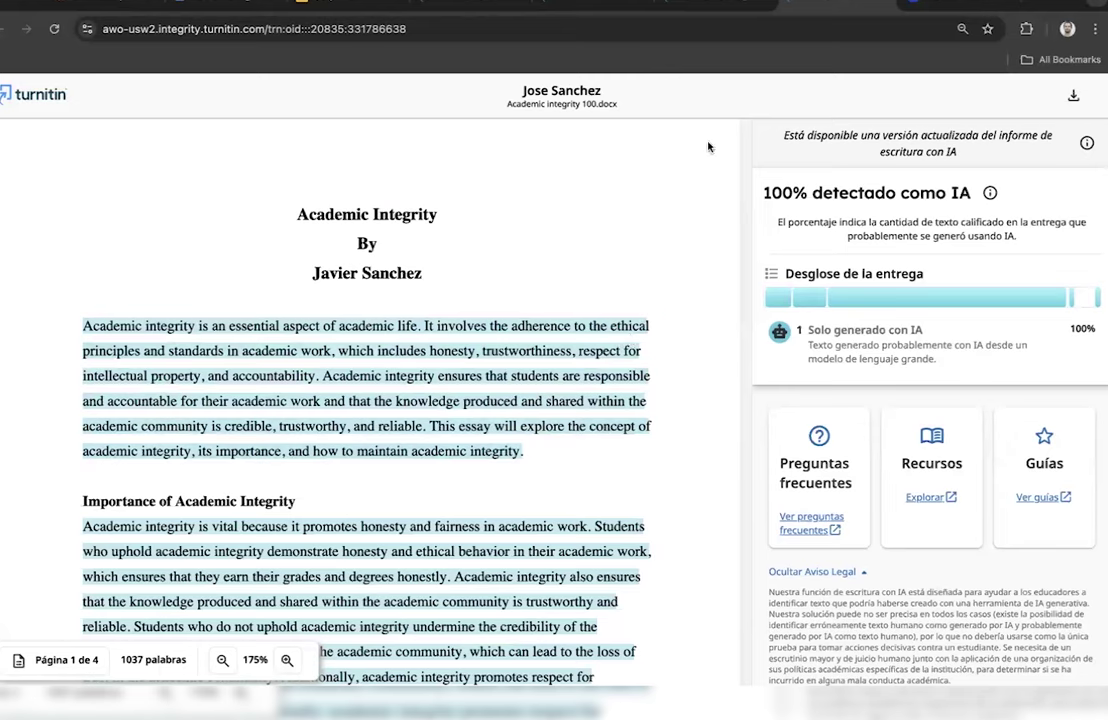
{"action": "left_click", "coordinate": [704, 12]}
{"action": "scroll", "coordinate": [600, 356], "scroll_direction": "down", "scroll_amount": 2}
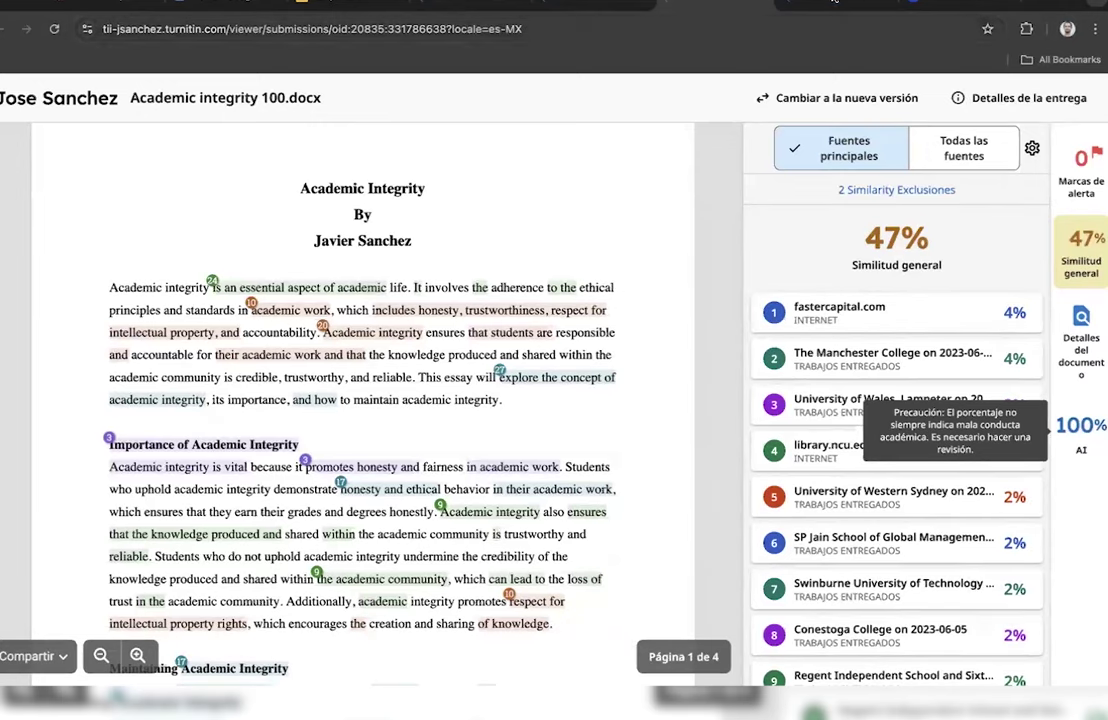
{"action": "key", "text": "ctrl+Tab"}
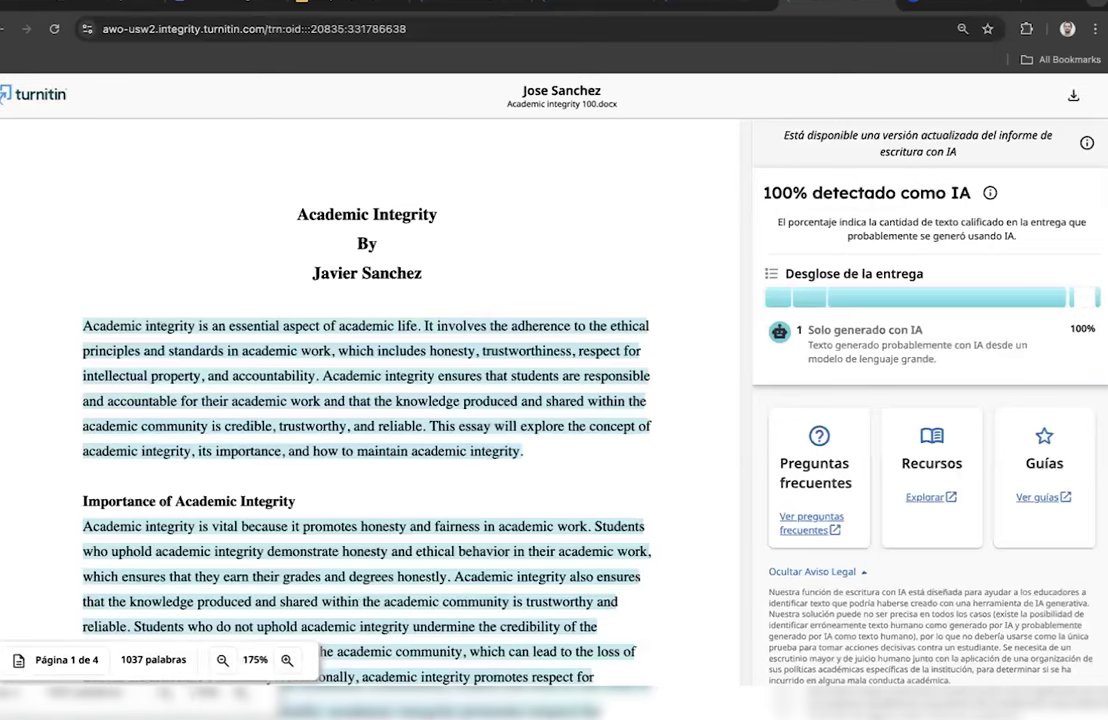
{"action": "scroll", "coordinate": [596, 527], "scroll_direction": "down", "scroll_amount": 1}
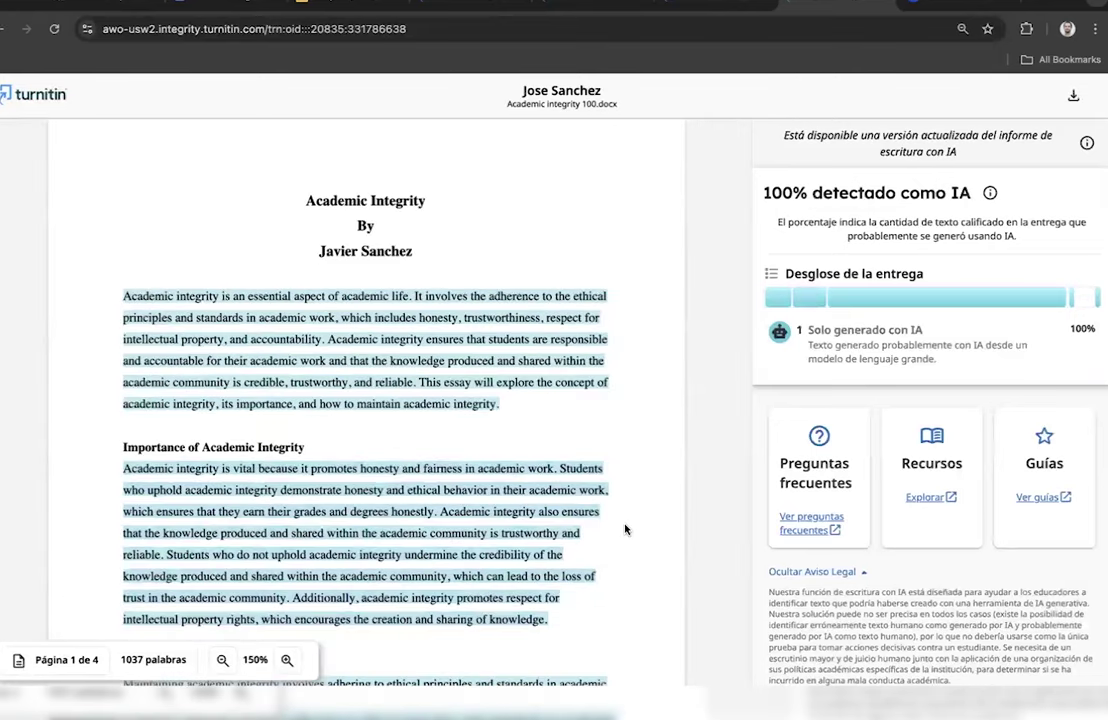
- Examine the AI-highlighted passages on the document's first pages together with the report's overall AI percentage
{"action": "scroll", "coordinate": [625, 530], "scroll_direction": "down", "scroll_amount": 4}
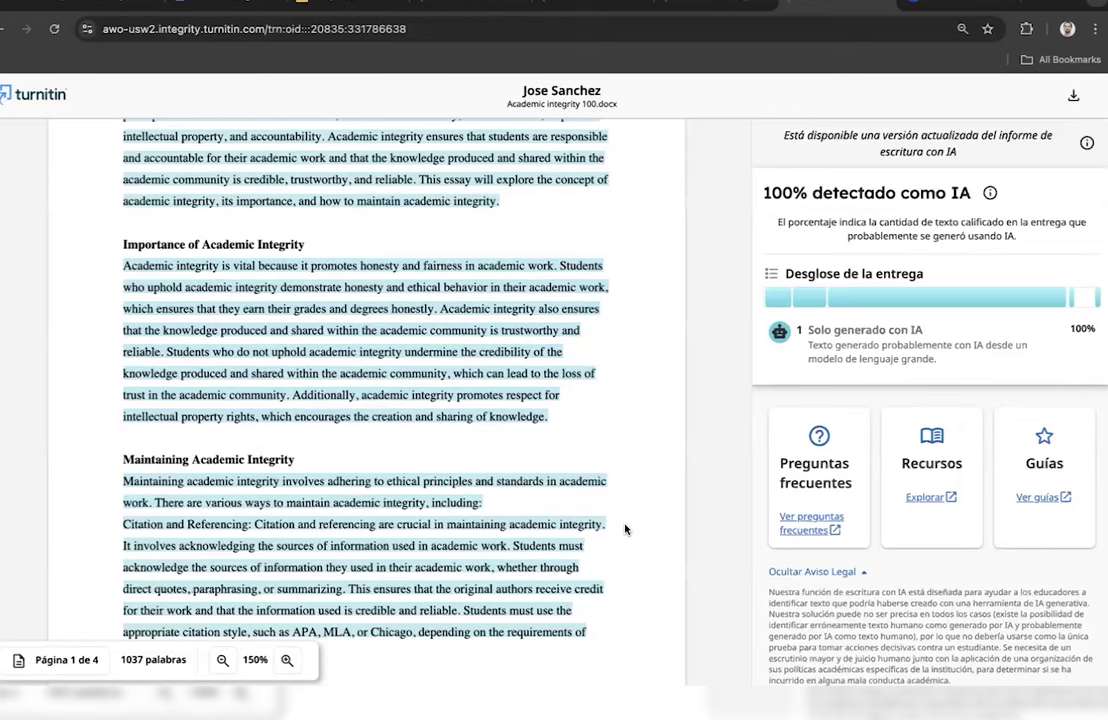
{"action": "scroll", "coordinate": [623, 423], "scroll_direction": "up", "scroll_amount": 4}
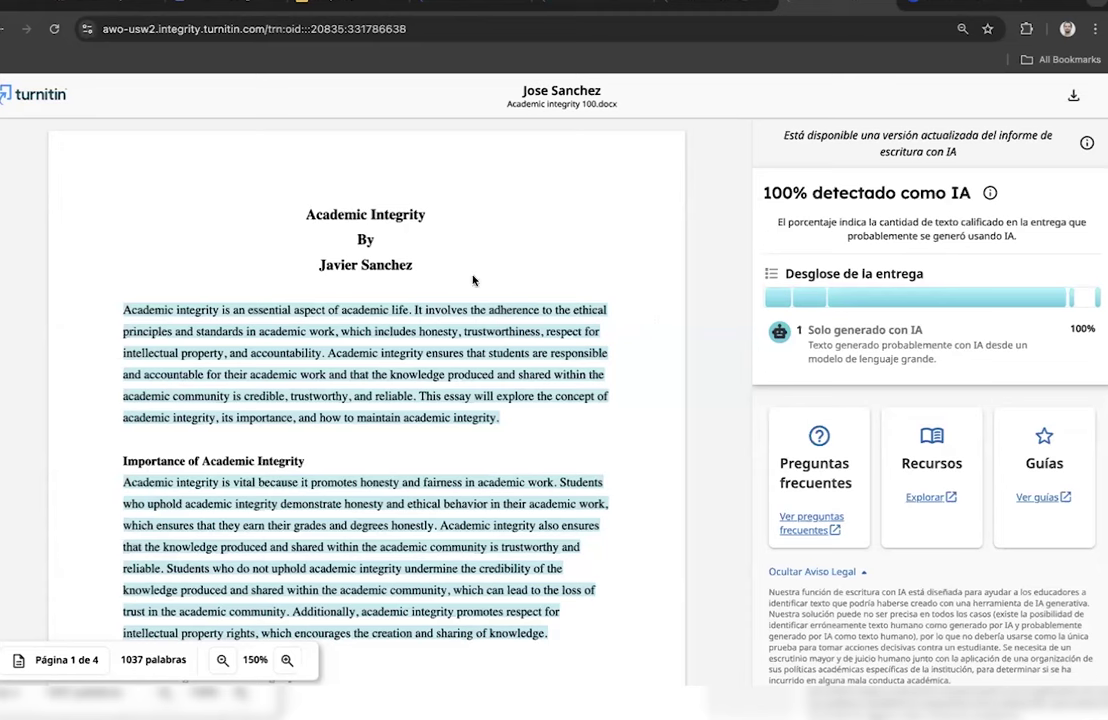
{"action": "scroll", "coordinate": [651, 382], "scroll_direction": "down", "scroll_amount": 1}
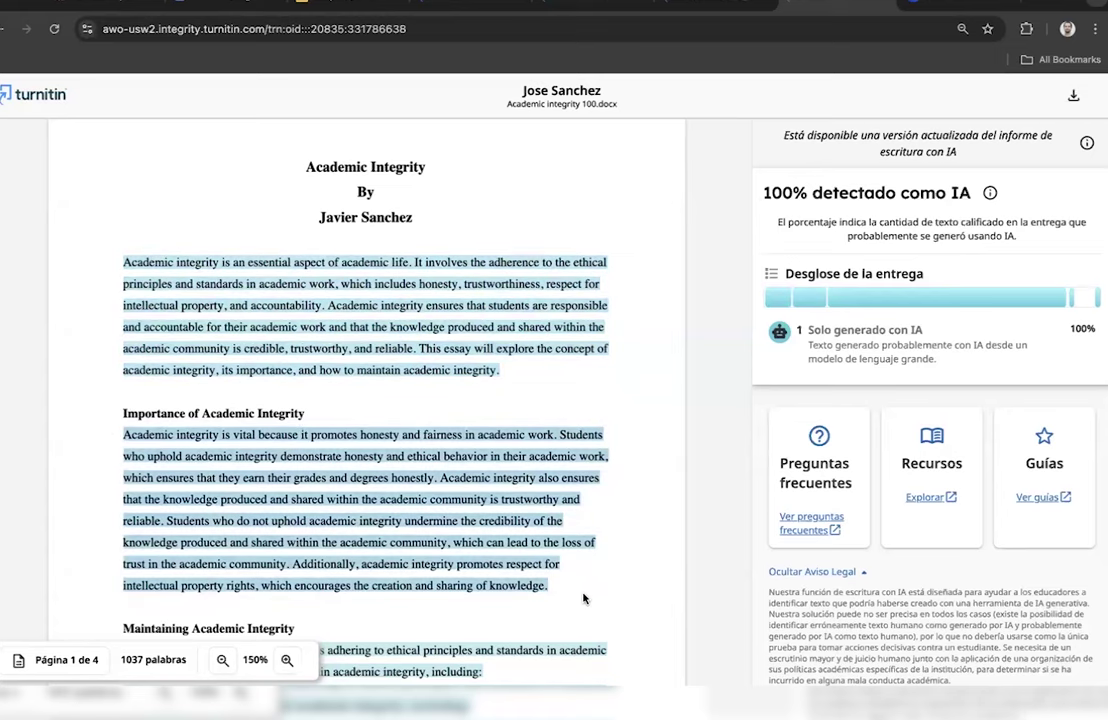
{"action": "scroll", "coordinate": [619, 620], "scroll_direction": "down", "scroll_amount": 1}
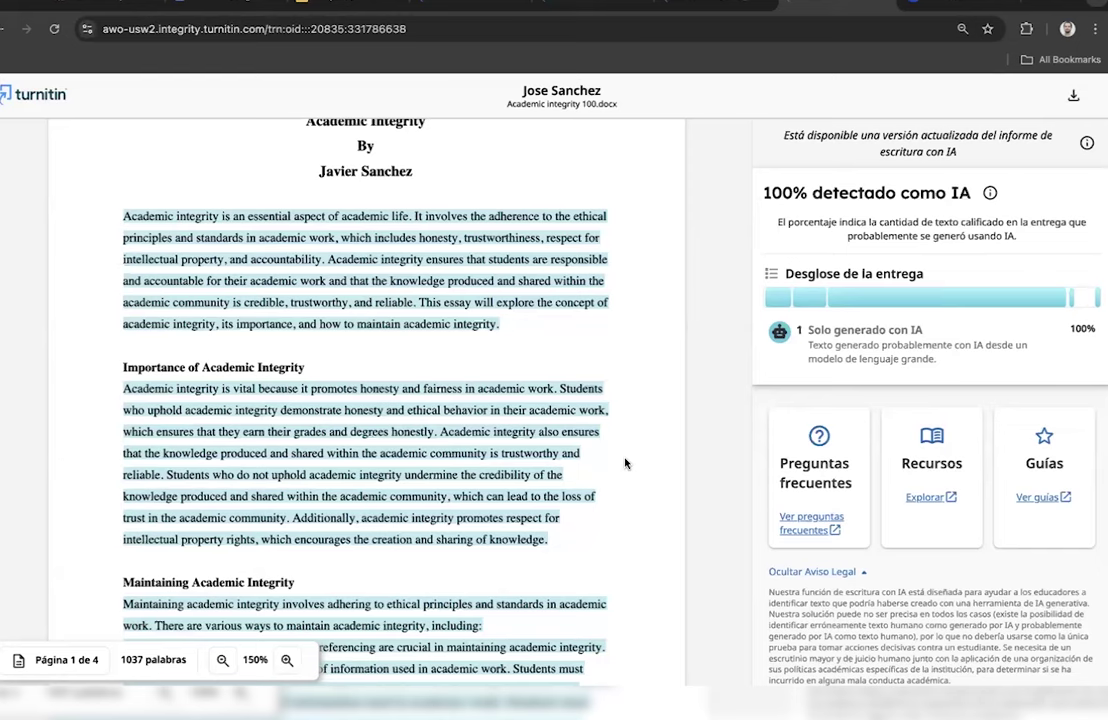
{"action": "left_click_drag", "start_coordinate": [763, 192], "coordinate": [810, 192]}
{"action": "scroll", "coordinate": [651, 328], "scroll_direction": "down", "scroll_amount": 5}
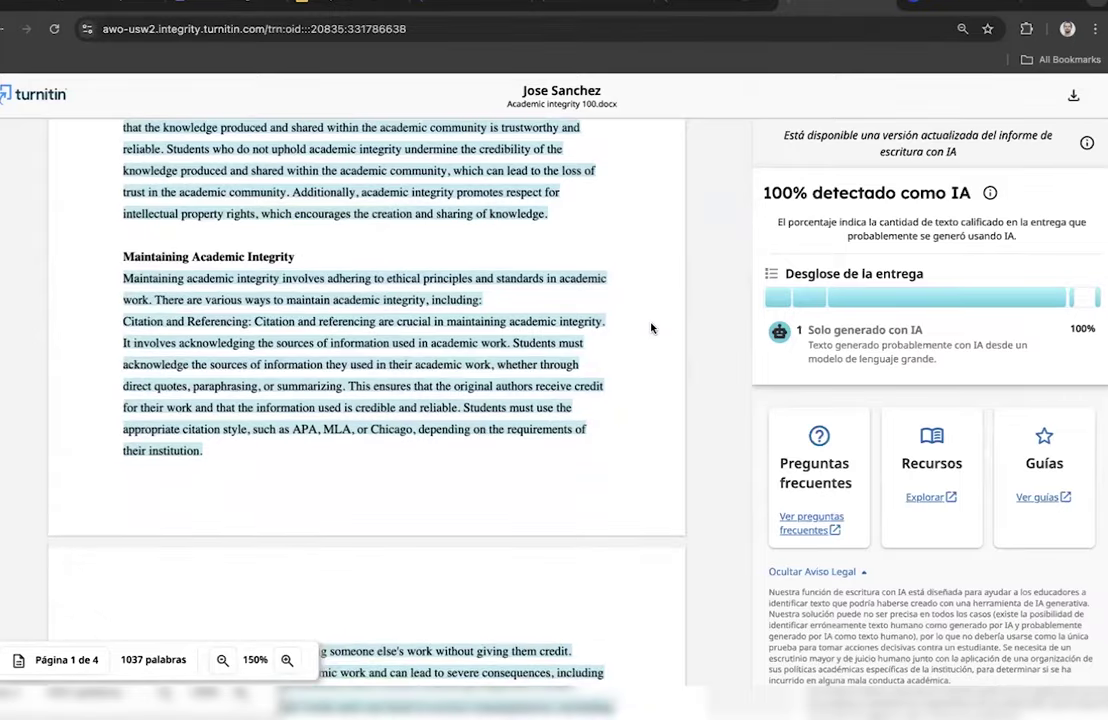
{"action": "scroll", "coordinate": [651, 328], "scroll_direction": "up", "scroll_amount": 6}
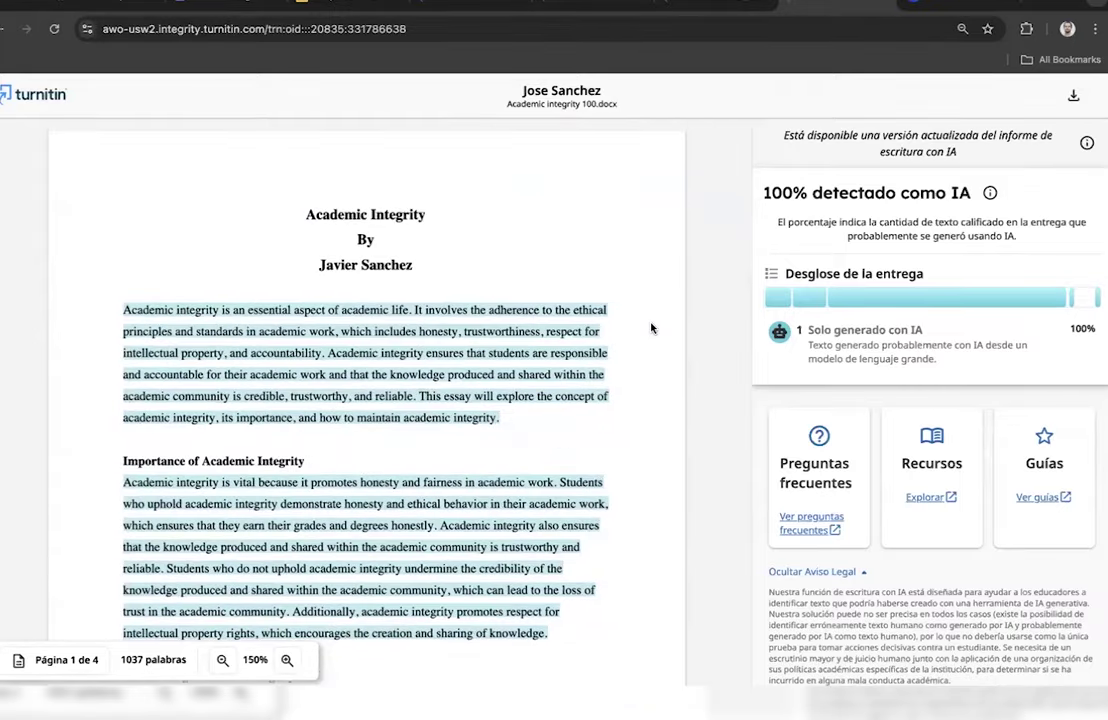
{"action": "scroll", "coordinate": [651, 328], "scroll_direction": "down", "scroll_amount": 1}
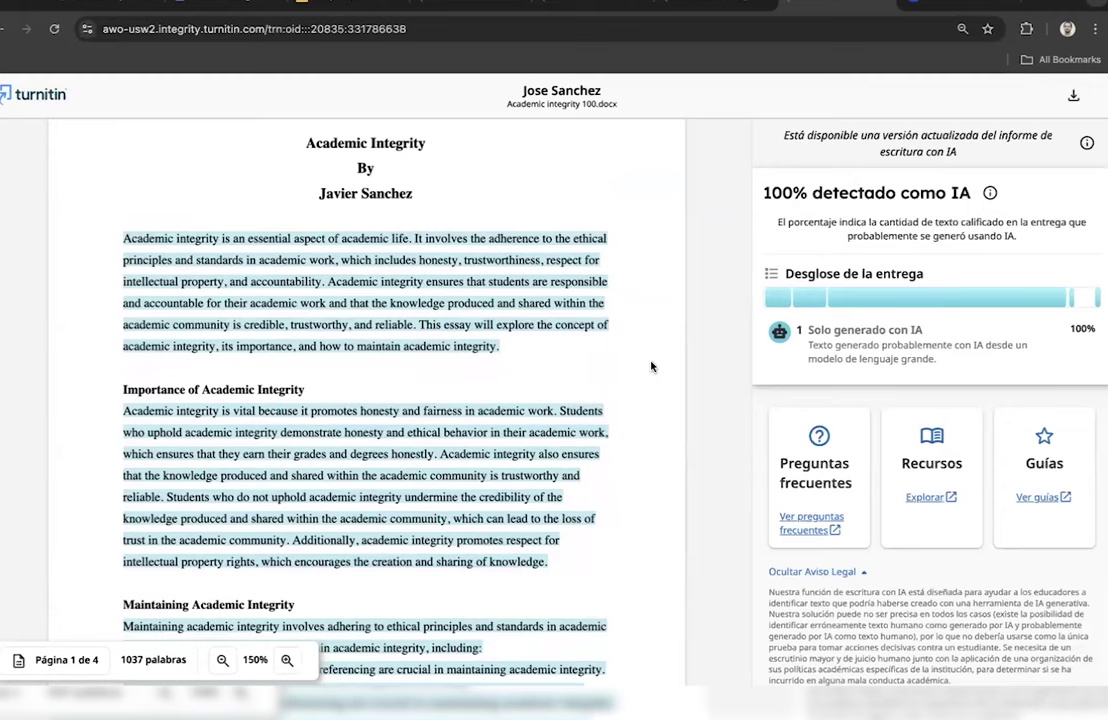
- Open the AI report's Recursos page, browse its Professional learning resources, and return to the AI report
{"action": "left_click", "coordinate": [724, 6]}
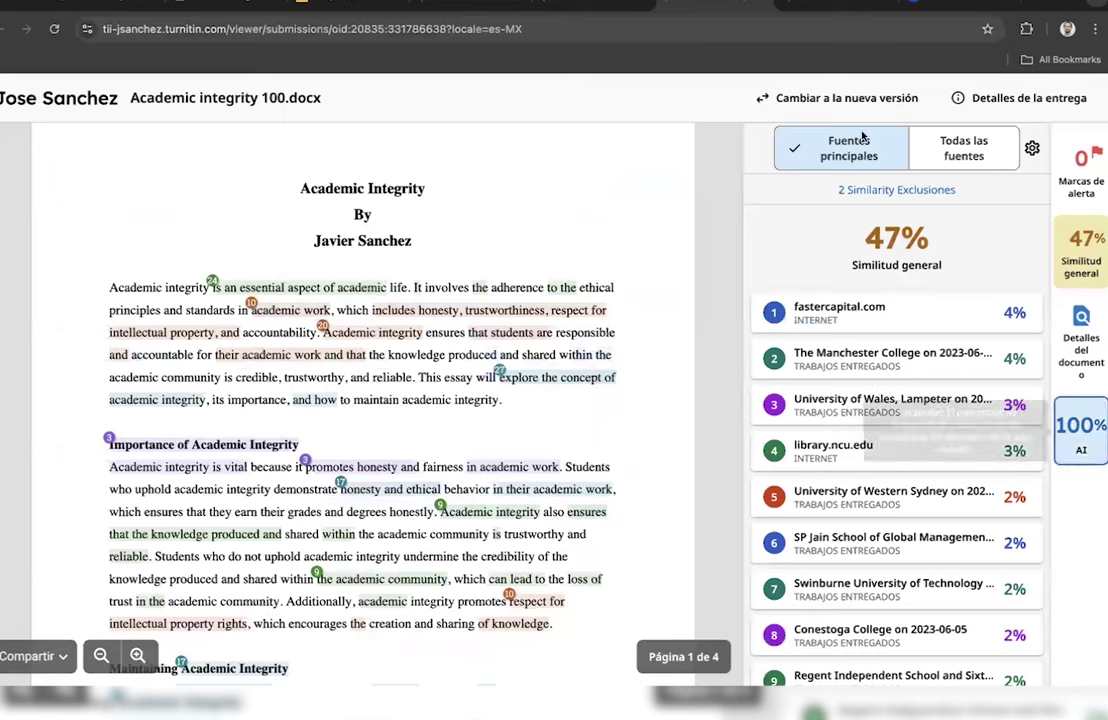
{"action": "left_click", "coordinate": [725, 8]}
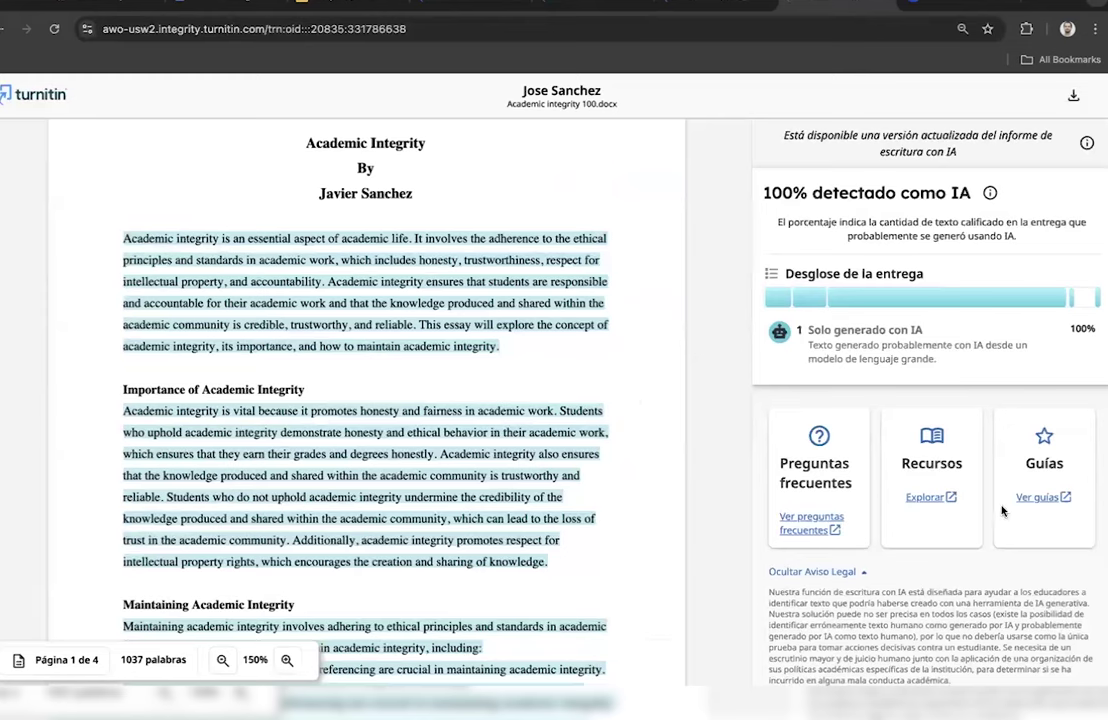
{"action": "left_click", "coordinate": [930, 503]}
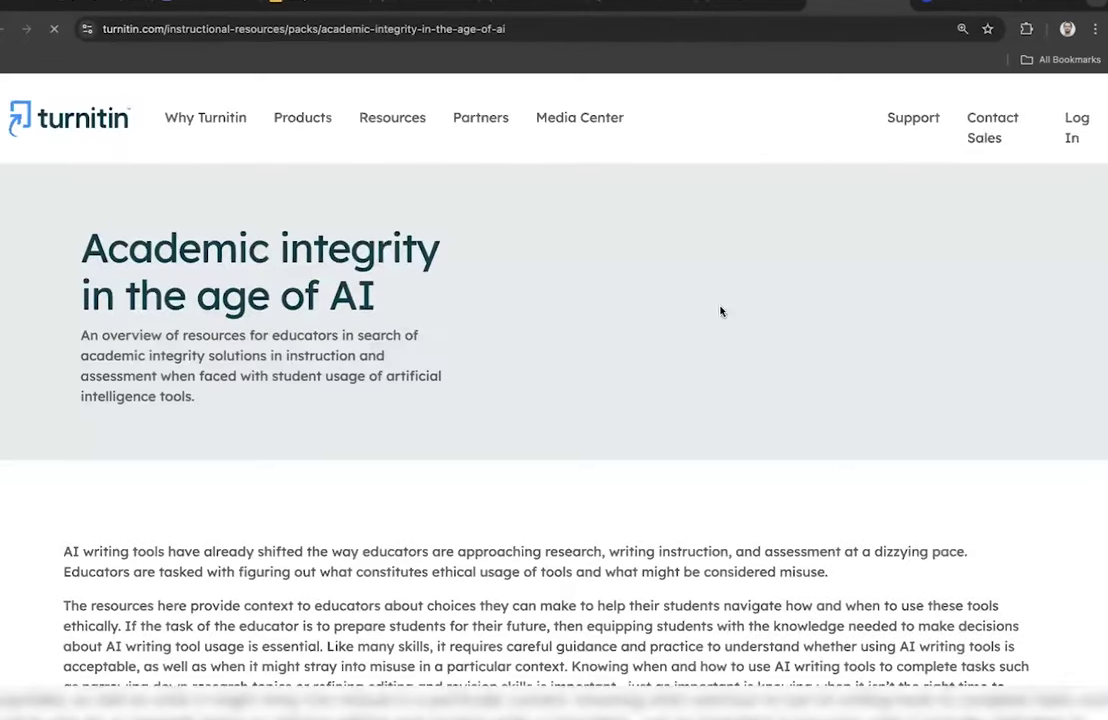
{"action": "scroll", "coordinate": [59, 440], "scroll_direction": "down", "scroll_amount": 3}
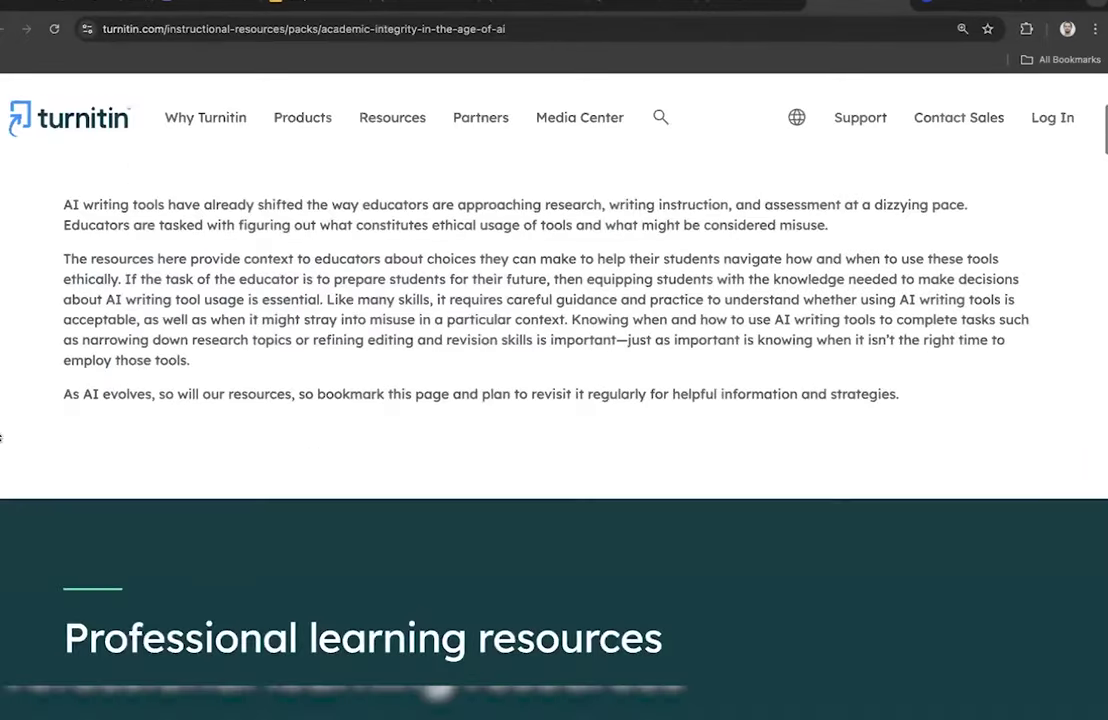
{"action": "scroll", "coordinate": [0, 437], "scroll_direction": "down", "scroll_amount": 5}
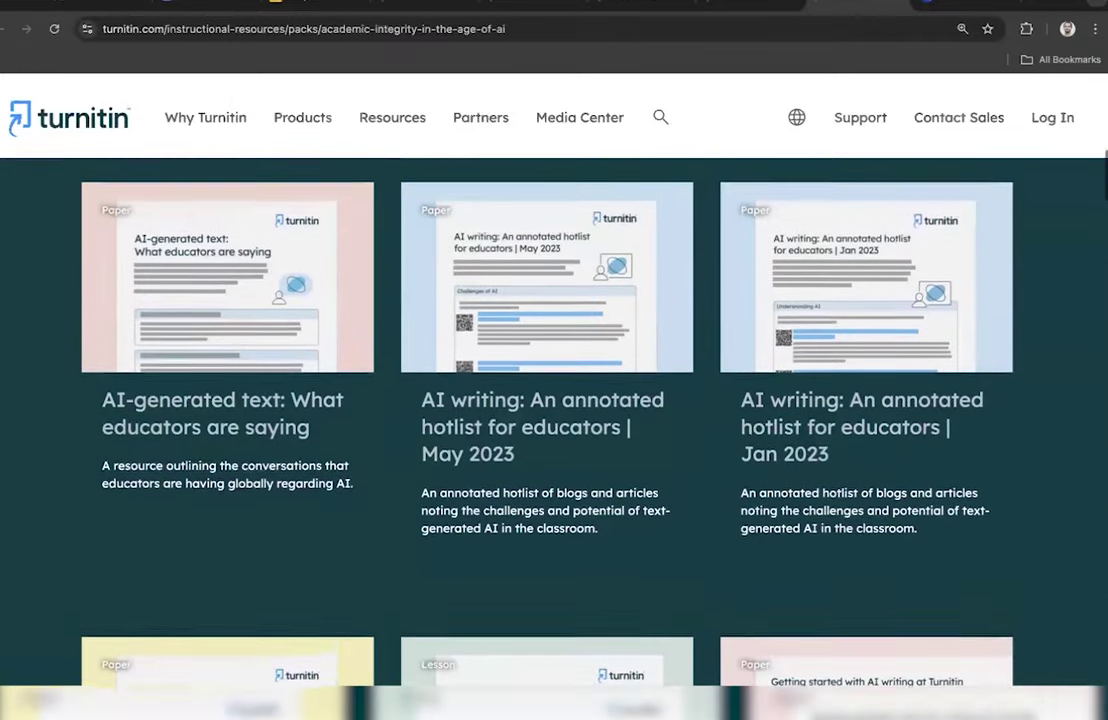
{"action": "scroll", "coordinate": [478, 380], "scroll_direction": "up", "scroll_amount": 1}
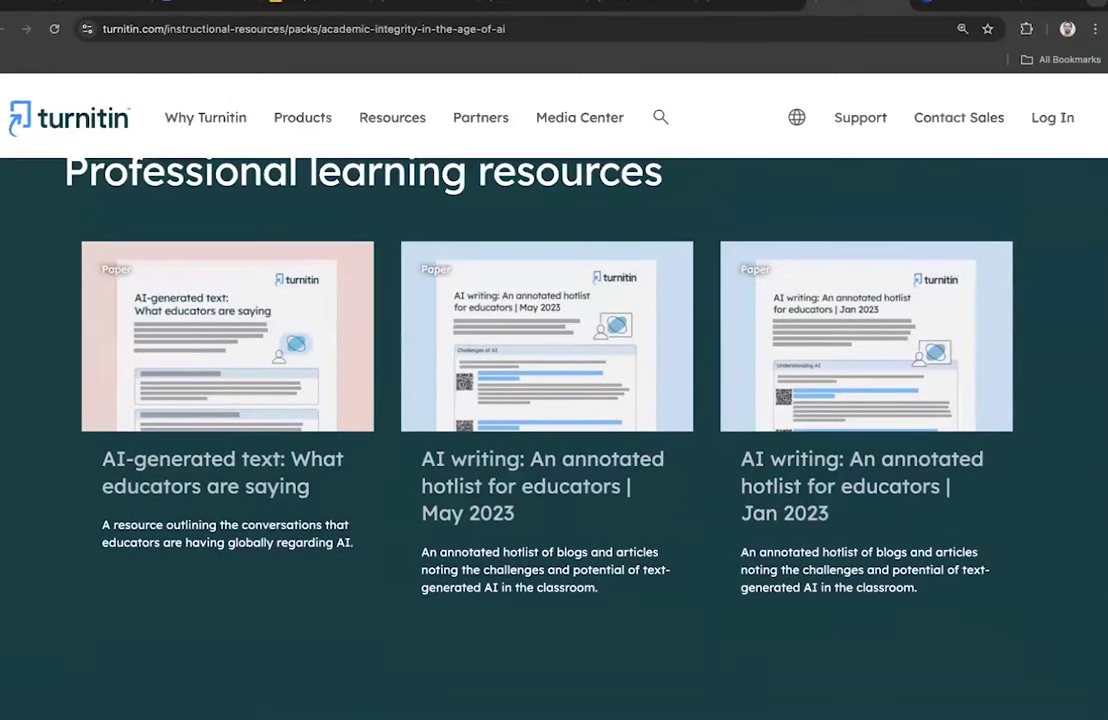
{"action": "scroll", "coordinate": [462, 400], "scroll_direction": "down", "scroll_amount": 6}
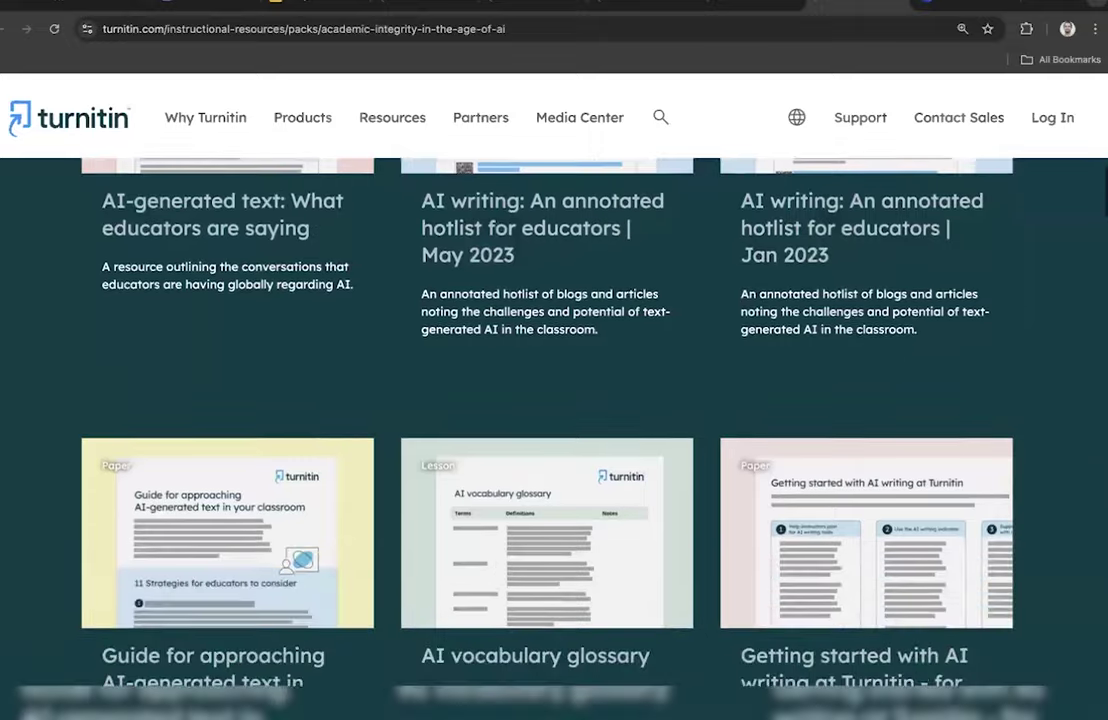
{"action": "scroll", "coordinate": [462, 400], "scroll_direction": "down", "scroll_amount": 2}
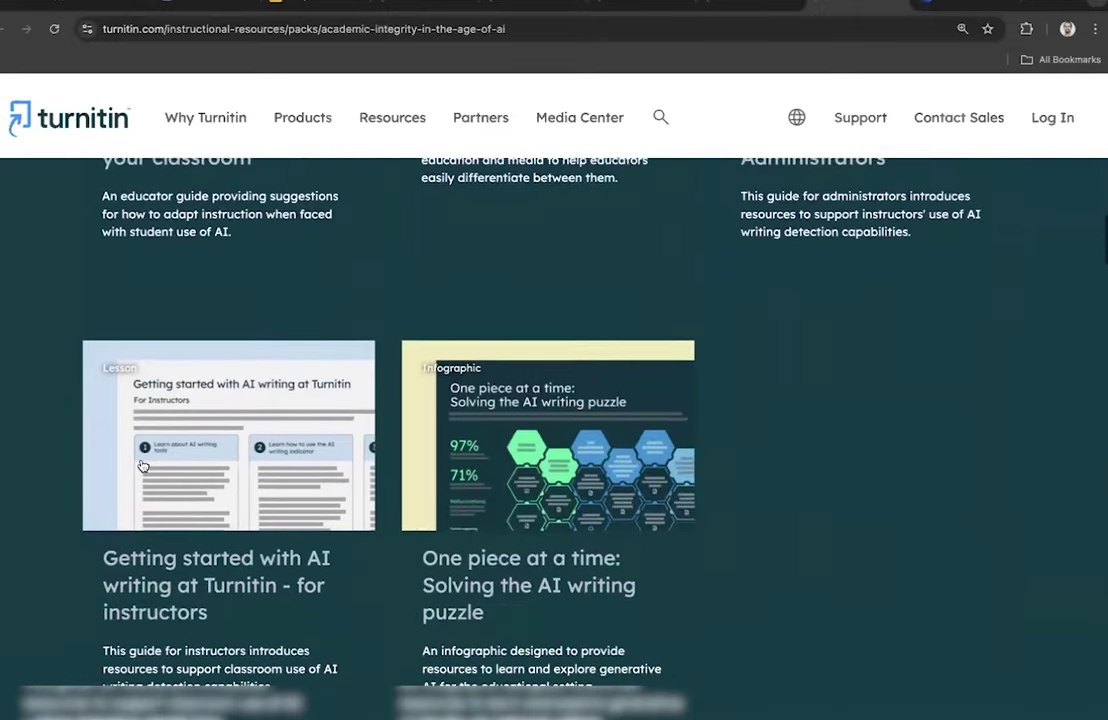
{"action": "scroll", "coordinate": [660, 168], "scroll_direction": "down", "scroll_amount": 9}
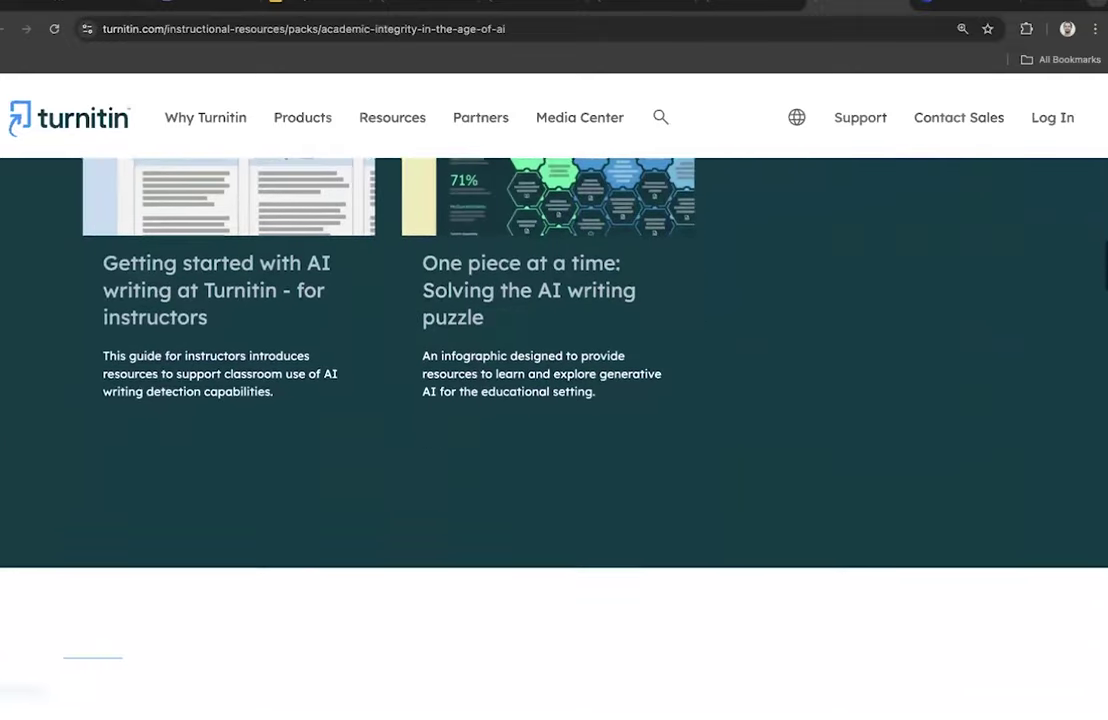
{"action": "left_click", "coordinate": [898, 4]}
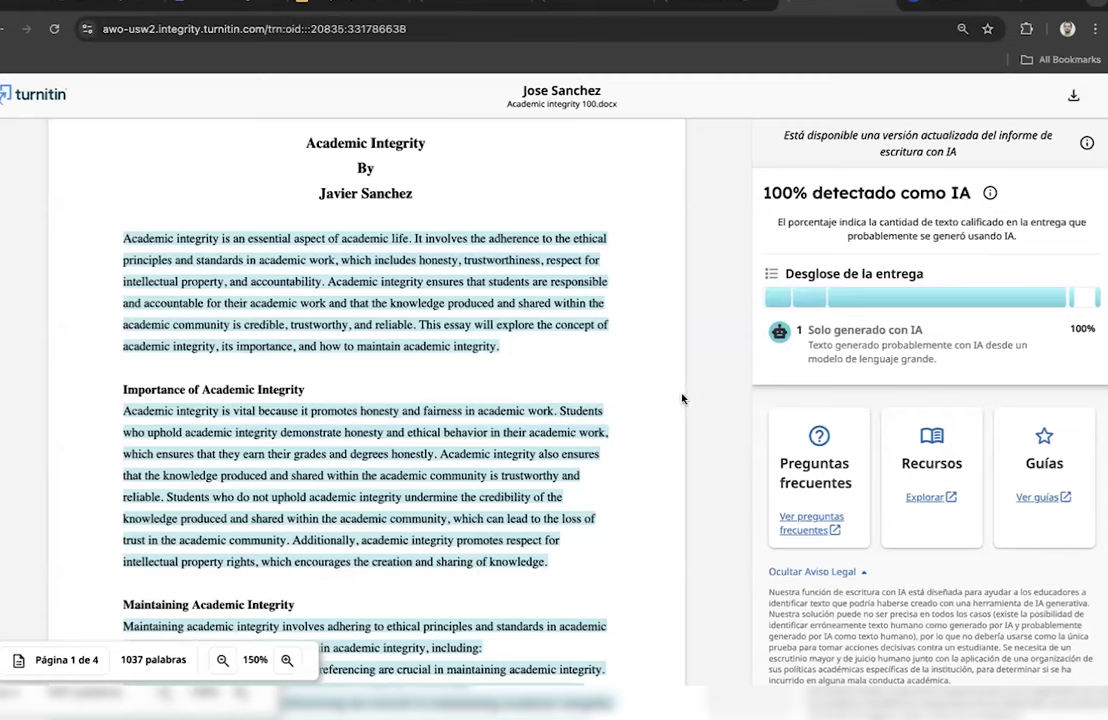
- Review the AI report's first page and its download option, and return to the similarity report
{"action": "scroll", "coordinate": [662, 395], "scroll_direction": "down", "scroll_amount": 1}
{"action": "scroll", "coordinate": [664, 398], "scroll_direction": "up", "scroll_amount": 3}
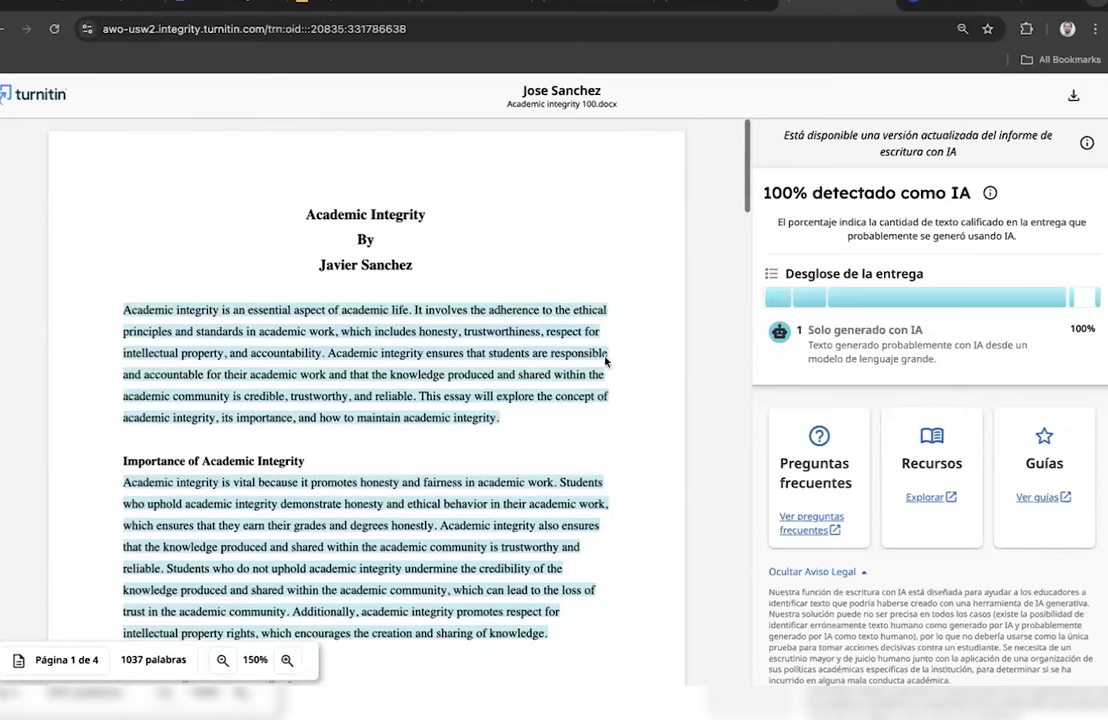
{"action": "scroll", "coordinate": [655, 307], "scroll_direction": "down", "scroll_amount": 2}
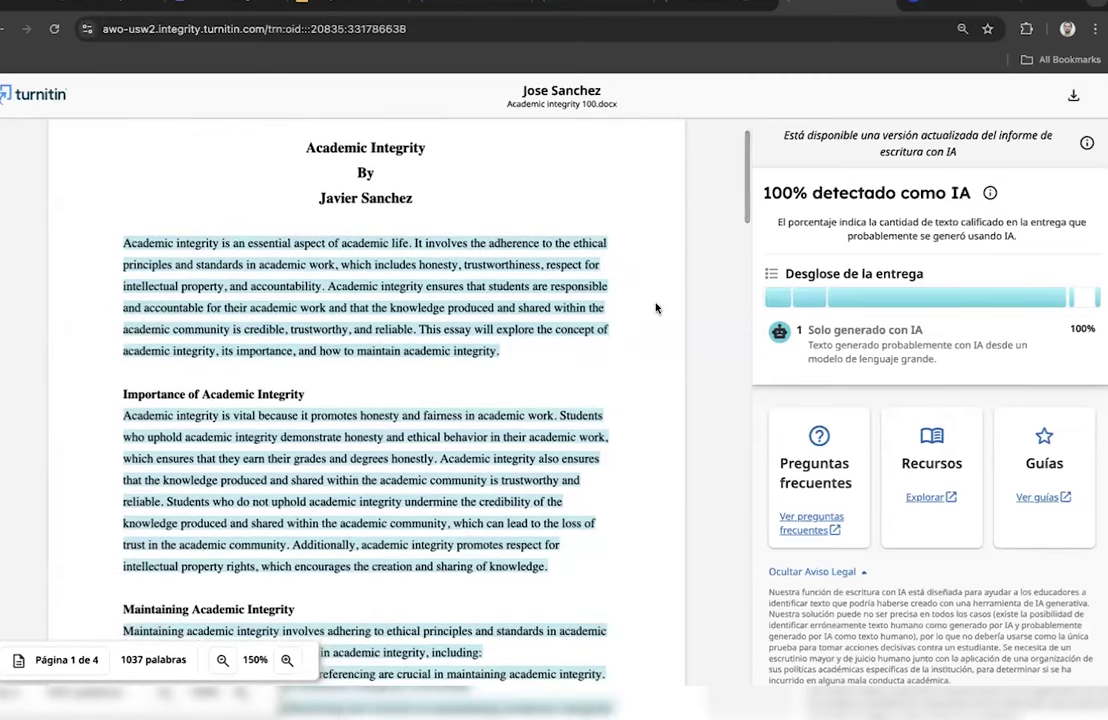
{"action": "scroll", "coordinate": [655, 307], "scroll_direction": "down", "scroll_amount": 1}
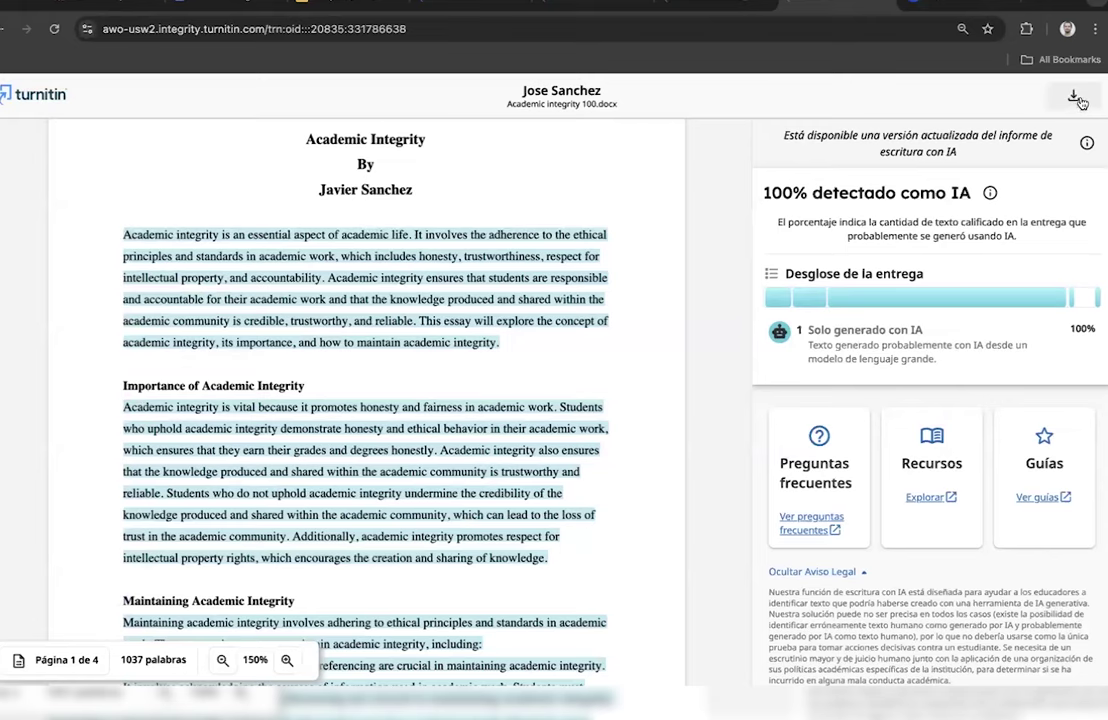
{"action": "scroll", "coordinate": [585, 398], "scroll_direction": "down", "scroll_amount": 1}
{"action": "scroll", "coordinate": [633, 341], "scroll_direction": "up", "scroll_amount": 2}
{"action": "left_click", "coordinate": [685, 5]}
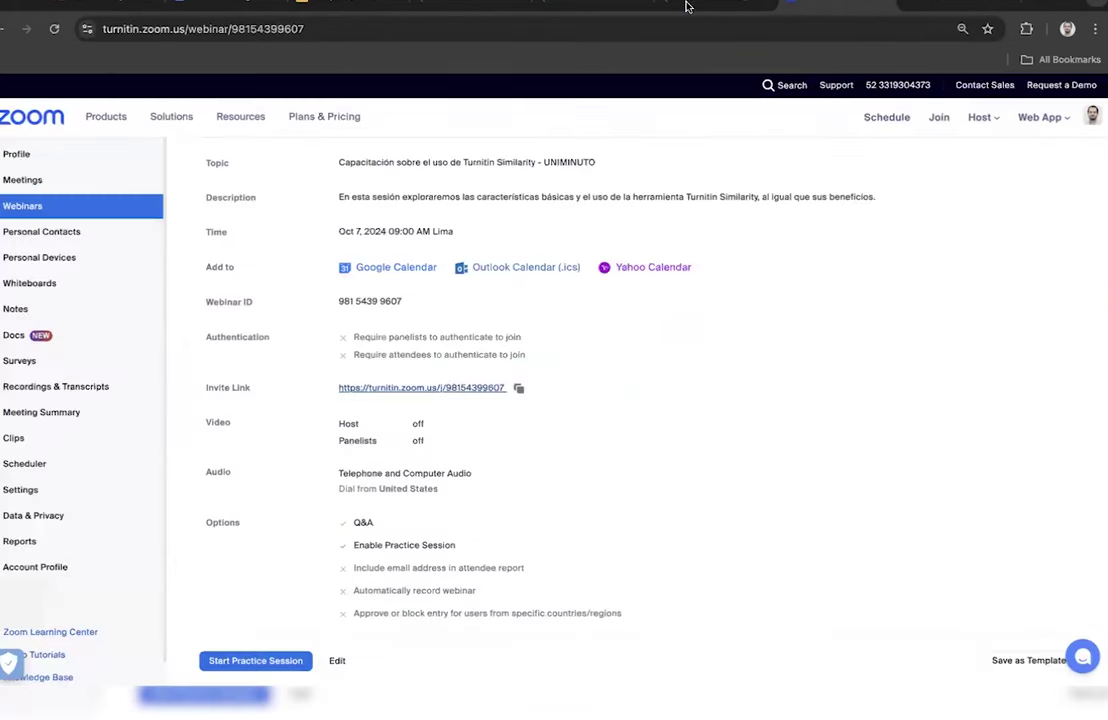
{"action": "left_click", "coordinate": [610, 5]}
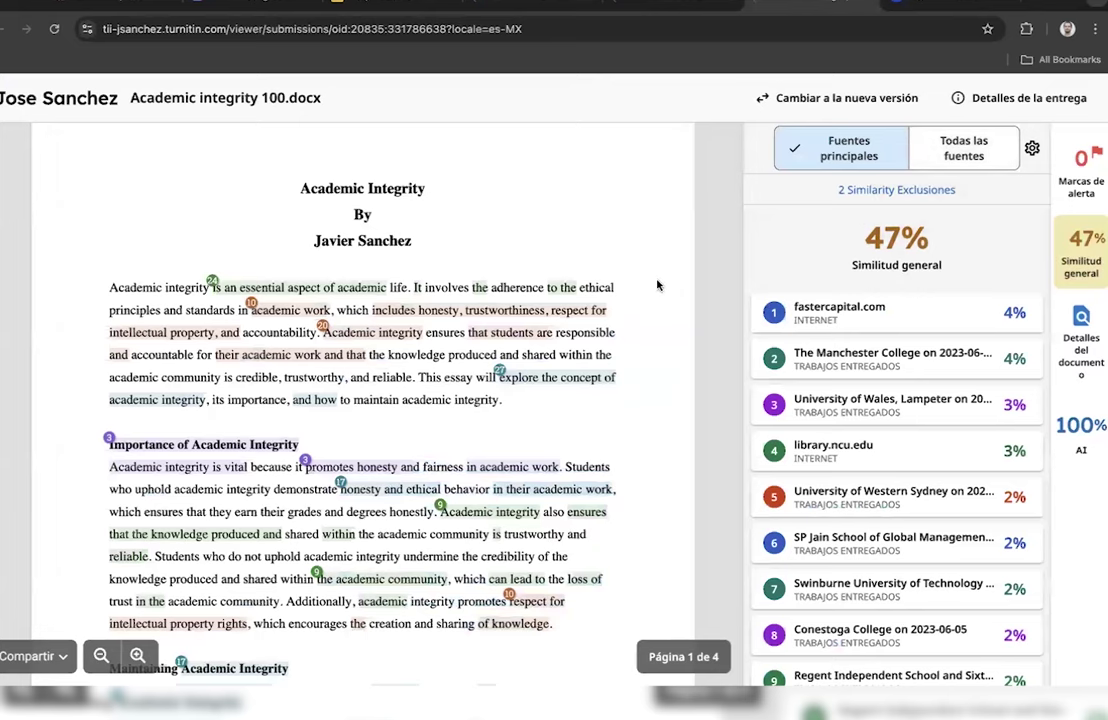
- Display the similarity report's Compartir options for downloading and printing, and close them without choosing either
{"action": "scroll", "coordinate": [619, 292], "scroll_direction": "up", "scroll_amount": 1}
{"action": "scroll", "coordinate": [619, 292], "scroll_direction": "down", "scroll_amount": 1}
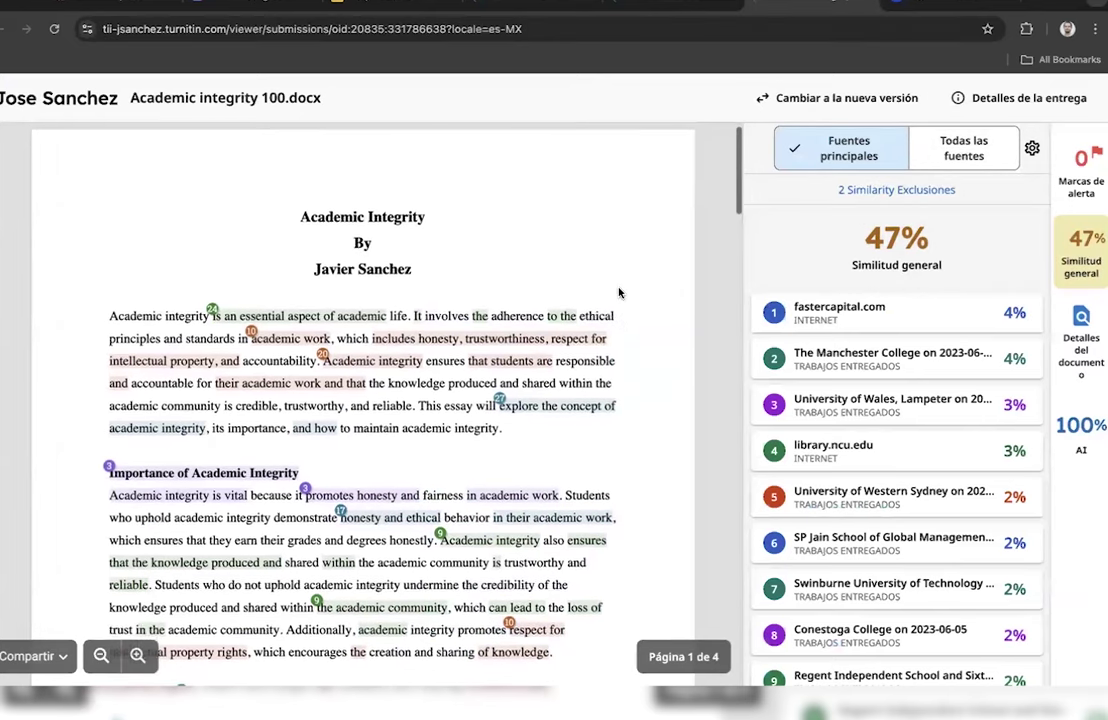
{"action": "left_click", "coordinate": [57, 660]}
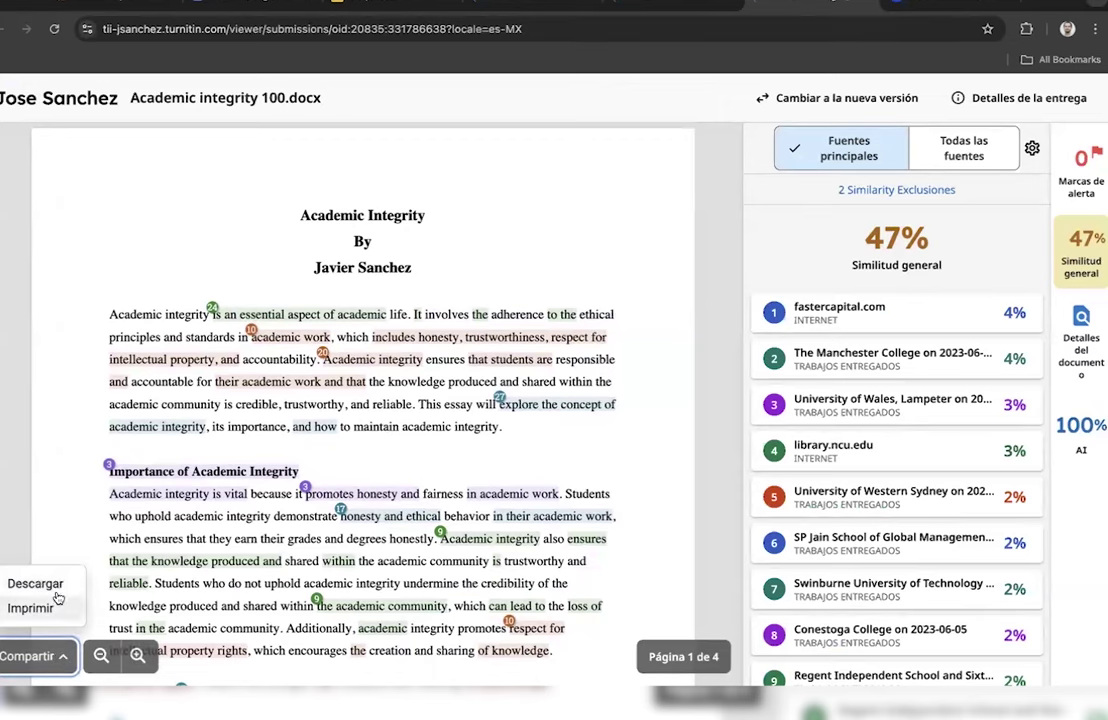
{"action": "left_click", "coordinate": [27, 438]}
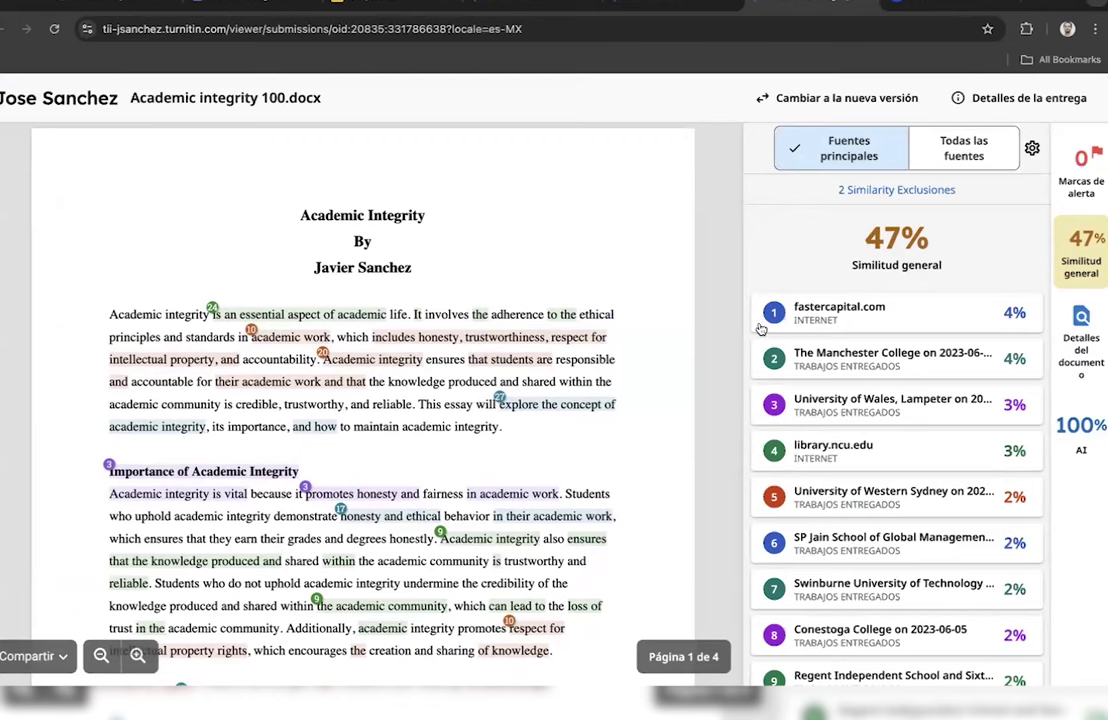
{"action": "scroll", "coordinate": [722, 390], "scroll_direction": "down", "scroll_amount": 1}
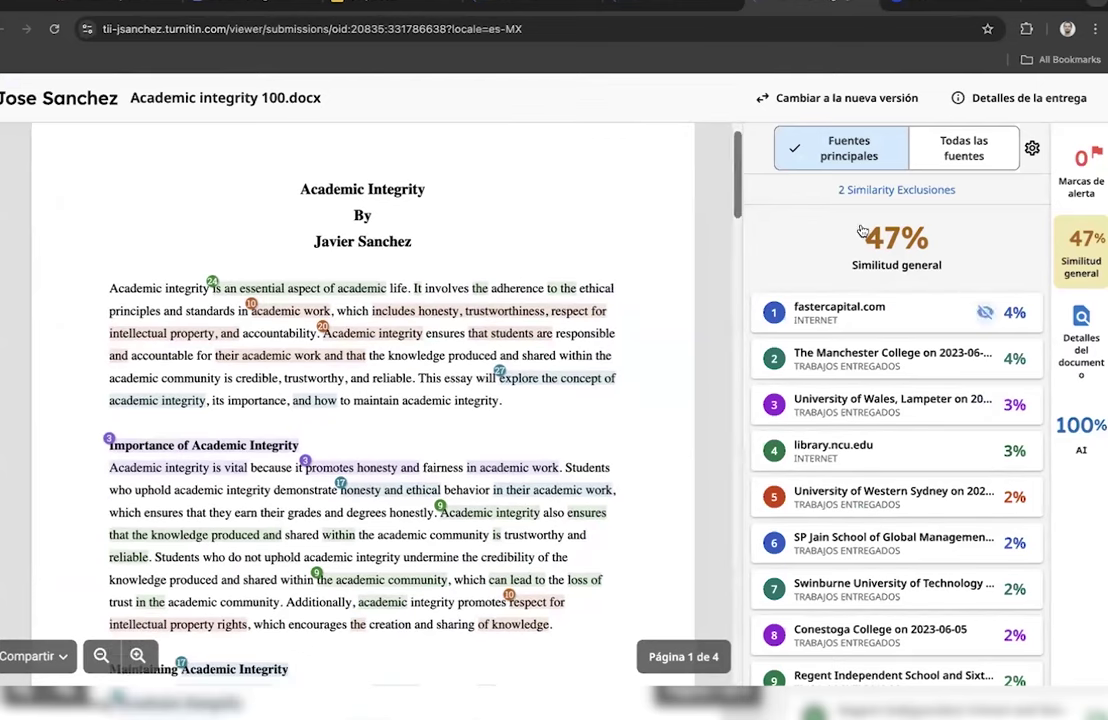
{"action": "scroll", "coordinate": [735, 174], "scroll_direction": "up", "scroll_amount": 2}
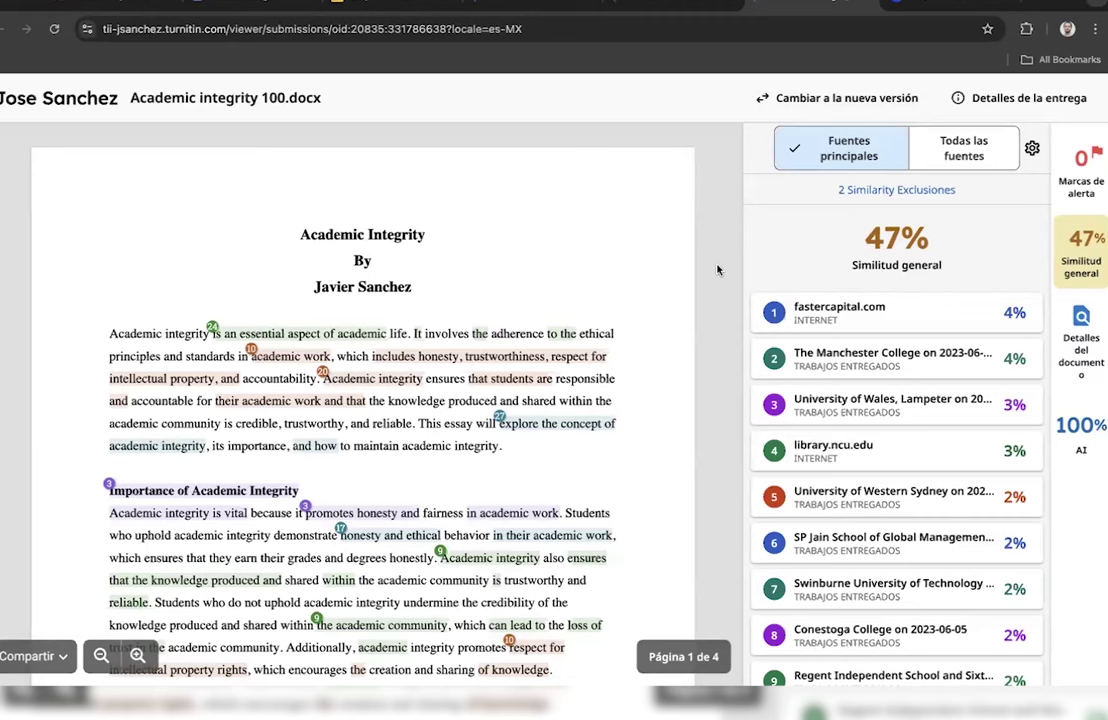
- Review the highlighted matches in the new report version, and return to the classic version to display its AI caution note
{"action": "left_click", "coordinate": [829, 100]}
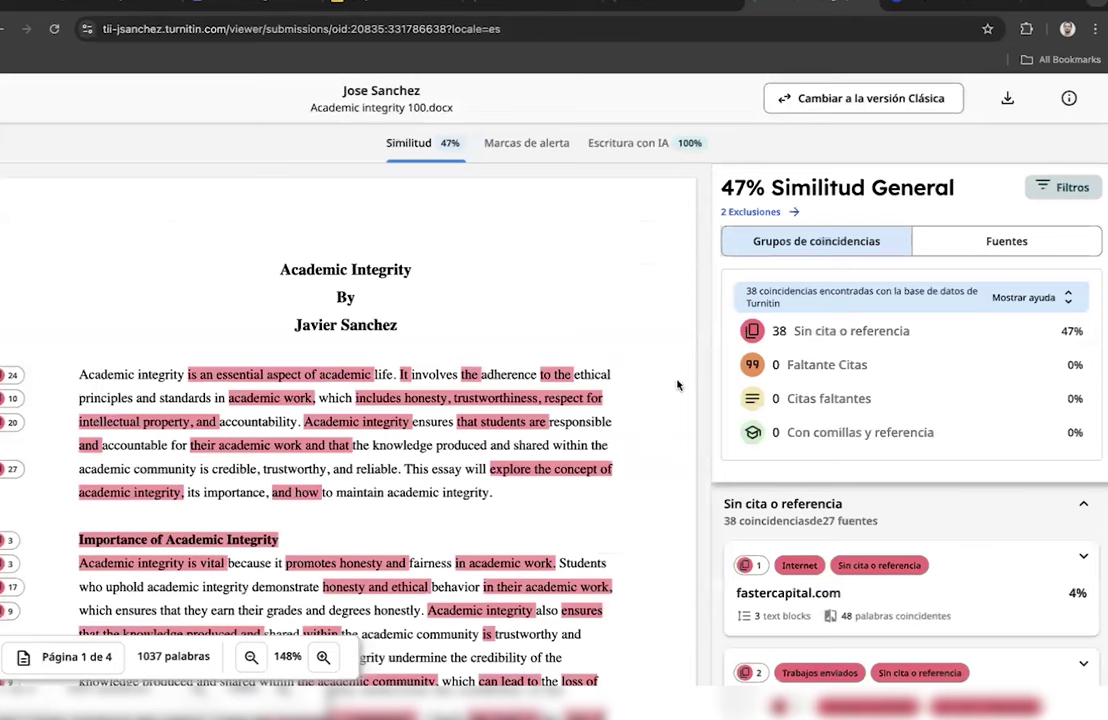
{"action": "scroll", "coordinate": [677, 385], "scroll_direction": "down", "scroll_amount": 5}
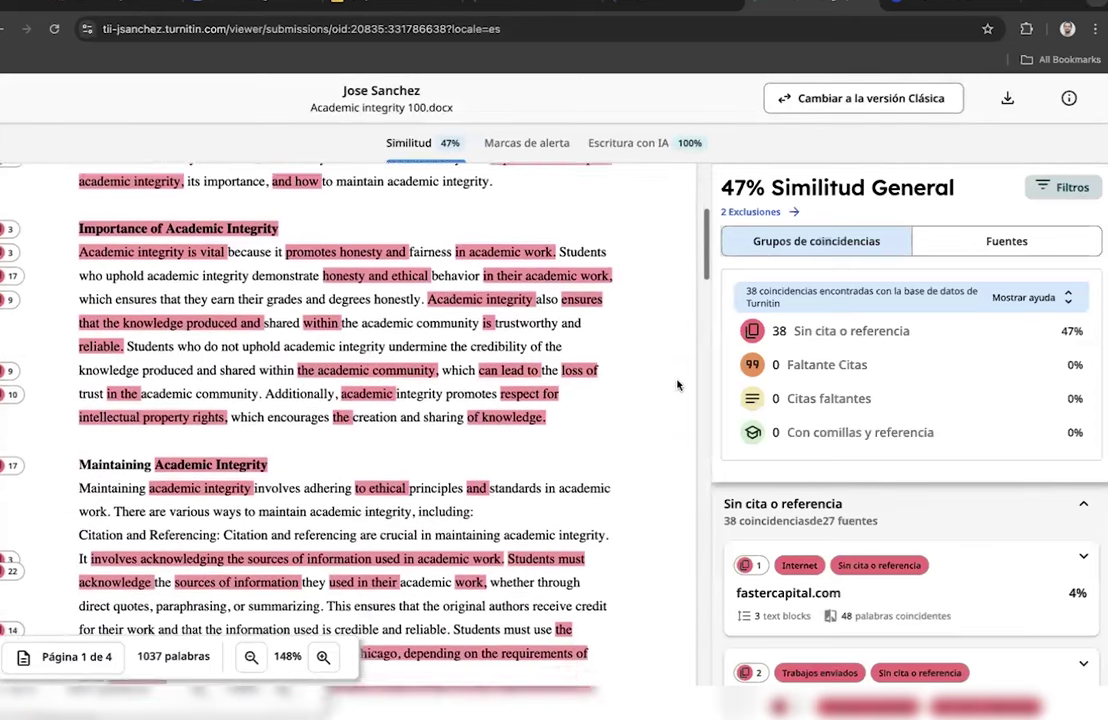
{"action": "scroll", "coordinate": [677, 385], "scroll_direction": "down", "scroll_amount": 5}
{"action": "scroll", "coordinate": [677, 385], "scroll_direction": "up", "scroll_amount": 10}
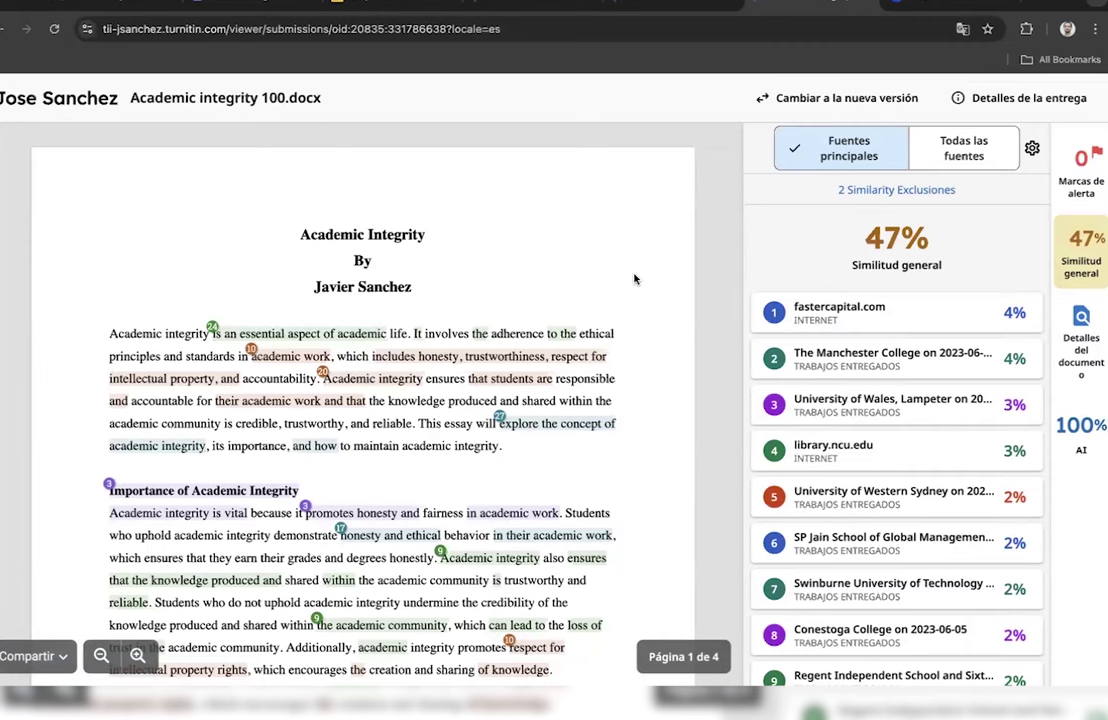
{"action": "mouse_move", "coordinate": [1080, 456]}
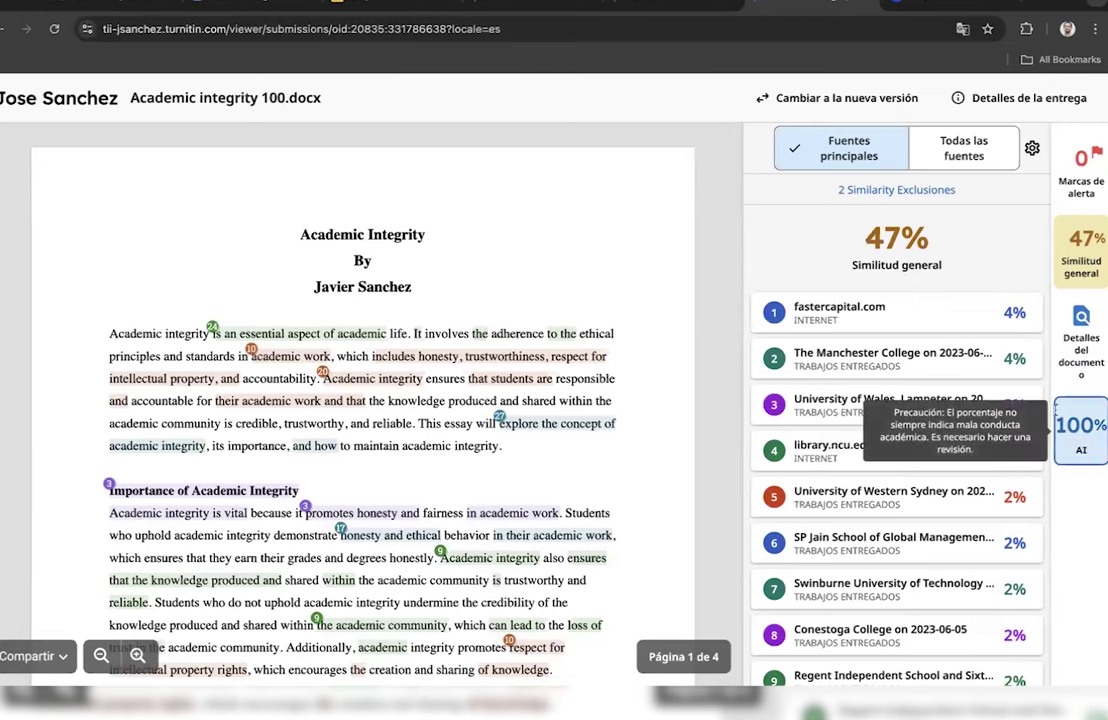
- Open the Plagio_APA_Flags.docx report dated jul 03, 2024, check its AI indicator, and return to Mis archivos
{"action": "left_click", "coordinate": [685, 3]}
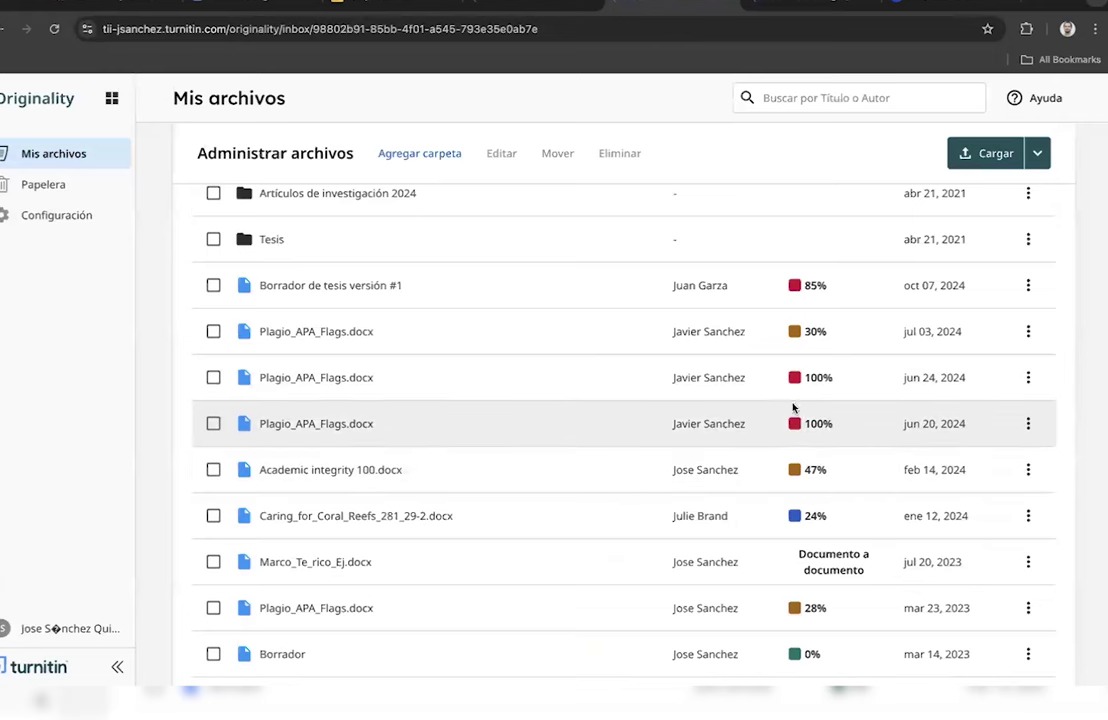
{"action": "left_click", "coordinate": [797, 341]}
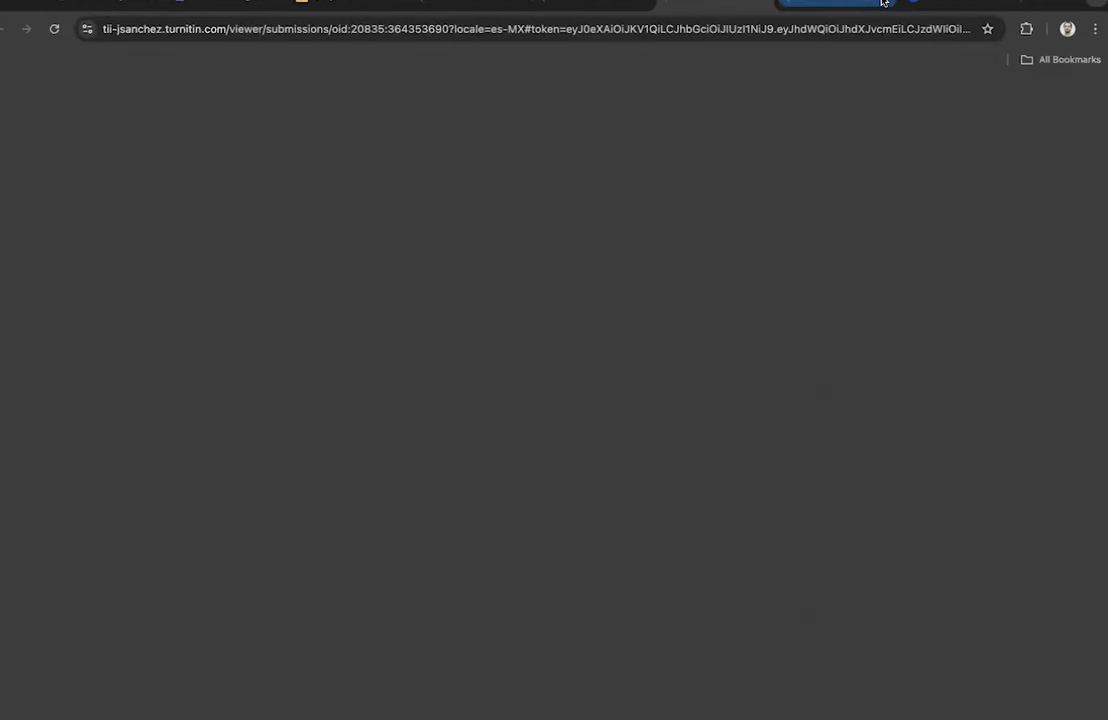
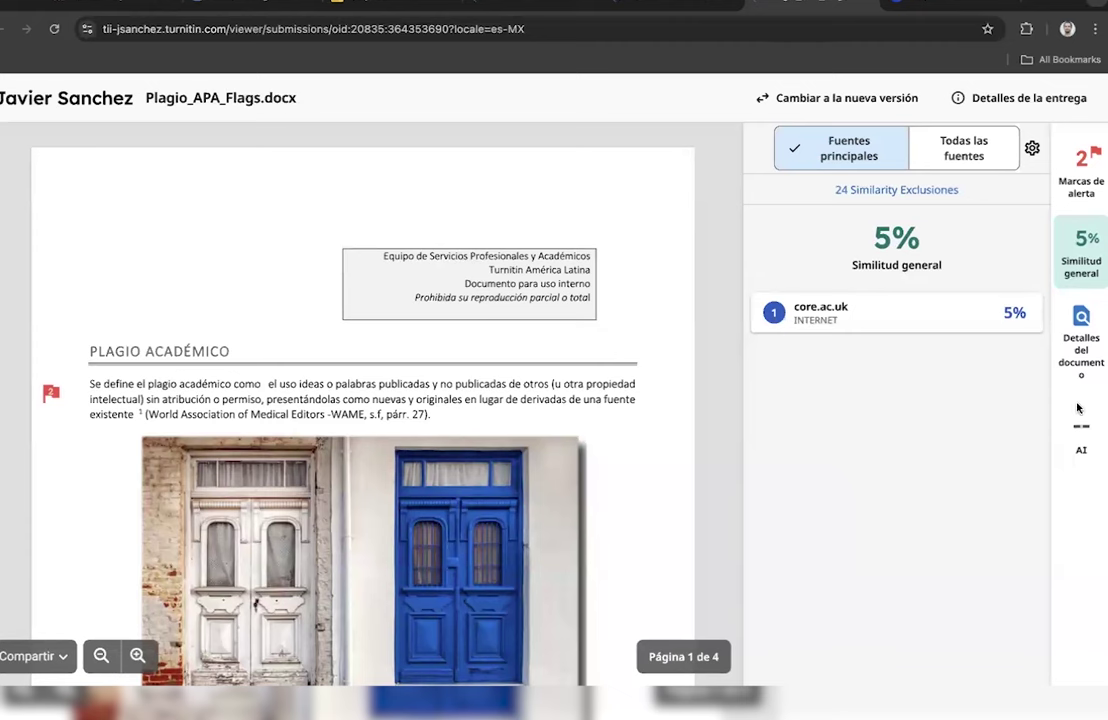
{"action": "mouse_move", "coordinate": [1074, 432]}
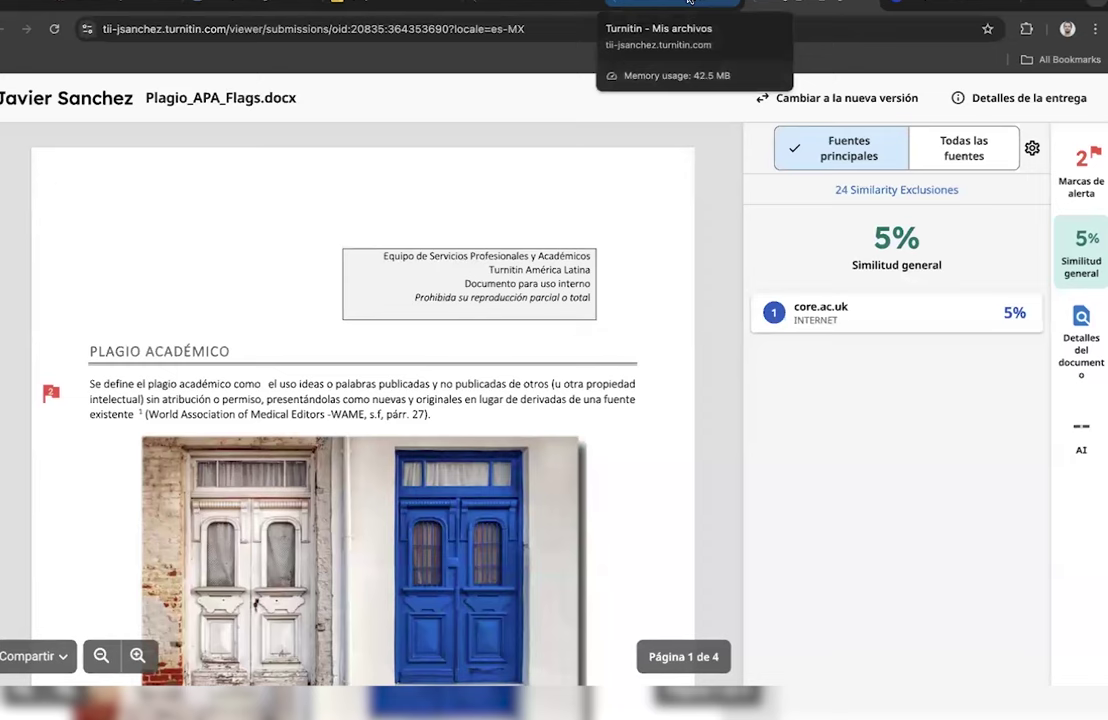
{"action": "left_click", "coordinate": [688, 2]}
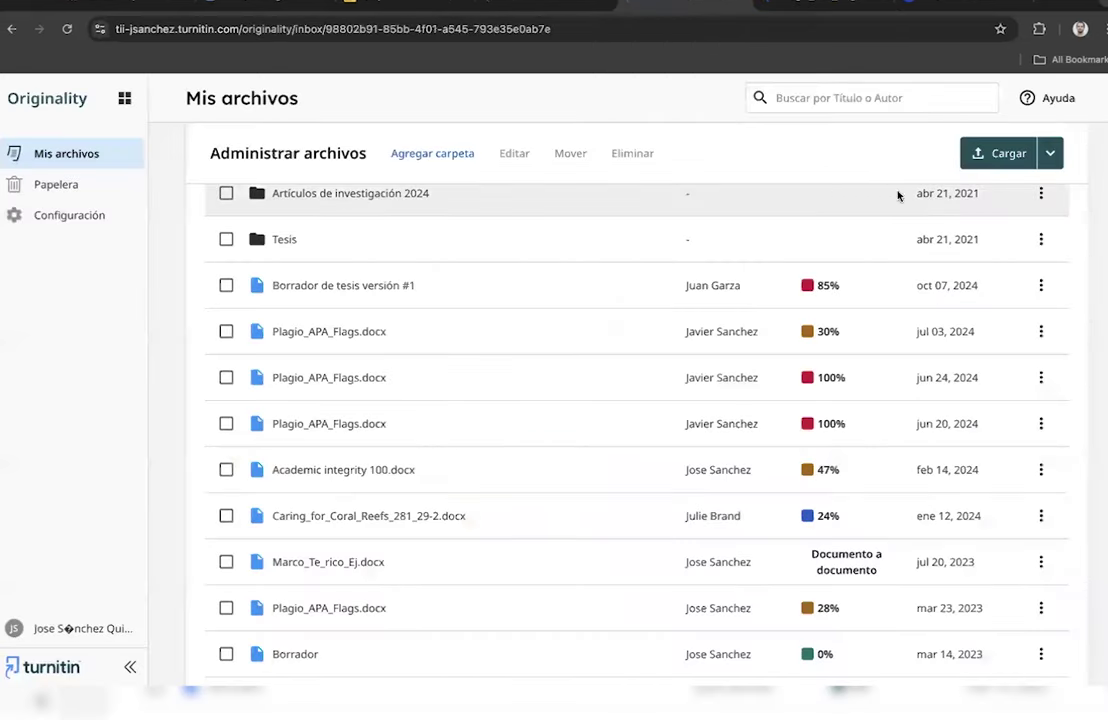
- Open the document-to-document report for Marco_Te_rico_Ej.docx dated jul 20, 2023, and review its comparison sources with the first source's details collapsed
{"action": "scroll", "coordinate": [947, 390], "scroll_direction": "up", "scroll_amount": 3}
{"action": "scroll", "coordinate": [947, 390], "scroll_direction": "down", "scroll_amount": 5}
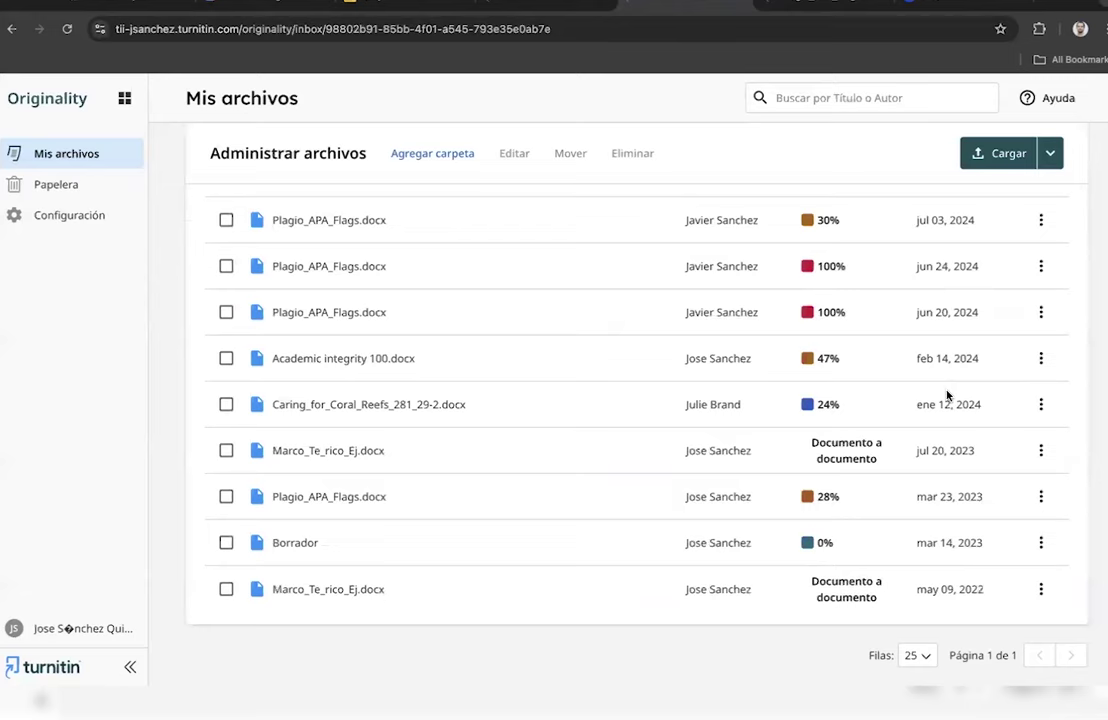
{"action": "scroll", "coordinate": [921, 365], "scroll_direction": "up", "scroll_amount": 5}
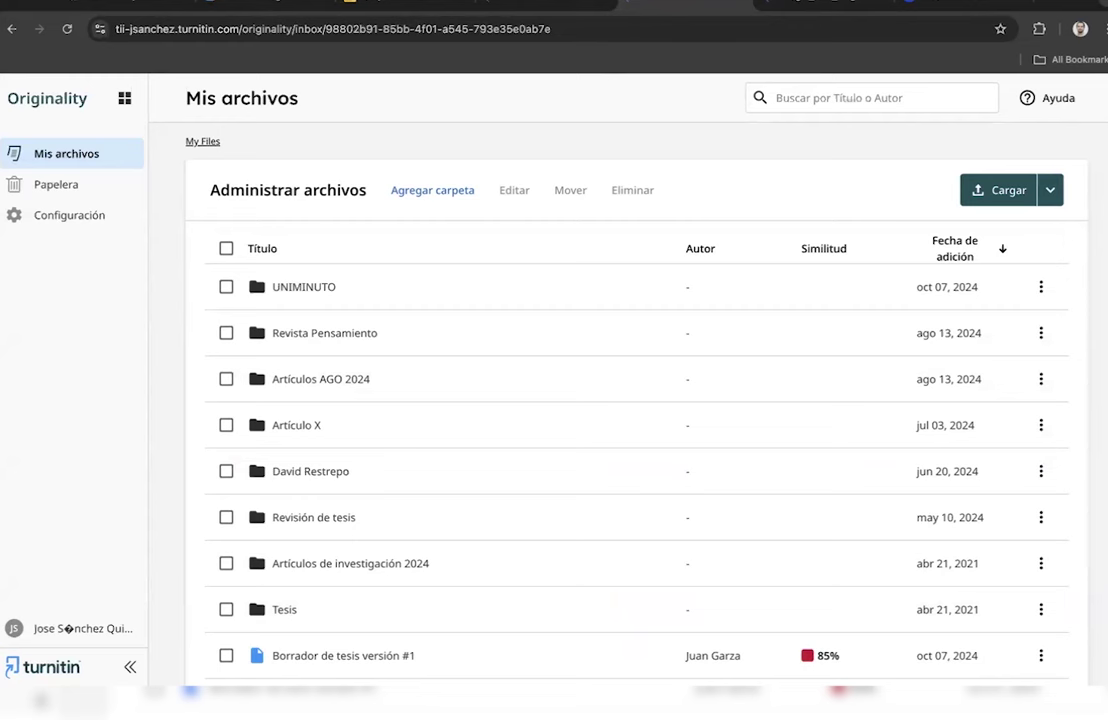
{"action": "scroll", "coordinate": [939, 292], "scroll_direction": "down", "scroll_amount": 4}
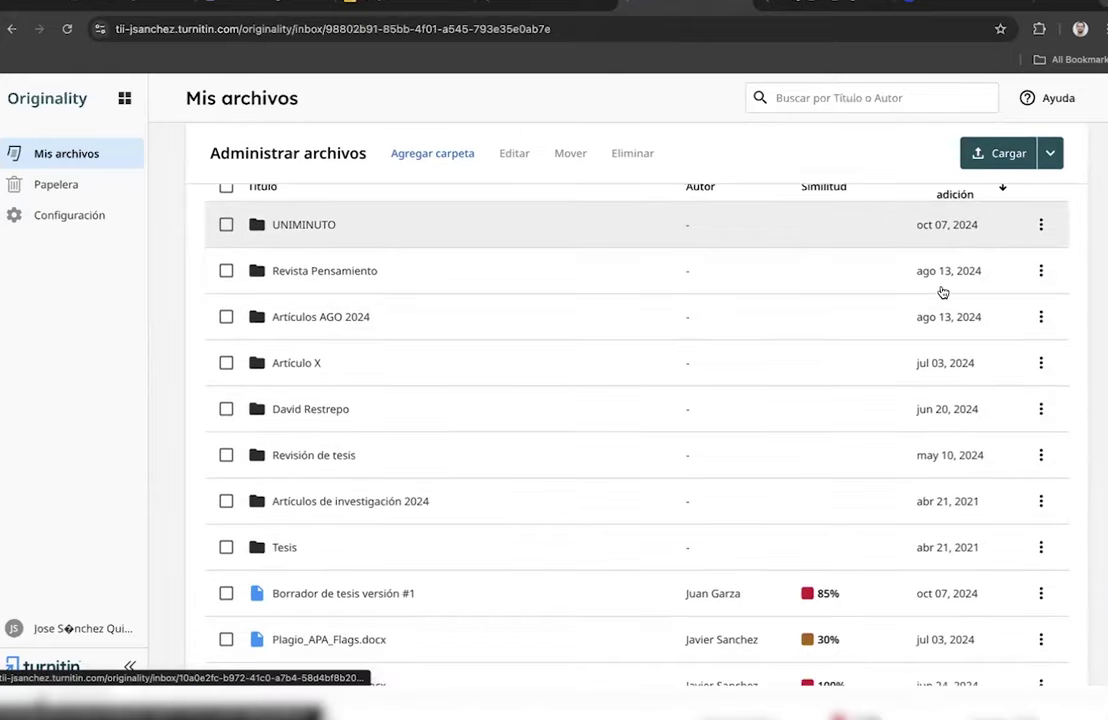
{"action": "scroll", "coordinate": [939, 300], "scroll_direction": "down", "scroll_amount": 1}
{"action": "scroll", "coordinate": [932, 424], "scroll_direction": "down", "scroll_amount": 2}
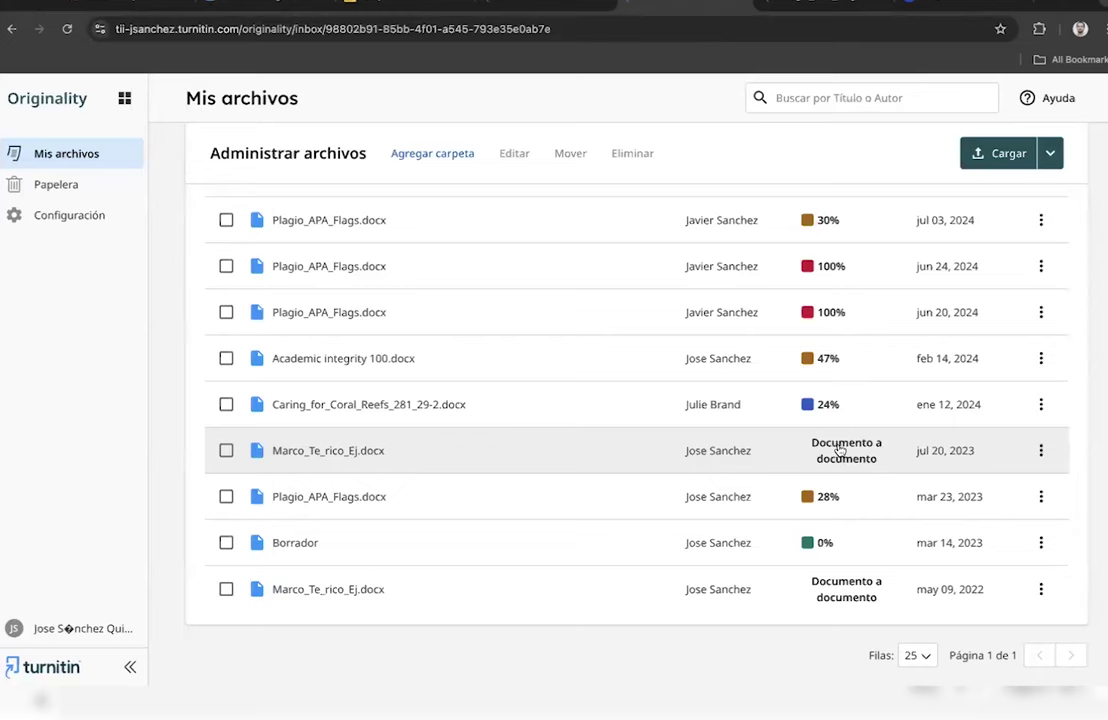
{"action": "left_click", "coordinate": [840, 451]}
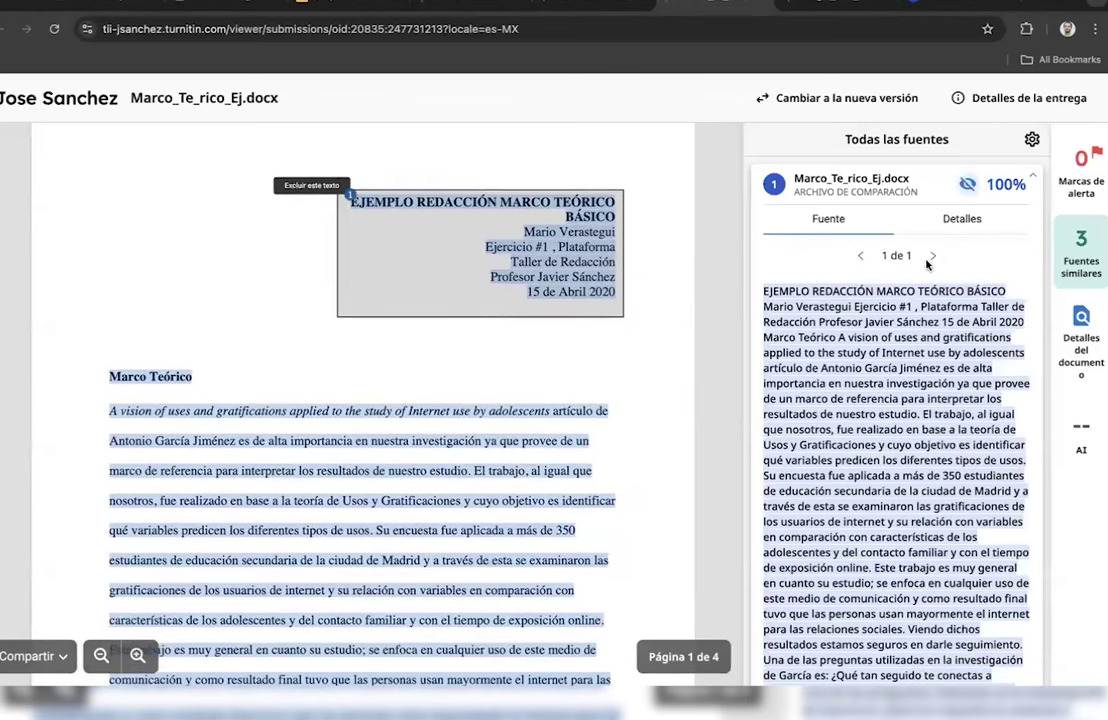
{"action": "left_click", "coordinate": [892, 150]}
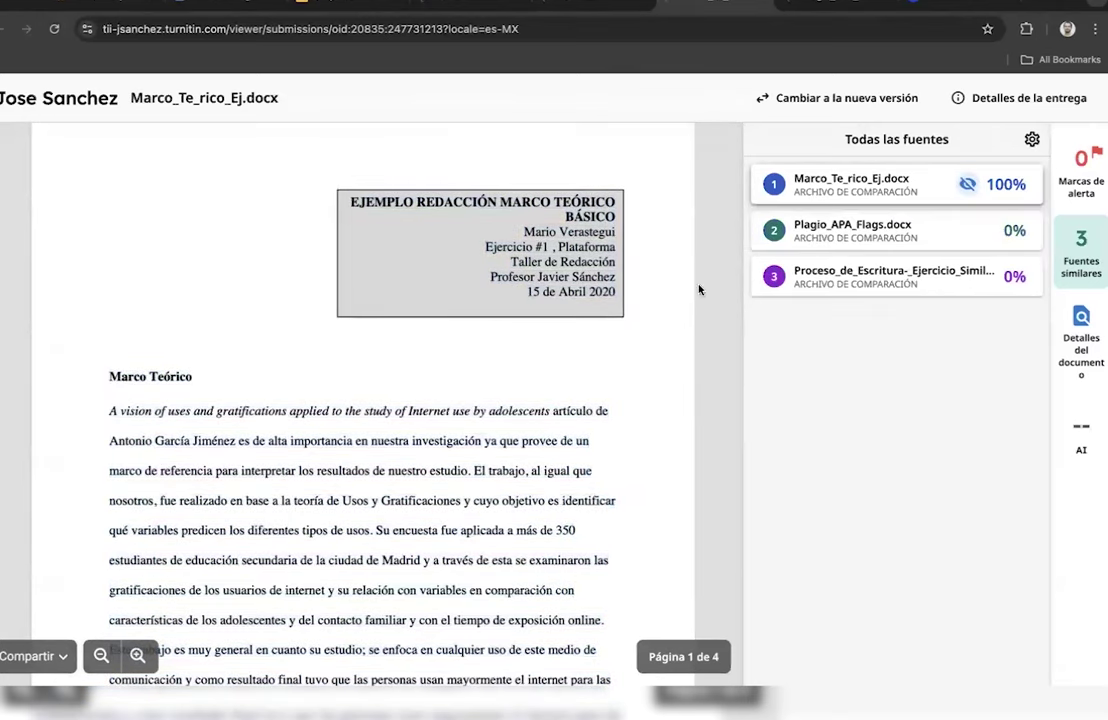
{"action": "scroll", "coordinate": [699, 290], "scroll_direction": "up", "scroll_amount": 1}
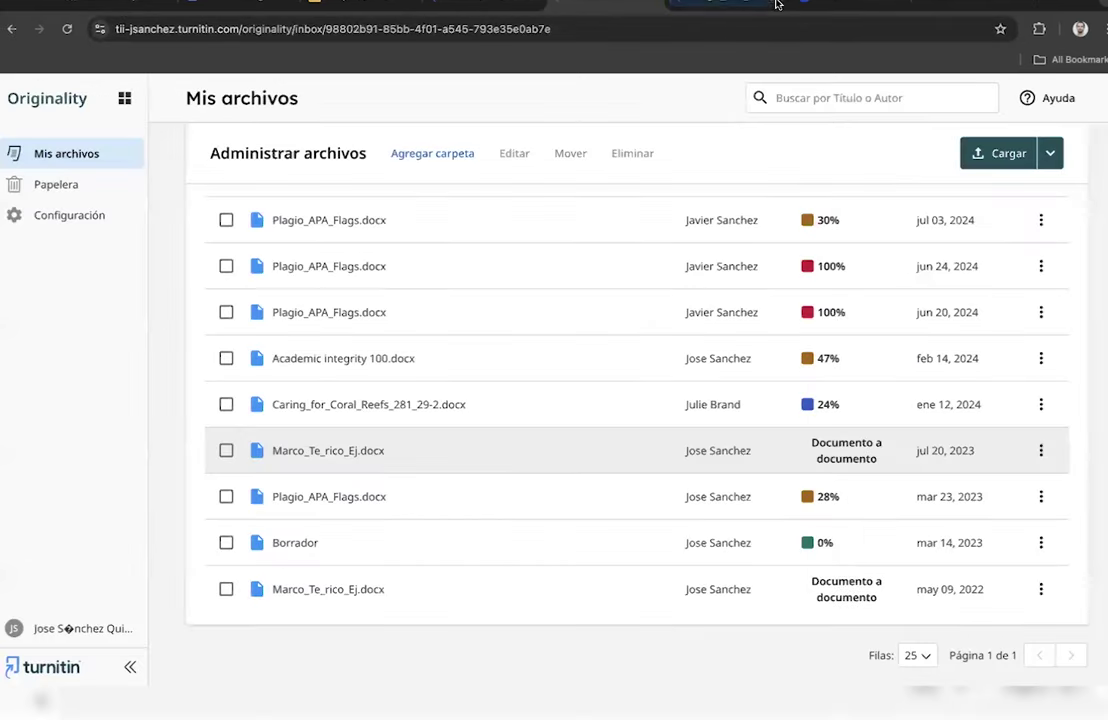
- Display the document-to-document upload form, review its comparison file section, and return to Mis archivos without uploading anything
{"action": "left_click", "coordinate": [1049, 157]}
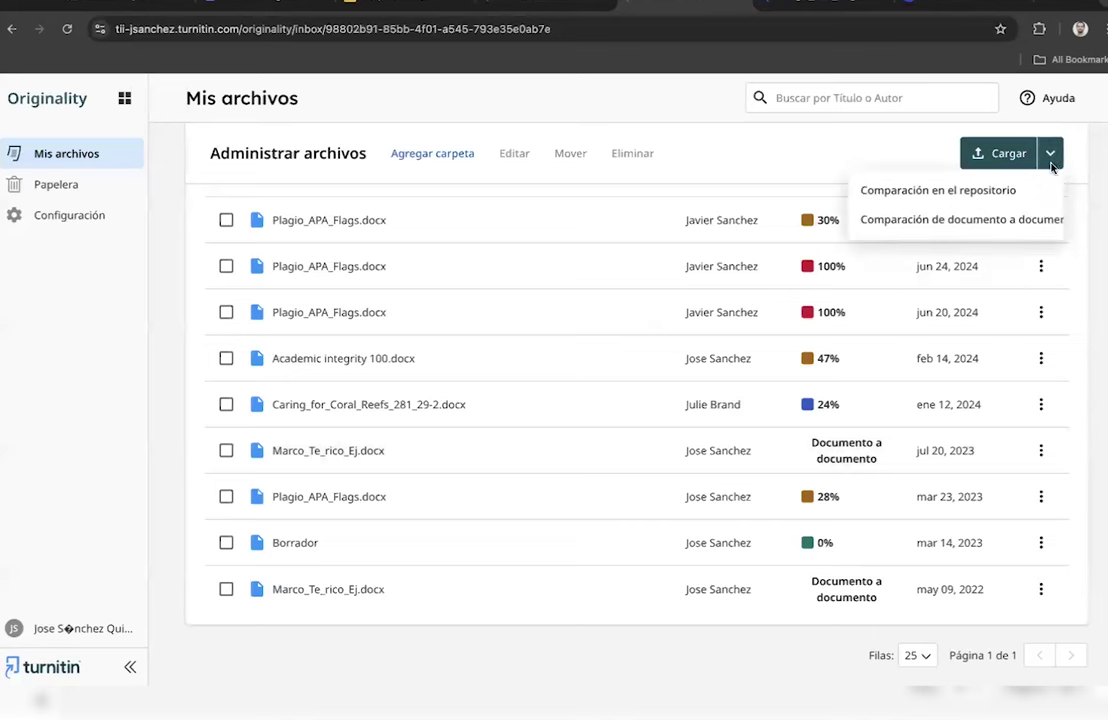
{"action": "left_click", "coordinate": [1016, 223]}
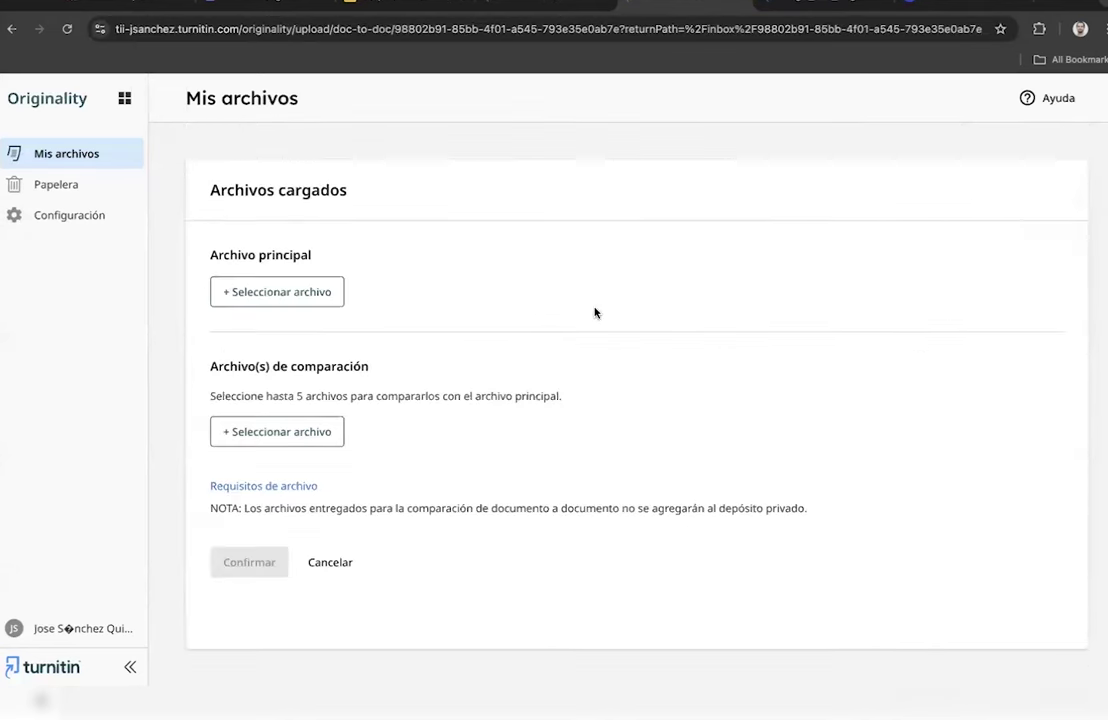
{"action": "left_click_drag", "start_coordinate": [210, 356], "coordinate": [429, 391]}
{"action": "left_click", "coordinate": [429, 391]}
{"action": "left_click", "coordinate": [76, 154]}
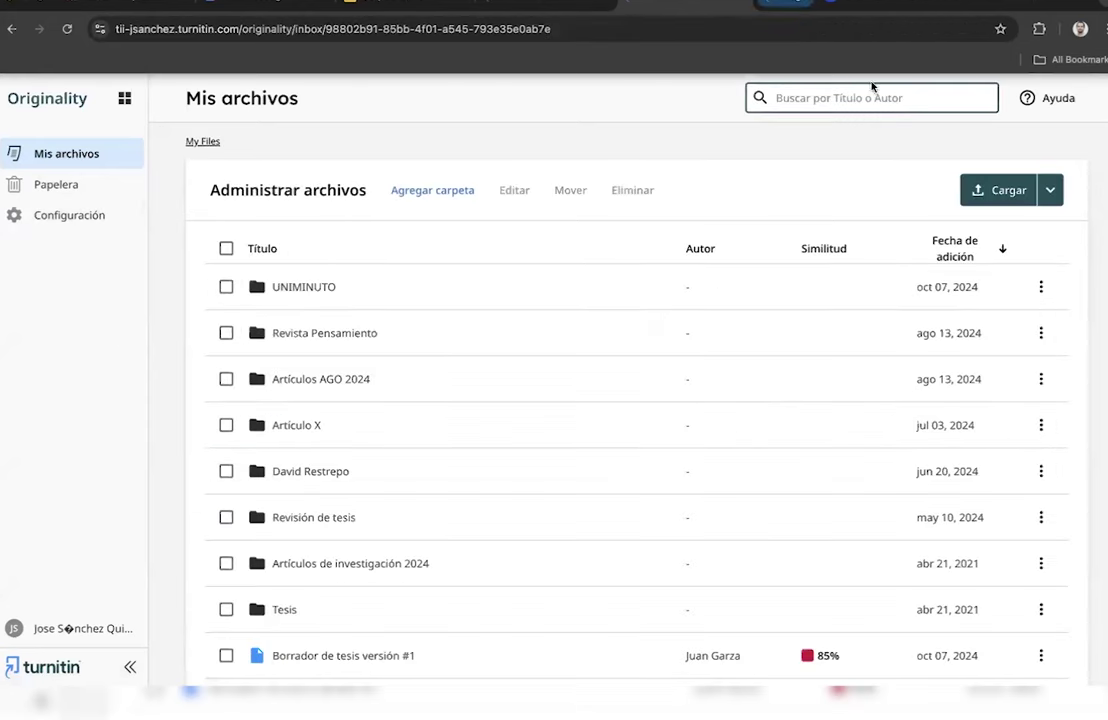
- Review the default comparison content and similarity report exclusions in Configuración, and return to Mis archivos without changing them
{"action": "scroll", "coordinate": [684, 430], "scroll_direction": "down", "scroll_amount": 2}
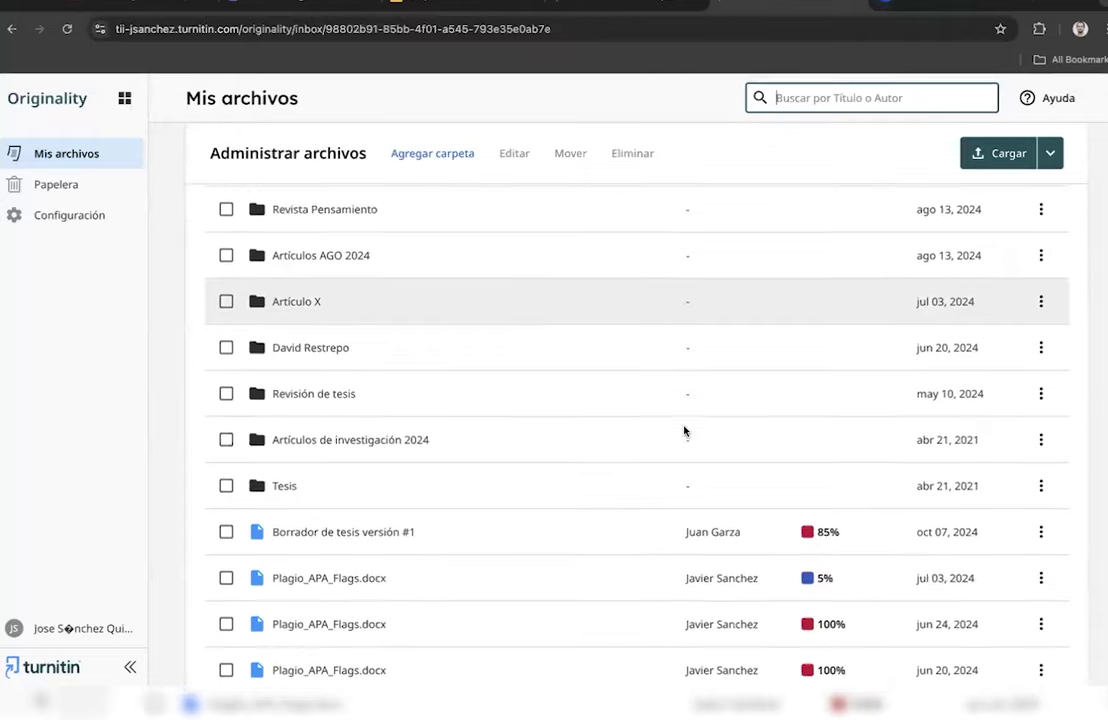
{"action": "scroll", "coordinate": [684, 430], "scroll_direction": "up", "scroll_amount": 2}
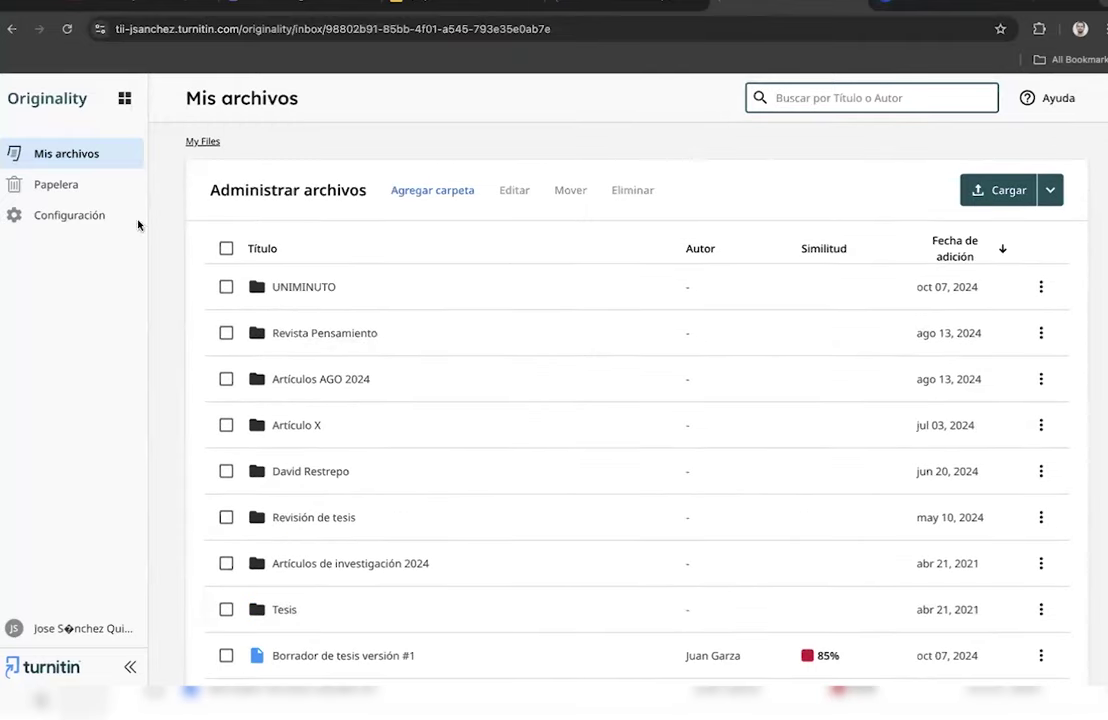
{"action": "left_click", "coordinate": [59, 216]}
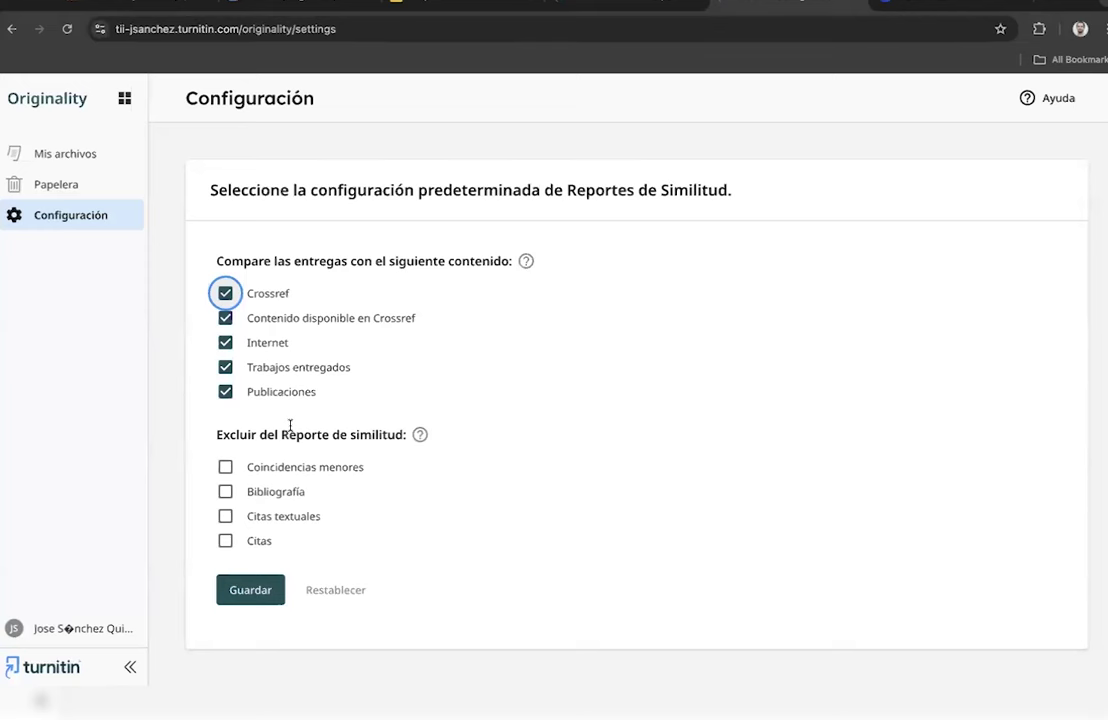
{"action": "left_click", "coordinate": [391, 507]}
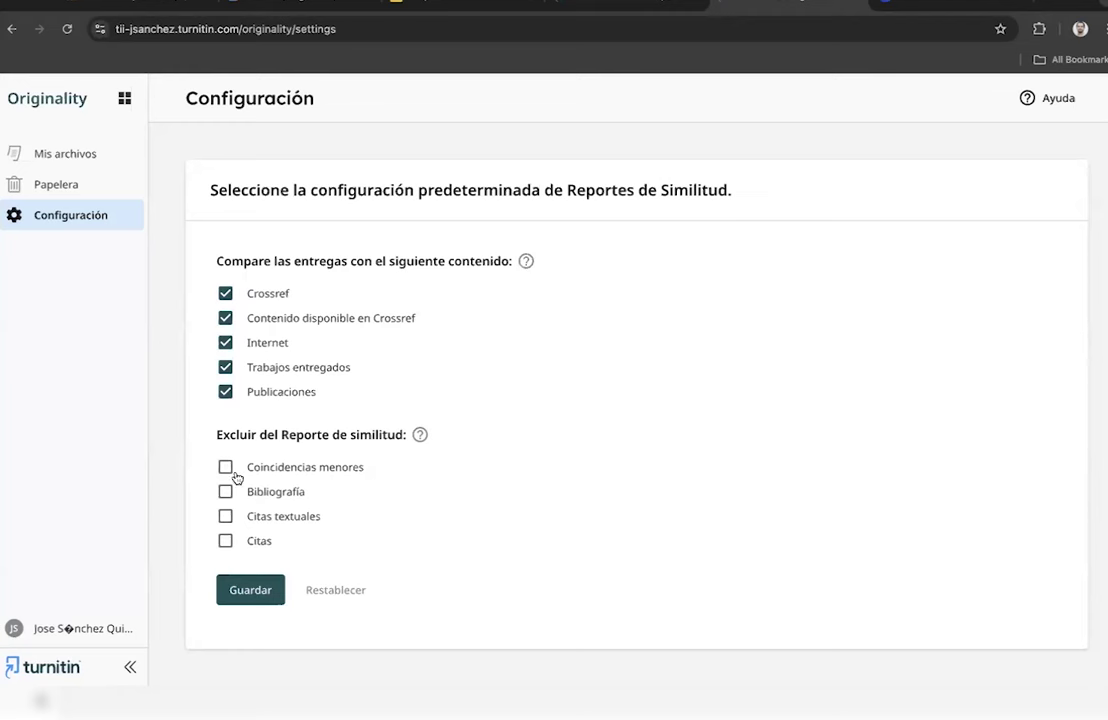
{"action": "left_click_drag", "start_coordinate": [218, 437], "coordinate": [311, 549]}
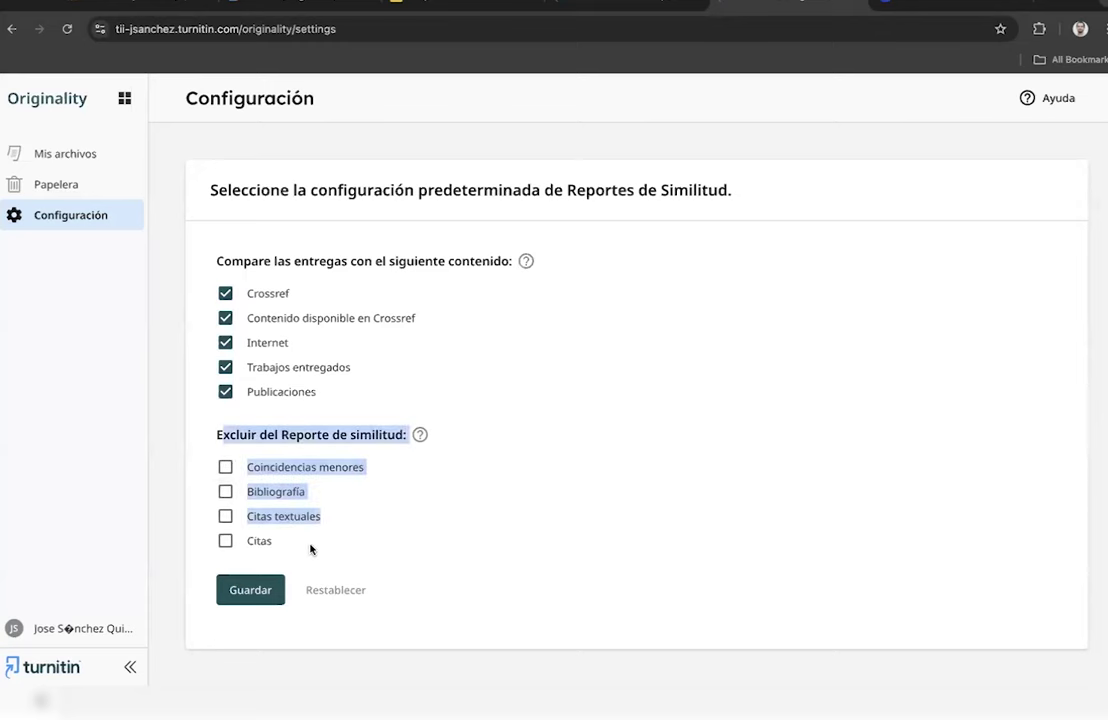
{"action": "left_click", "coordinate": [80, 151]}
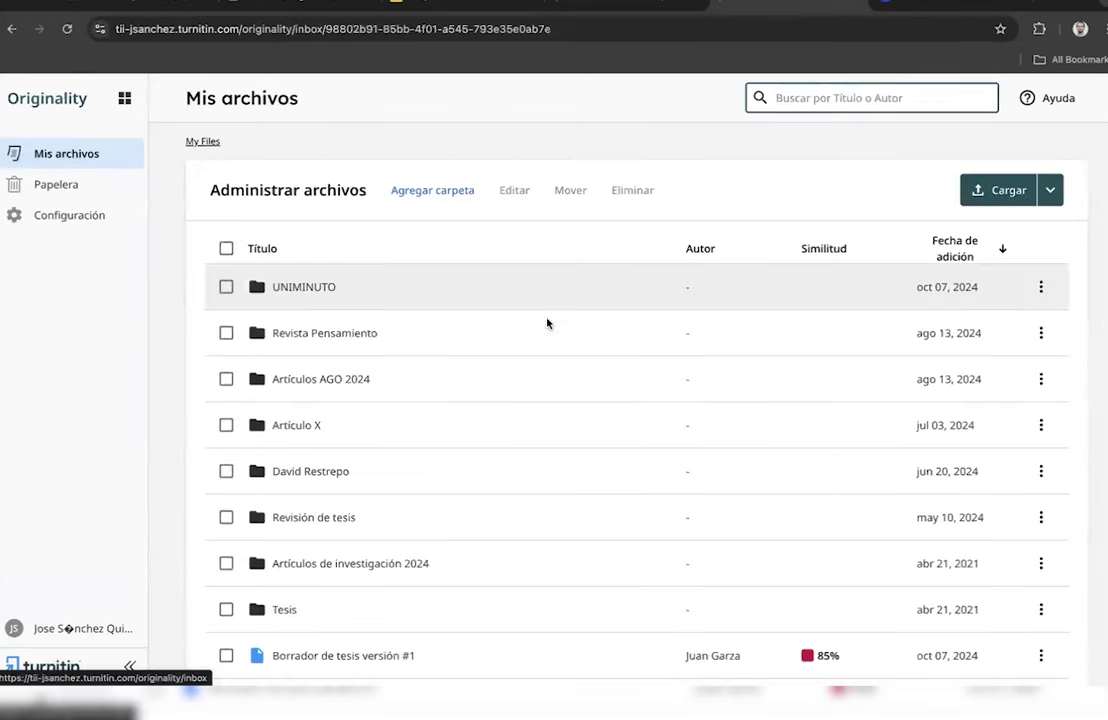
- Examine the files in Mis archivos and their similarity percentages
{"action": "scroll", "coordinate": [710, 400], "scroll_direction": "down", "scroll_amount": 5}
{"action": "scroll", "coordinate": [823, 277], "scroll_direction": "up", "scroll_amount": 1}
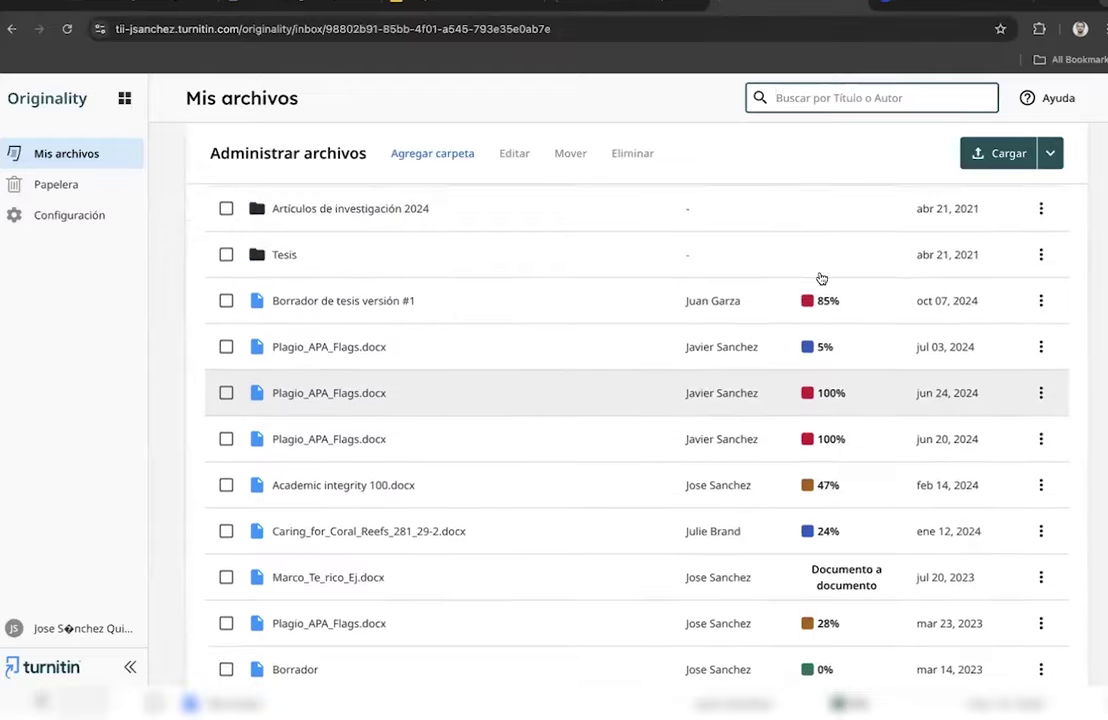
{"action": "scroll", "coordinate": [825, 320], "scroll_direction": "down", "scroll_amount": 1}
{"action": "scroll", "coordinate": [842, 320], "scroll_direction": "down", "scroll_amount": 1}
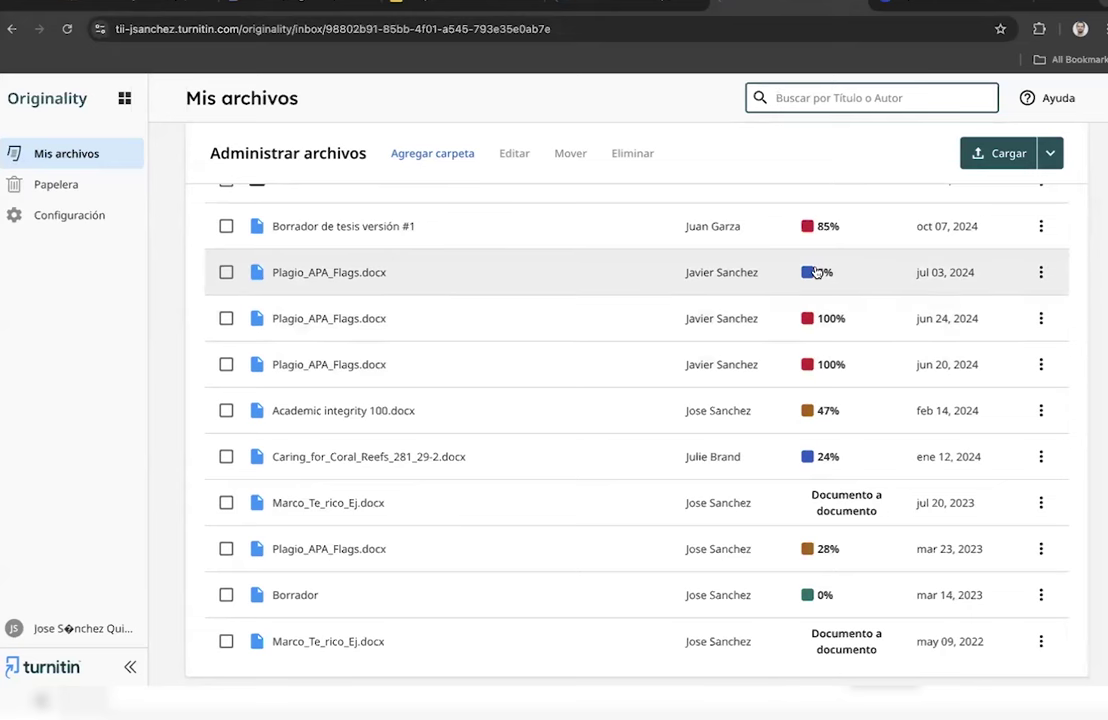
{"action": "scroll", "coordinate": [810, 292], "scroll_direction": "up", "scroll_amount": 1}
{"action": "scroll", "coordinate": [448, 289], "scroll_direction": "up", "scroll_amount": 4}
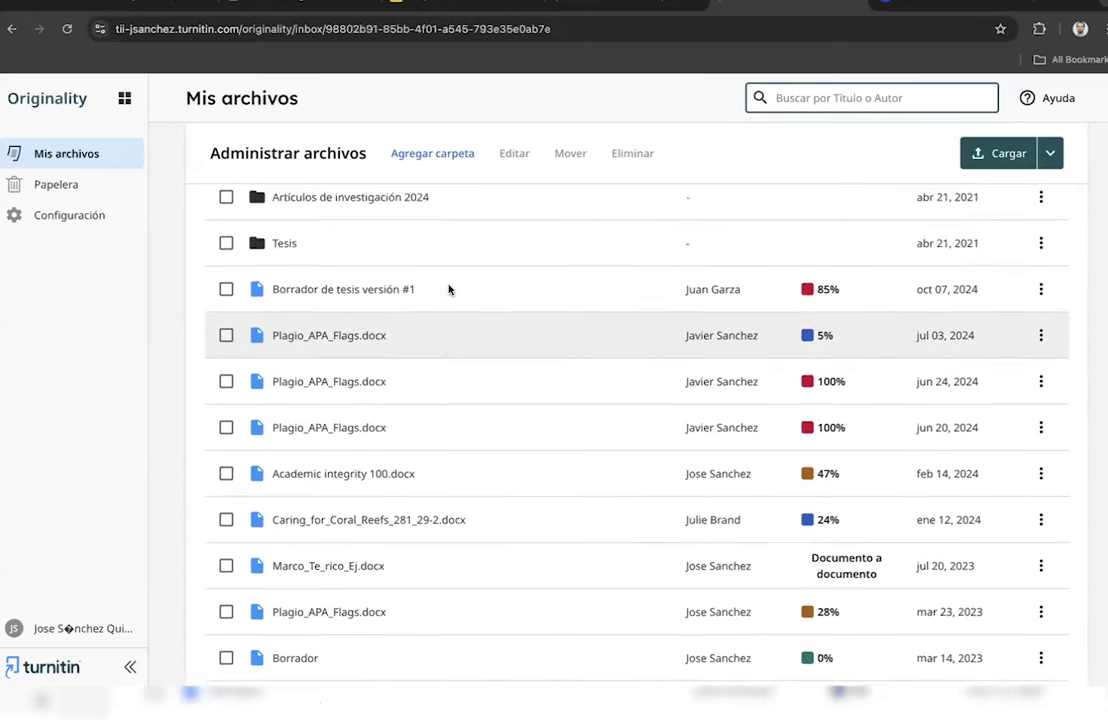
{"action": "scroll", "coordinate": [448, 289], "scroll_direction": "up", "scroll_amount": 2}
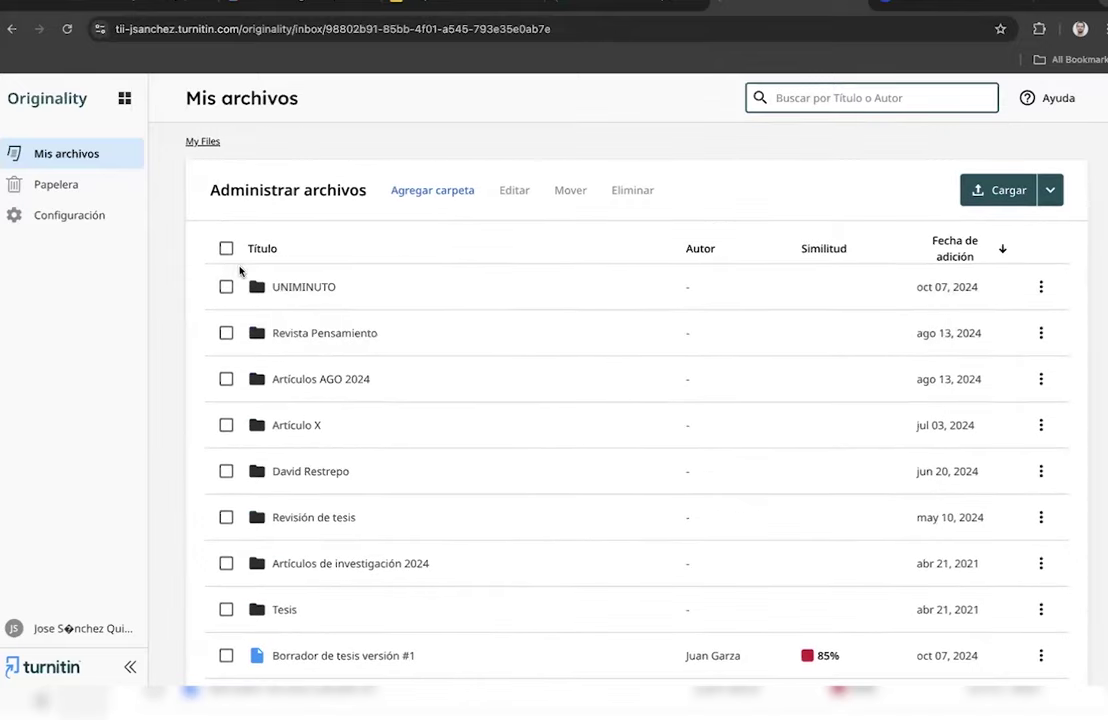
- Move the UNIMINUTO folder from Mis archivos to the trash
{"action": "scroll", "coordinate": [312, 356], "scroll_direction": "down", "scroll_amount": 1}
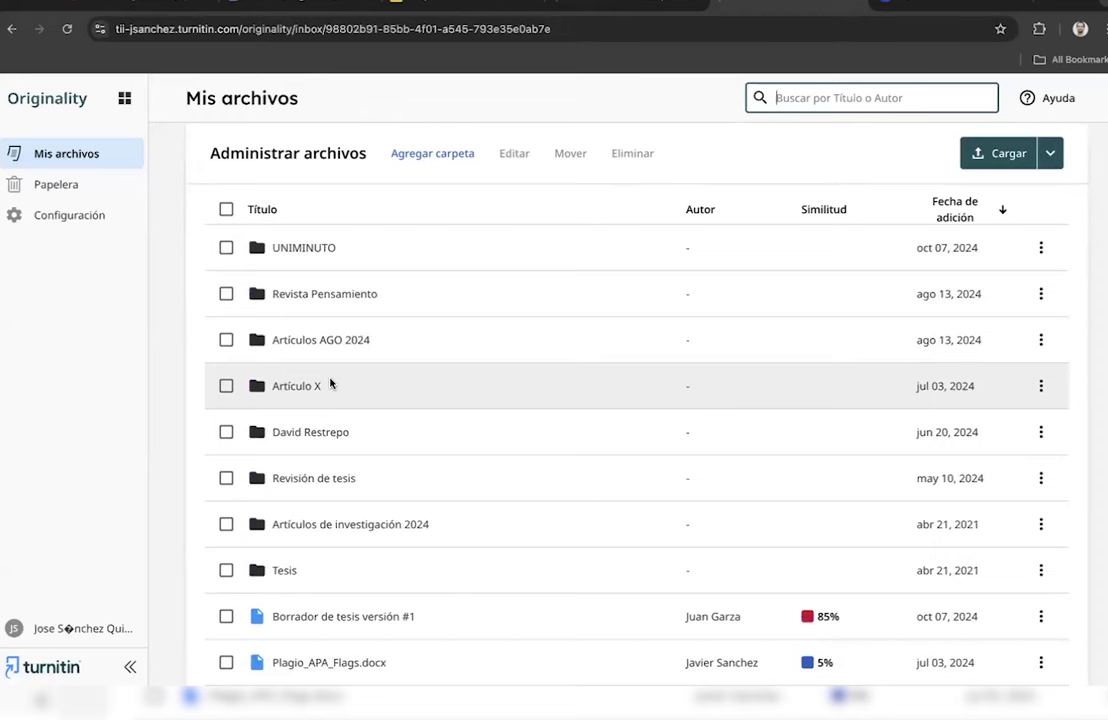
{"action": "scroll", "coordinate": [300, 300], "scroll_direction": "down", "scroll_amount": 1}
{"action": "left_click", "coordinate": [226, 226]}
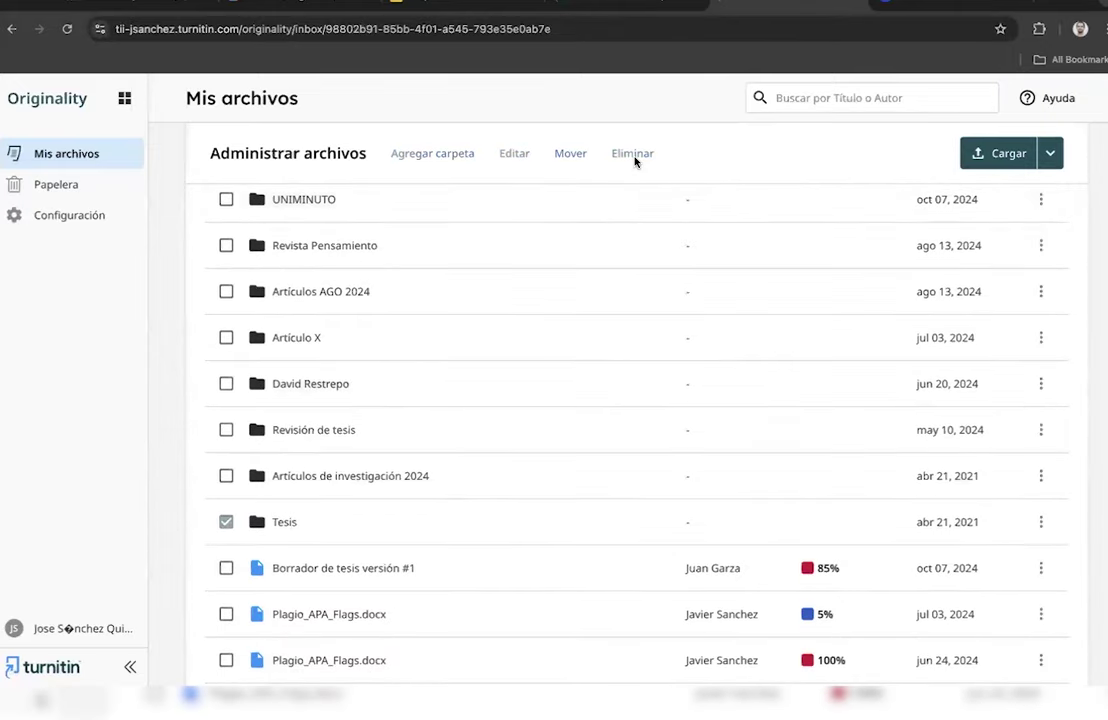
{"action": "left_click", "coordinate": [634, 160]}
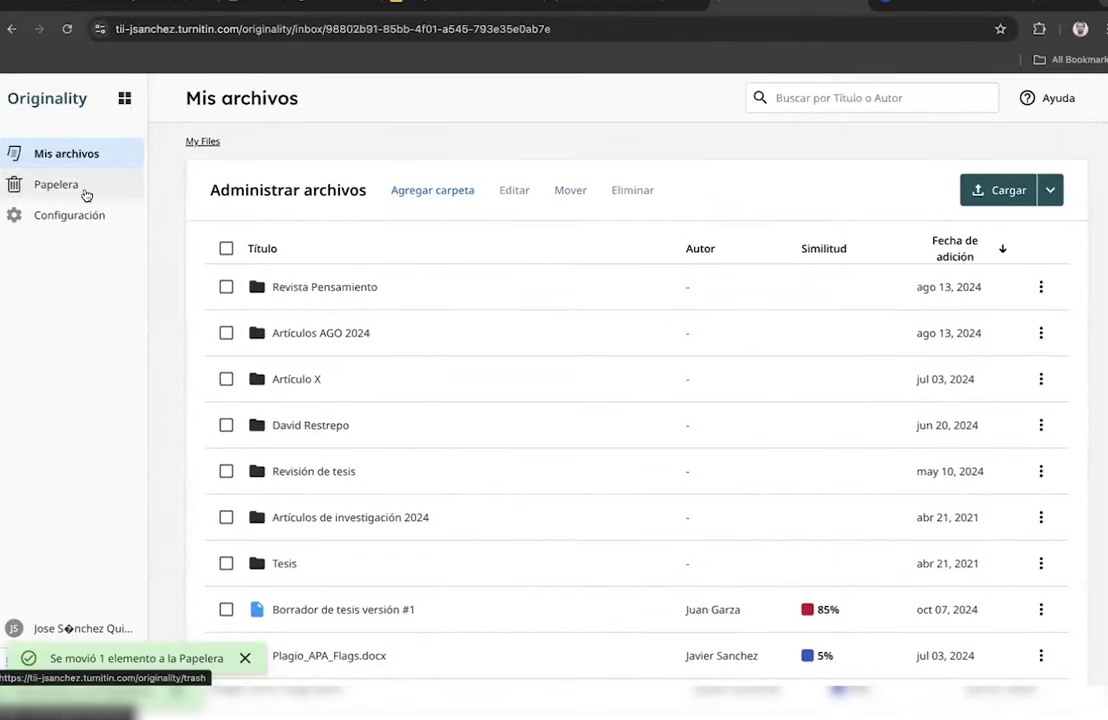
- Open Papelera, select all deleted items, display the confirmation for emptying the trash, and cancel it
{"action": "left_click", "coordinate": [86, 192]}
{"action": "left_click", "coordinate": [226, 249]}
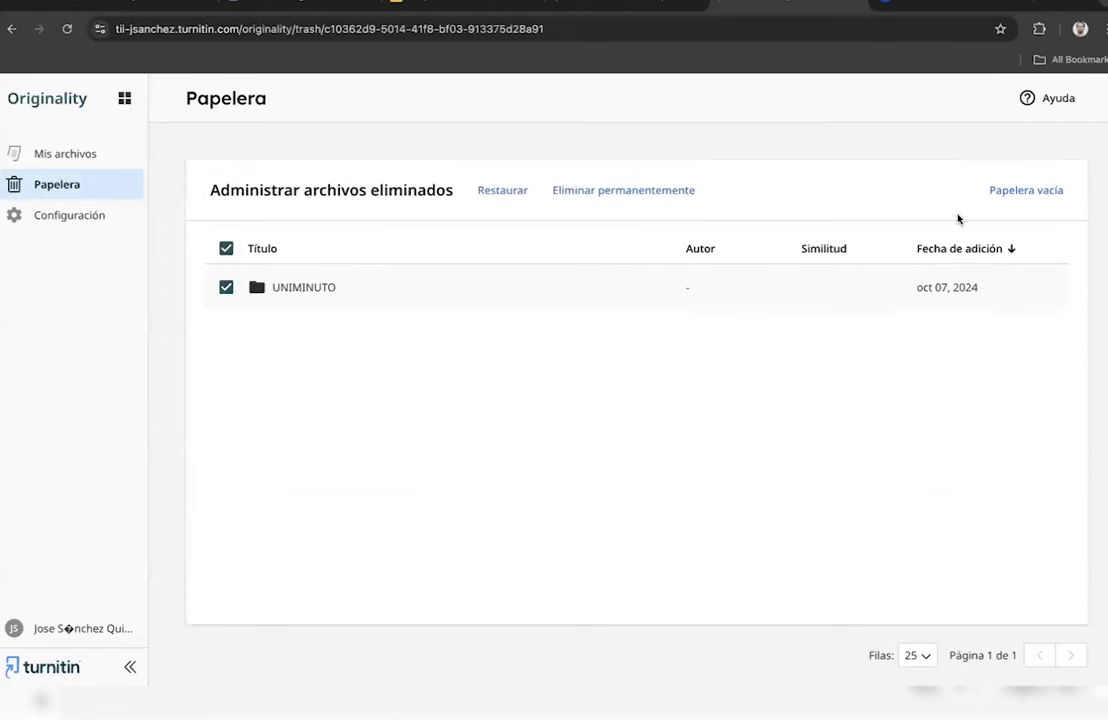
{"action": "left_click", "coordinate": [995, 192]}
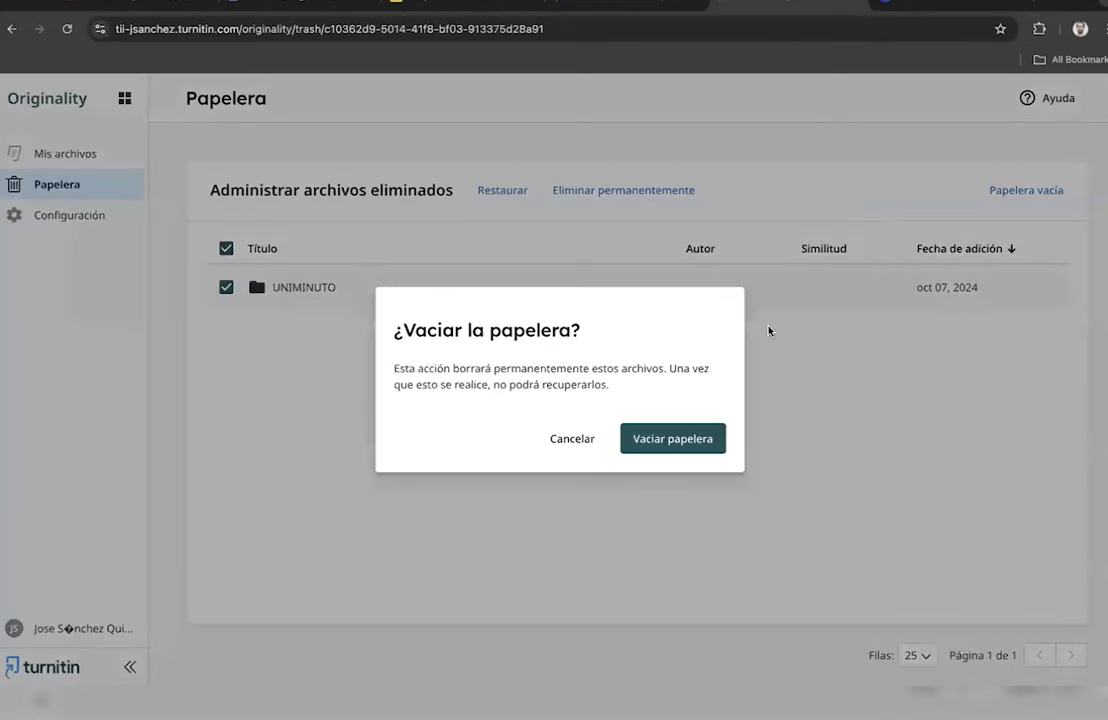
{"action": "left_click", "coordinate": [572, 443]}
- Display the permanent deletion confirmation for the selected UNIMINUTO folder, cancel it, and deselect the folder
{"action": "left_click", "coordinate": [226, 249]}
{"action": "left_click", "coordinate": [228, 288]}
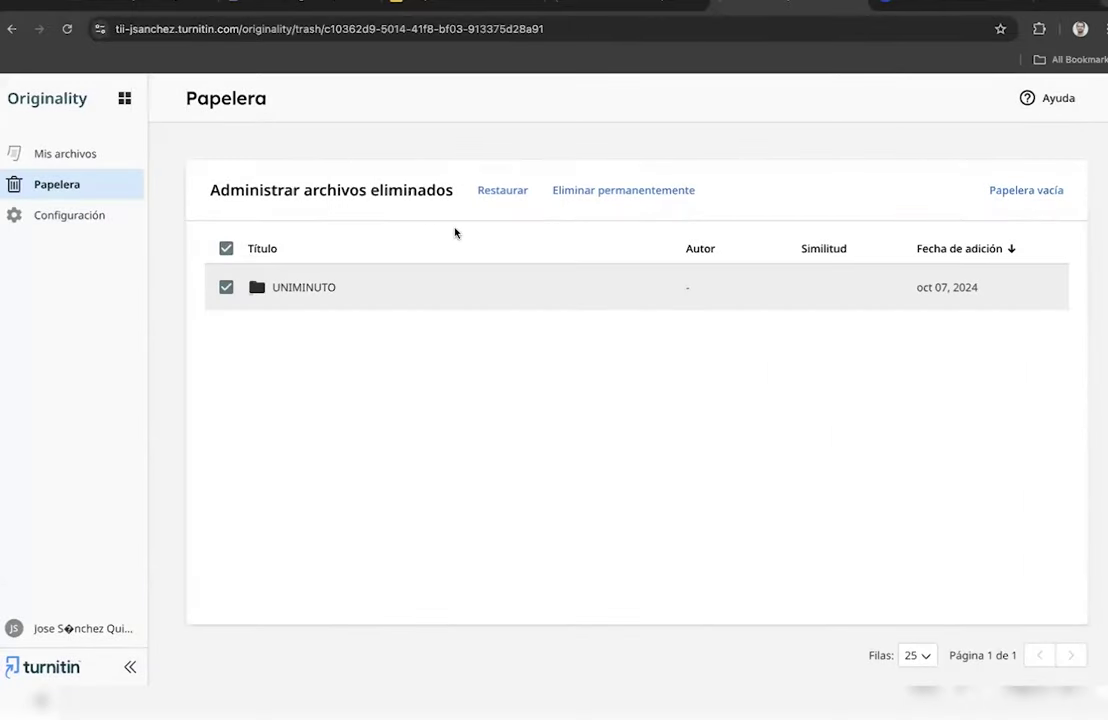
{"action": "left_click", "coordinate": [626, 194]}
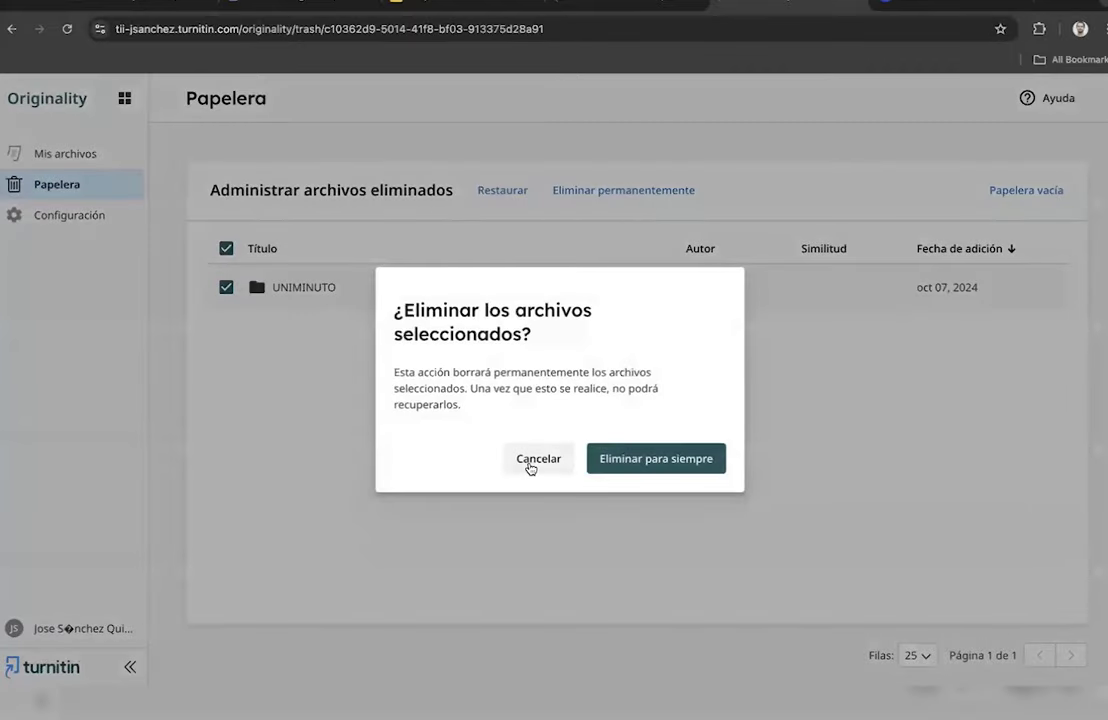
{"action": "left_click", "coordinate": [530, 462]}
{"action": "left_click", "coordinate": [226, 288]}
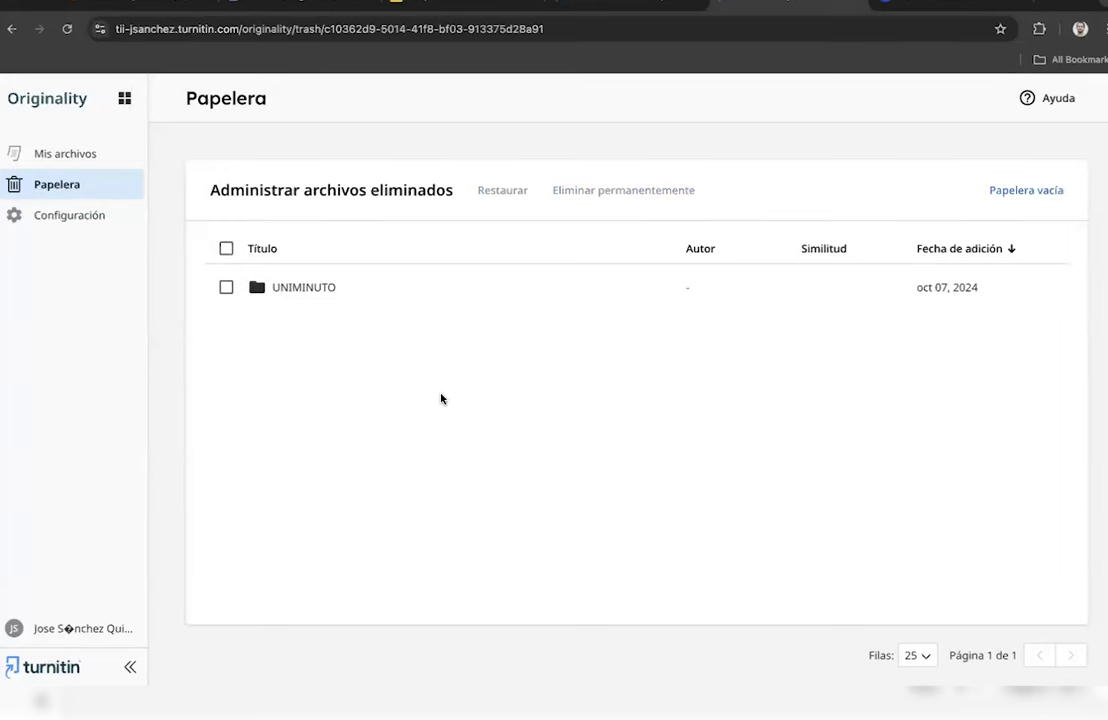
- Return to Mis archivos and look through the remaining folders and files
{"action": "left_click", "coordinate": [96, 165]}
{"action": "scroll", "coordinate": [448, 460], "scroll_direction": "down", "scroll_amount": 3}
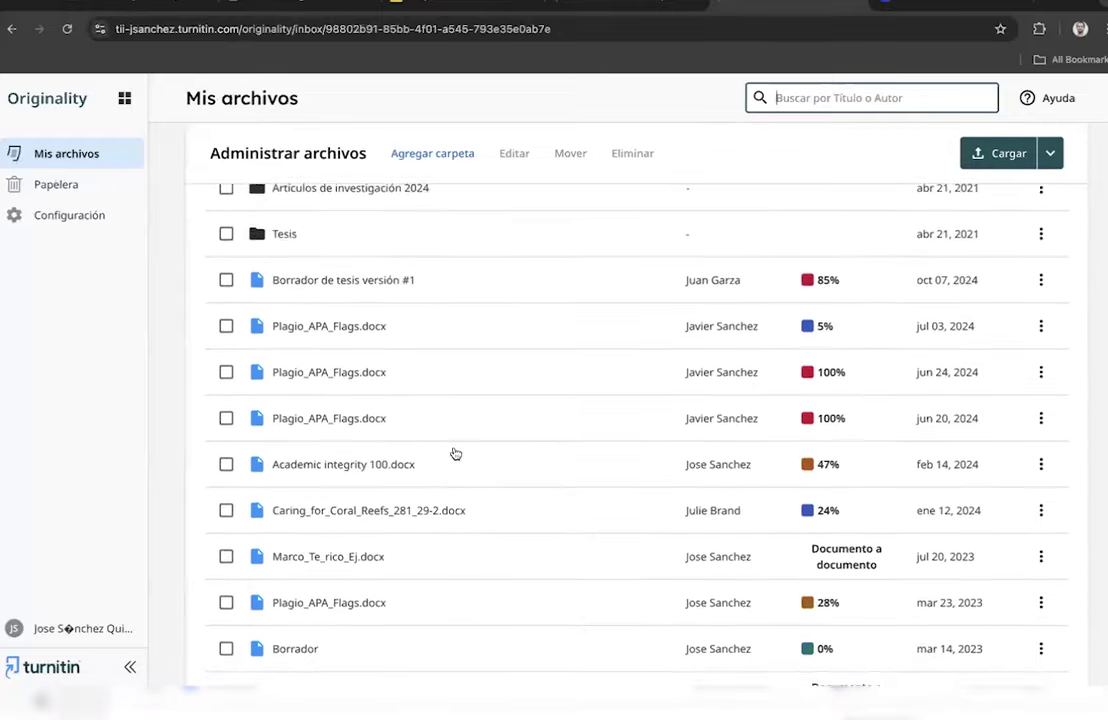
{"action": "scroll", "coordinate": [781, 210], "scroll_direction": "down", "scroll_amount": 1}
{"action": "scroll", "coordinate": [774, 383], "scroll_direction": "down", "scroll_amount": 1}
{"action": "scroll", "coordinate": [315, 444], "scroll_direction": "up", "scroll_amount": 4}
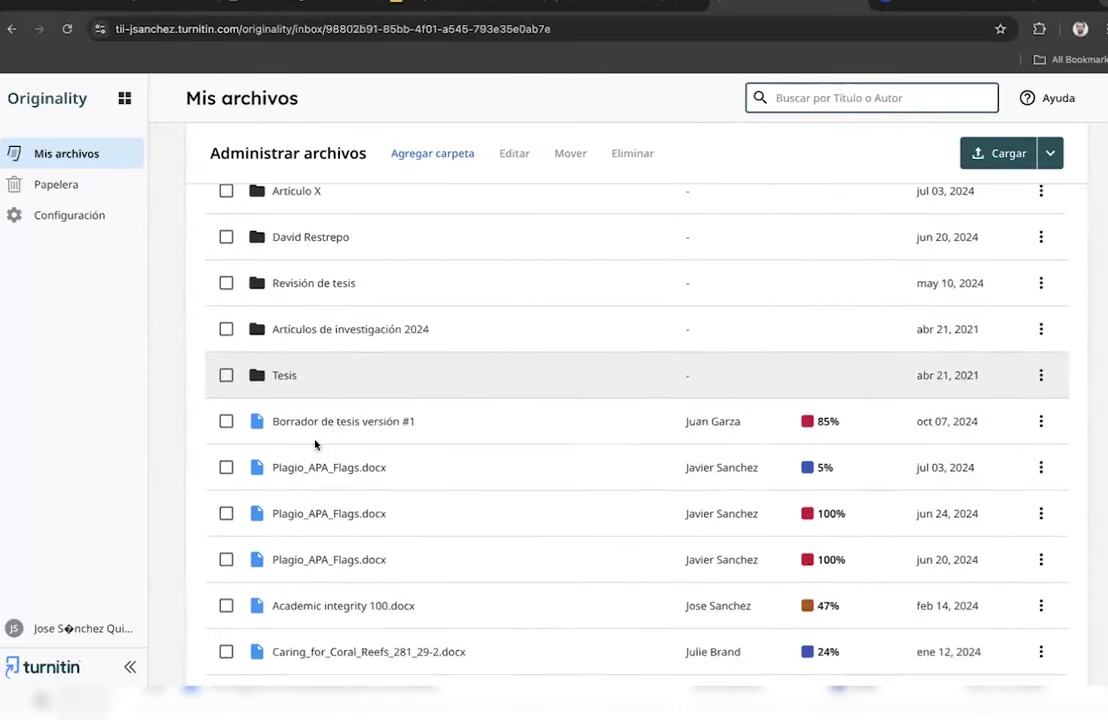
- Move the file Borrador de tesis versión #1 from Mis archivos to the trash
{"action": "left_click", "coordinate": [227, 422]}
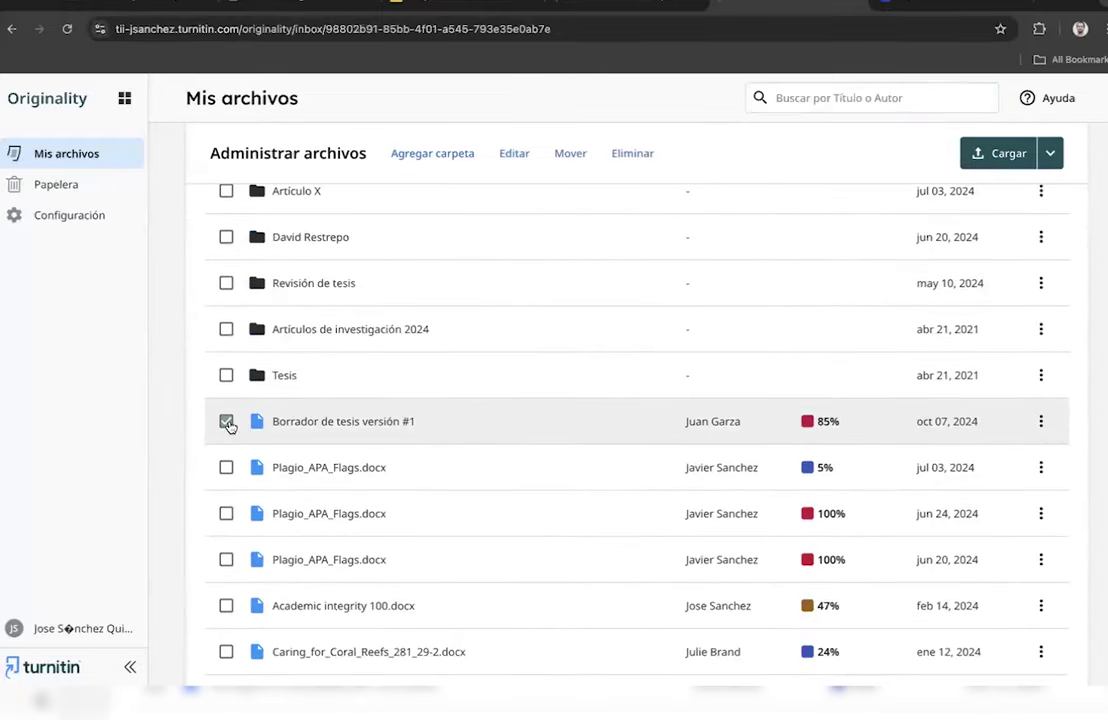
{"action": "left_click", "coordinate": [1041, 421]}
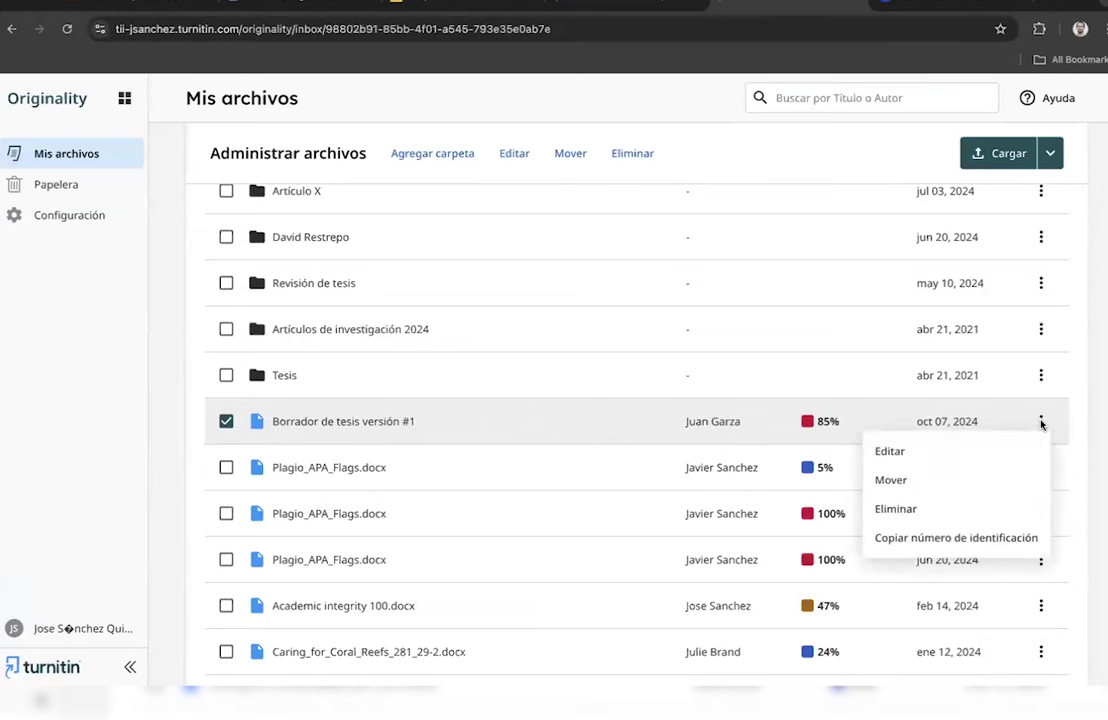
{"action": "left_click", "coordinate": [632, 155]}
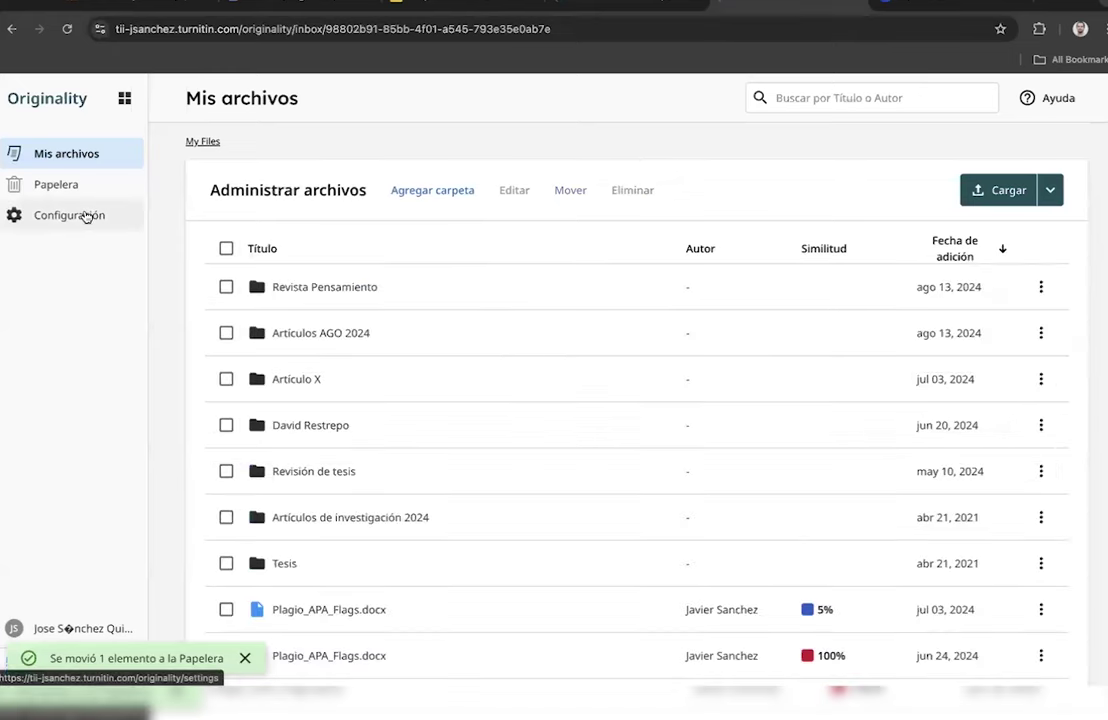
- Open Papelera, select Borrador de tesis versión #1 to show the restore and permanent deletion options, and deselect it
{"action": "left_click", "coordinate": [72, 184]}
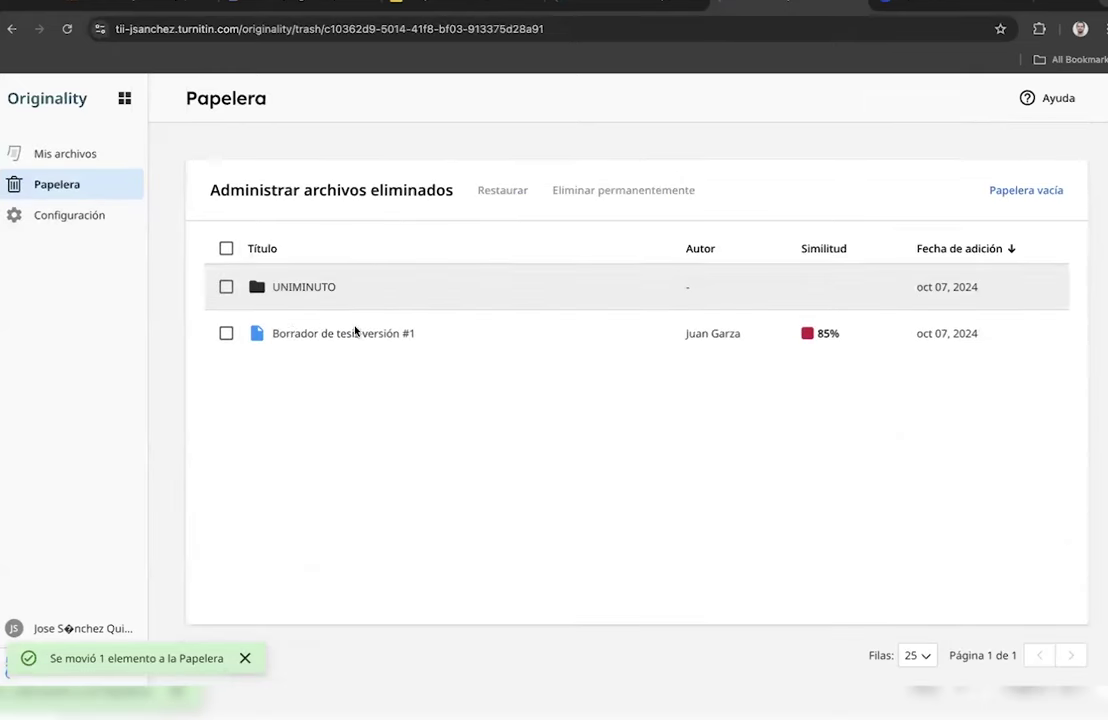
{"action": "left_click", "coordinate": [227, 333]}
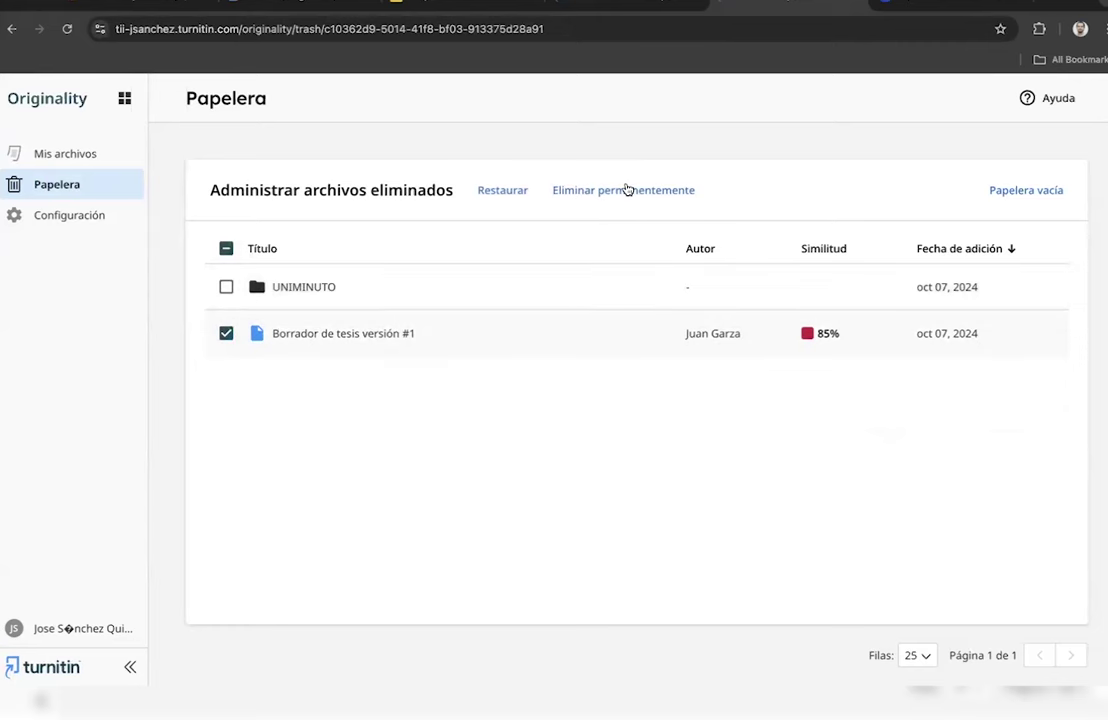
{"action": "left_click", "coordinate": [226, 333]}
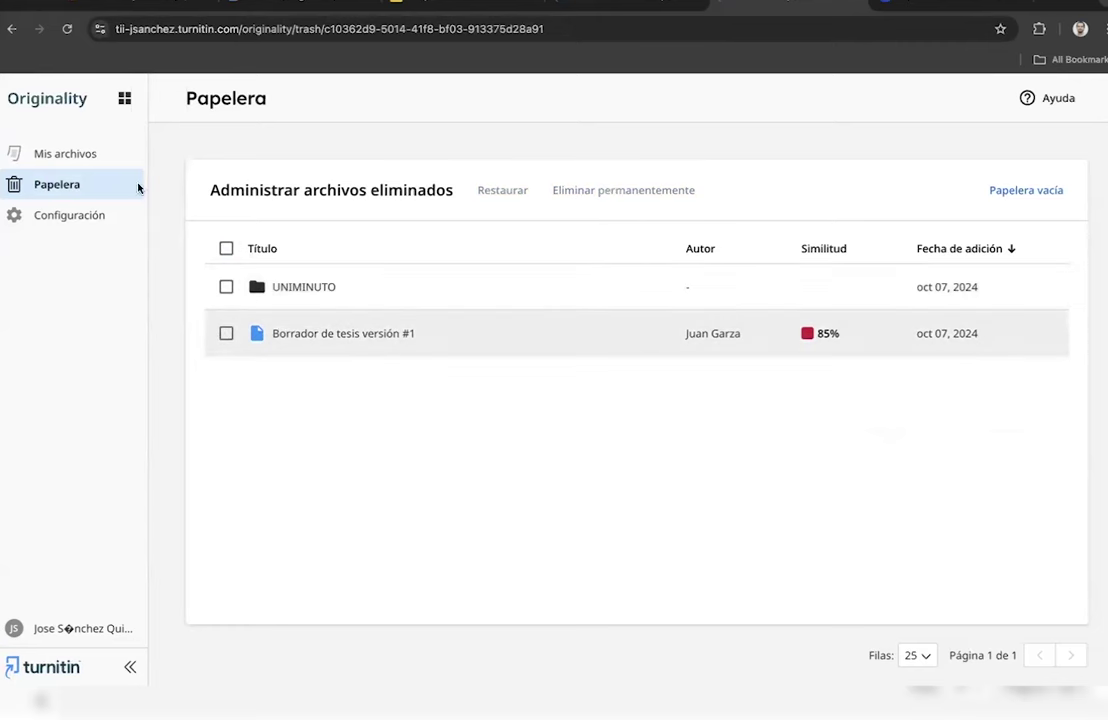
- Return to Mis archivos and check the remaining file list
{"action": "left_click", "coordinate": [104, 153]}
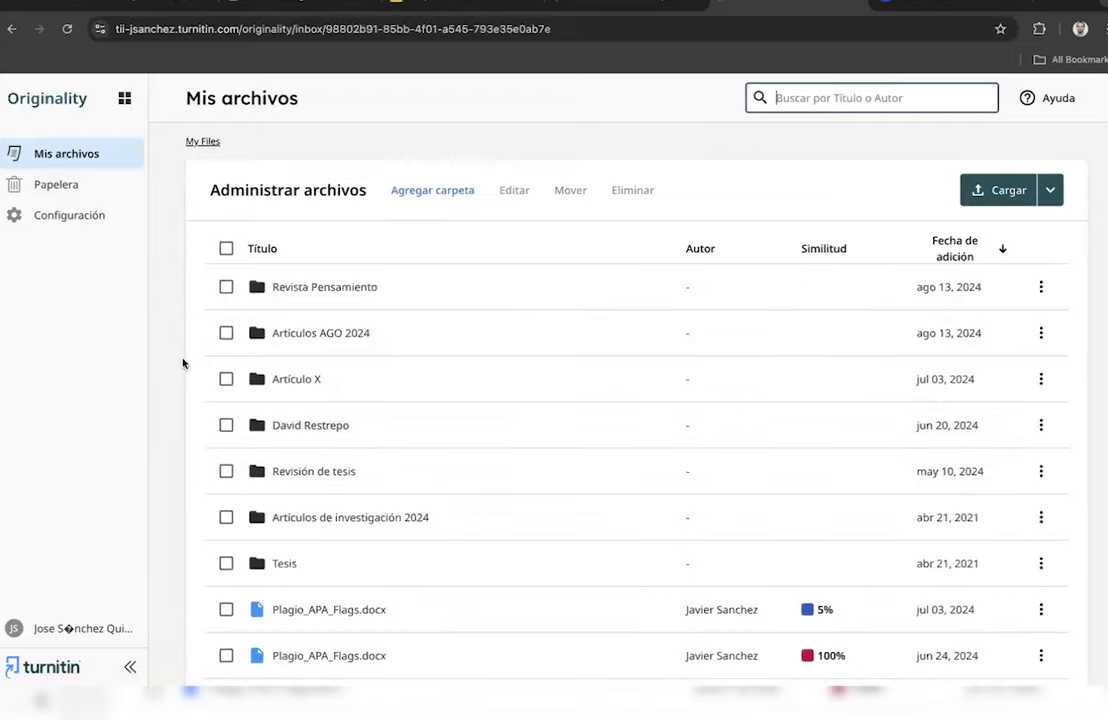
{"action": "scroll", "coordinate": [182, 363], "scroll_direction": "down", "scroll_amount": 4}
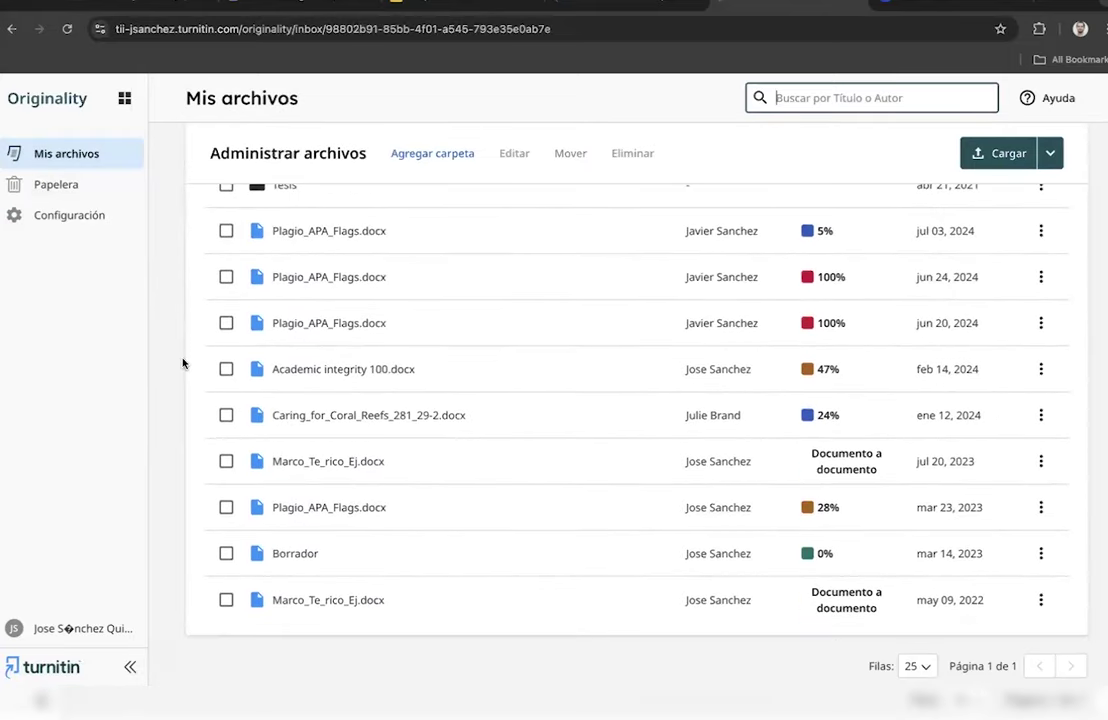
{"action": "scroll", "coordinate": [182, 363], "scroll_direction": "up", "scroll_amount": 5}
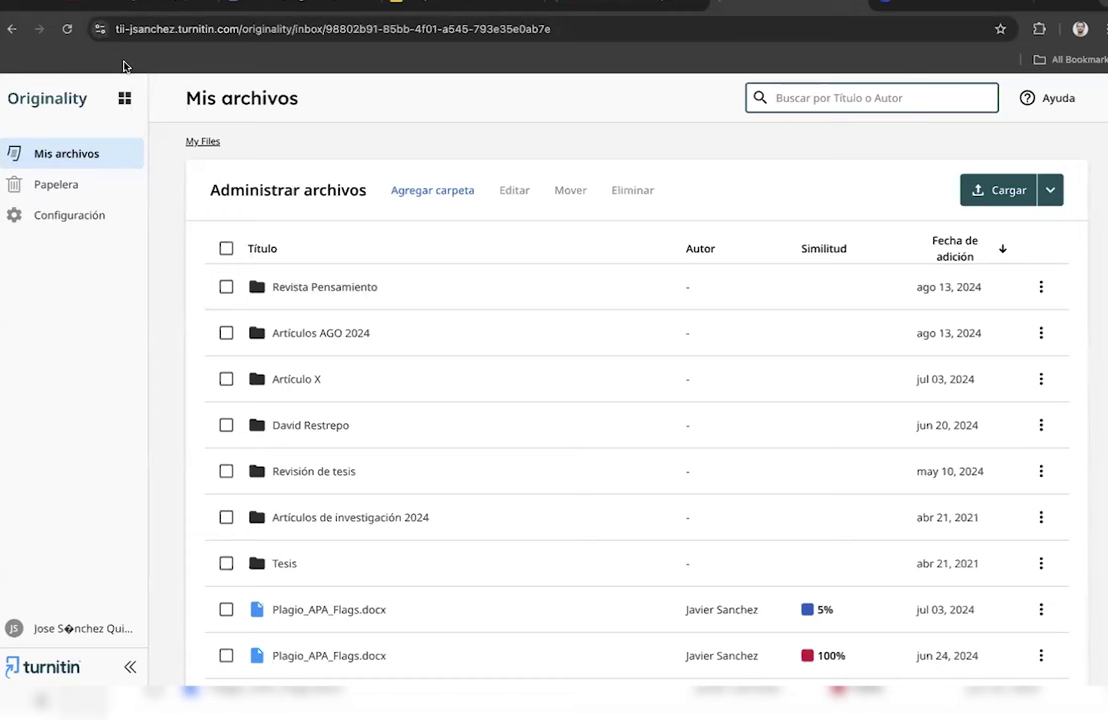
- Switch to the Moodle site, dismiss the Okta password-saving prompt, and open LATAM Course from the course list
{"action": "left_click", "coordinate": [118, 7]}
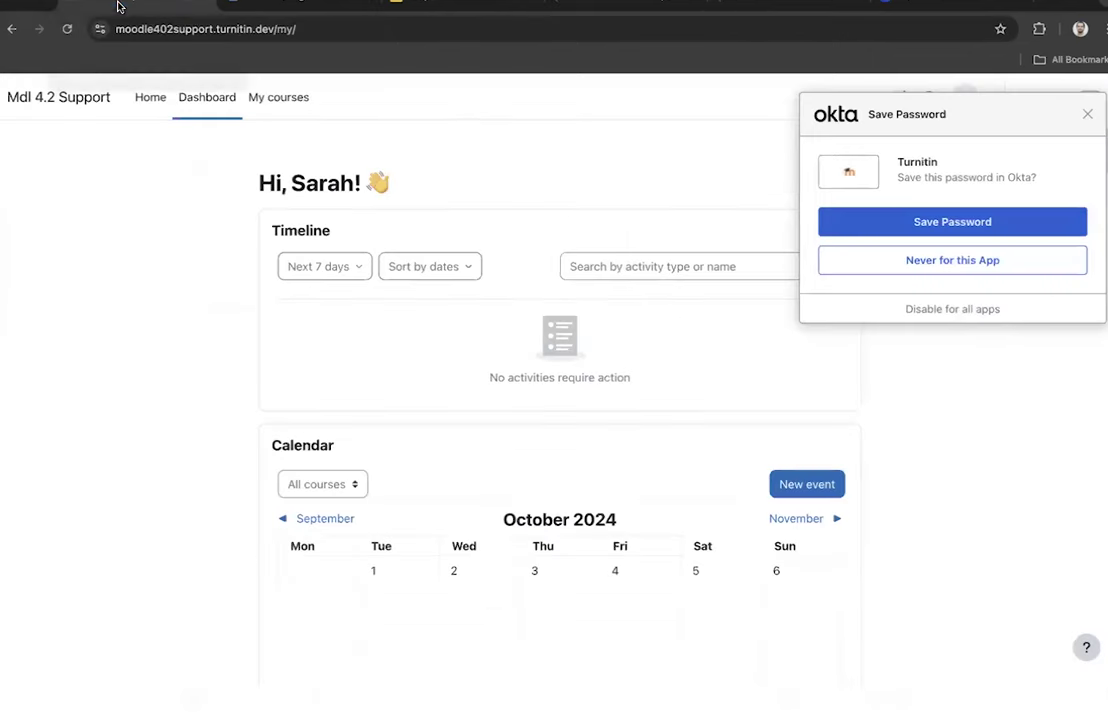
{"action": "left_click", "coordinate": [1088, 115]}
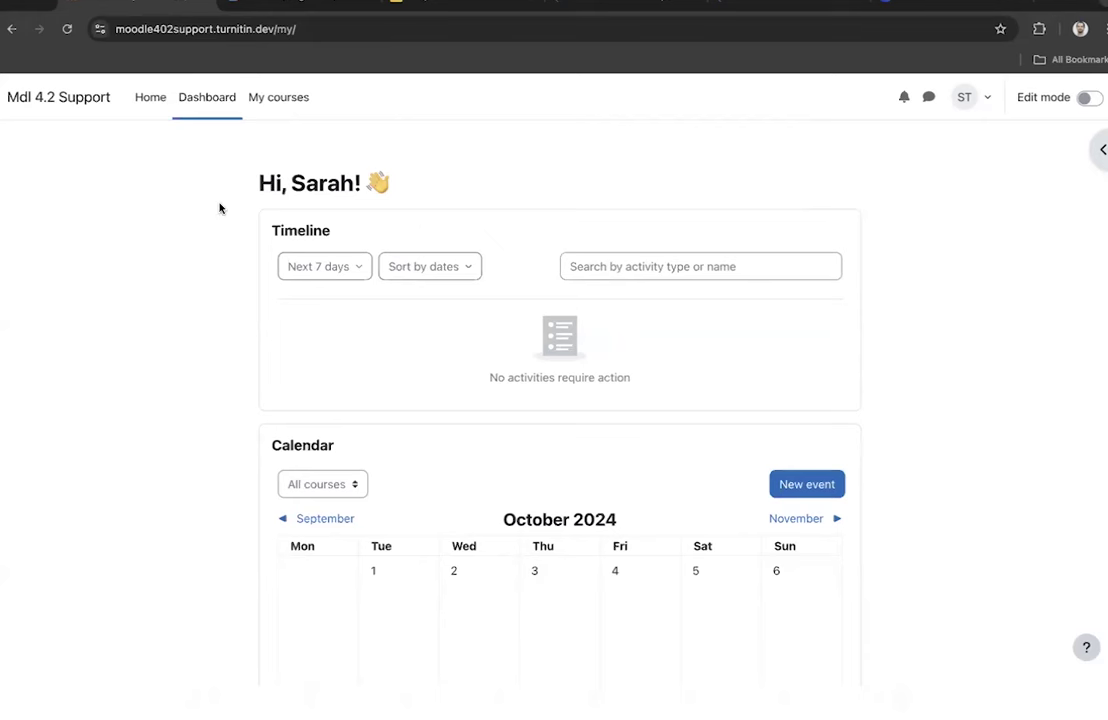
{"action": "left_click", "coordinate": [292, 94]}
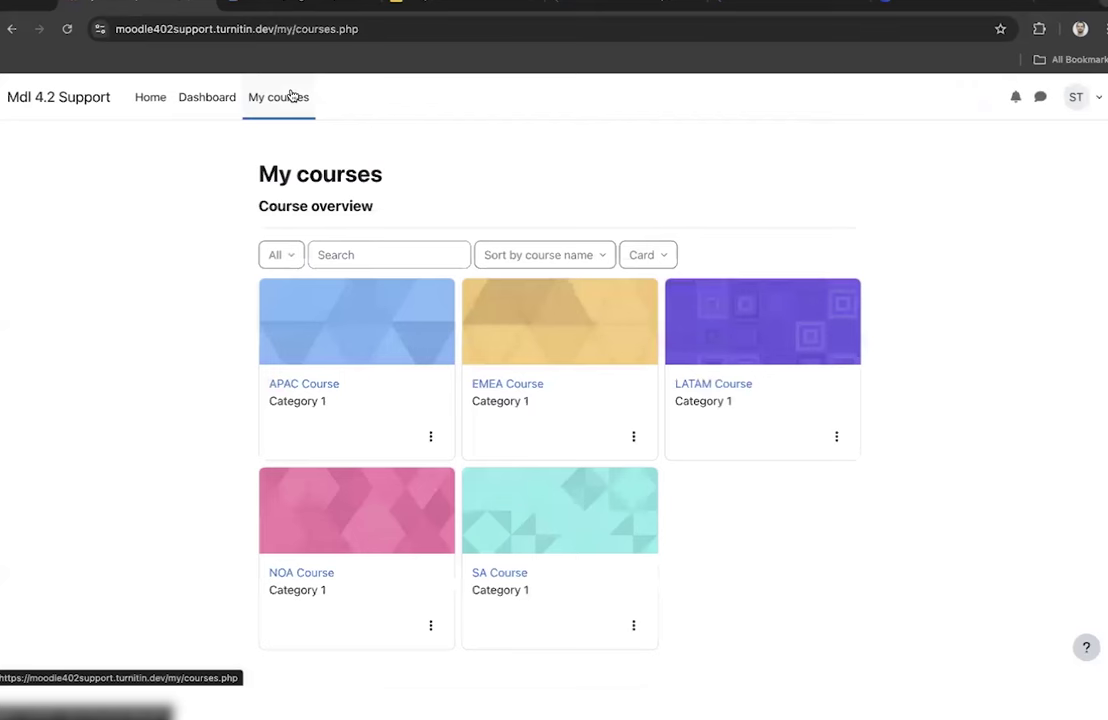
{"action": "left_click", "coordinate": [710, 386]}
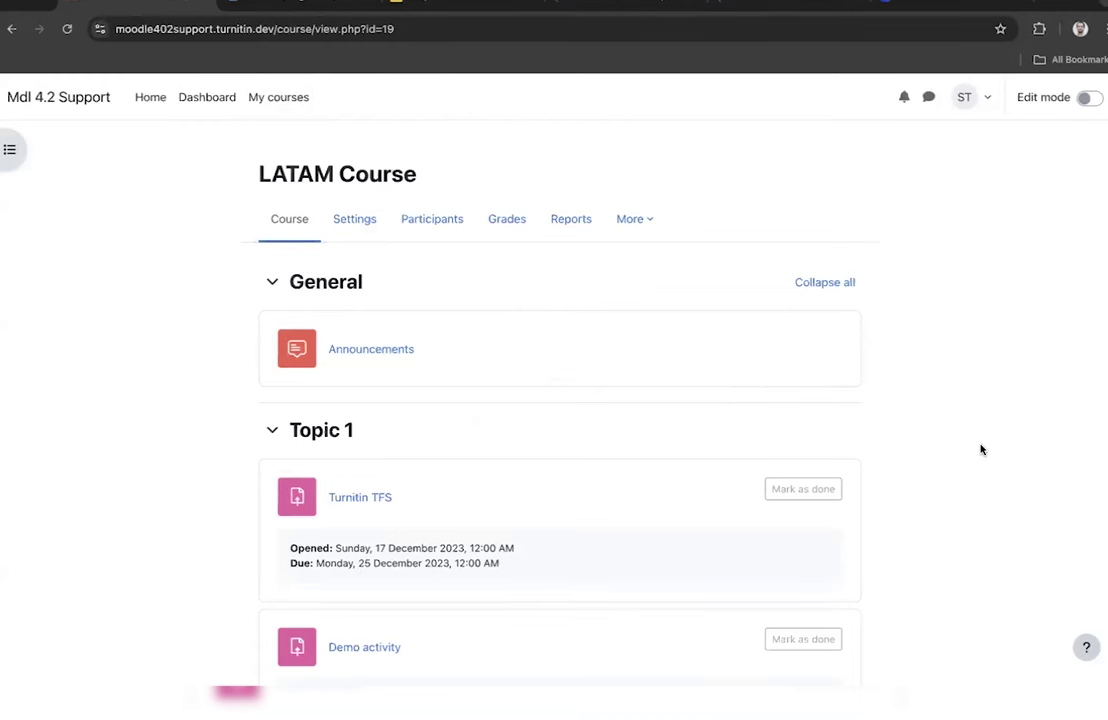
- Open the Turnitin TFS assignment in Topic 1 and view all its submissions down to the graded one
{"action": "scroll", "coordinate": [981, 450], "scroll_direction": "down", "scroll_amount": 3}
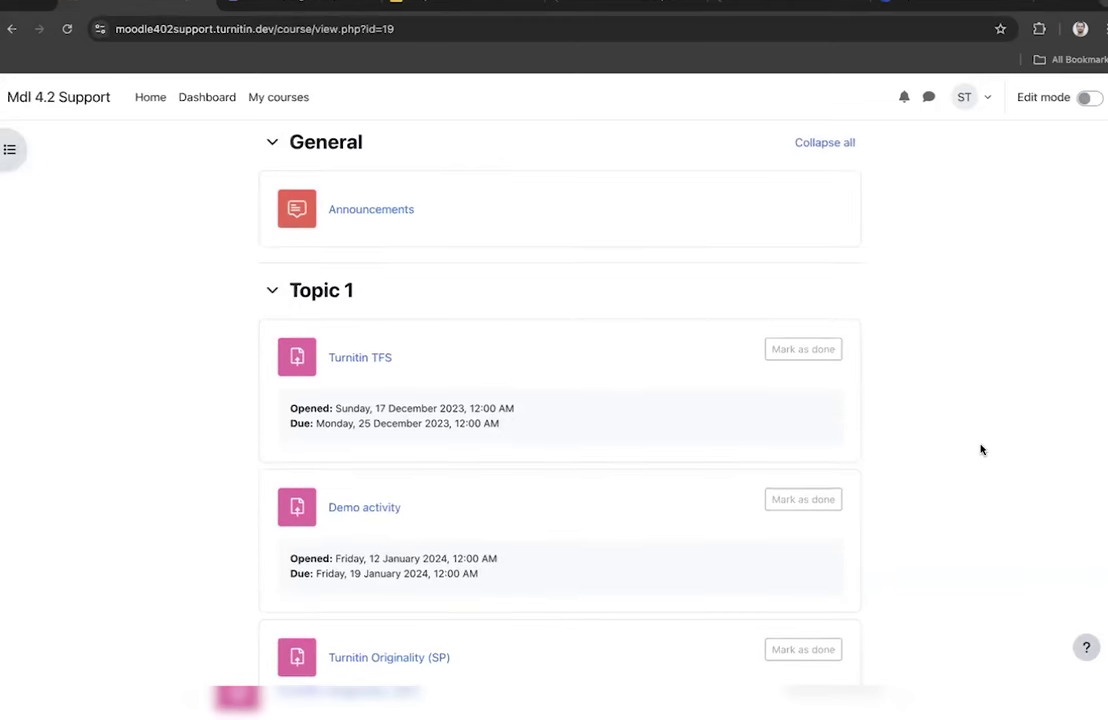
{"action": "left_click", "coordinate": [373, 355]}
{"action": "scroll", "coordinate": [482, 388], "scroll_direction": "down", "scroll_amount": 3}
{"action": "left_click", "coordinate": [368, 321]}
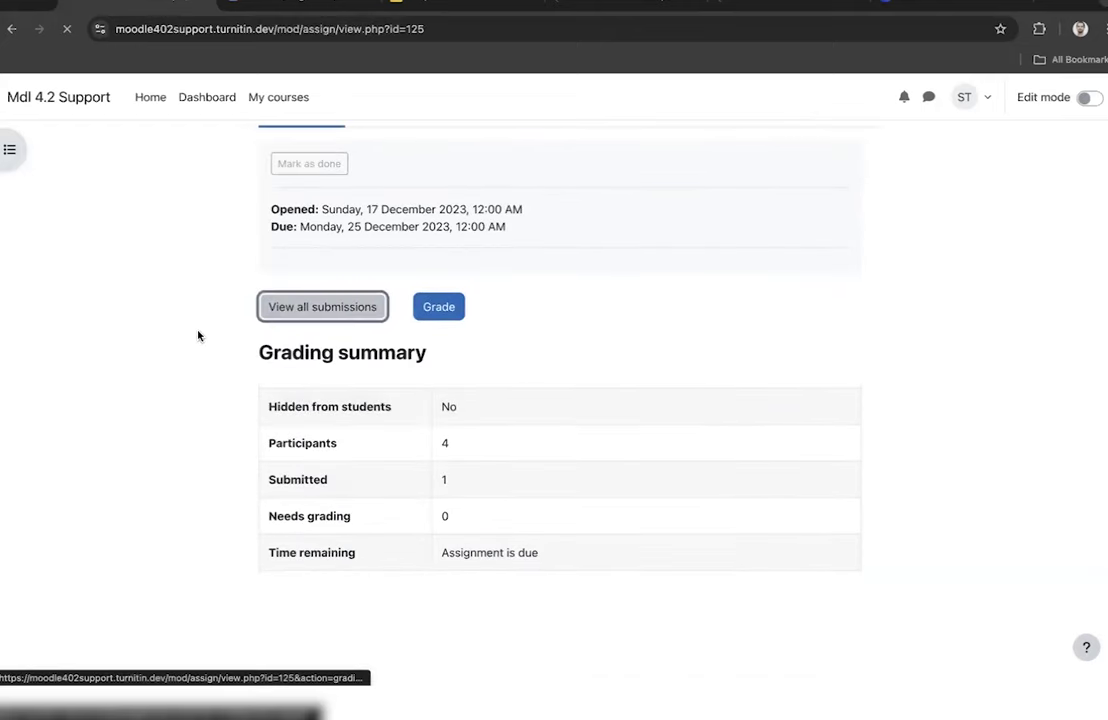
{"action": "scroll", "coordinate": [41, 399], "scroll_direction": "down", "scroll_amount": 8}
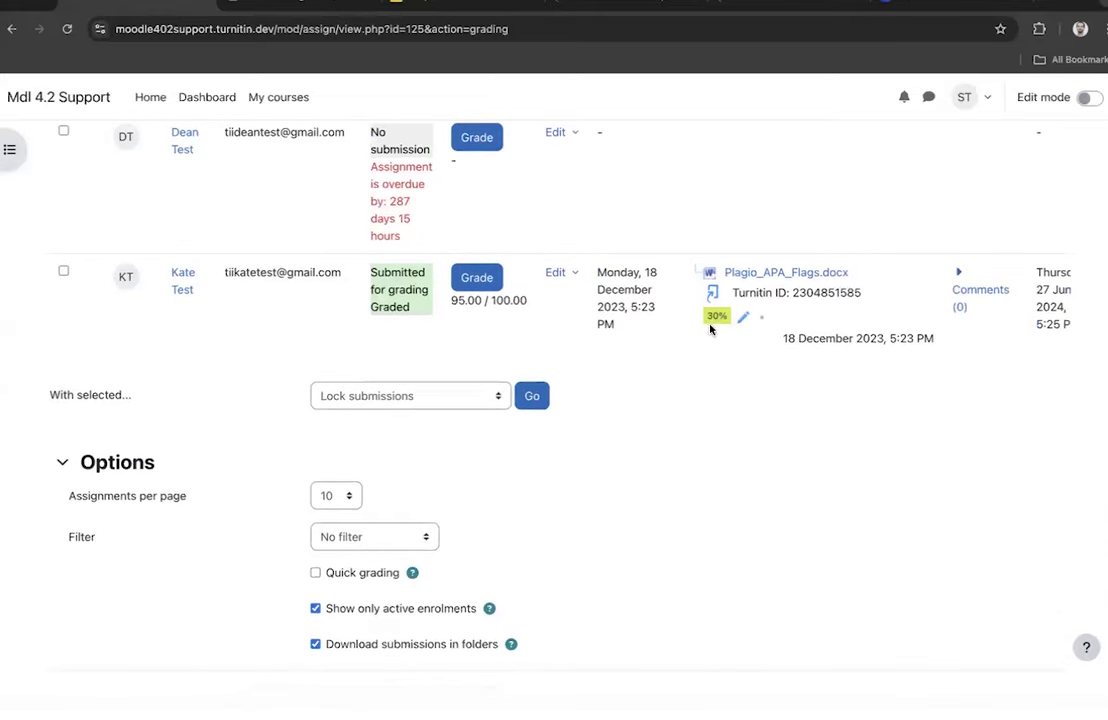
- Point out the similarity score of Plagio_APA_Flags.docx, compare it with the Originality file list, and return to Moodle
{"action": "left_click", "coordinate": [717, 321]}
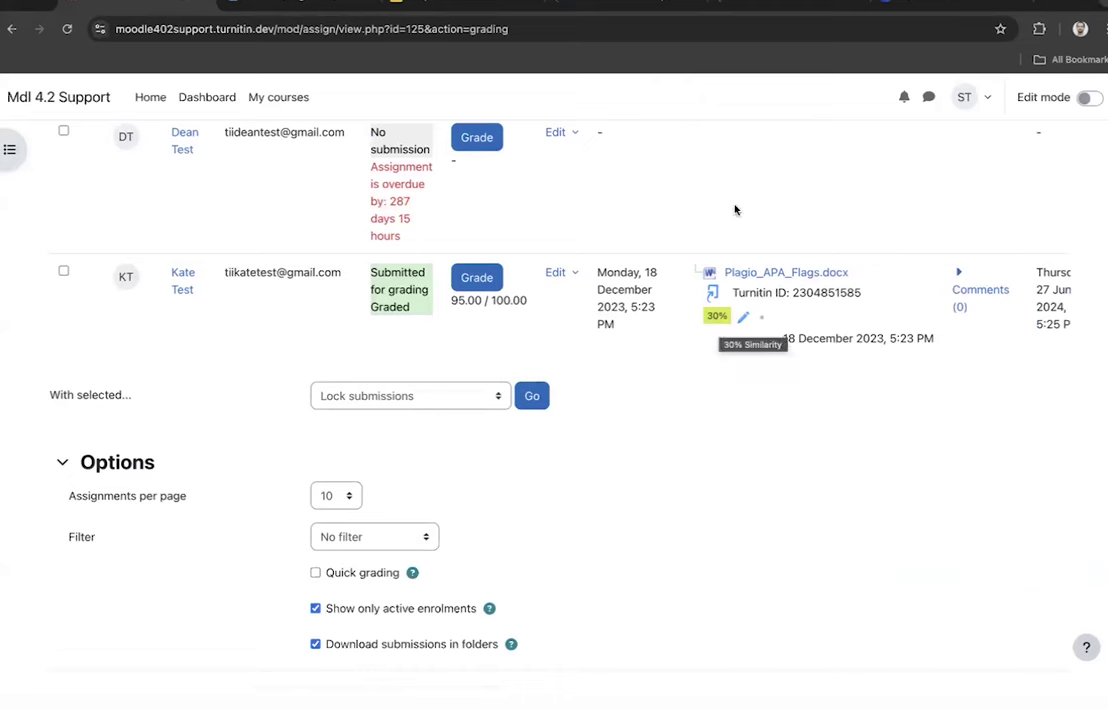
{"action": "scroll", "coordinate": [828, 483], "scroll_direction": "down", "scroll_amount": 5}
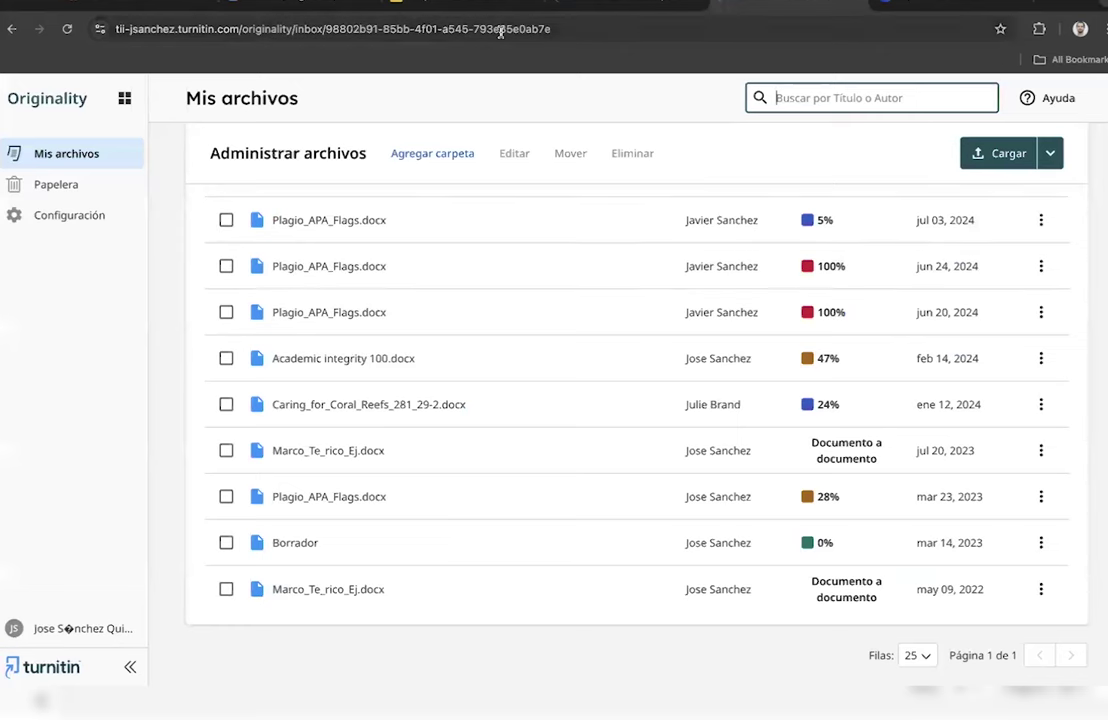
{"action": "left_click", "coordinate": [118, 3]}
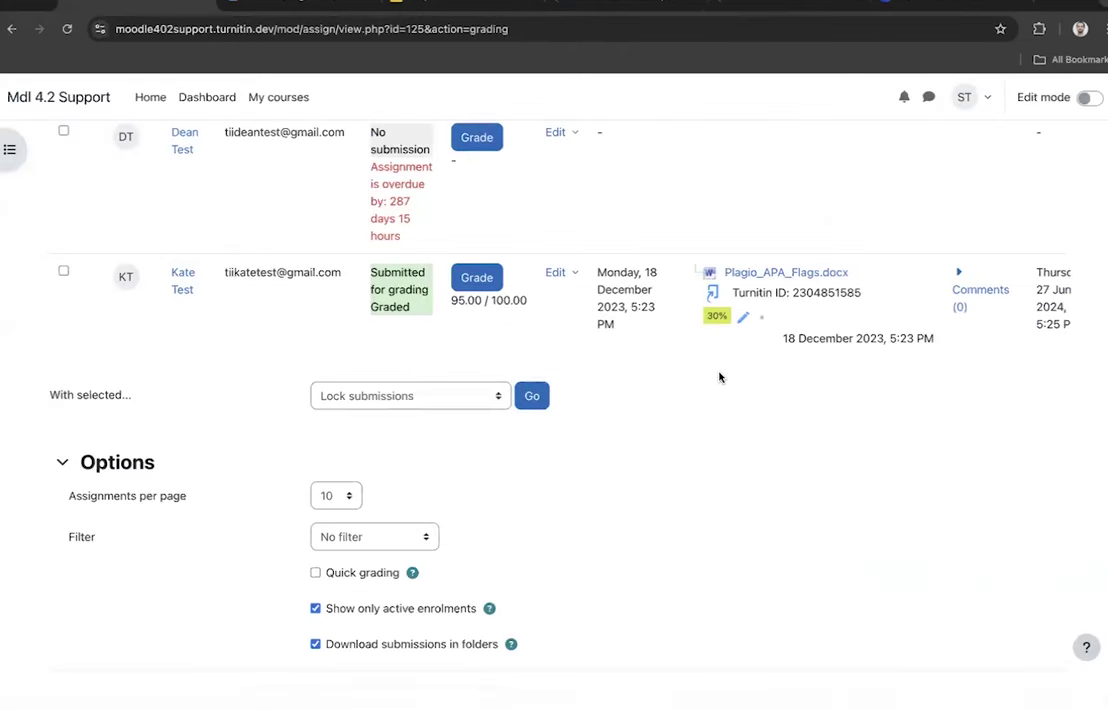
- Look back over the Turnitin TFS submissions table and return to the start of the LATAM Course page
{"action": "scroll", "coordinate": [720, 376], "scroll_direction": "up", "scroll_amount": 1}
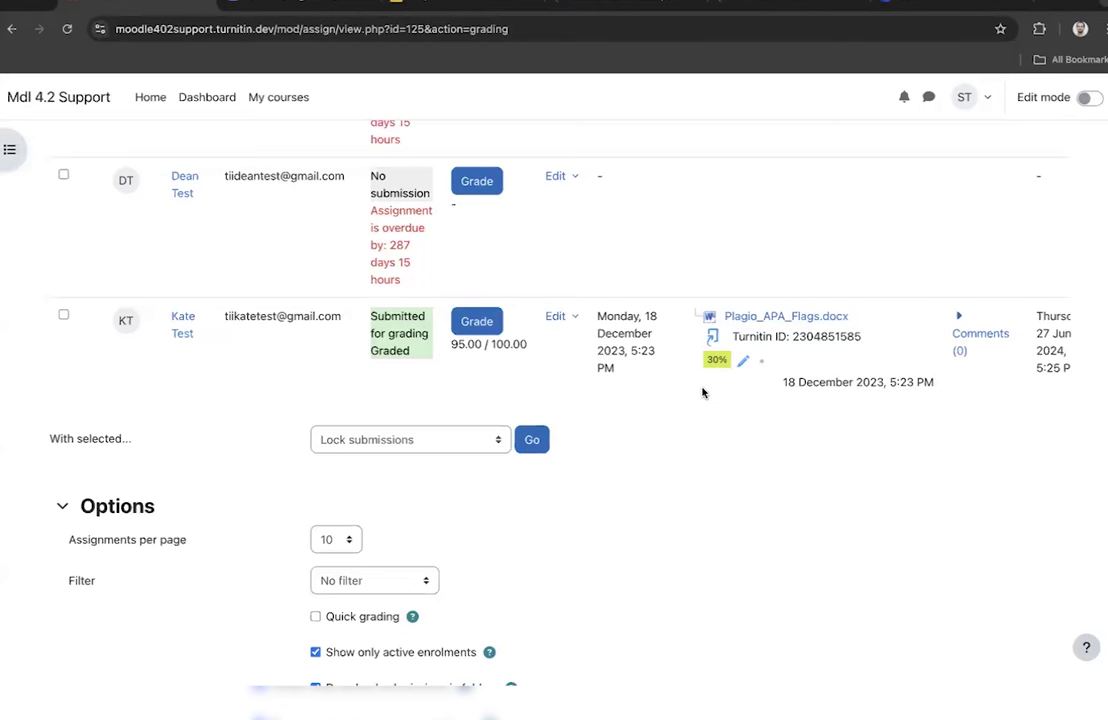
{"action": "scroll", "coordinate": [705, 396], "scroll_direction": "up", "scroll_amount": 3}
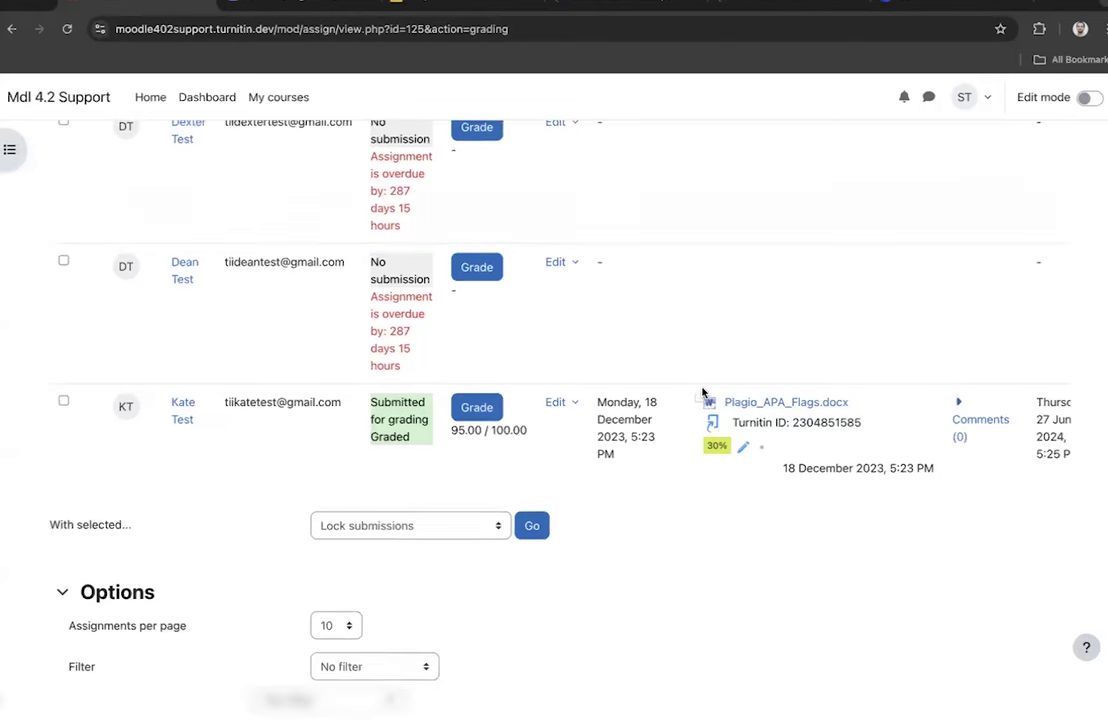
{"action": "scroll", "coordinate": [706, 421], "scroll_direction": "down", "scroll_amount": 1}
{"action": "scroll", "coordinate": [681, 394], "scroll_direction": "up", "scroll_amount": 10}
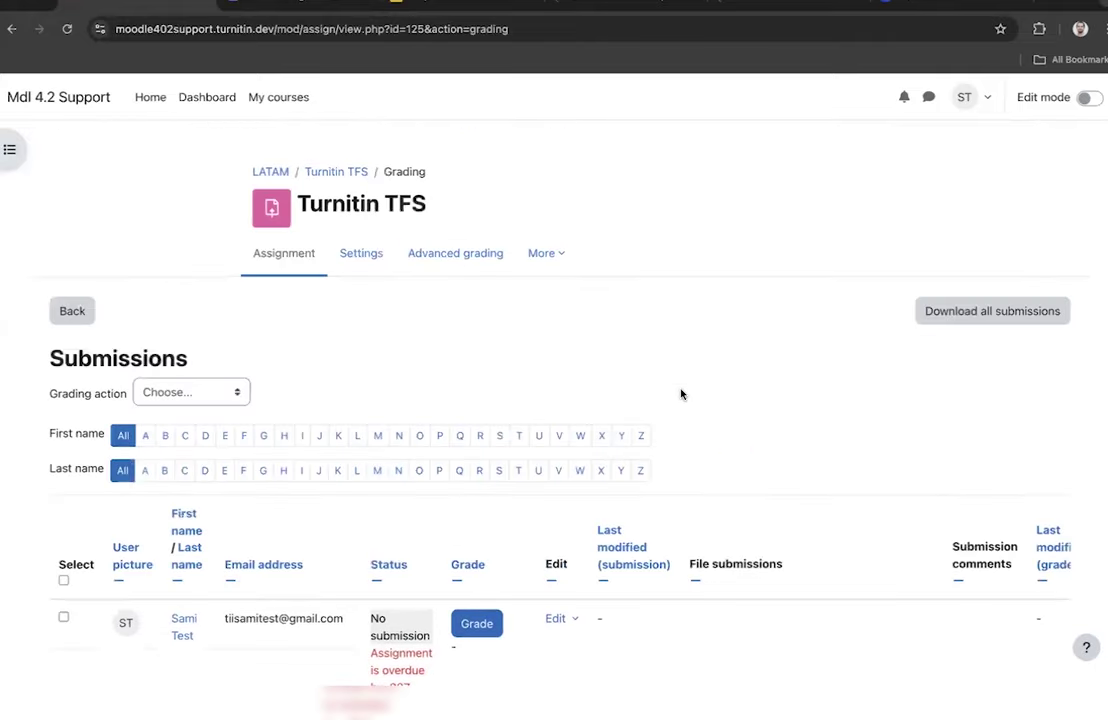
{"action": "left_click", "coordinate": [333, 173]}
{"action": "left_click", "coordinate": [285, 173]}
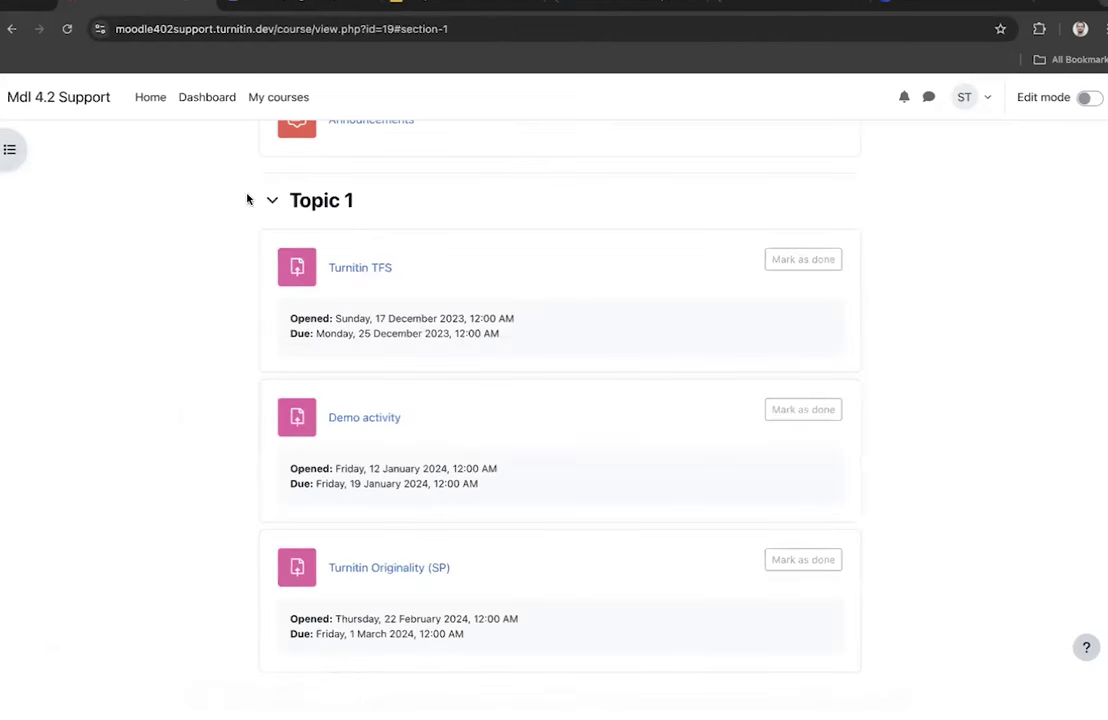
{"action": "scroll", "coordinate": [141, 277], "scroll_direction": "up", "scroll_amount": 1}
{"action": "scroll", "coordinate": [141, 277], "scroll_direction": "up", "scroll_amount": 2}
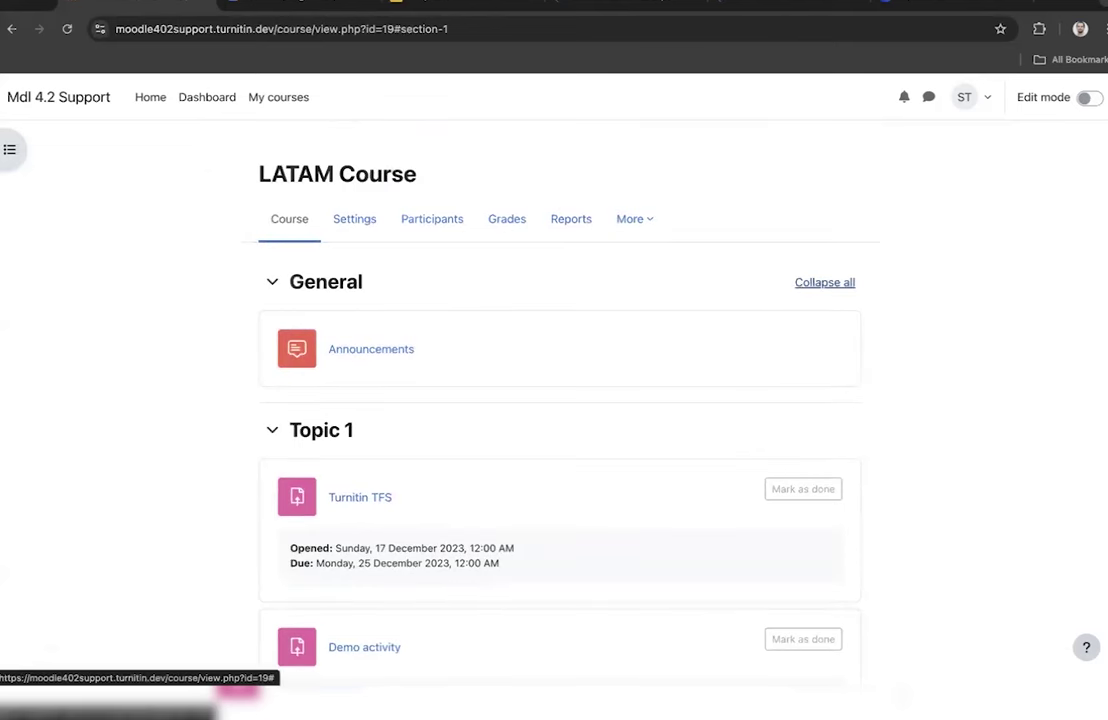
- Turn on edit mode for LATAM Course and start adding a new Assignment activity to Topic 1
{"action": "left_click", "coordinate": [1088, 98]}
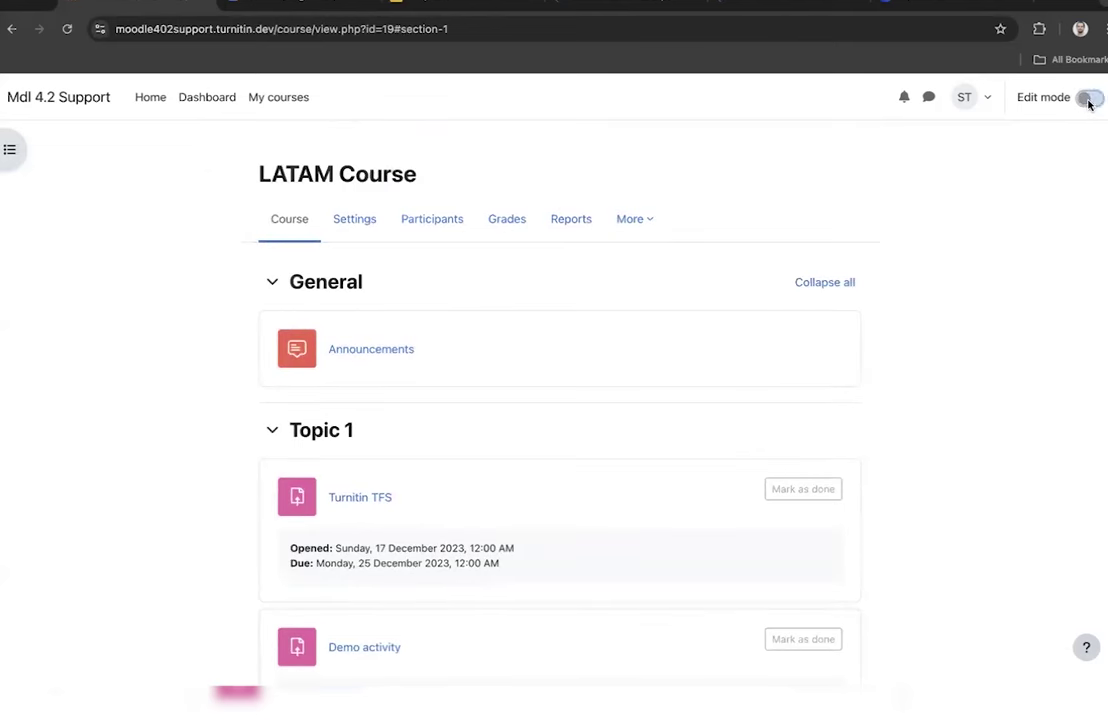
{"action": "scroll", "coordinate": [885, 224], "scroll_direction": "down", "scroll_amount": 2}
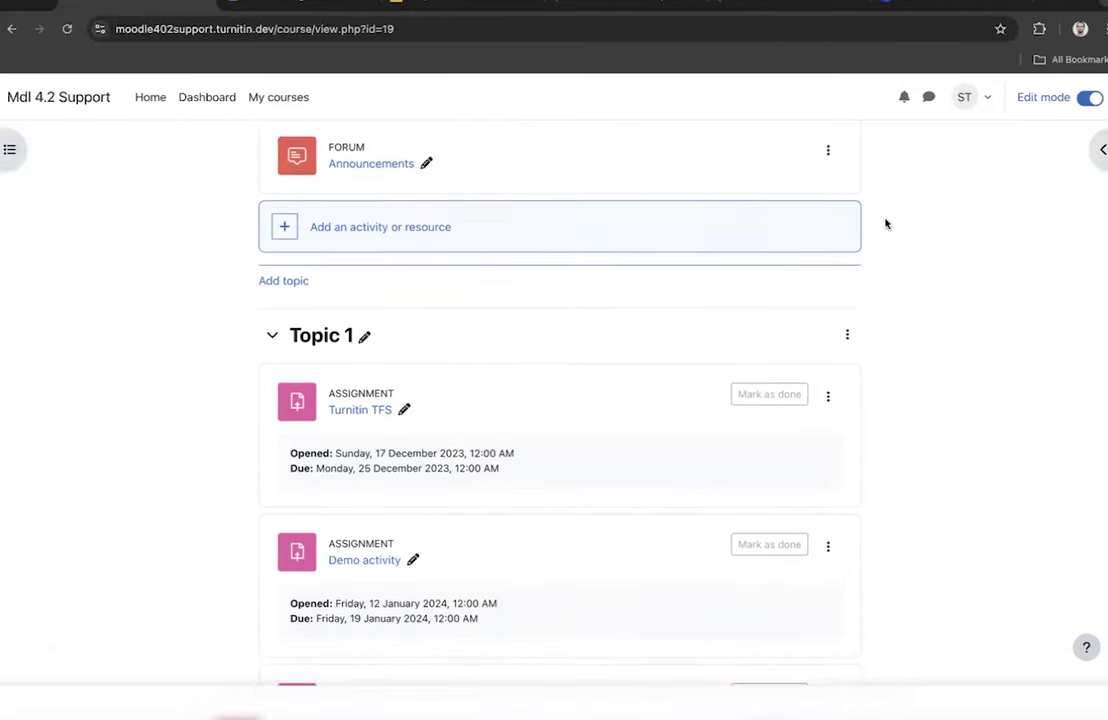
{"action": "scroll", "coordinate": [885, 224], "scroll_direction": "down", "scroll_amount": 1}
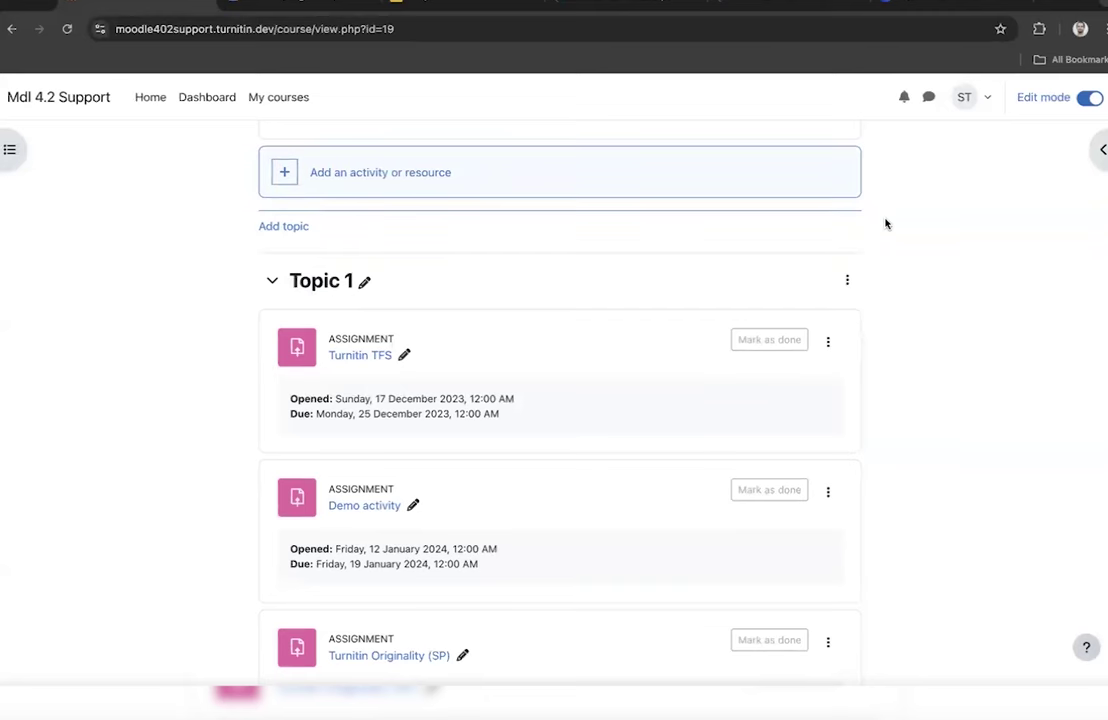
{"action": "scroll", "coordinate": [885, 224], "scroll_direction": "down", "scroll_amount": 3}
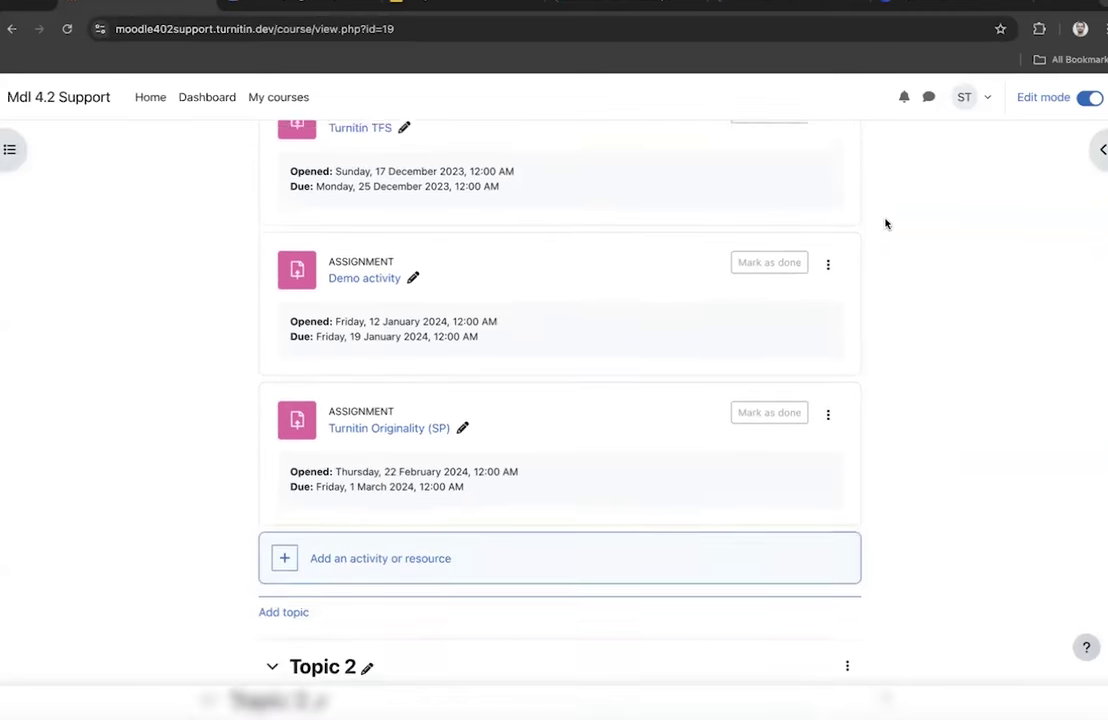
{"action": "left_click", "coordinate": [428, 557]}
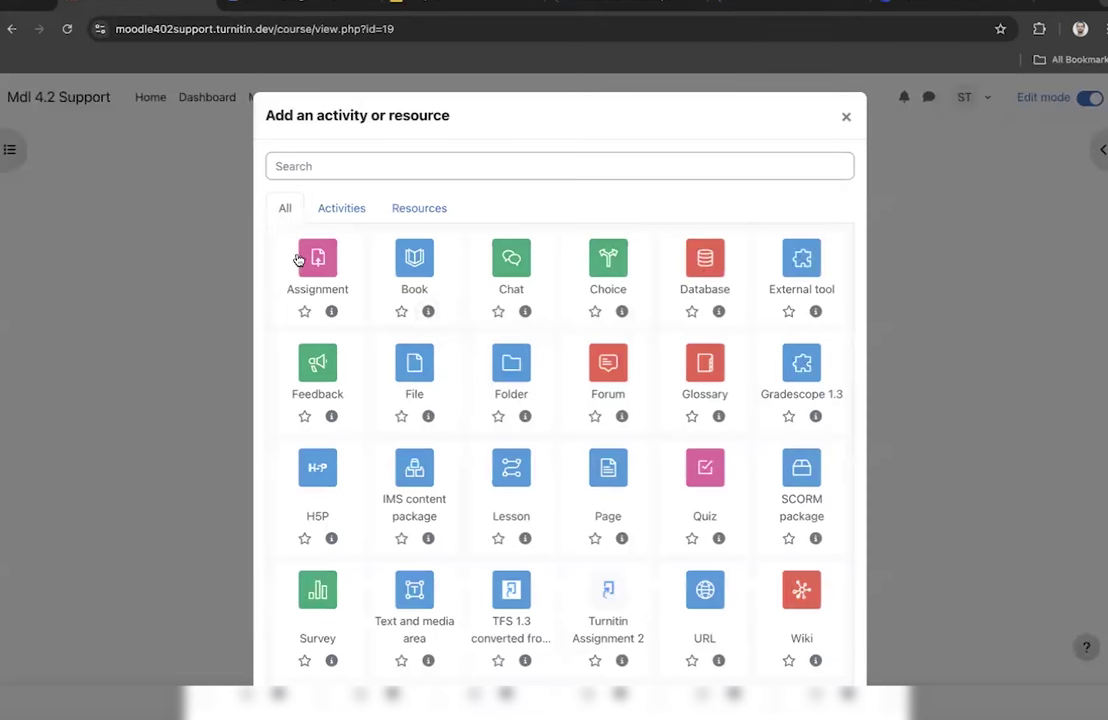
{"action": "scroll", "coordinate": [298, 260], "scroll_direction": "down", "scroll_amount": 2}
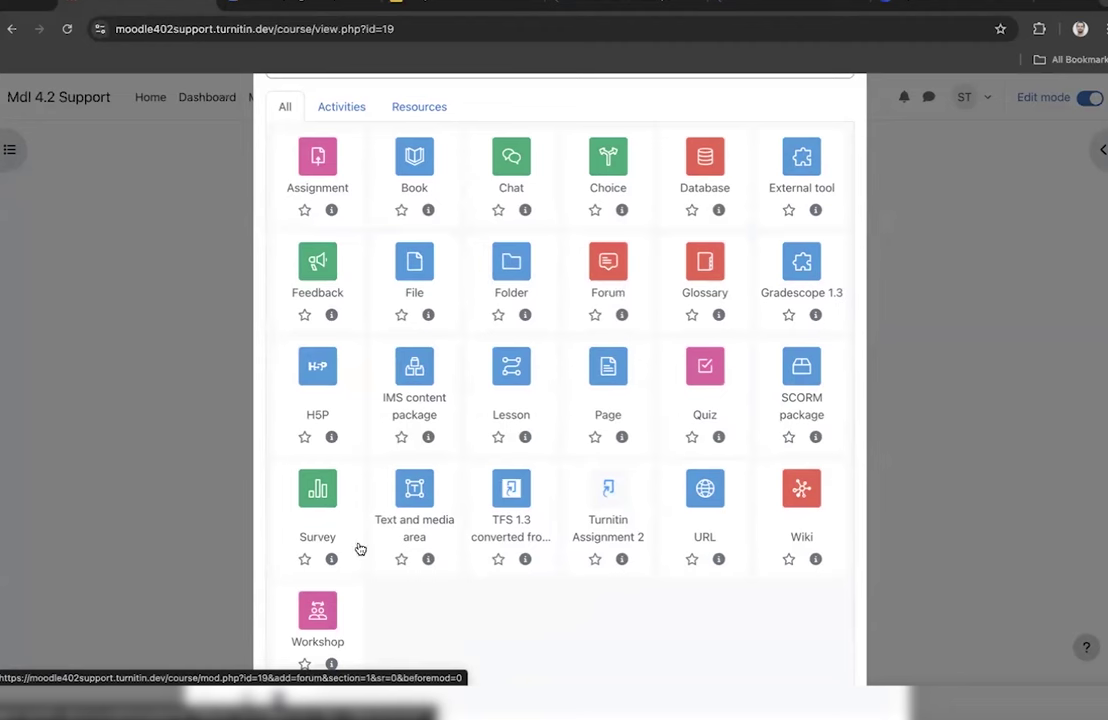
{"action": "left_click", "coordinate": [319, 153]}
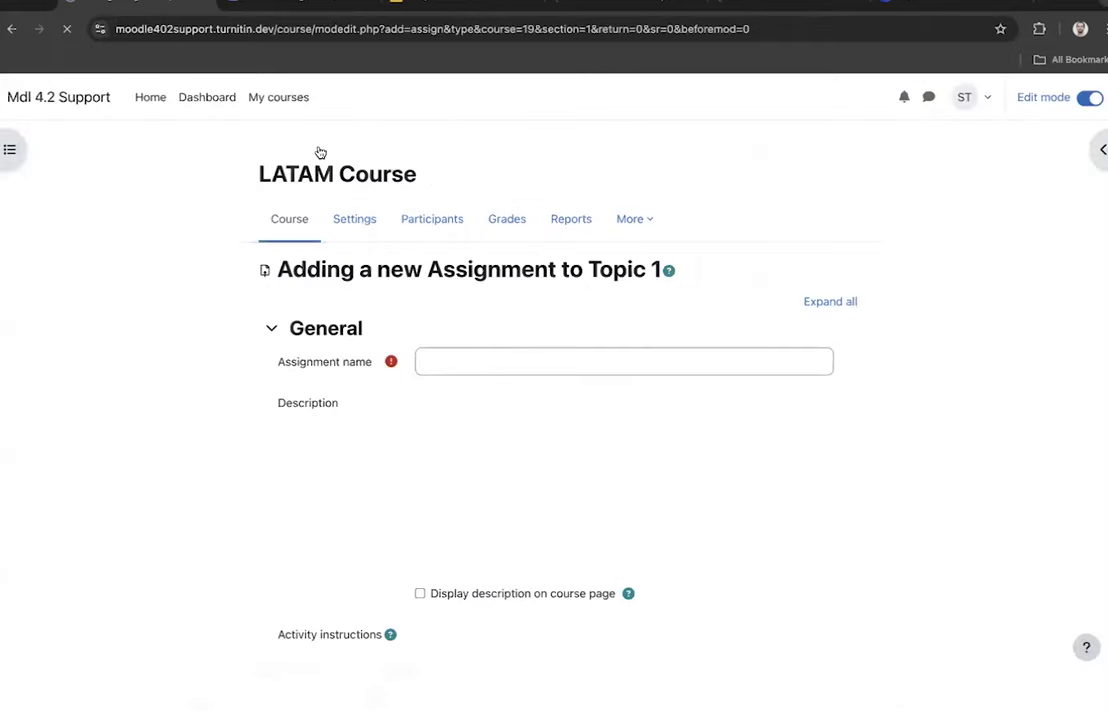
- Review the new assignment form from General through Availability and Submission types down to the Turnitin plugin sections
{"action": "scroll", "coordinate": [272, 366], "scroll_direction": "down", "scroll_amount": 2}
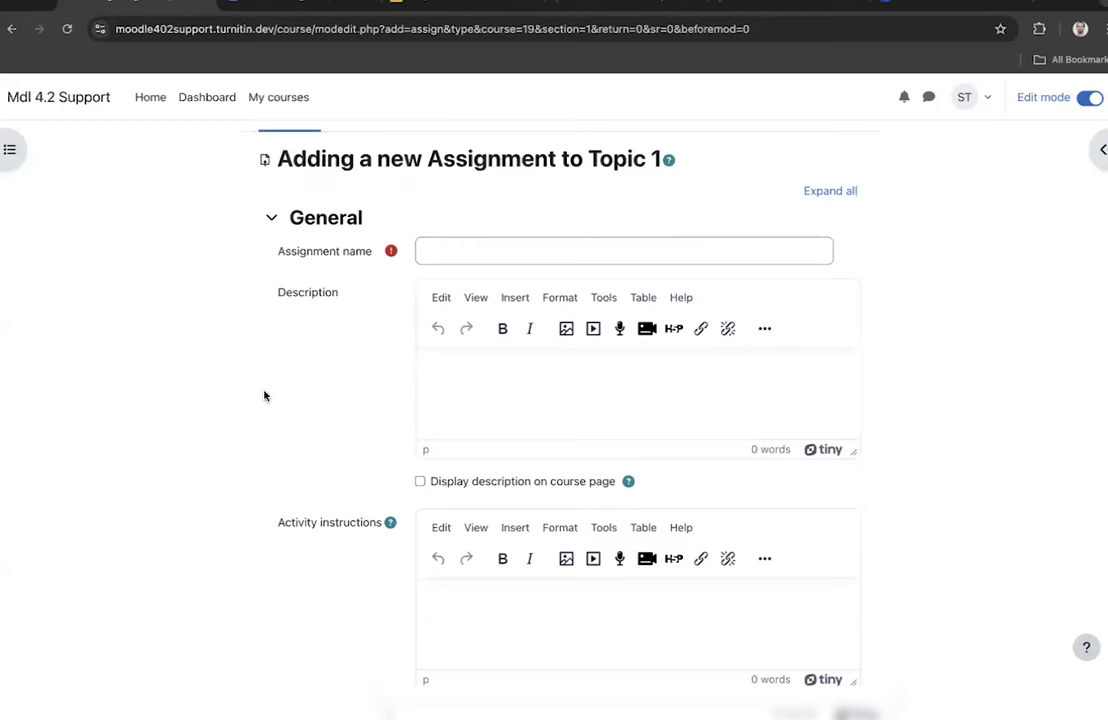
{"action": "scroll", "coordinate": [264, 395], "scroll_direction": "down", "scroll_amount": 1}
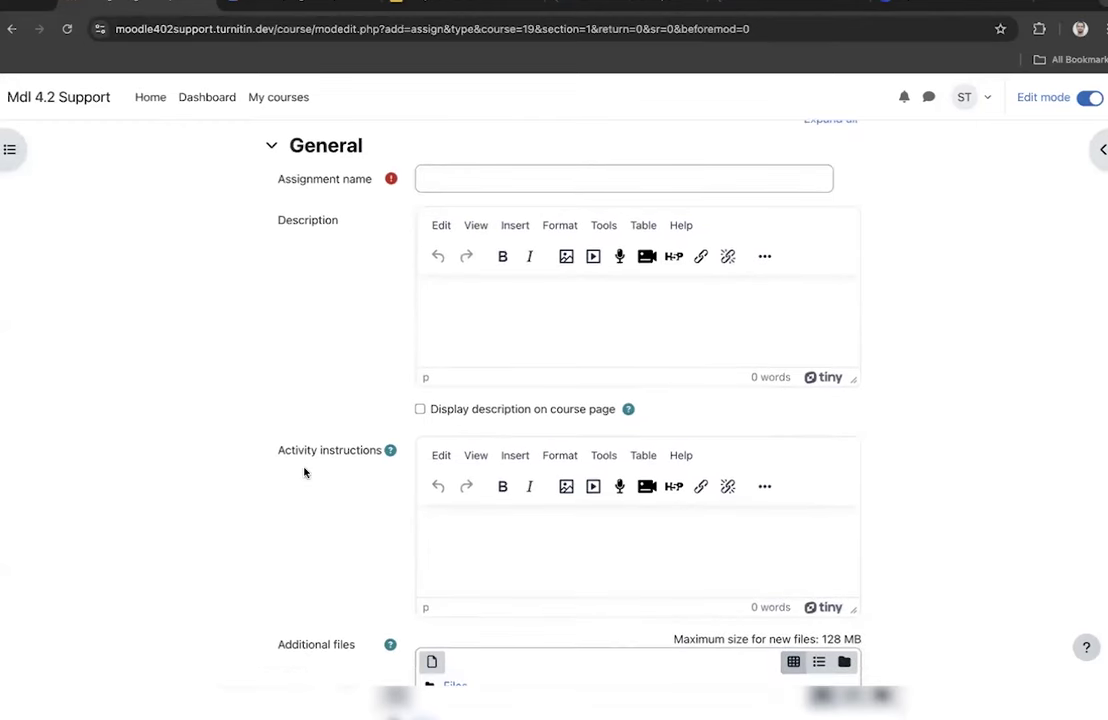
{"action": "scroll", "coordinate": [304, 470], "scroll_direction": "down", "scroll_amount": 2}
{"action": "scroll", "coordinate": [183, 451], "scroll_direction": "down", "scroll_amount": 3}
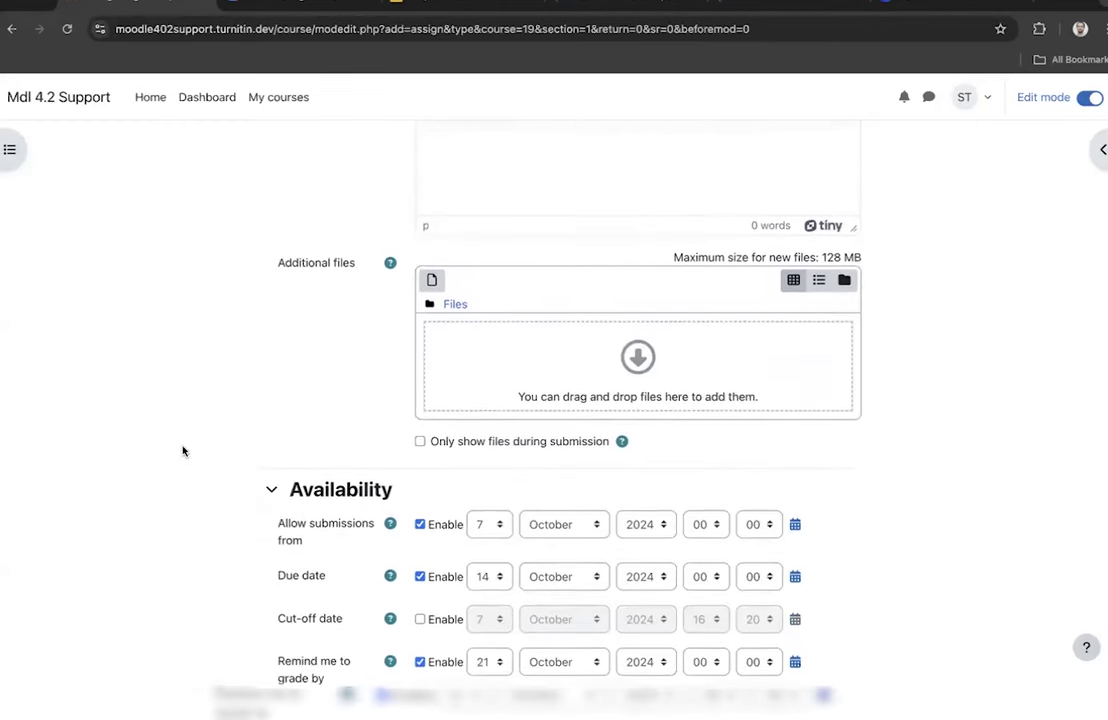
{"action": "scroll", "coordinate": [183, 451], "scroll_direction": "down", "scroll_amount": 2}
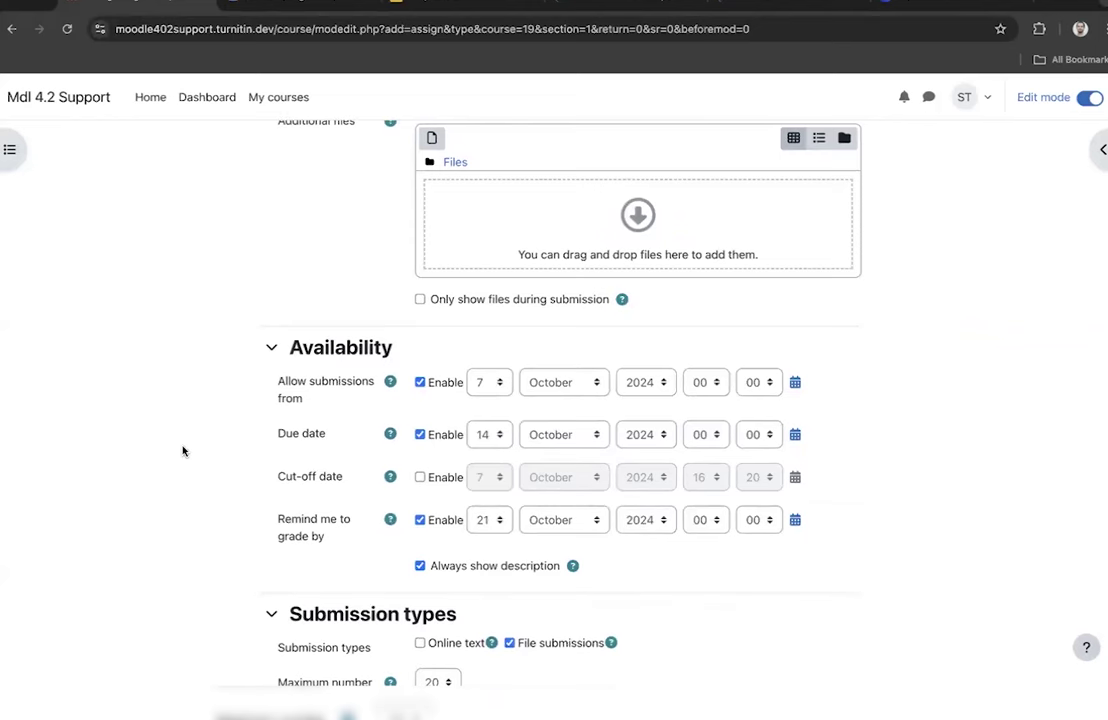
{"action": "scroll", "coordinate": [183, 451], "scroll_direction": "down", "scroll_amount": 1}
{"action": "scroll", "coordinate": [182, 451], "scroll_direction": "down", "scroll_amount": 3}
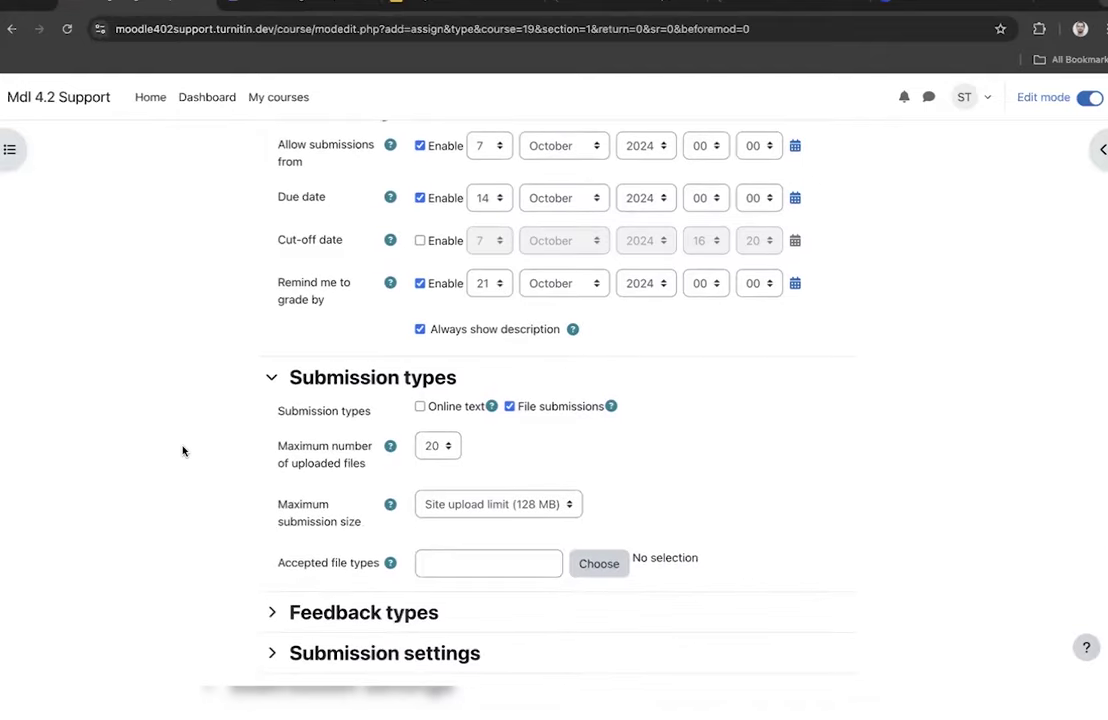
{"action": "scroll", "coordinate": [182, 451], "scroll_direction": "down", "scroll_amount": 6}
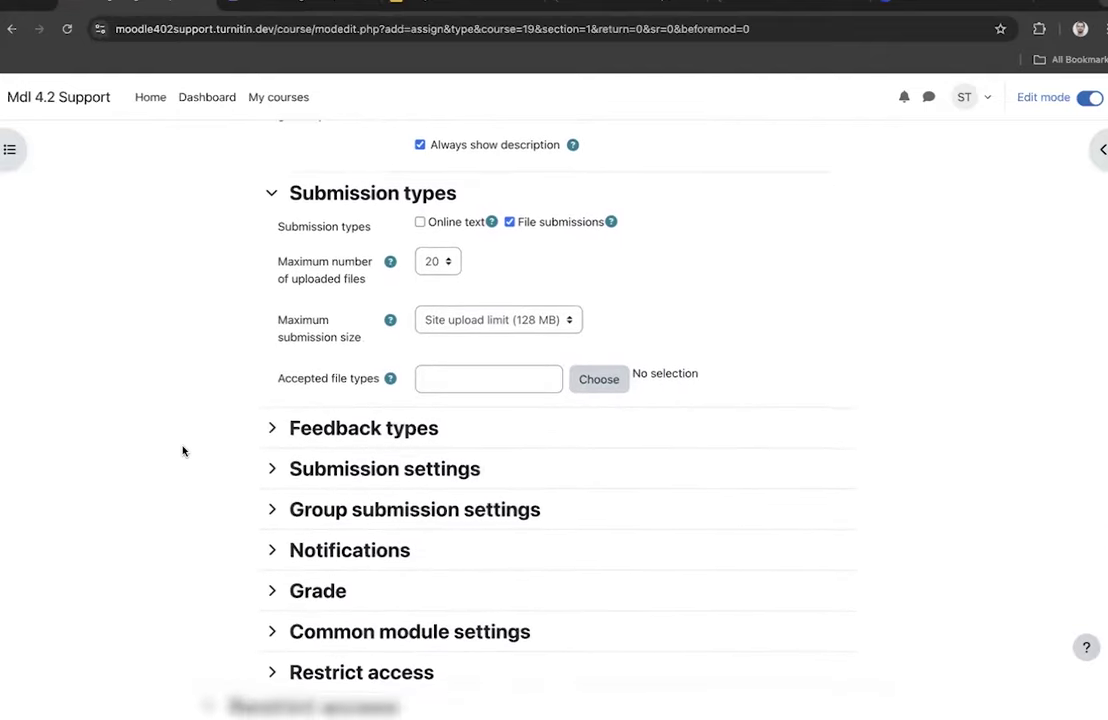
{"action": "scroll", "coordinate": [182, 451], "scroll_direction": "down", "scroll_amount": 2}
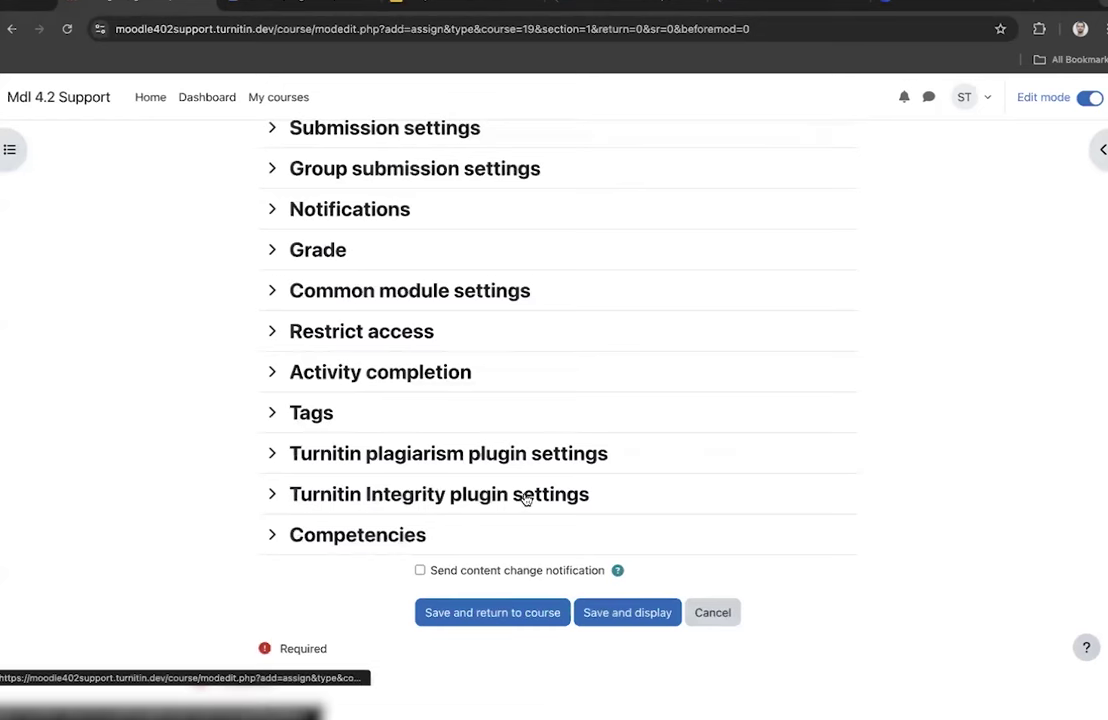
- Expand the Turnitin Integrity plugin settings and demonstrate the Enable Turnitin option, leaving it enabled
{"action": "left_click", "coordinate": [372, 507]}
{"action": "scroll", "coordinate": [600, 522], "scroll_direction": "down", "scroll_amount": 1}
{"action": "scroll", "coordinate": [633, 529], "scroll_direction": "down", "scroll_amount": 15}
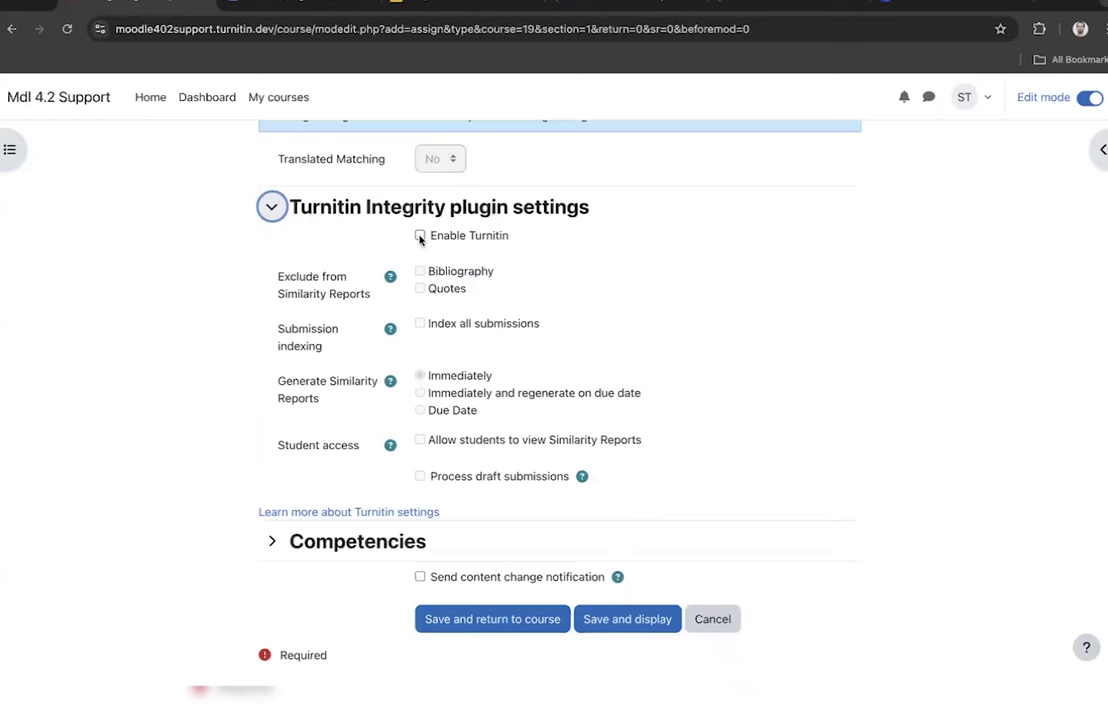
{"action": "left_click", "coordinate": [430, 237]}
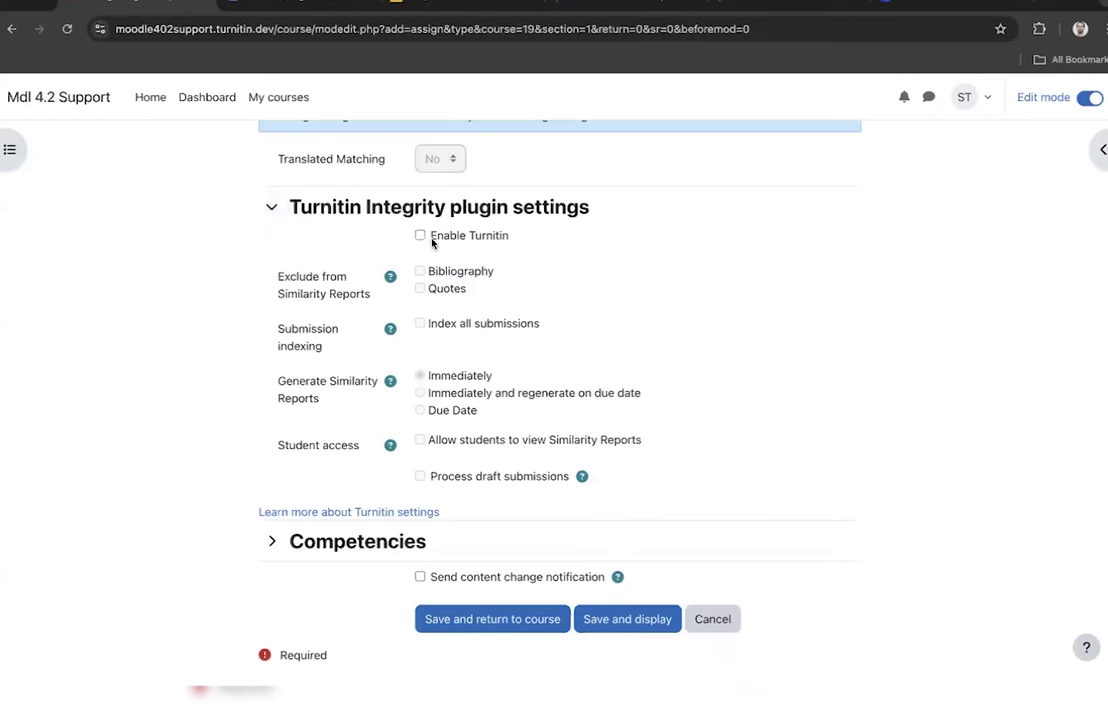
{"action": "left_click_drag", "start_coordinate": [483, 238], "coordinate": [507, 240]}
{"action": "left_click", "coordinate": [420, 236]}
{"action": "left_click", "coordinate": [420, 236]}
{"action": "left_click", "coordinate": [420, 237]}
{"action": "left_click", "coordinate": [420, 237]}
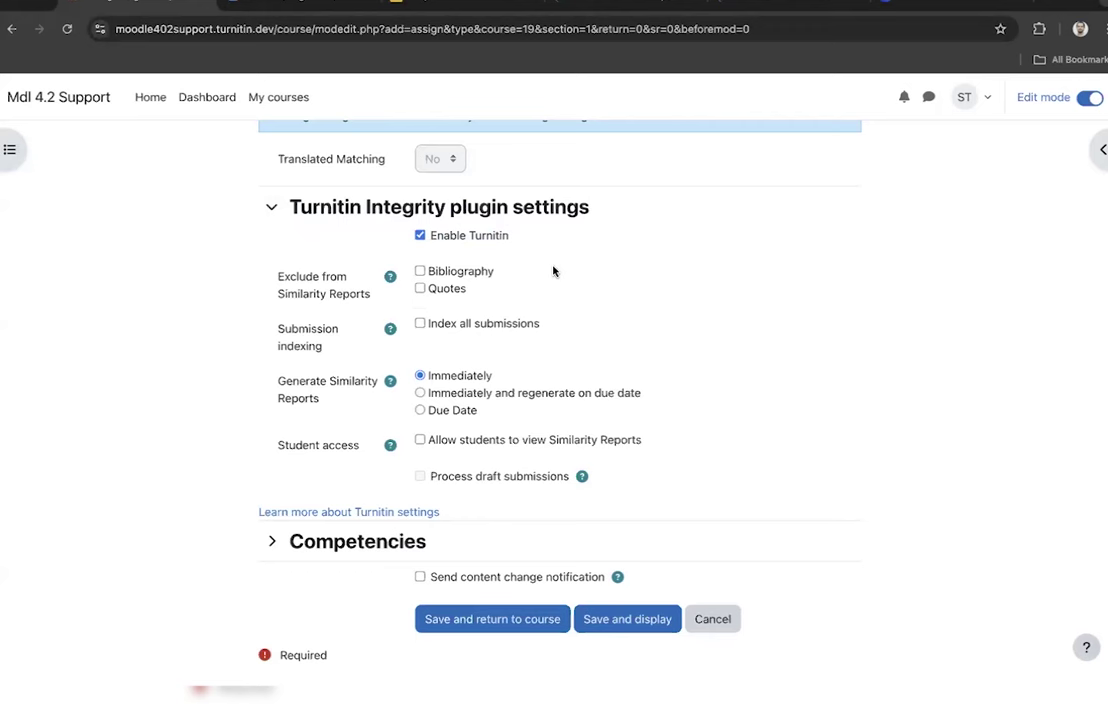
{"action": "left_click", "coordinate": [420, 235]}
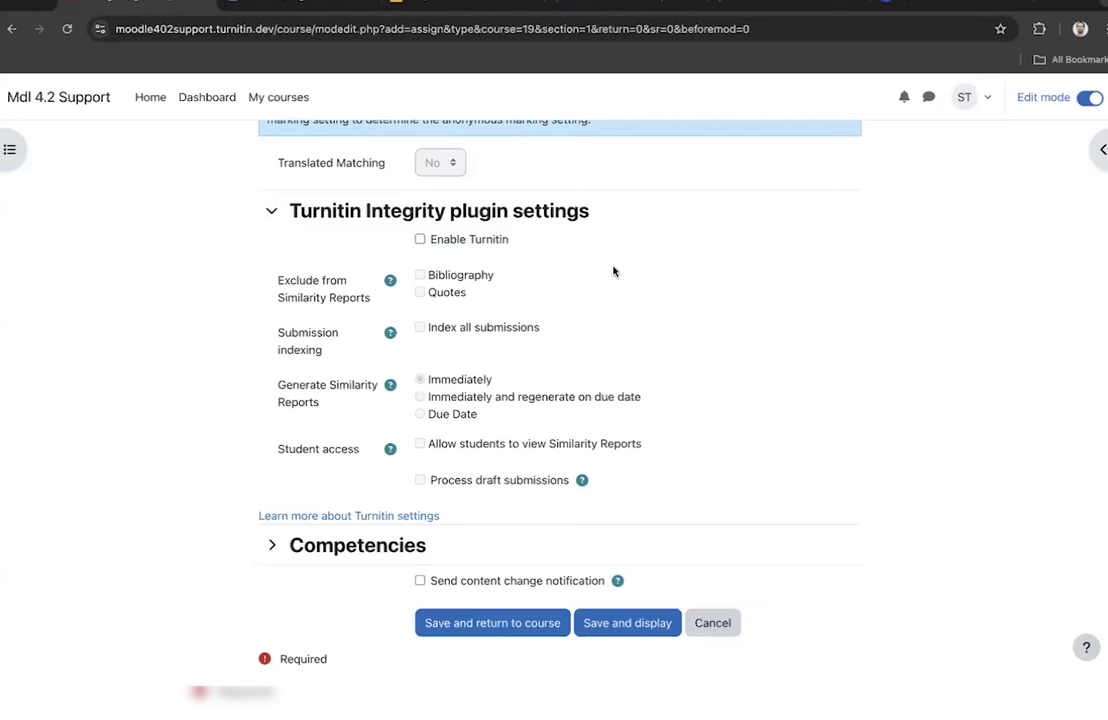
{"action": "scroll", "coordinate": [613, 270], "scroll_direction": "up", "scroll_amount": 1}
{"action": "left_click", "coordinate": [420, 255]}
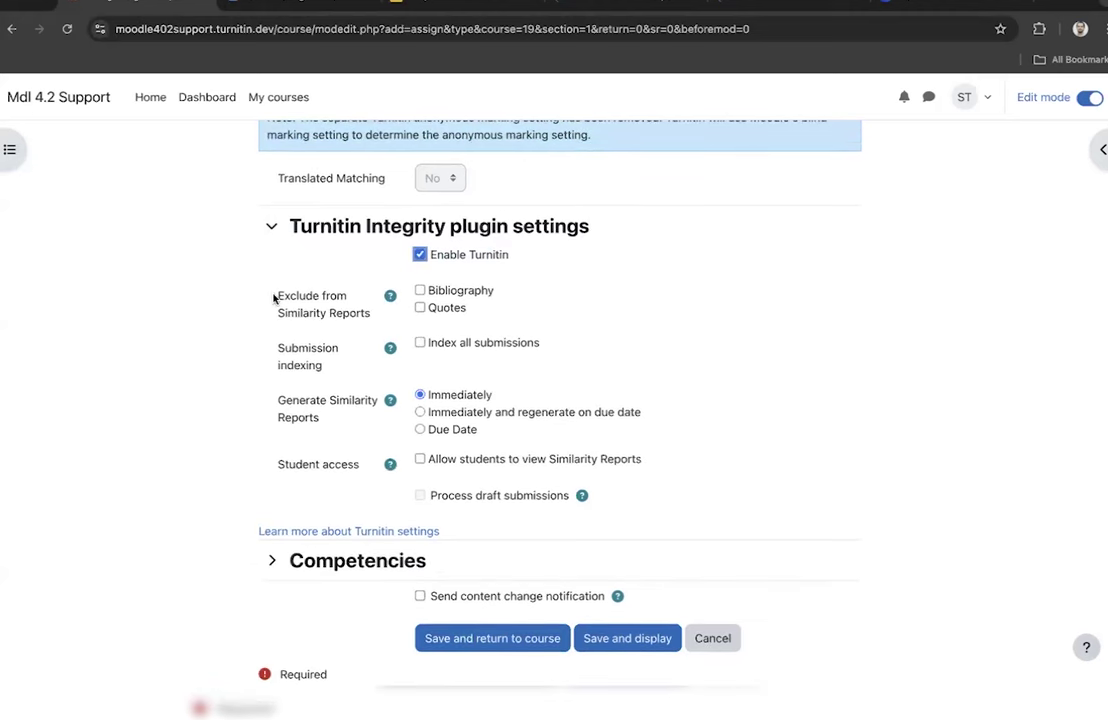
- Point out the Bibliography and Quotes exclusions for Similarity Reports and toggle Quotes on and off
{"action": "left_click_drag", "start_coordinate": [276, 291], "coordinate": [372, 316]}
{"action": "left_click_drag", "start_coordinate": [468, 309], "coordinate": [427, 292]}
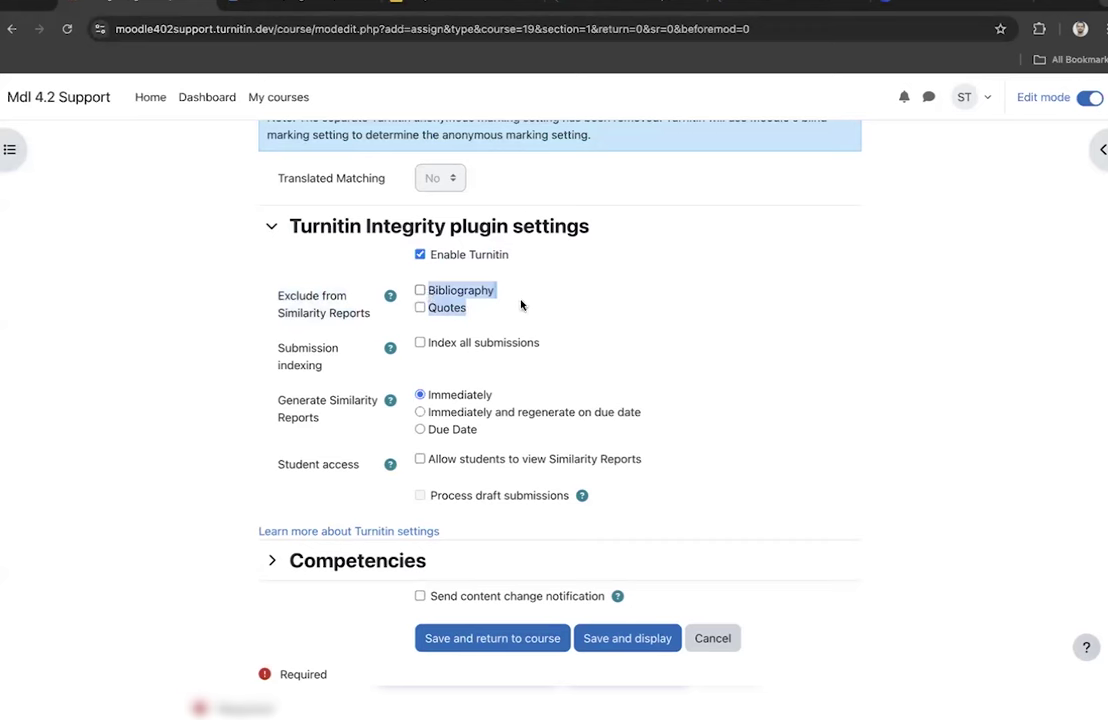
{"action": "left_click", "coordinate": [470, 308]}
{"action": "left_click", "coordinate": [475, 312]}
{"action": "left_click", "coordinate": [478, 316]}
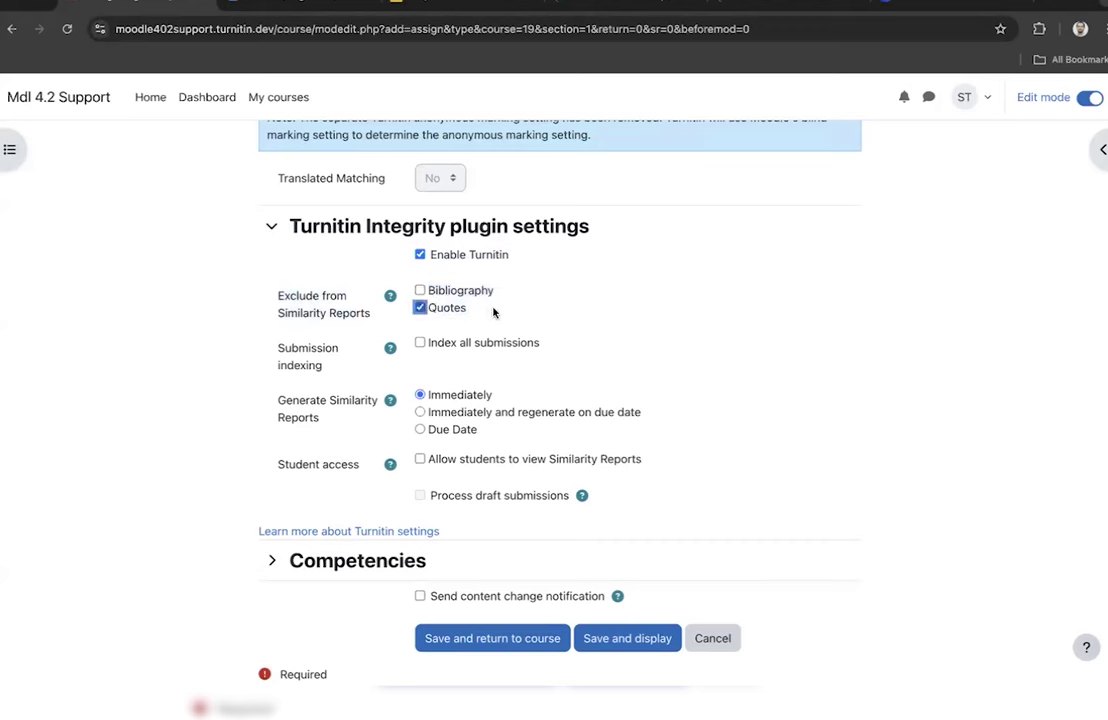
{"action": "left_click", "coordinate": [482, 313]}
{"action": "left_click_drag", "start_coordinate": [500, 291], "coordinate": [429, 290]}
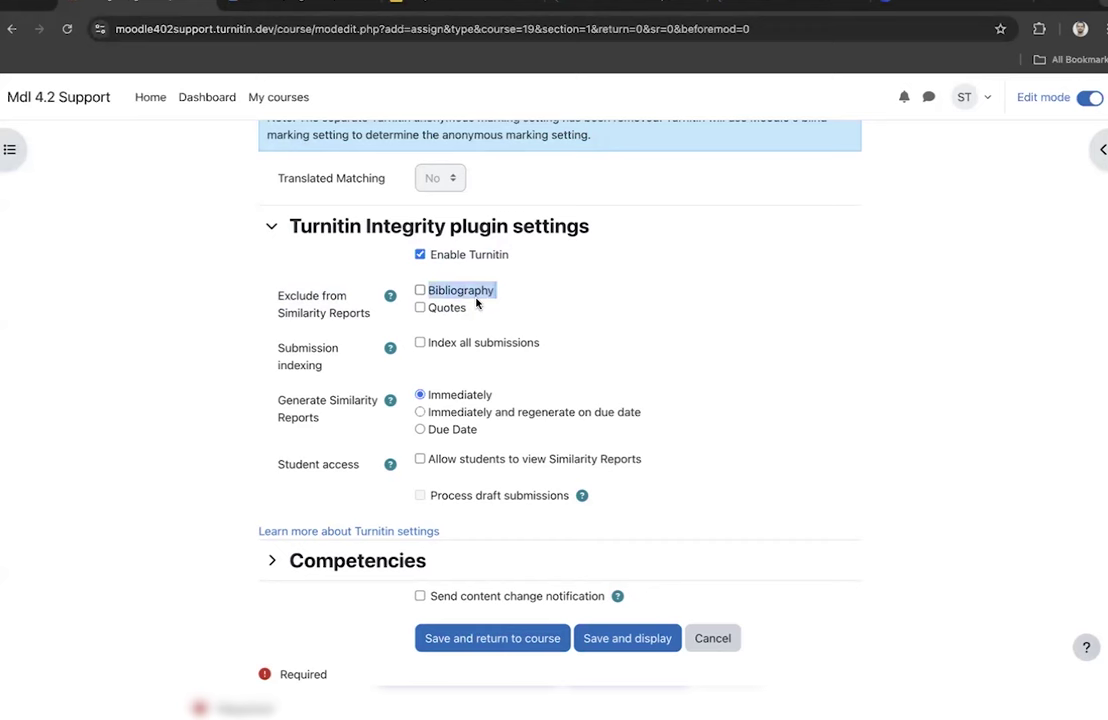
{"action": "double_click", "coordinate": [435, 309]}
{"action": "left_click", "coordinate": [447, 312]}
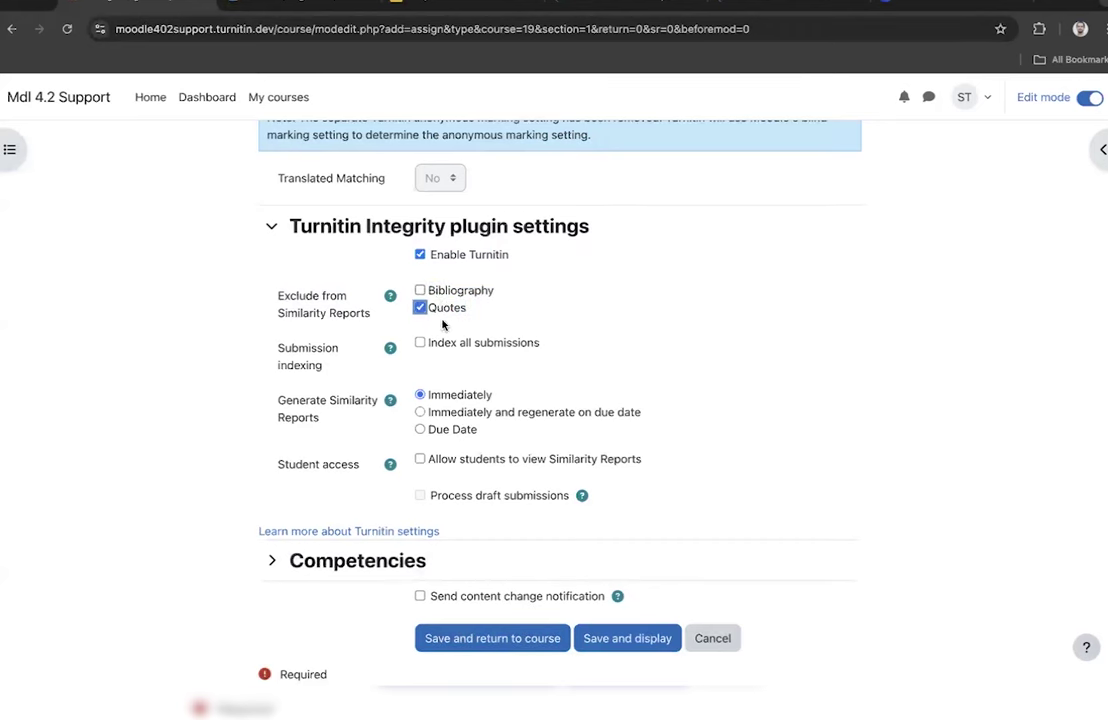
{"action": "left_click", "coordinate": [450, 308]}
- Demonstrate submission indexing by toggling Index all submissions on and off, leaving it disabled
{"action": "left_click", "coordinate": [420, 343]}
{"action": "left_click", "coordinate": [420, 343]}
{"action": "left_click", "coordinate": [420, 343]}
{"action": "left_click", "coordinate": [420, 343]}
{"action": "left_click", "coordinate": [420, 343]}
{"action": "left_click", "coordinate": [420, 343]}
{"action": "left_click", "coordinate": [484, 352]}
{"action": "left_click", "coordinate": [484, 352]}
{"action": "left_click", "coordinate": [421, 343]}
{"action": "left_click", "coordinate": [421, 343]}
{"action": "left_click", "coordinate": [421, 343]}
{"action": "left_click", "coordinate": [420, 343]}
{"action": "scroll", "coordinate": [532, 405], "scroll_direction": "down", "scroll_amount": 1}
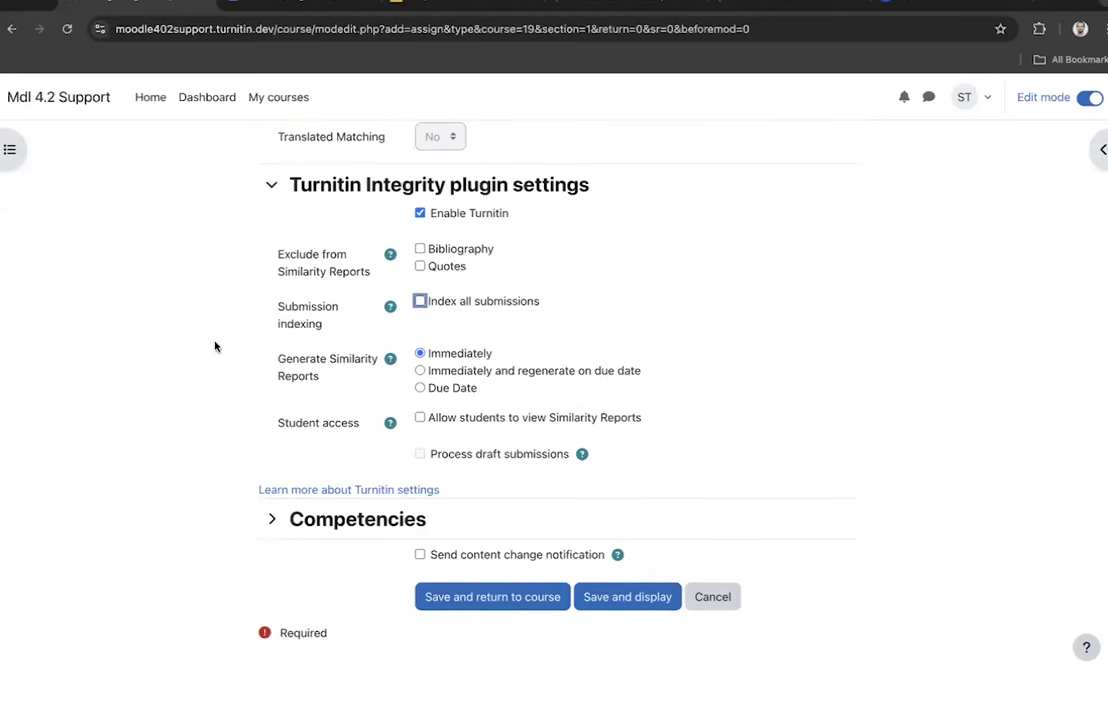
- Point out the Generate Similarity Reports options and toggle student access to Similarity Reports on and off
{"action": "left_click_drag", "start_coordinate": [277, 358], "coordinate": [534, 401]}
{"action": "left_click", "coordinate": [504, 324]}
{"action": "left_click_drag", "start_coordinate": [274, 424], "coordinate": [356, 434]}
{"action": "left_click", "coordinate": [420, 417]}
{"action": "left_click", "coordinate": [419, 418]}
- Switch to the Originality file list, open the 5% report for Plagio_APA_Flags.docx, and return to the Moodle assignment form
{"action": "left_click", "coordinate": [793, 2]}
{"action": "scroll", "coordinate": [841, 361], "scroll_direction": "up", "scroll_amount": 1}
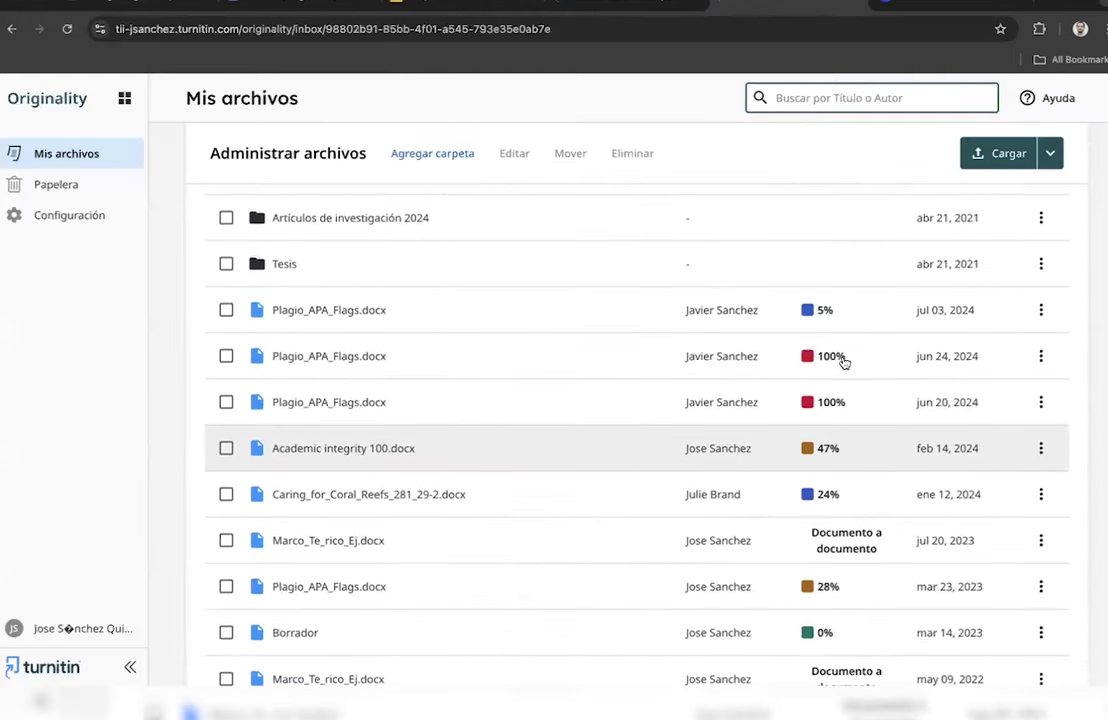
{"action": "left_click", "coordinate": [808, 318]}
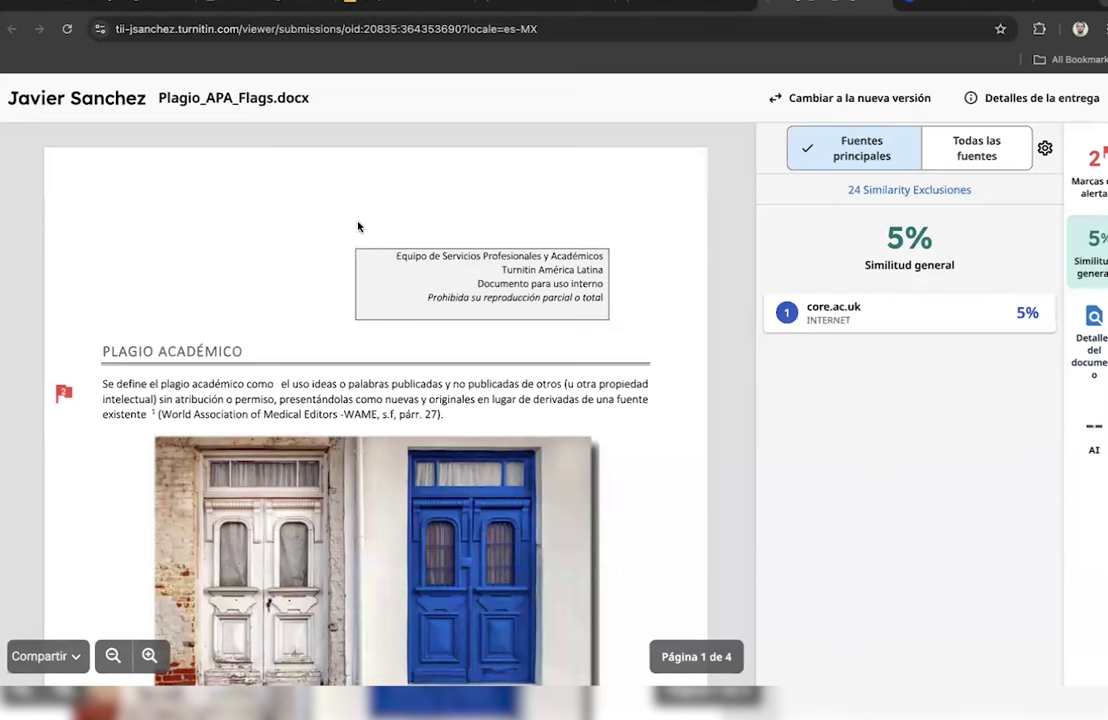
{"action": "left_click", "coordinate": [124, 5]}
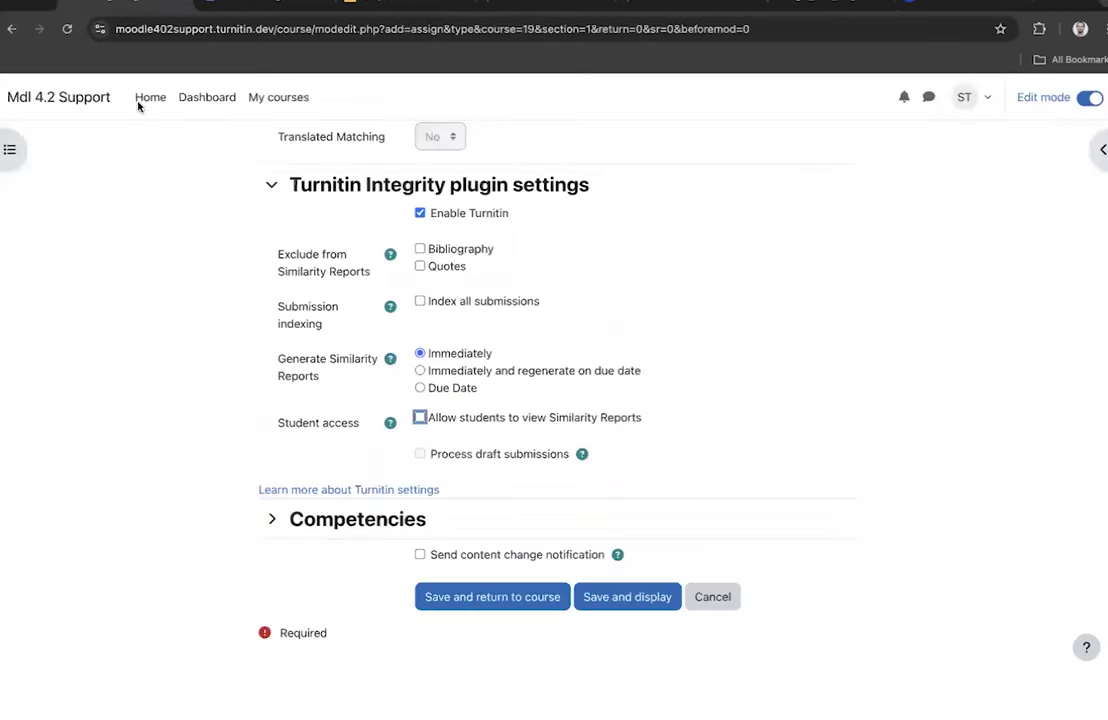
- Point out the full set of Turnitin Integrity plugin options and collapse that section
{"action": "left_click", "coordinate": [218, 472]}
{"action": "left_click_drag", "start_coordinate": [366, 214], "coordinate": [648, 482]}
{"action": "left_click", "coordinate": [304, 223]}
{"action": "left_click", "coordinate": [273, 188]}
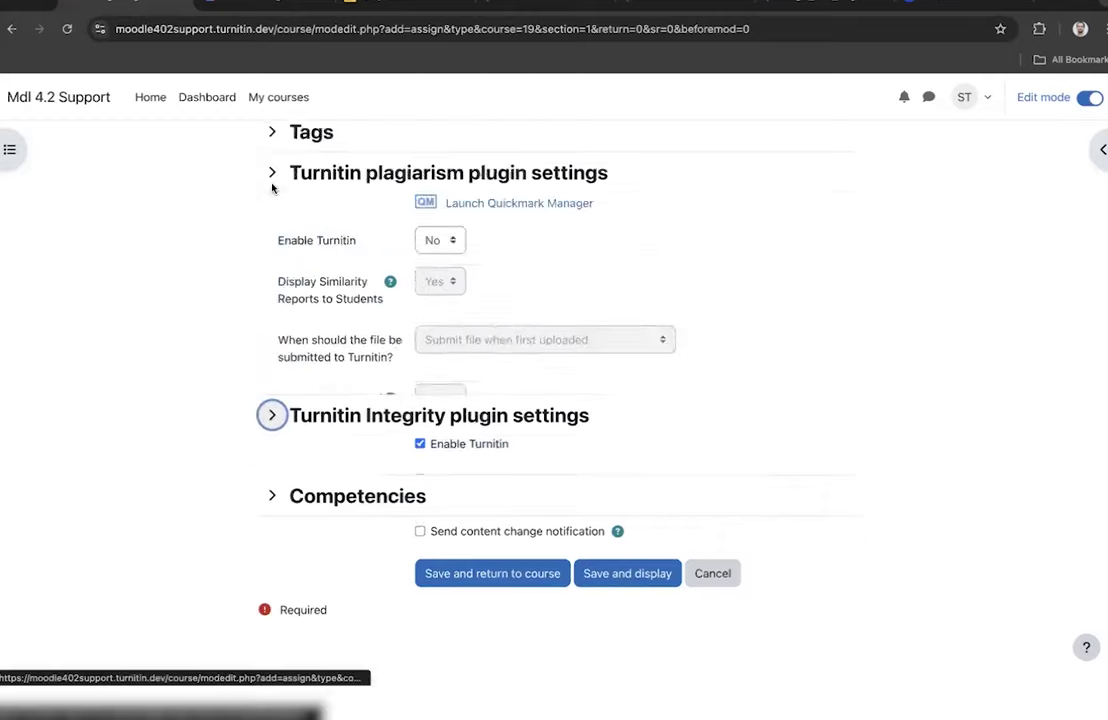
- Cancel the new assignment and return to the LATAM Course page with edit mode off
{"action": "scroll", "coordinate": [202, 377], "scroll_direction": "up", "scroll_amount": 10}
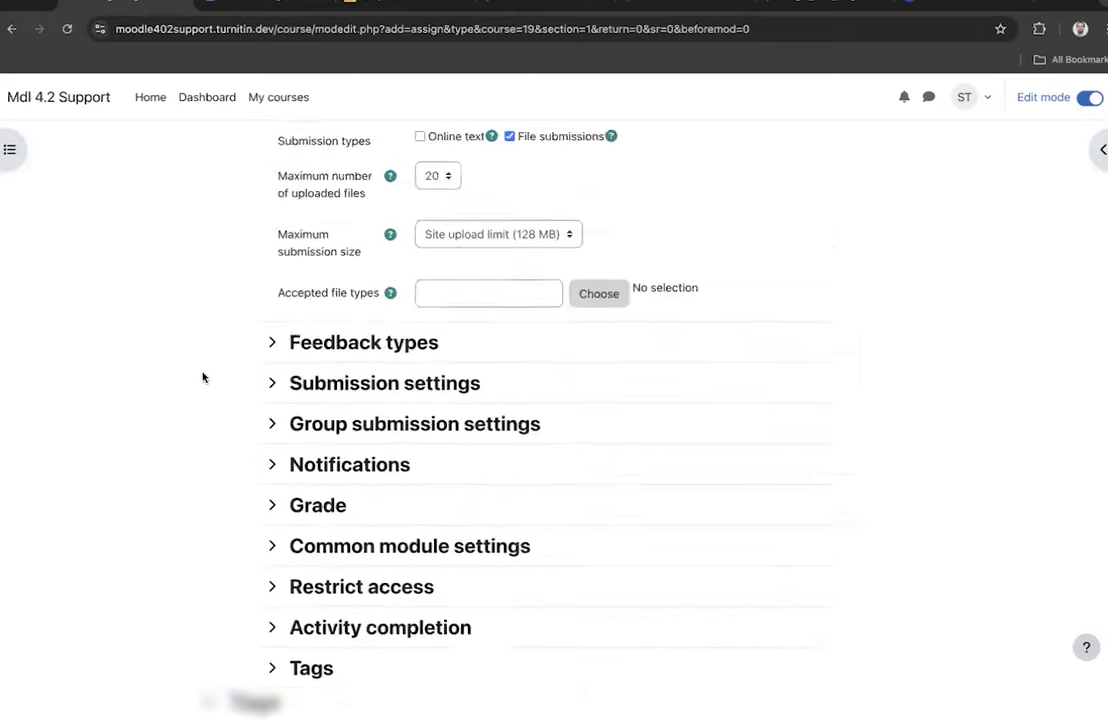
{"action": "scroll", "coordinate": [202, 377], "scroll_direction": "down", "scroll_amount": 10}
{"action": "scroll", "coordinate": [202, 377], "scroll_direction": "down", "scroll_amount": 5}
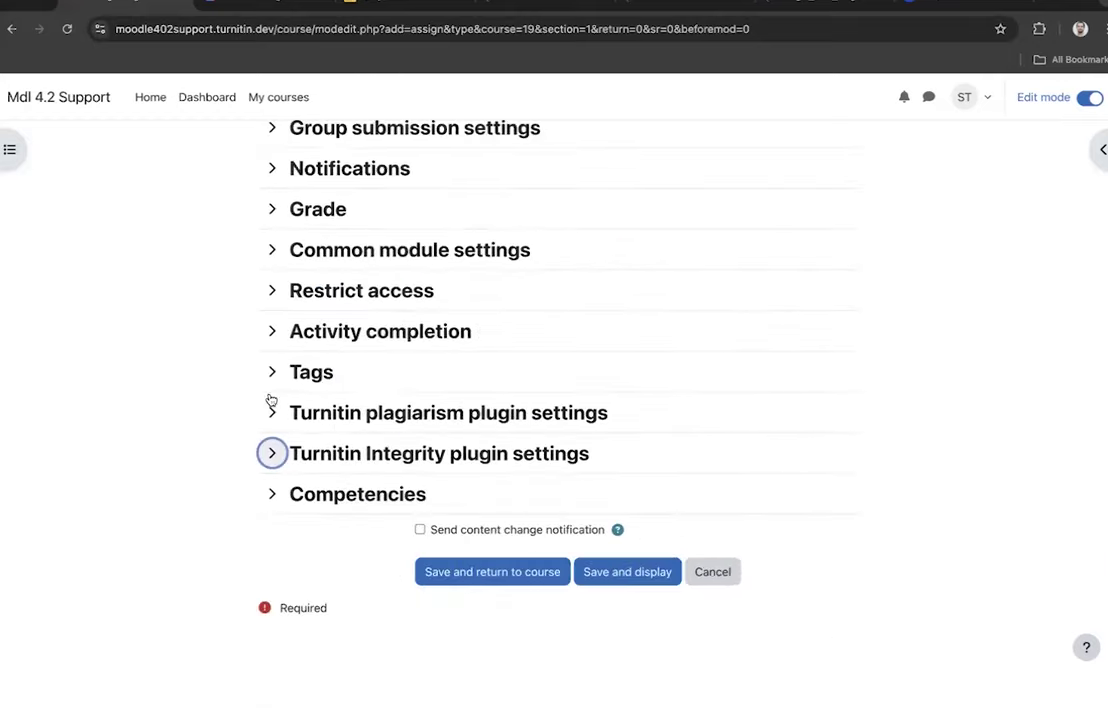
{"action": "left_click", "coordinate": [713, 575]}
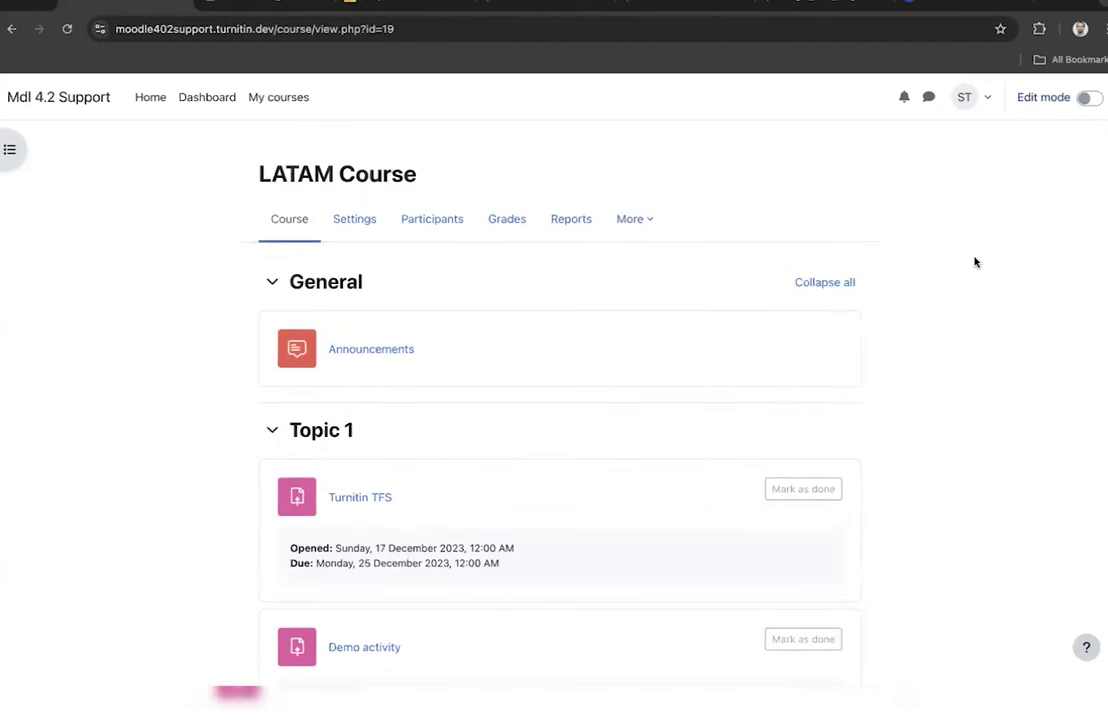
{"action": "scroll", "coordinate": [972, 260], "scroll_direction": "down", "scroll_amount": 1}
{"action": "scroll", "coordinate": [974, 260], "scroll_direction": "down", "scroll_amount": 1}
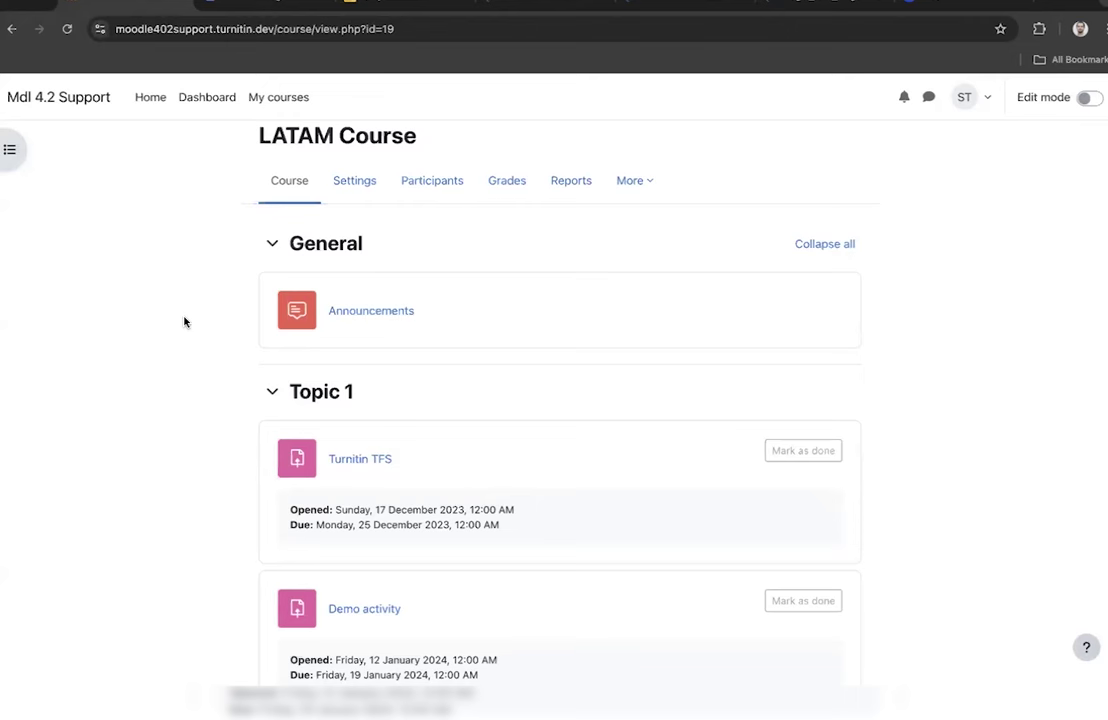
- Switch to the Google Slides presentation and show the Recursos de Apoyo slide with tutorials, webinars, blog and infographics
{"action": "key", "text": "ctrl+Tab"}
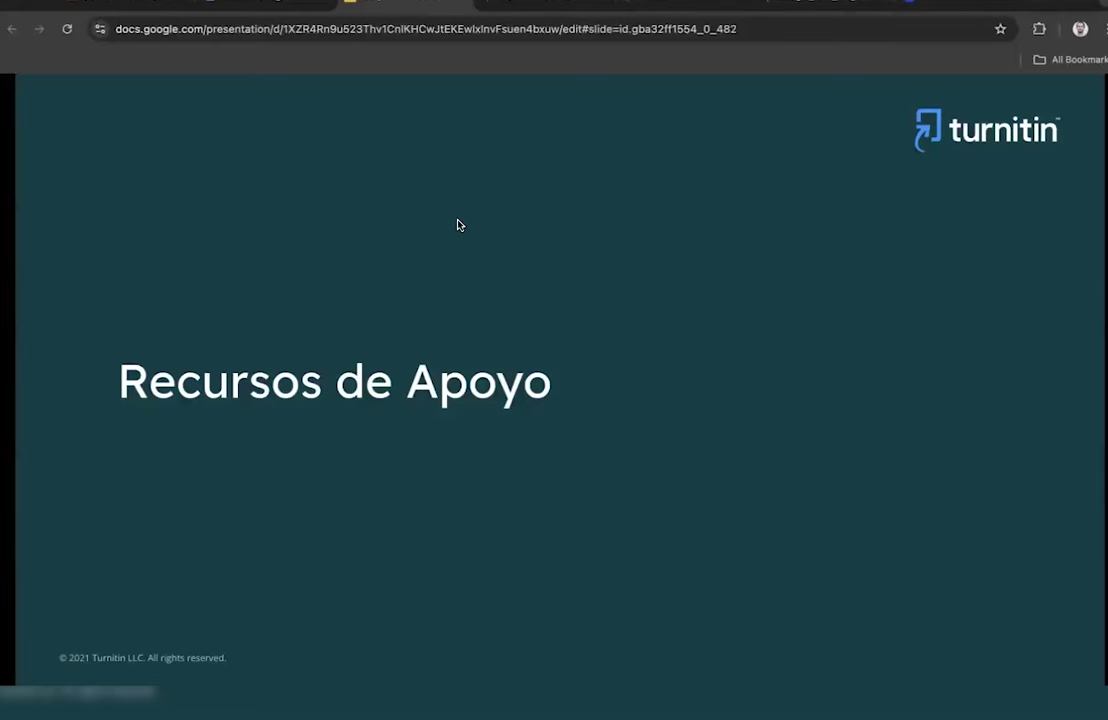
{"action": "key", "text": "Right"}
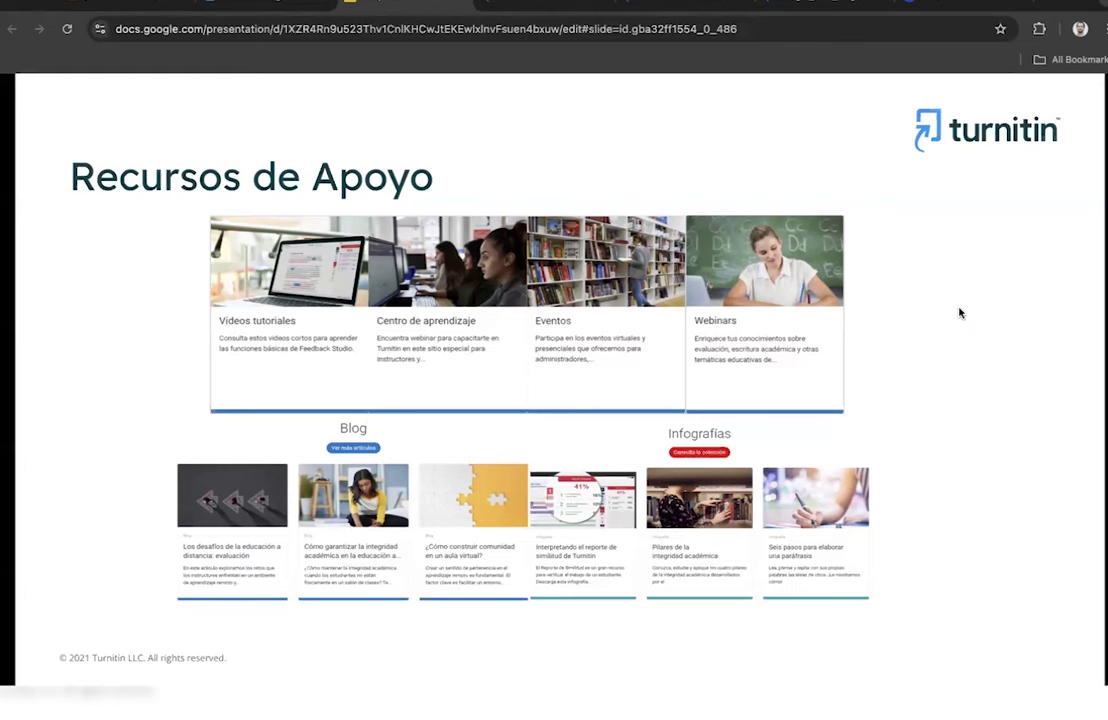
{"action": "key", "text": "Right"}
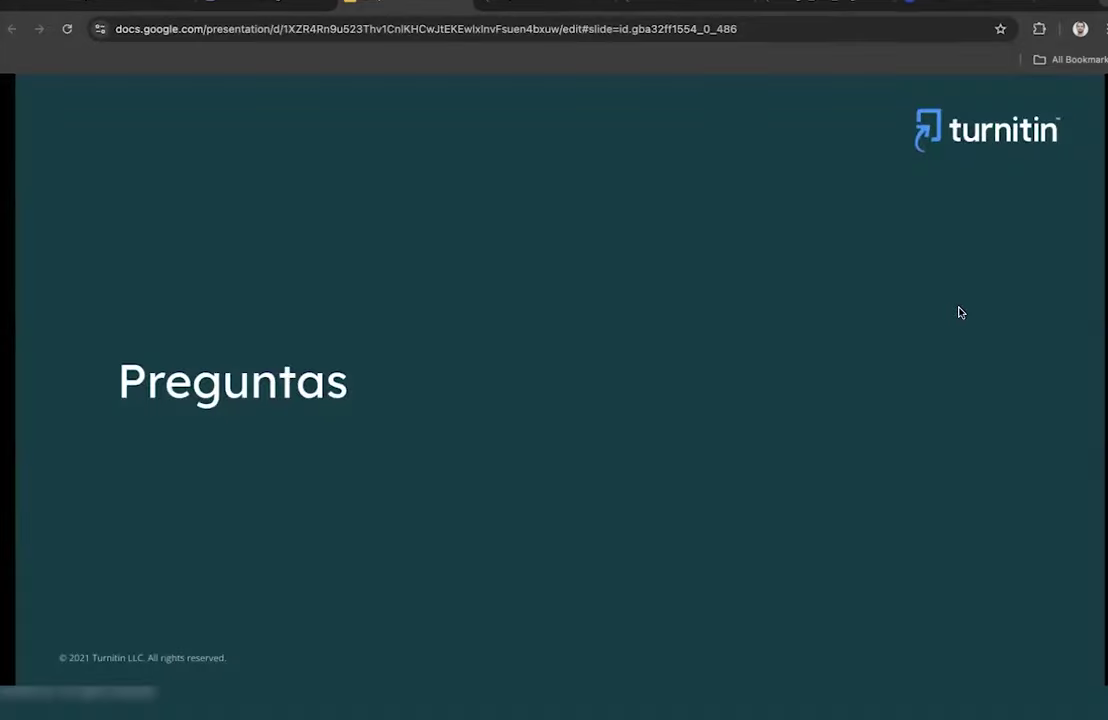
{"action": "key", "text": "Left"}
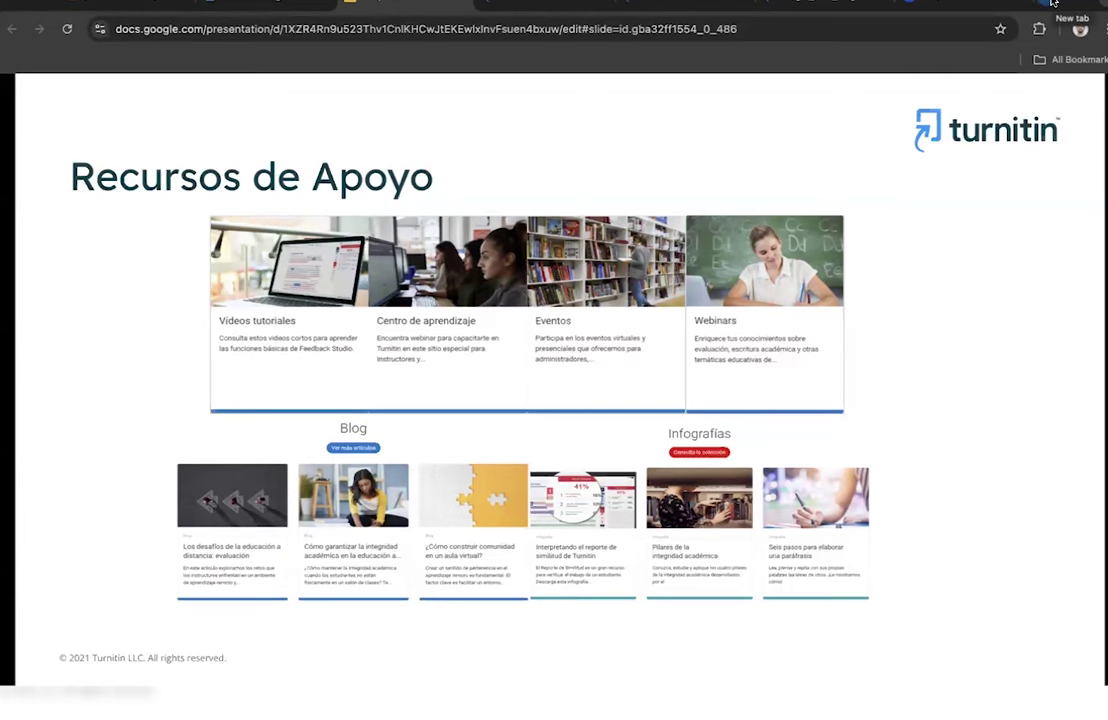
- Open turnitin.com in a new browser tab and change the site's region to America Latina (Español)
{"action": "left_click", "coordinate": [1051, 3]}
{"action": "type", "text": "turnitin"}
{"action": "key", "text": "Return"}
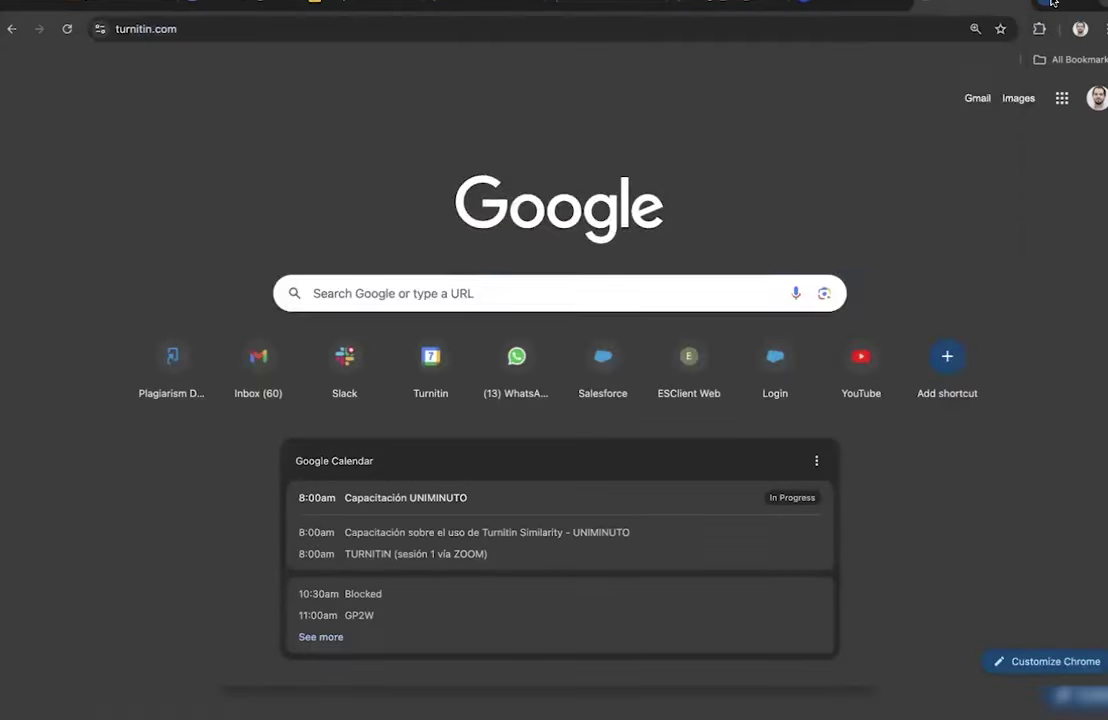
{"action": "left_click", "coordinate": [811, 118]}
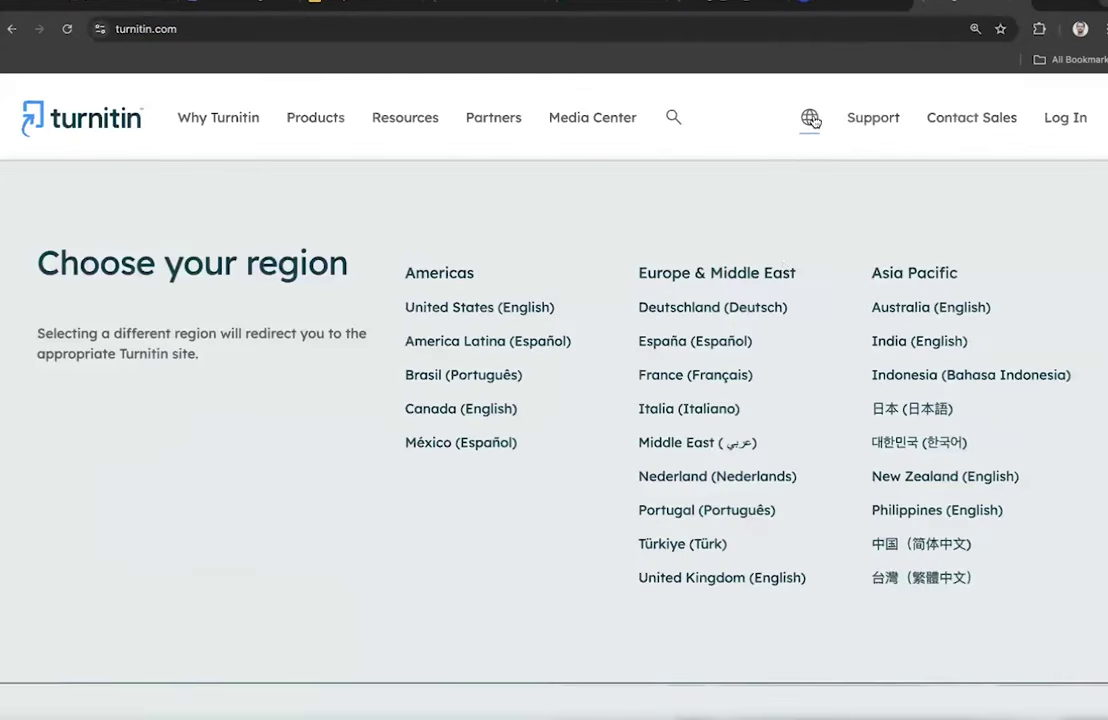
{"action": "left_click", "coordinate": [522, 342]}
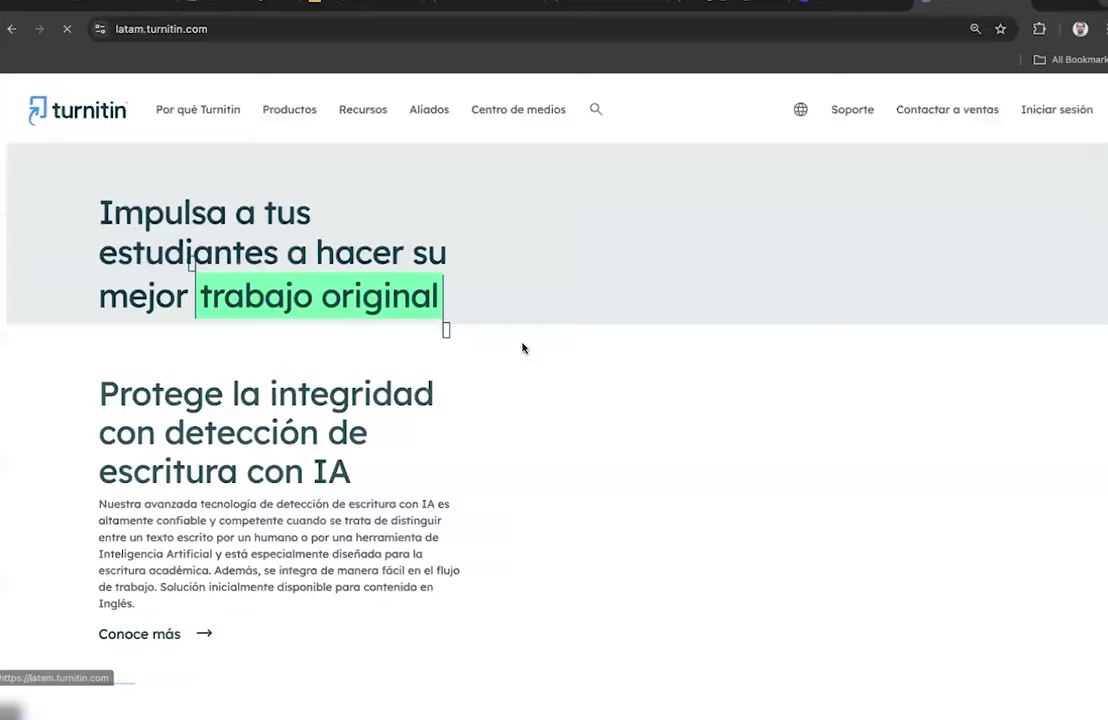
- Open the Recursos page of the Latin America site, enlarged by one zoom level, and view its Blog articles
{"action": "left_click", "coordinate": [371, 118]}
{"action": "left_click", "coordinate": [1101, 29]}
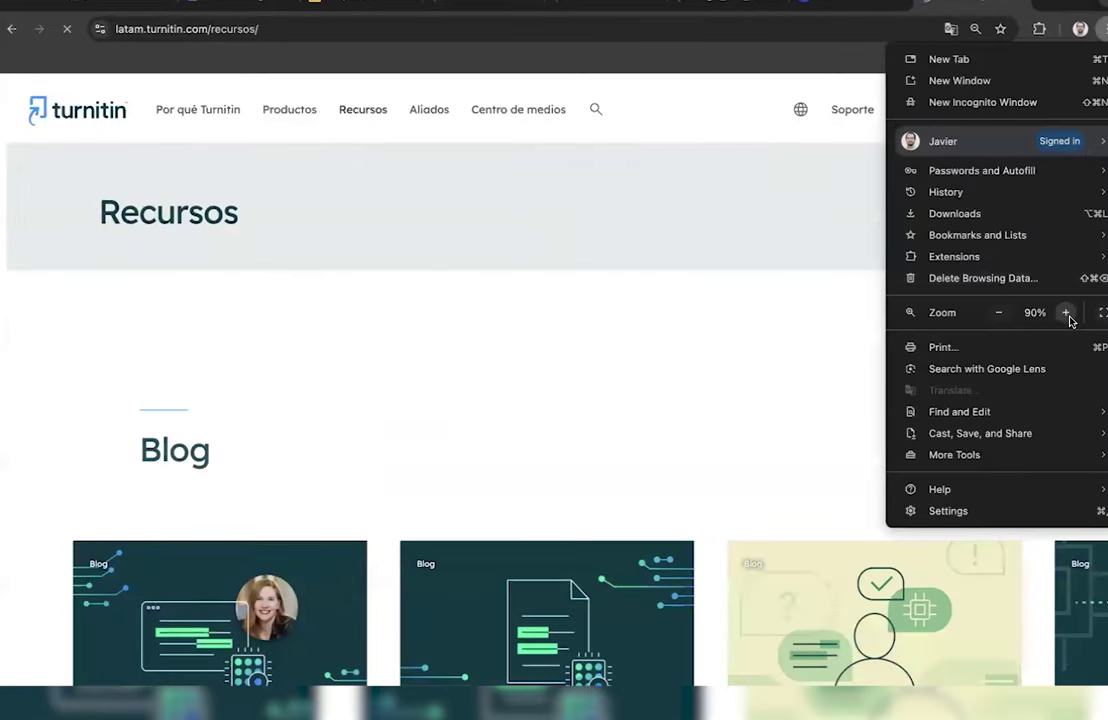
{"action": "left_click", "coordinate": [1066, 313]}
{"action": "left_click", "coordinate": [589, 408]}
{"action": "scroll", "coordinate": [590, 408], "scroll_direction": "down", "scroll_amount": 3}
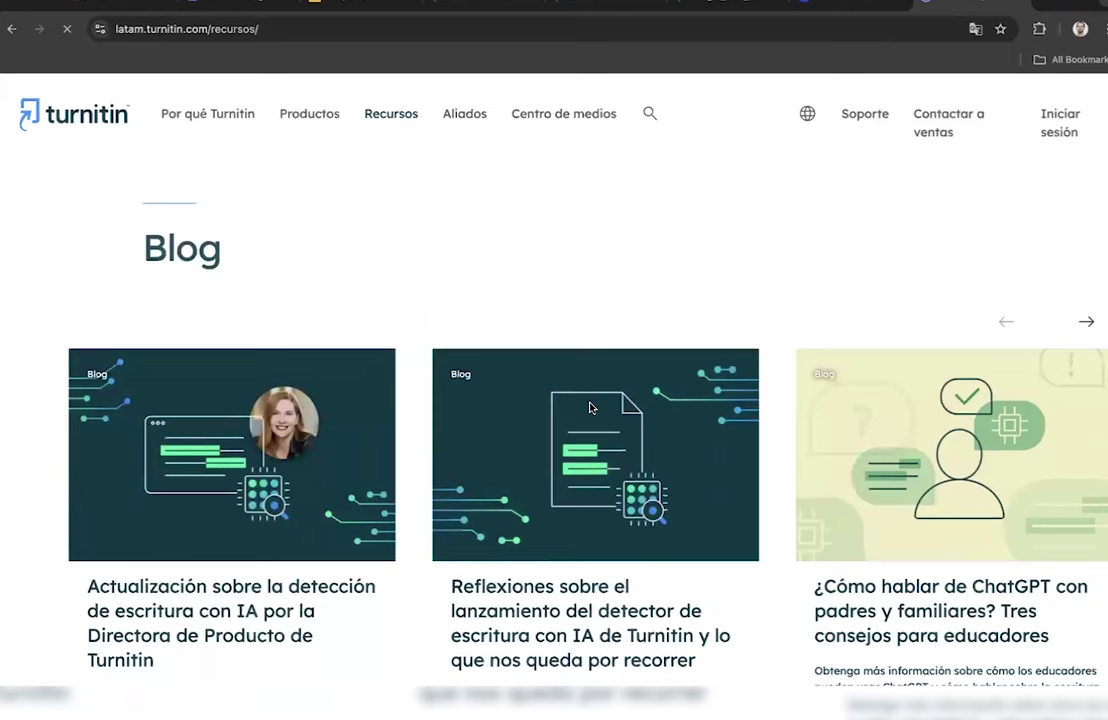
{"action": "scroll", "coordinate": [590, 408], "scroll_direction": "down", "scroll_amount": 1}
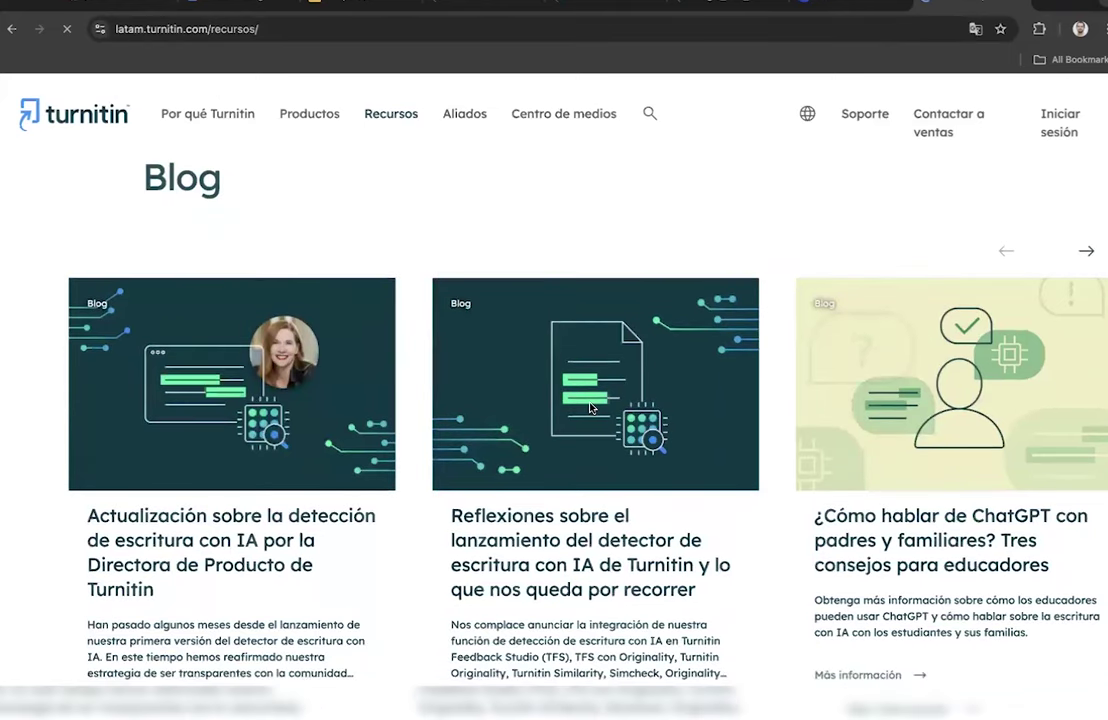
- Look through the rest of the Recursos page, covering ebooks, videos, infographics, webinars, case studies and customer stories
{"action": "scroll", "coordinate": [590, 408], "scroll_direction": "down", "scroll_amount": 6}
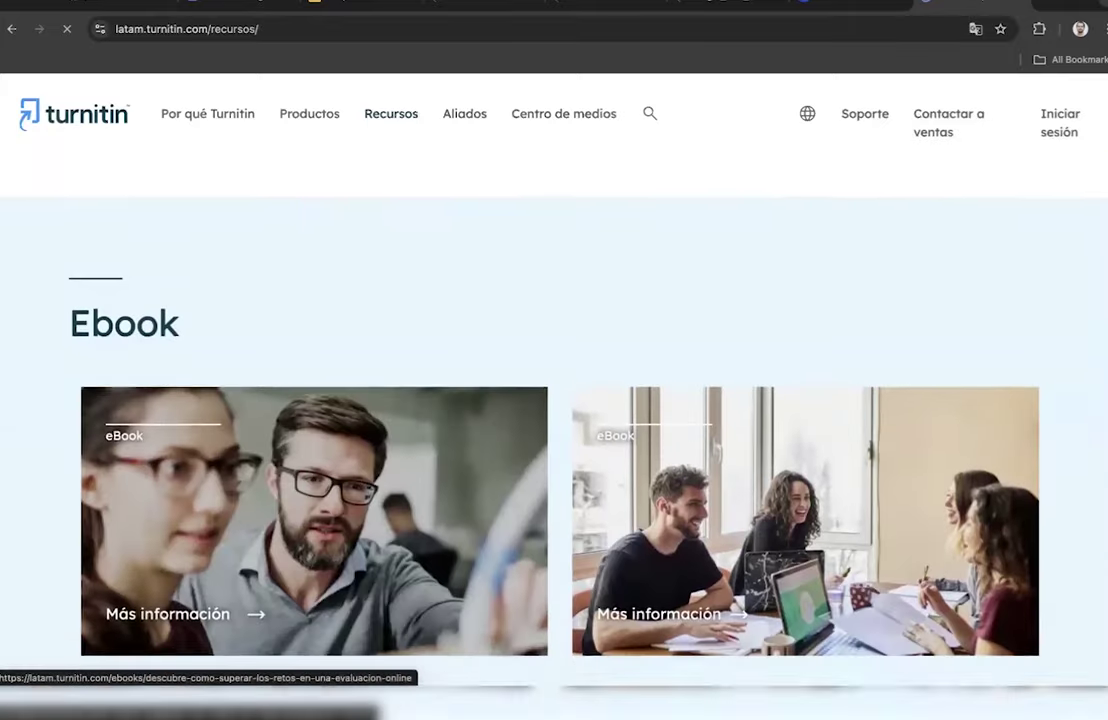
{"action": "scroll", "coordinate": [1015, 524], "scroll_direction": "down", "scroll_amount": 8}
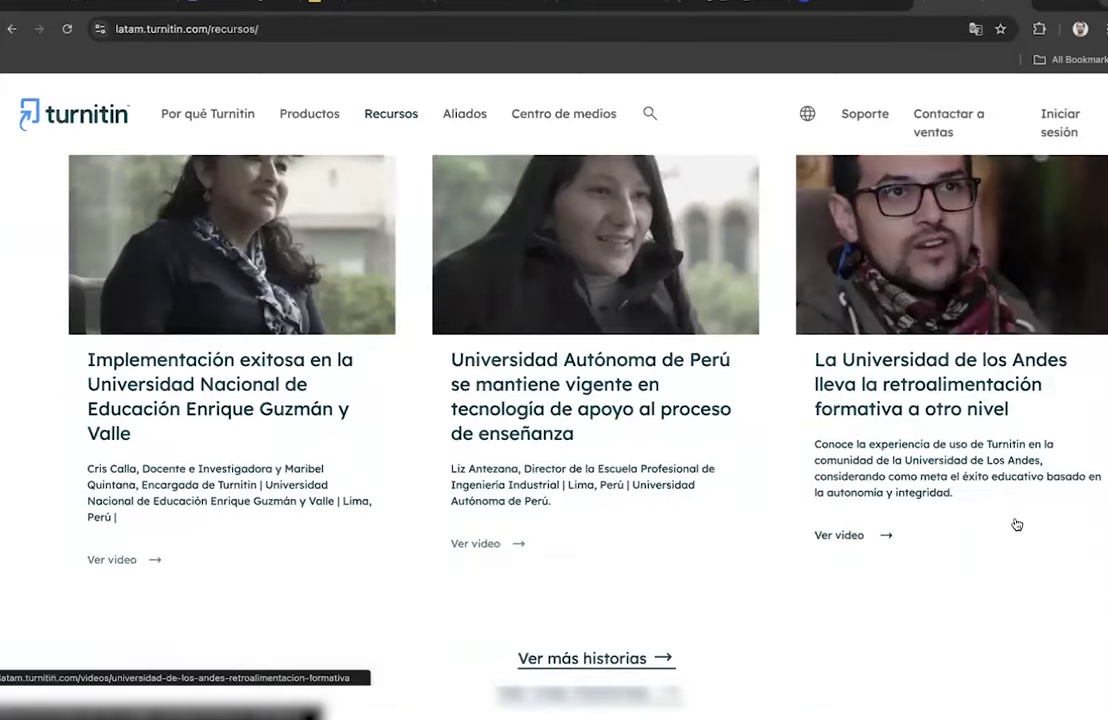
{"action": "scroll", "coordinate": [1015, 524], "scroll_direction": "down", "scroll_amount": 10}
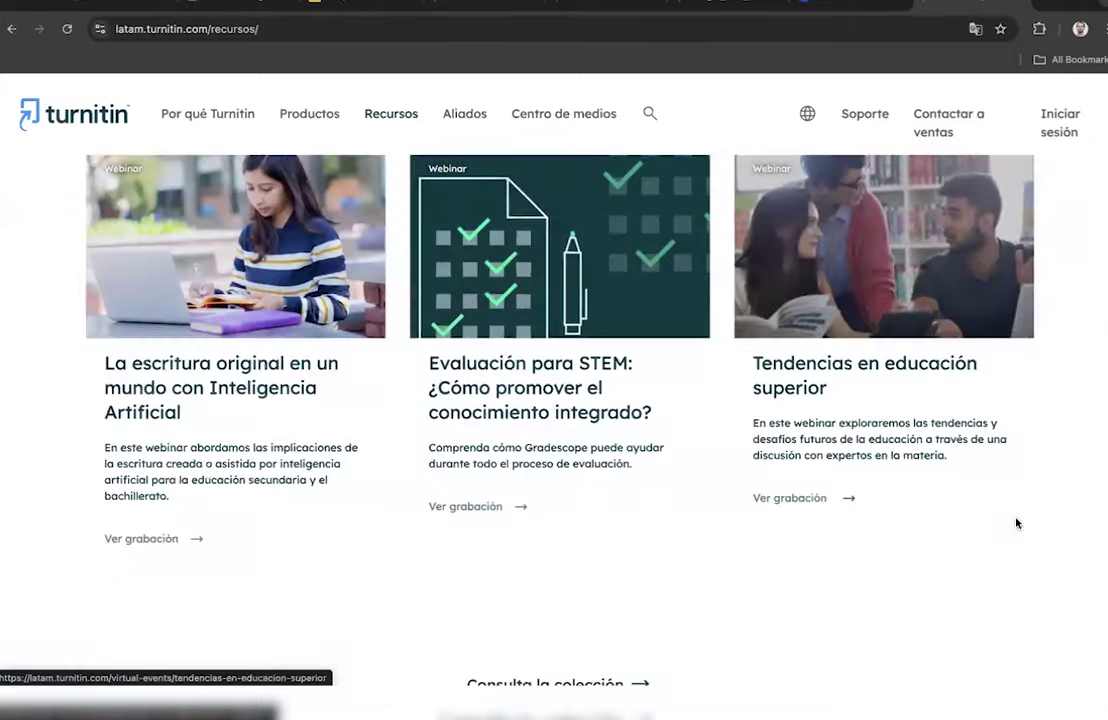
{"action": "scroll", "coordinate": [1071, 346], "scroll_direction": "down", "scroll_amount": 5}
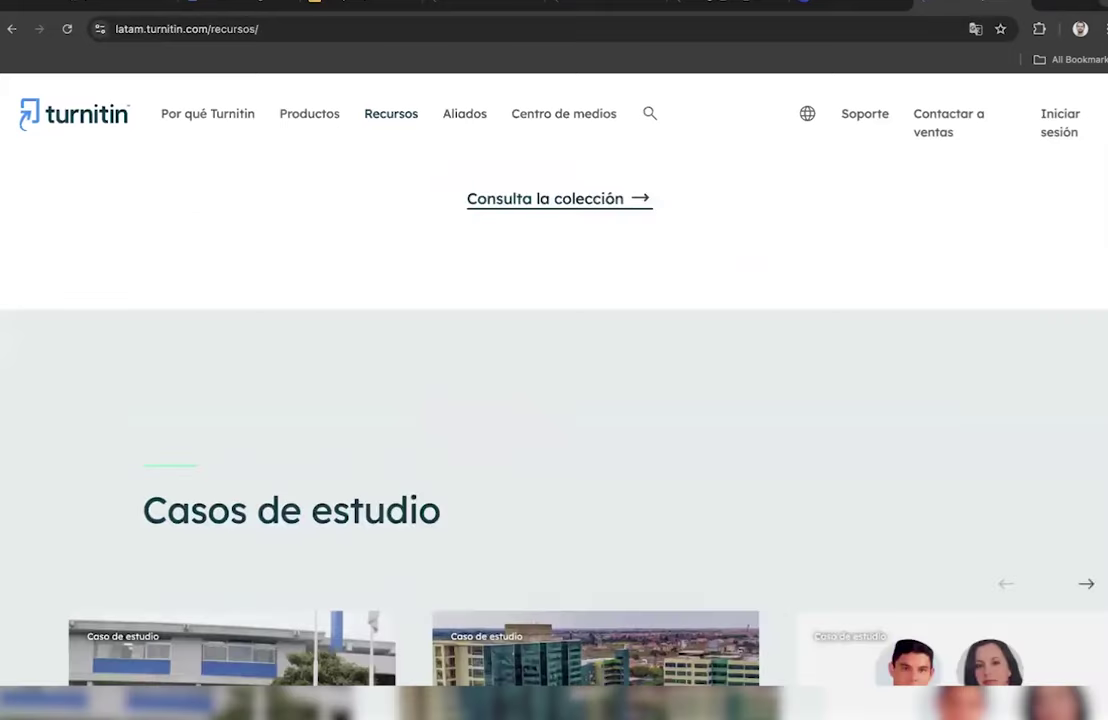
{"action": "scroll", "coordinate": [1071, 346], "scroll_direction": "down", "scroll_amount": 8}
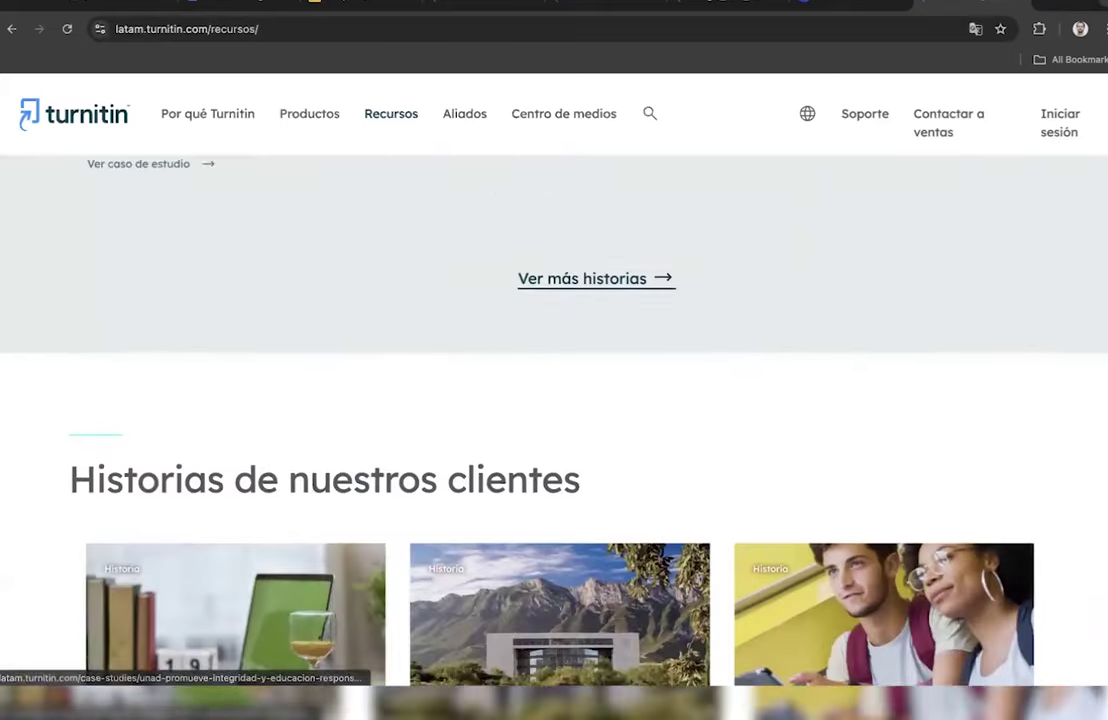
{"action": "scroll", "coordinate": [554, 420], "scroll_direction": "down", "scroll_amount": 7}
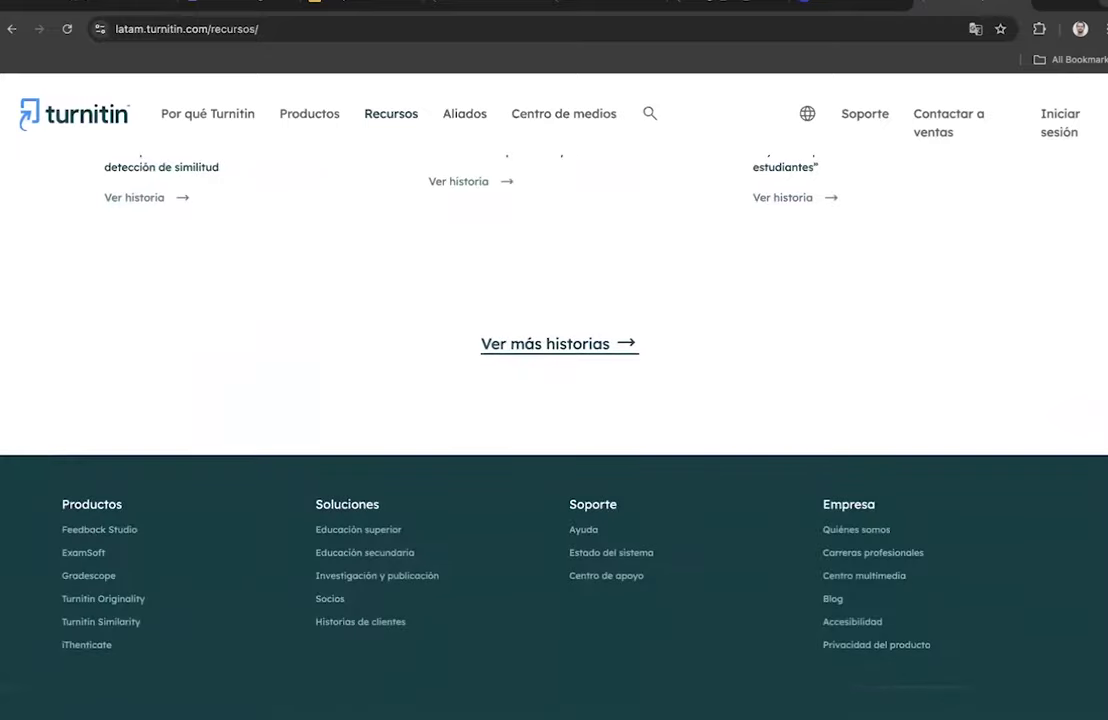
{"action": "scroll", "coordinate": [554, 400], "scroll_direction": "up", "scroll_amount": 4}
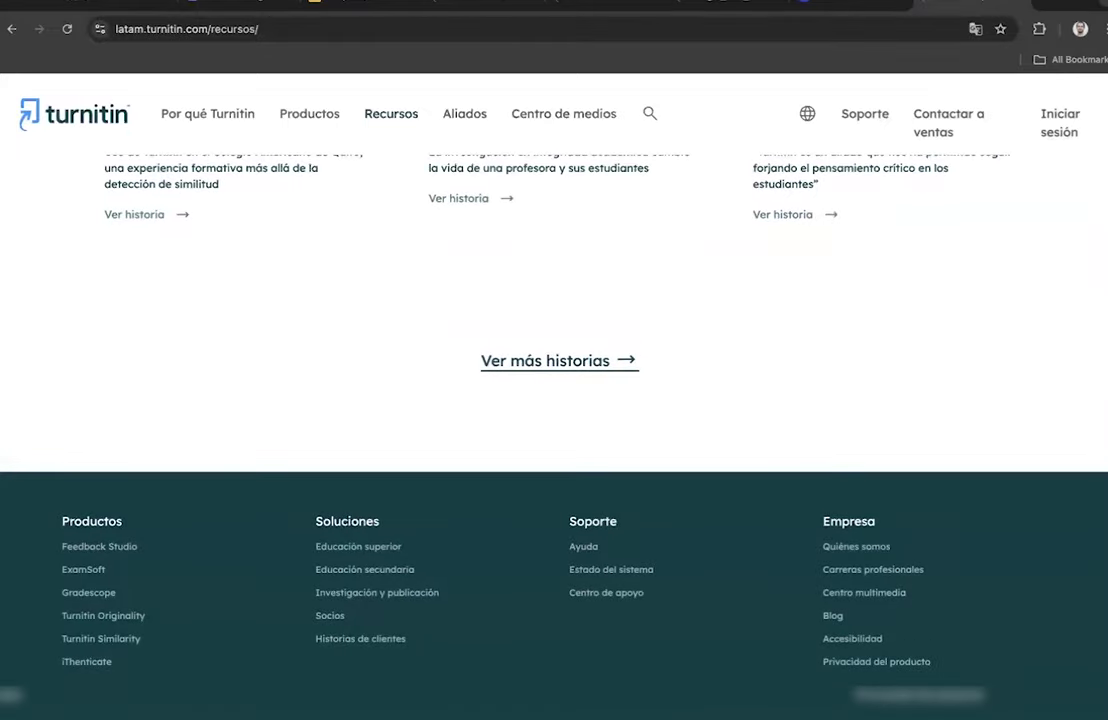
{"action": "scroll", "coordinate": [554, 400], "scroll_direction": "up", "scroll_amount": 10}
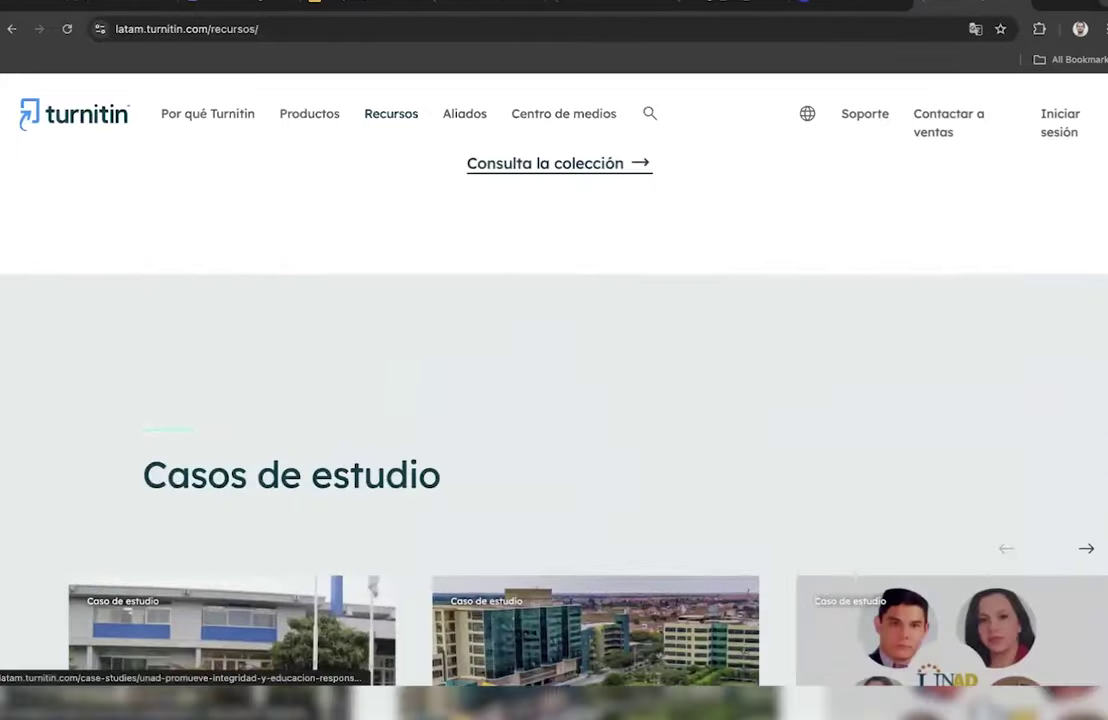
{"action": "scroll", "coordinate": [554, 400], "scroll_direction": "up", "scroll_amount": 10}
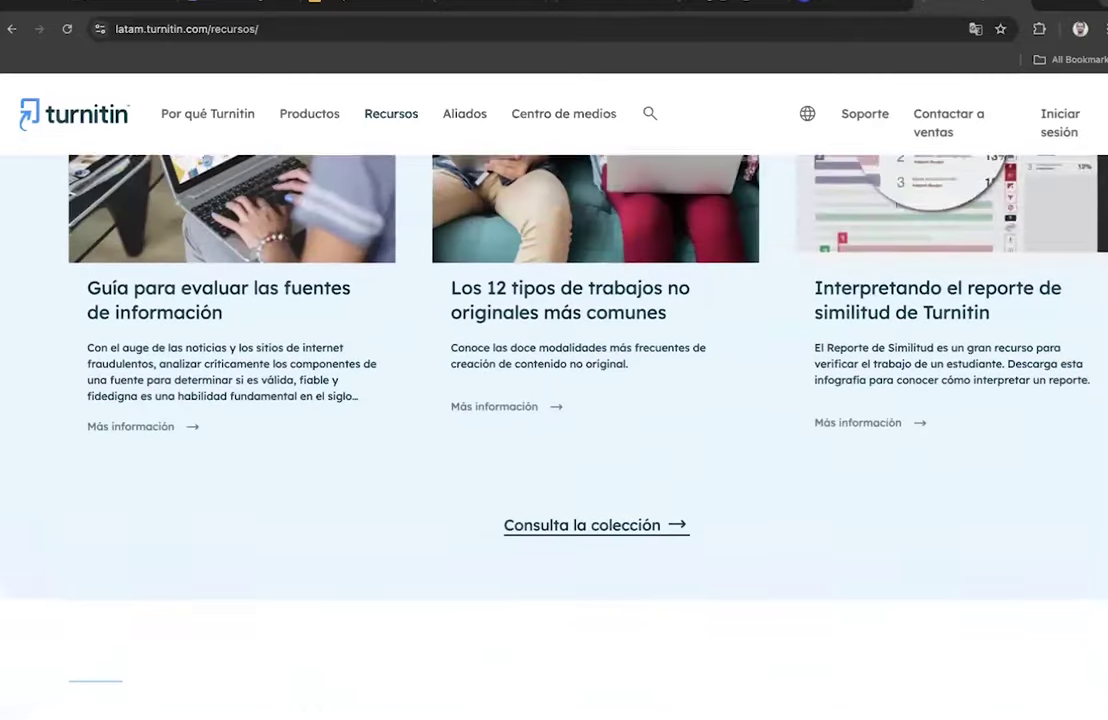
{"action": "scroll", "coordinate": [554, 400], "scroll_direction": "up", "scroll_amount": 6}
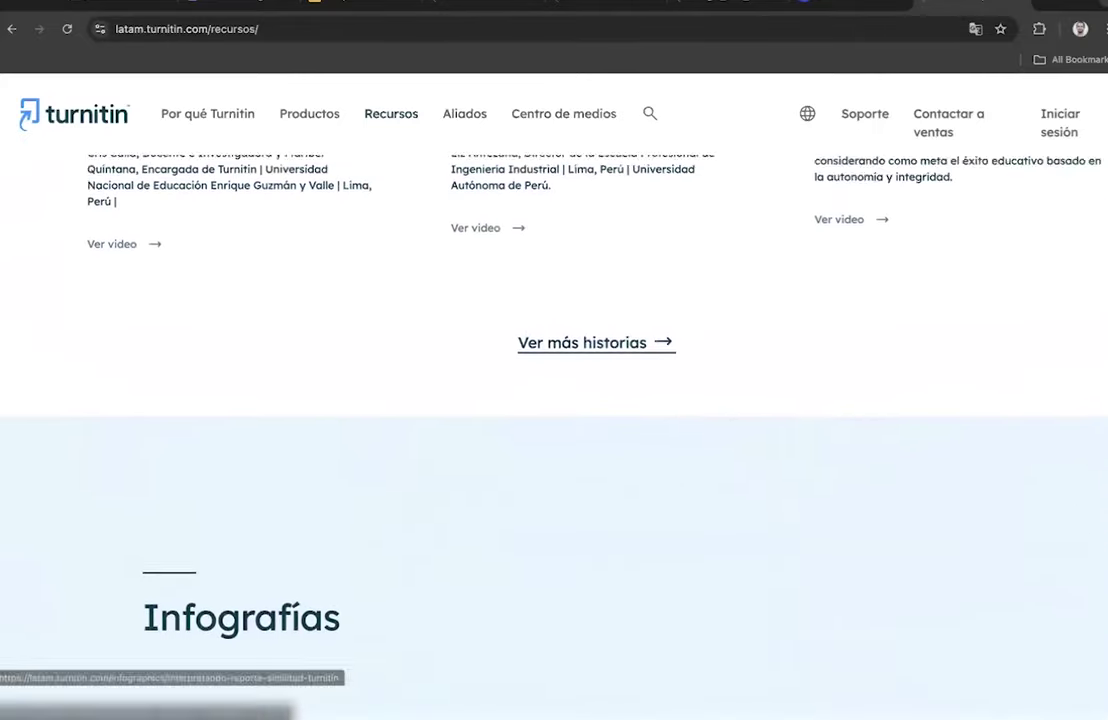
{"action": "scroll", "coordinate": [554, 400], "scroll_direction": "up", "scroll_amount": 5}
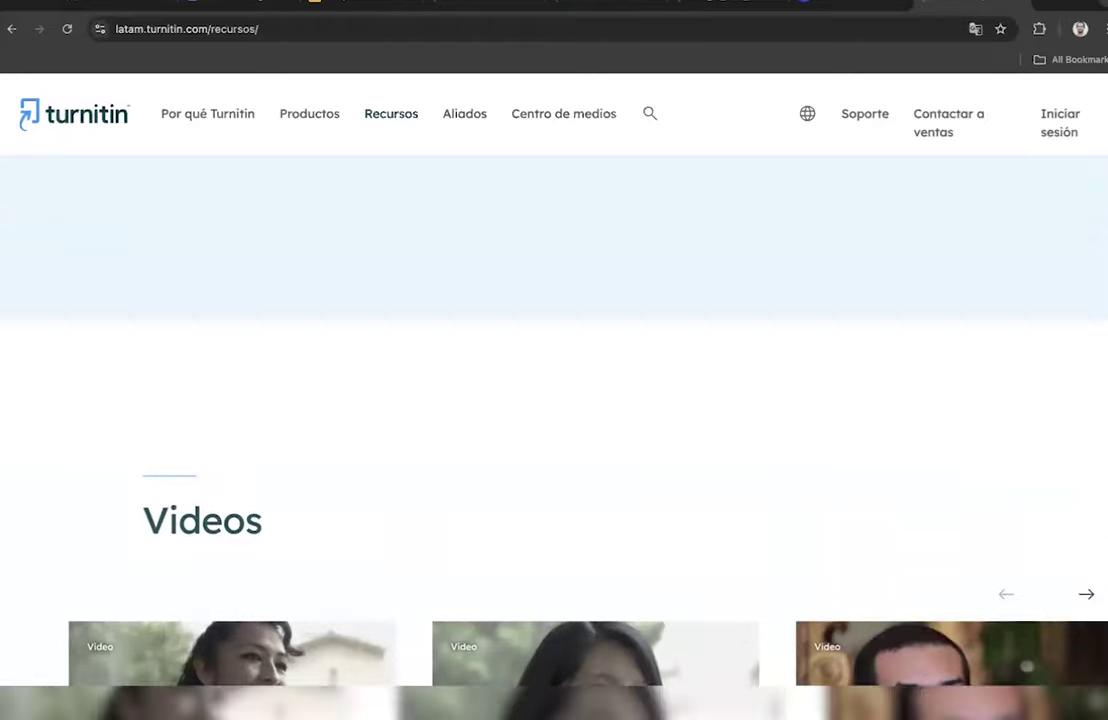
- Search Google for "turnitin workshop" and open the Live Workshops from Turnitin page
{"action": "left_click", "coordinate": [497, 29]}
{"action": "type", "text": "turnitin "}
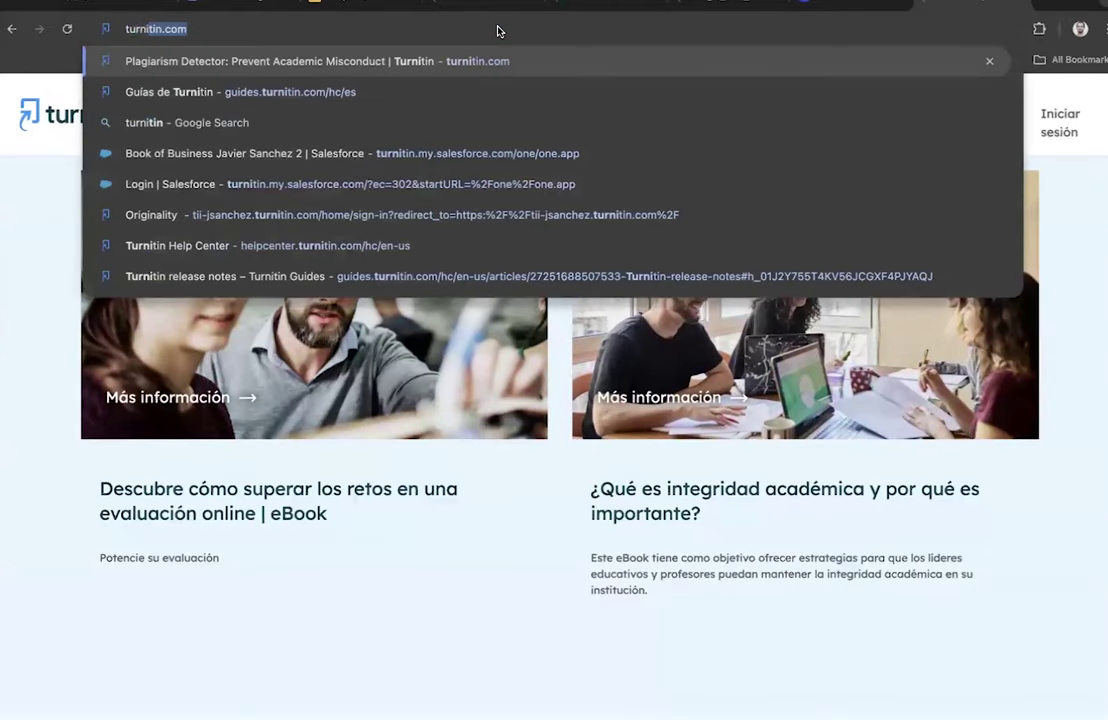
{"action": "type", "text": "work"}
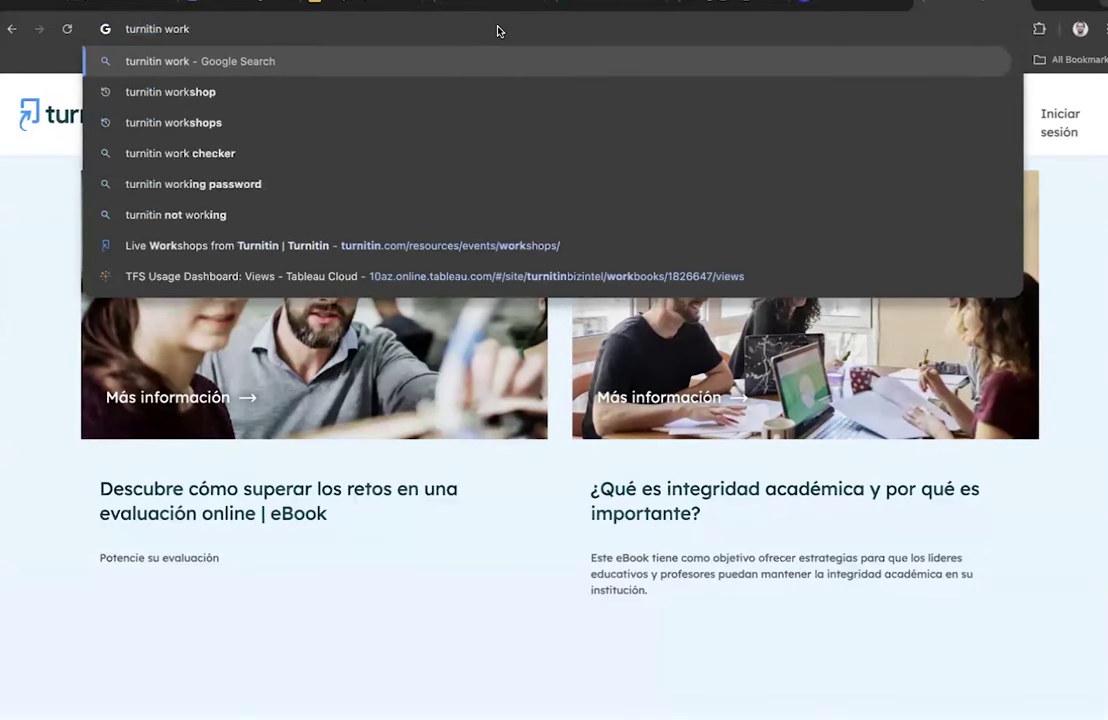
{"action": "key", "text": "Down"}
{"action": "key", "text": "Return"}
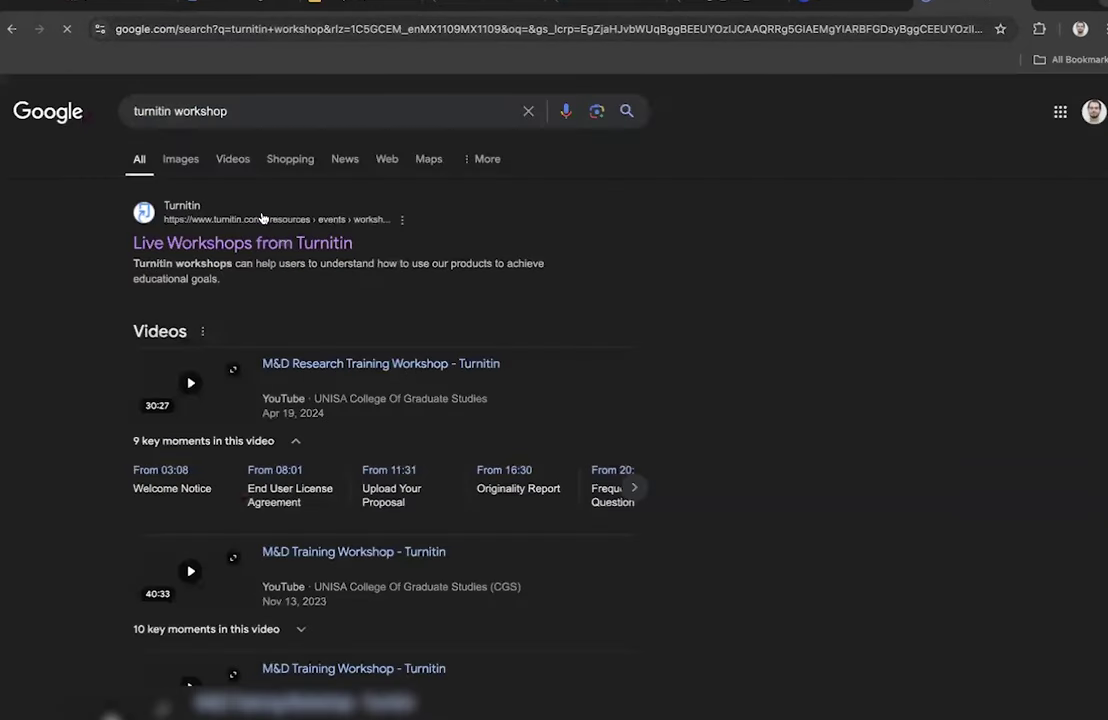
{"action": "left_click", "coordinate": [252, 245]}
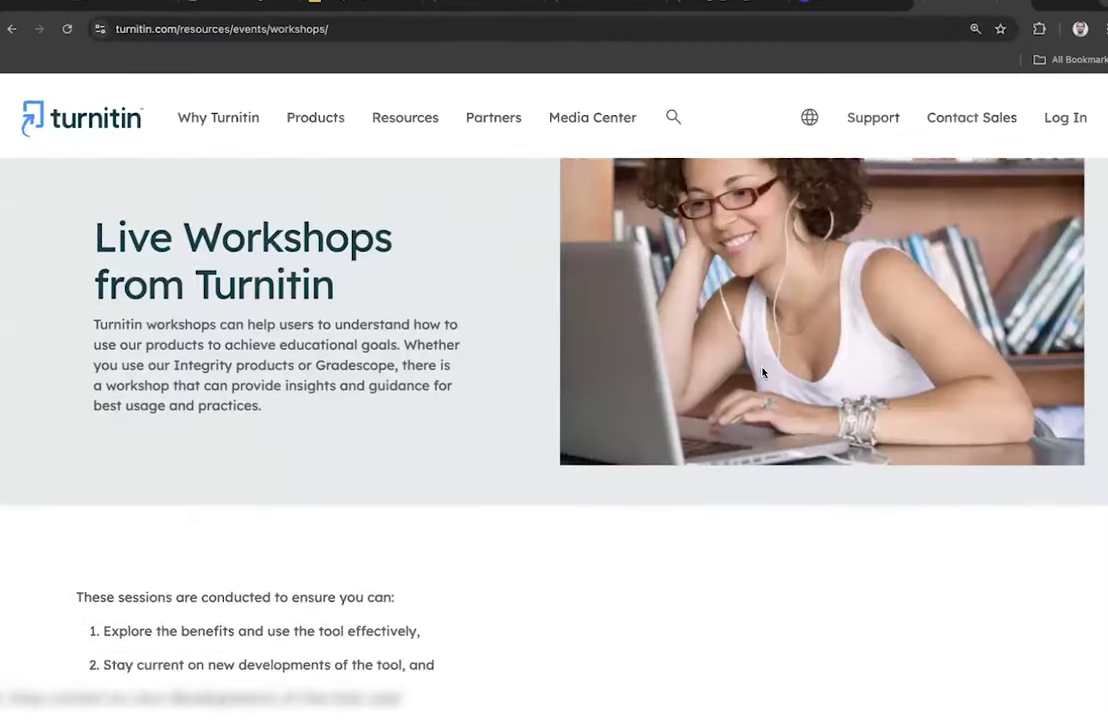
- Examine the workshop schedules for all users and for admins, including their languages, dates, times and registration links
{"action": "scroll", "coordinate": [447, 277], "scroll_direction": "down", "scroll_amount": 3}
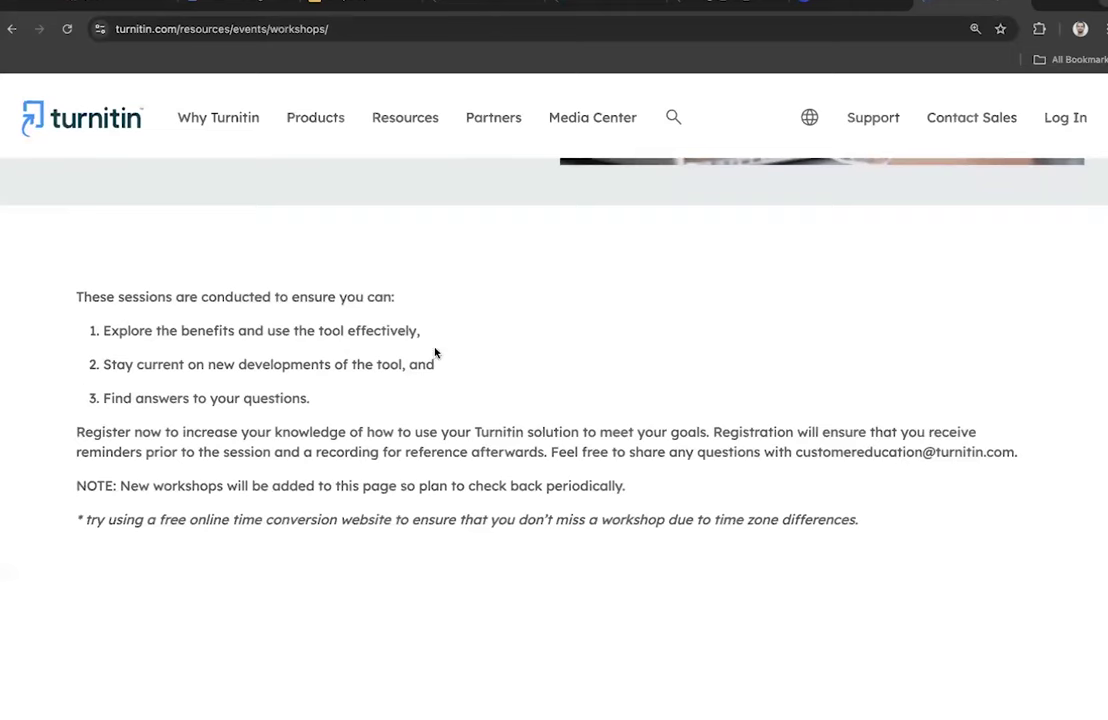
{"action": "scroll", "coordinate": [13, 311], "scroll_direction": "down", "scroll_amount": 5}
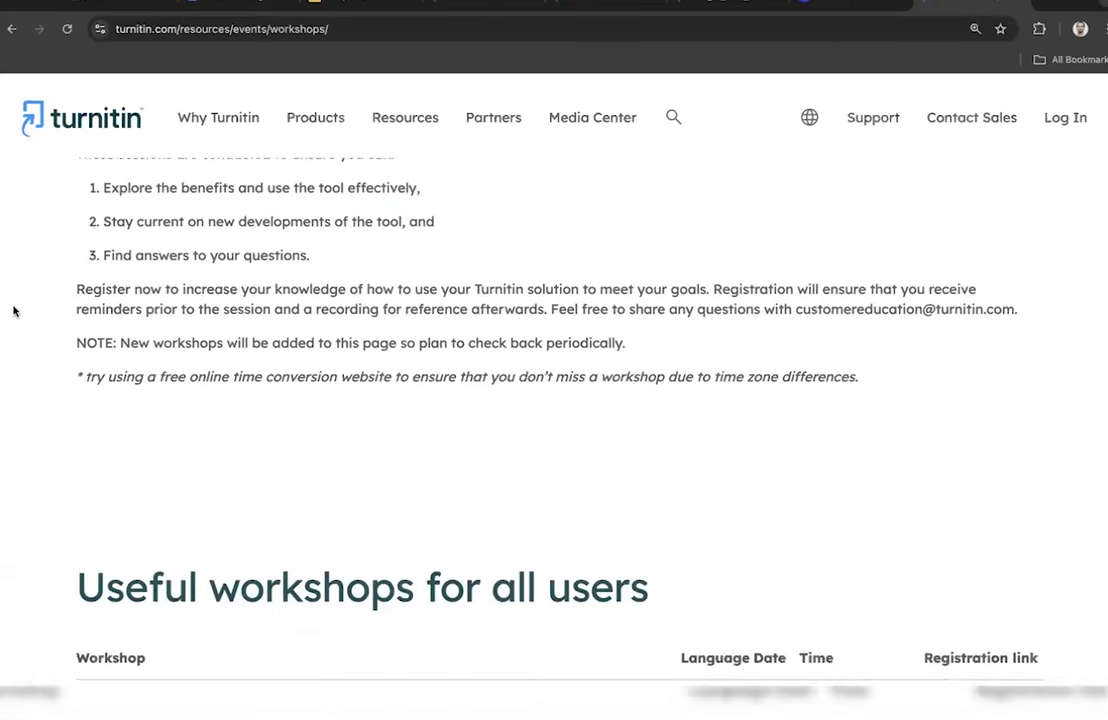
{"action": "scroll", "coordinate": [13, 311], "scroll_direction": "down", "scroll_amount": 1}
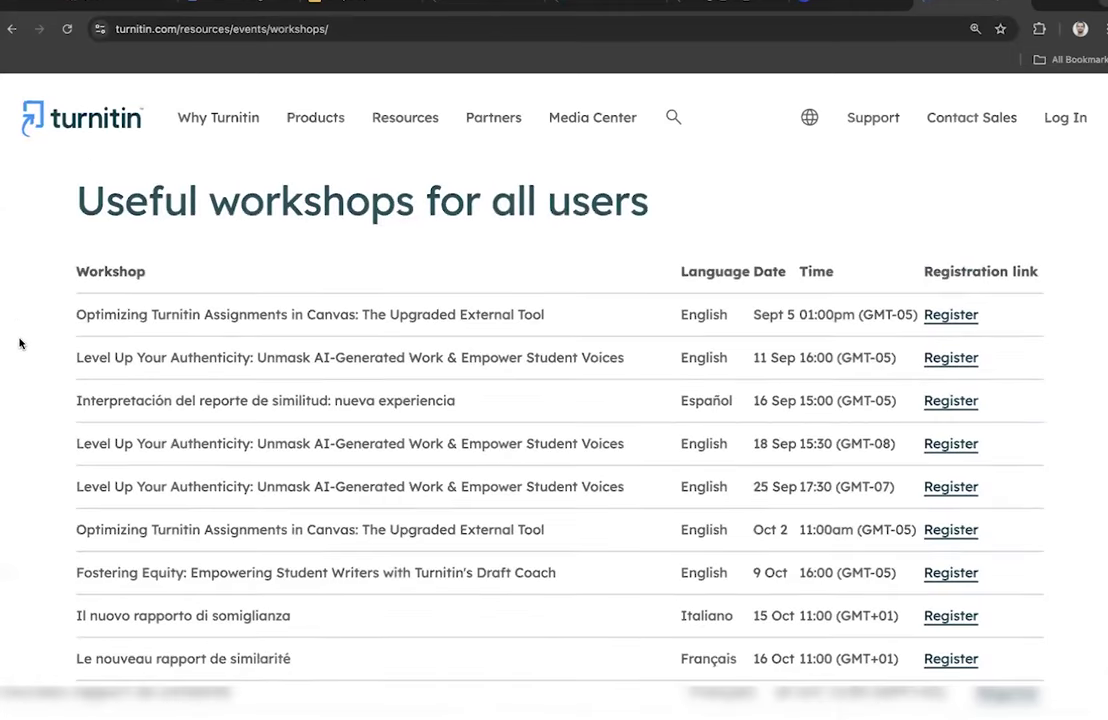
{"action": "scroll", "coordinate": [19, 343], "scroll_direction": "down", "scroll_amount": 1}
{"action": "scroll", "coordinate": [19, 343], "scroll_direction": "down", "scroll_amount": 4}
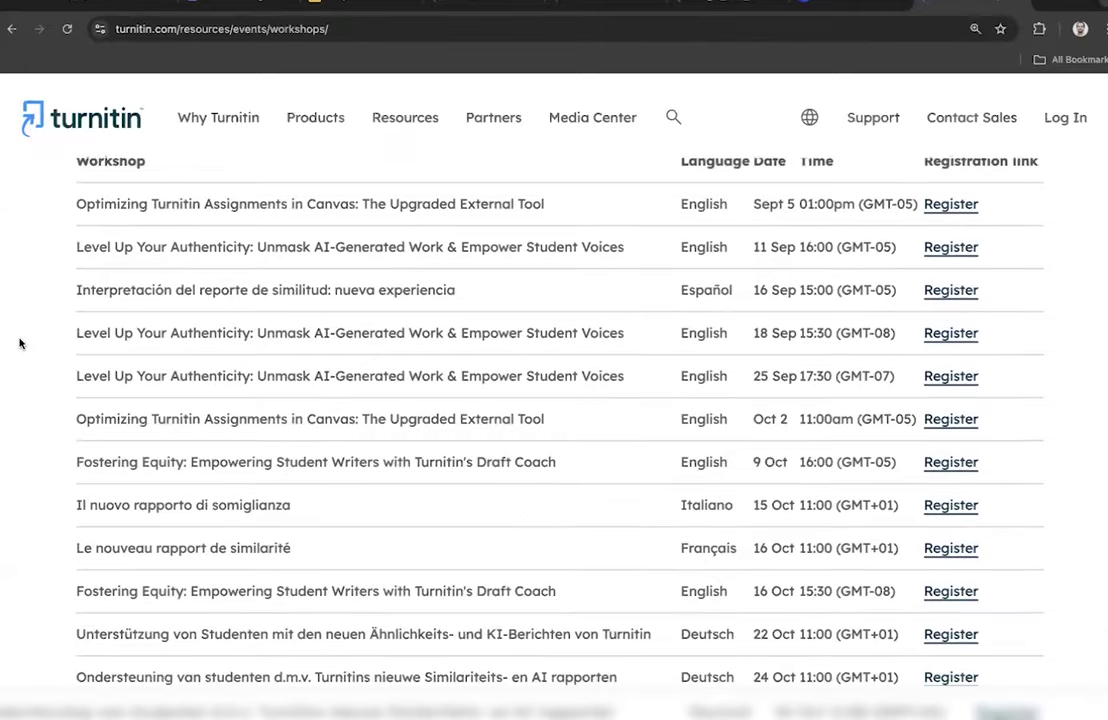
{"action": "scroll", "coordinate": [19, 343], "scroll_direction": "down", "scroll_amount": 1}
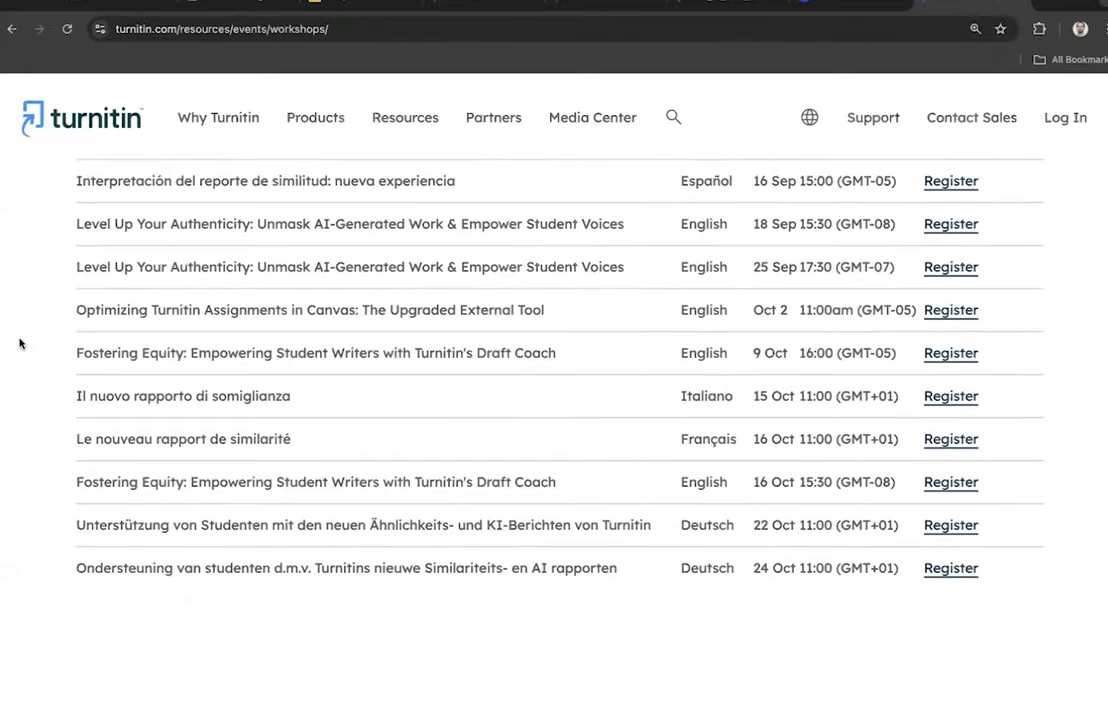
{"action": "scroll", "coordinate": [19, 343], "scroll_direction": "up", "scroll_amount": 5}
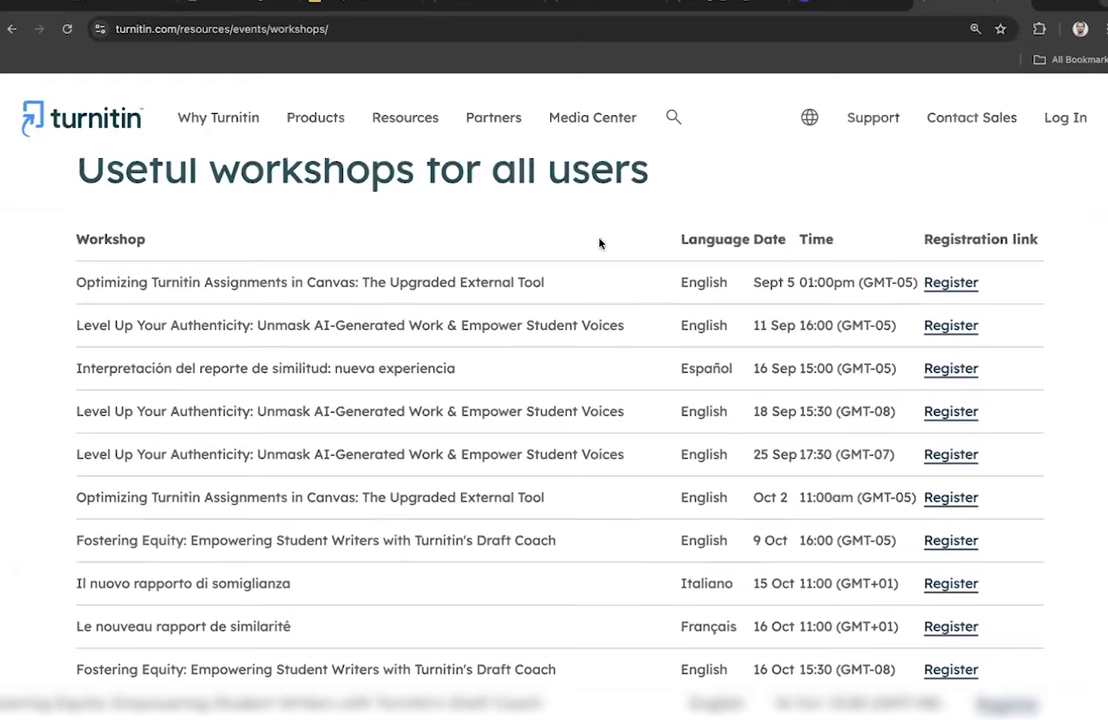
{"action": "scroll", "coordinate": [715, 406], "scroll_direction": "down", "scroll_amount": 3}
{"action": "scroll", "coordinate": [715, 405], "scroll_direction": "down", "scroll_amount": 9}
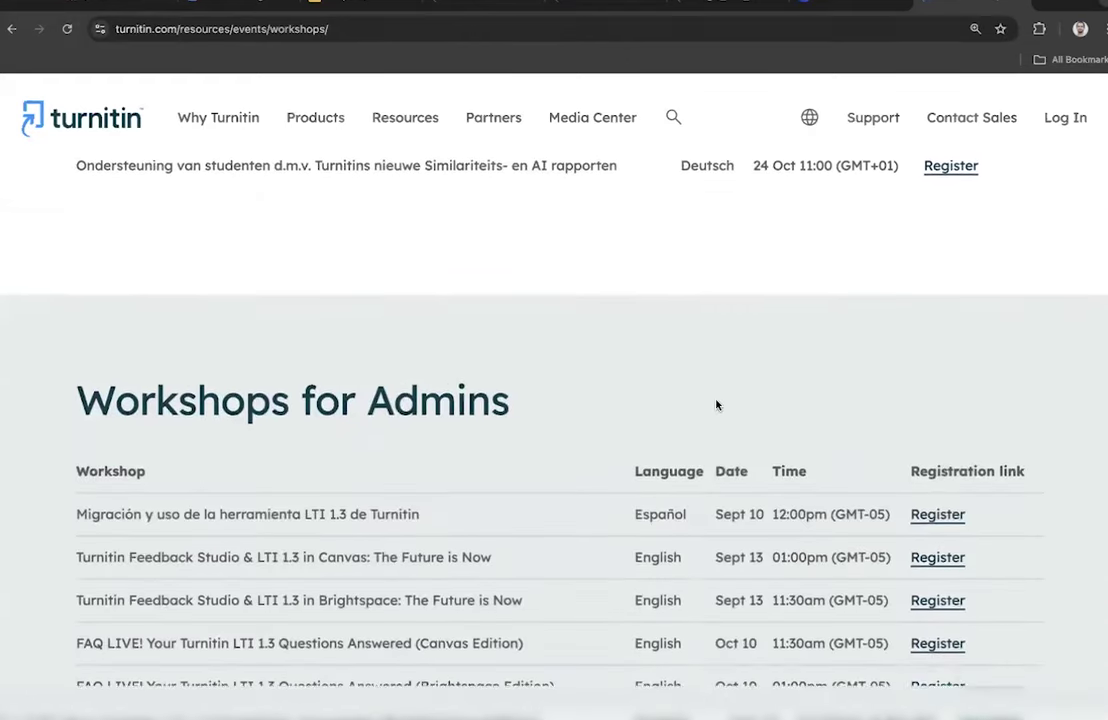
{"action": "scroll", "coordinate": [925, 309], "scroll_direction": "up", "scroll_amount": 7}
{"action": "scroll", "coordinate": [678, 307], "scroll_direction": "down", "scroll_amount": 15}
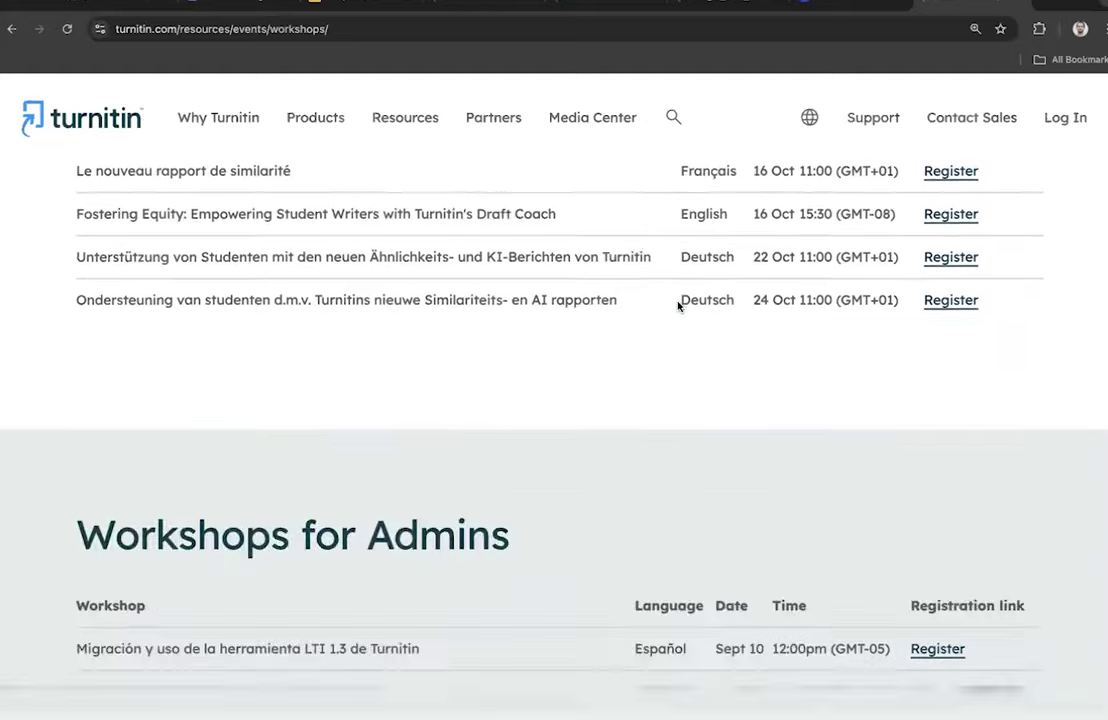
{"action": "scroll", "coordinate": [678, 305], "scroll_direction": "up", "scroll_amount": 5}
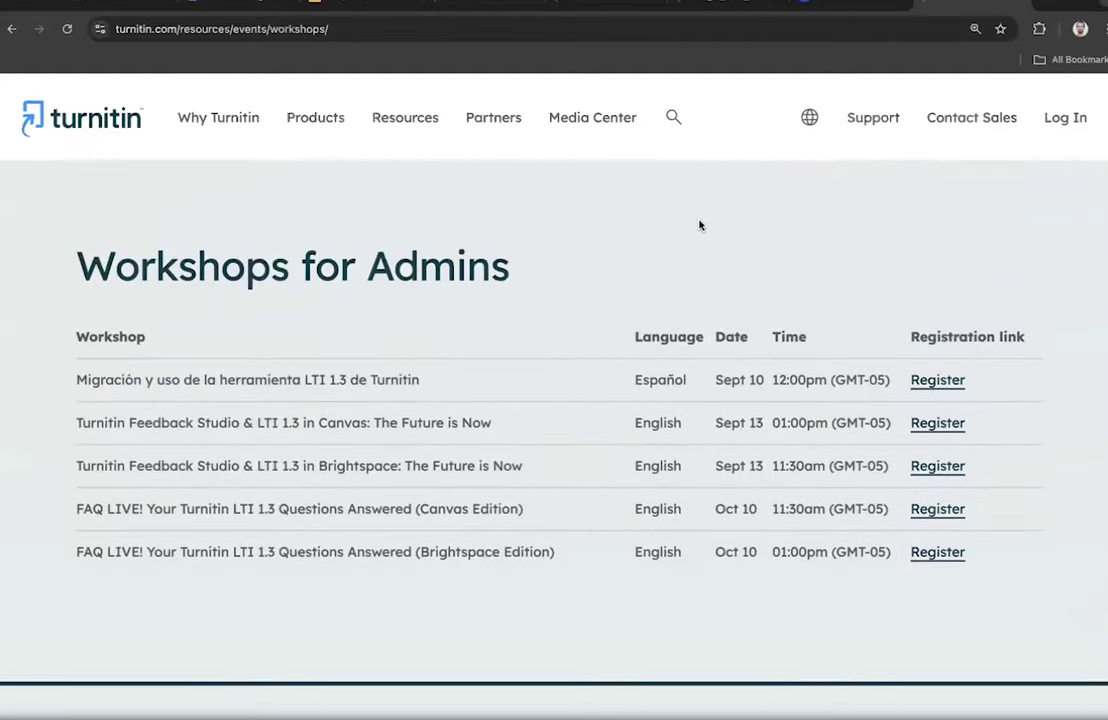